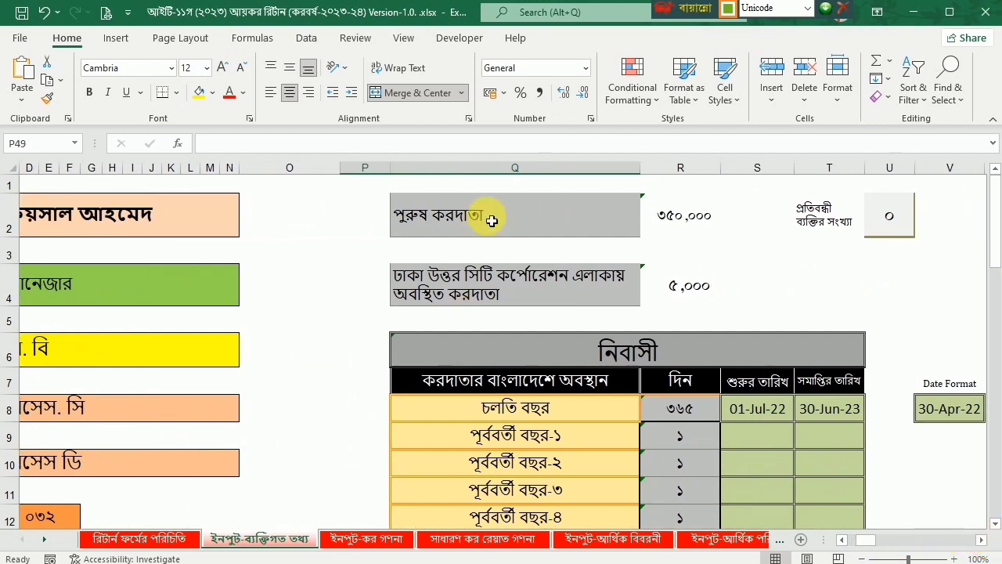
Step: Set the taxpayer category in Q2 to মহিলা করদাতা
{"action": "left_click", "coordinate": [647, 229]}
{"action": "left_click", "coordinate": [624, 253]}
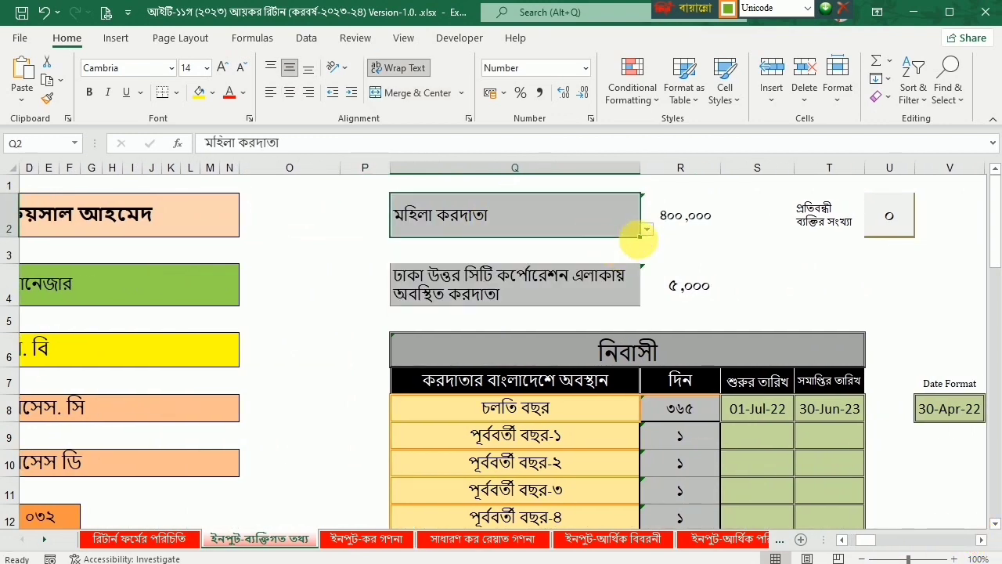
{"action": "left_click", "coordinate": [656, 219]}
{"action": "left_click", "coordinate": [613, 220]}
Step: Try the taxpayer categories প্রতিবন্ধী ব্যক্তির মাতা করদাতা and গেজেটভুক্ত যুদ্ধাহত মুক্তিযোদ্ধা করদাতা in Q2
{"action": "left_click", "coordinate": [647, 229]}
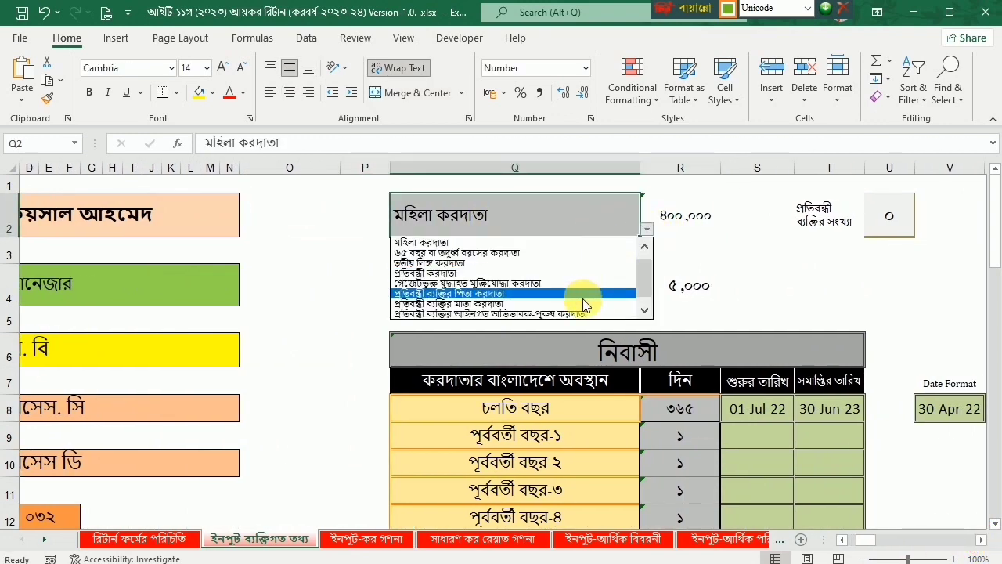
{"action": "left_click", "coordinate": [582, 297]}
{"action": "left_click", "coordinate": [646, 228]}
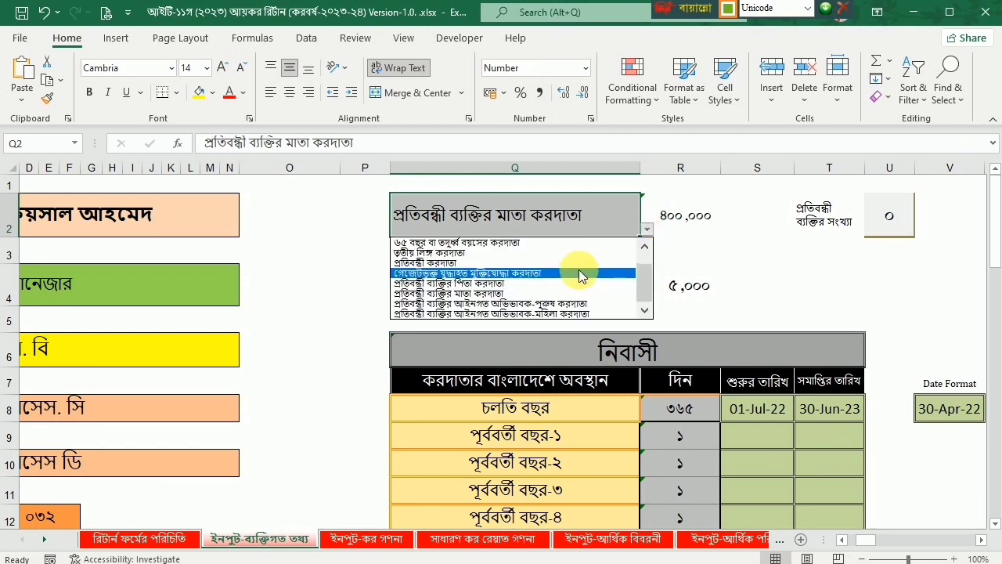
{"action": "left_click", "coordinate": [579, 269]}
Step: Set the taxpayer category to প্রতিবন্ধী ব্যক্তির পিতা করদাতা and the number of disabled persons in U2 to 2
{"action": "left_click", "coordinate": [647, 229]}
{"action": "scroll", "coordinate": [641, 246], "scroll_direction": "up", "scroll_amount": 1}
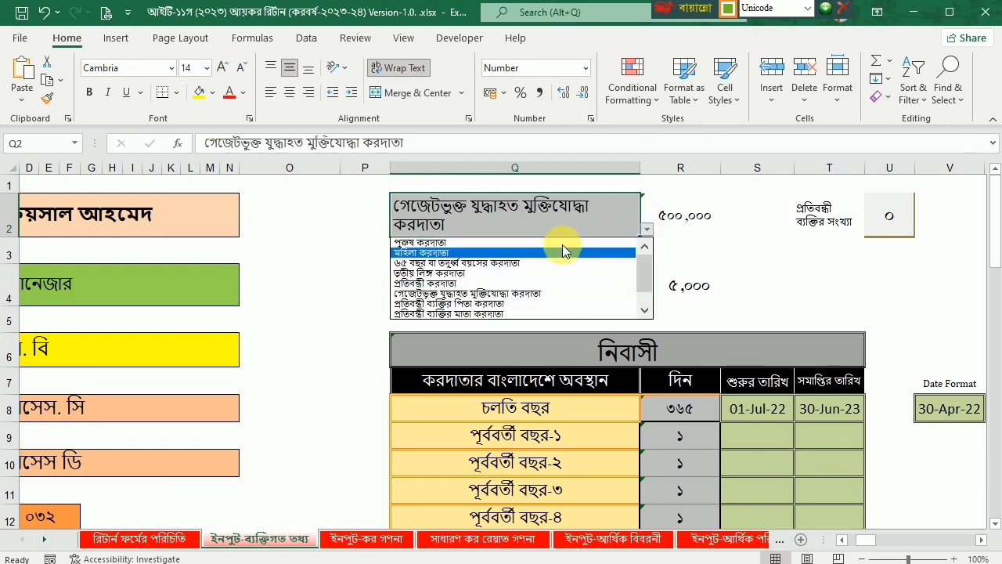
{"action": "left_click", "coordinate": [548, 302]}
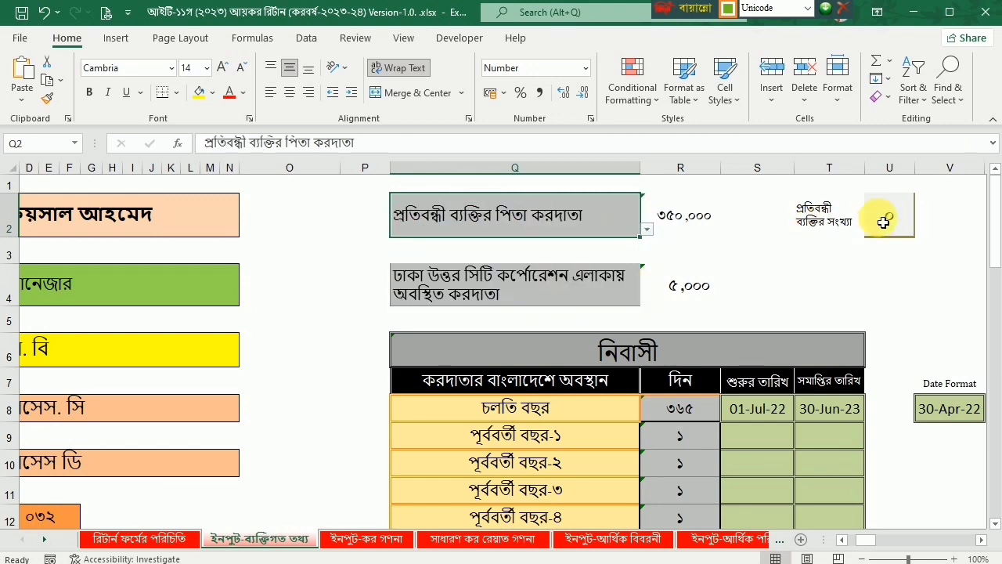
{"action": "left_click", "coordinate": [883, 218]}
{"action": "type", "text": "2"}
{"action": "key", "text": "Return"}
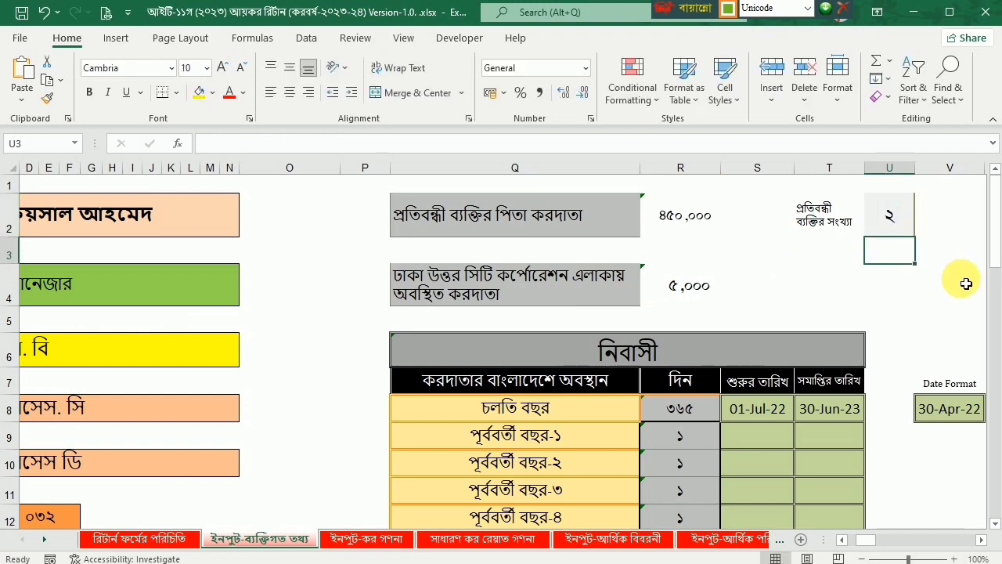
Step: Reset the number of disabled persons in U2 to 0 and the taxpayer category in Q2 to পুরুষ করদাতা
{"action": "left_click", "coordinate": [890, 215]}
{"action": "type", "text": "0"}
{"action": "key", "text": "Return"}
{"action": "left_click", "coordinate": [640, 228]}
{"action": "left_click", "coordinate": [647, 229]}
{"action": "left_click", "coordinate": [465, 241]}
Step: Try the taxpayer location in Q4 as চট্টগ্রাম সিটি কর্পোরেশন, other city corporations, and areas outside city corporations
{"action": "left_click", "coordinate": [464, 295]}
{"action": "left_click", "coordinate": [645, 298]}
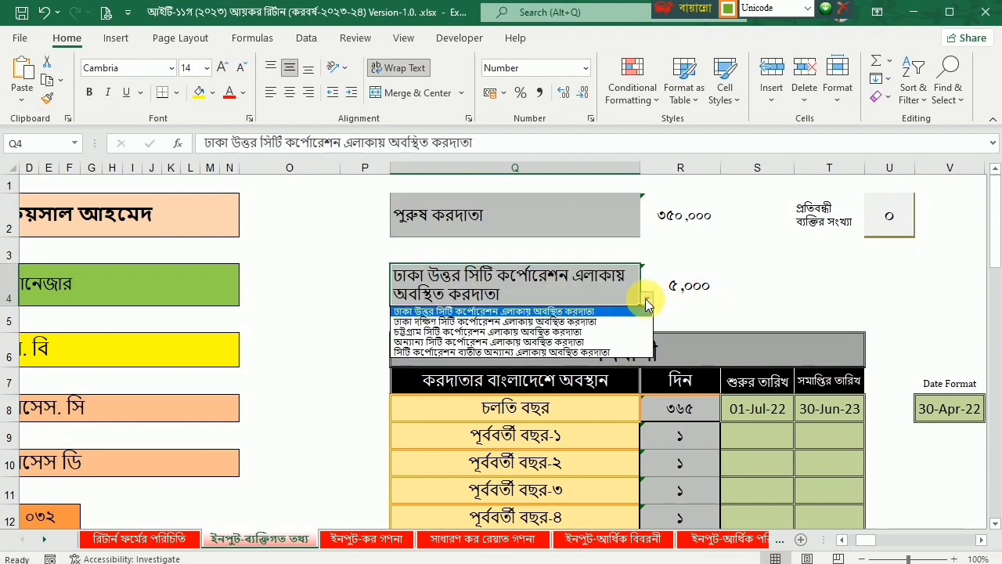
{"action": "left_click", "coordinate": [619, 329]}
{"action": "left_click", "coordinate": [646, 298]}
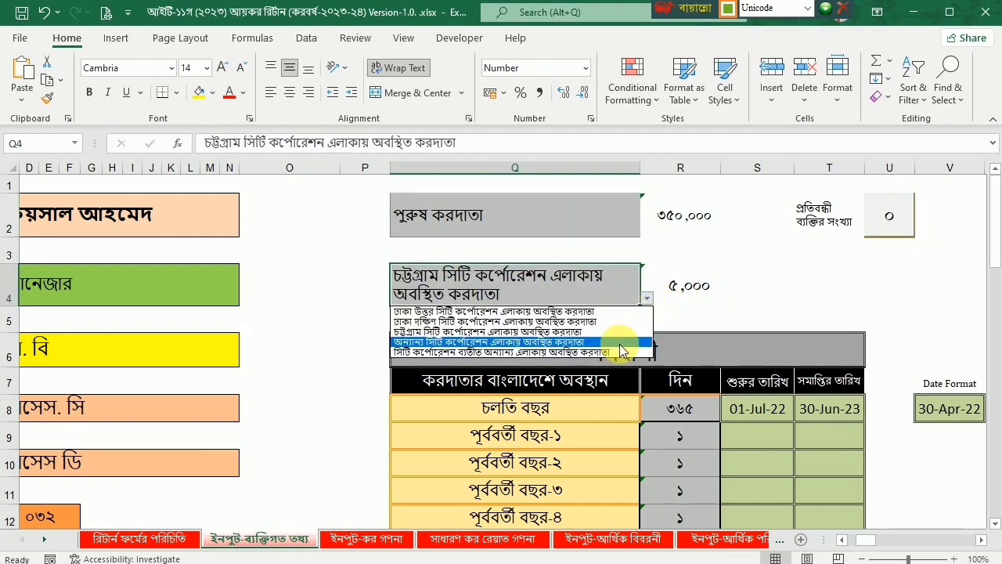
{"action": "left_click", "coordinate": [619, 342]}
{"action": "left_click", "coordinate": [646, 301]}
{"action": "left_click", "coordinate": [611, 352]}
Step: Set the taxpayer location in Q4 to ঢাকা উত্তর সিটি কর্পোরেশন এলাকায় অবস্থিত করদাতা and select the current year's start date
{"action": "left_click", "coordinate": [646, 298]}
{"action": "left_click", "coordinate": [616, 314]}
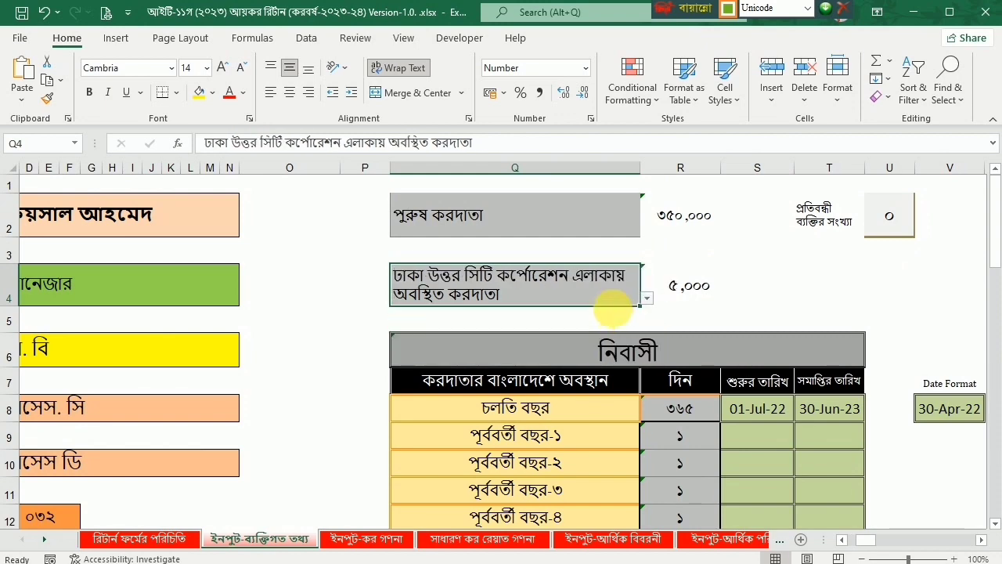
{"action": "scroll", "coordinate": [532, 290], "scroll_direction": "down", "scroll_amount": 3}
{"action": "scroll", "coordinate": [476, 298], "scroll_direction": "up", "scroll_amount": 3}
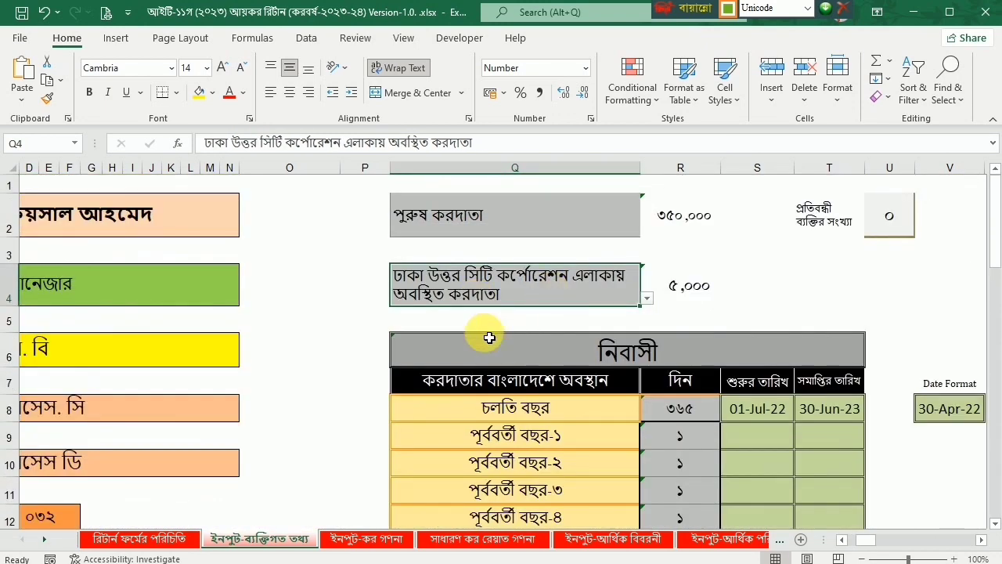
{"action": "left_click", "coordinate": [752, 409]}
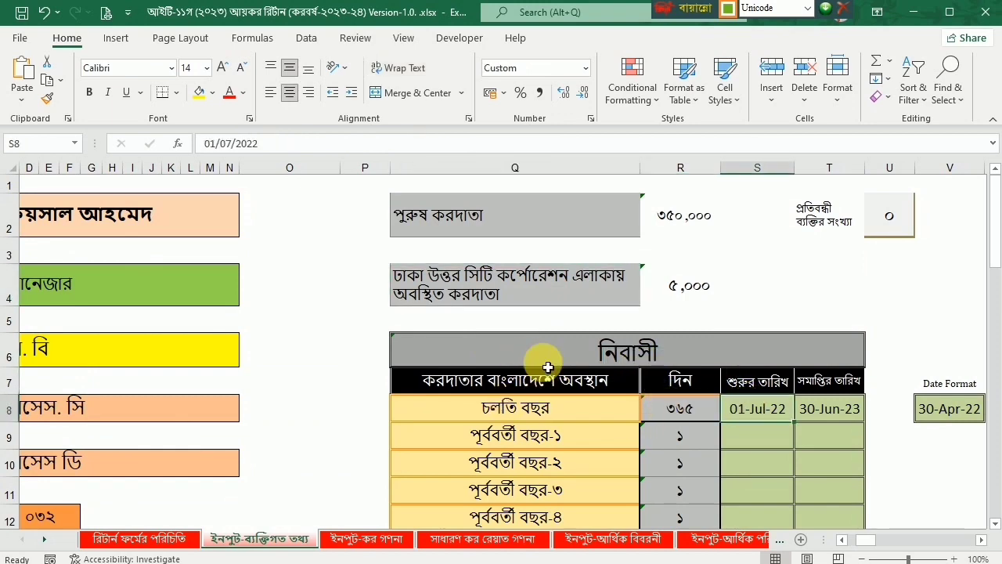
Step: Try another employment type in Q15 and set it to সরকারি চাকুরীজীবী
{"action": "scroll", "coordinate": [570, 384], "scroll_direction": "down", "scroll_amount": 3}
{"action": "left_click", "coordinate": [570, 322]}
{"action": "left_click", "coordinate": [647, 336]}
{"action": "left_click", "coordinate": [598, 354]}
{"action": "left_click", "coordinate": [646, 332]}
{"action": "left_click", "coordinate": [615, 344]}
Step: Set the taxpayer status in Q17 to ফার্ম and check its tick box on the আয়কর রিটার্ন ফরম sheet
{"action": "left_click", "coordinate": [609, 380]}
{"action": "left_click", "coordinate": [646, 382]}
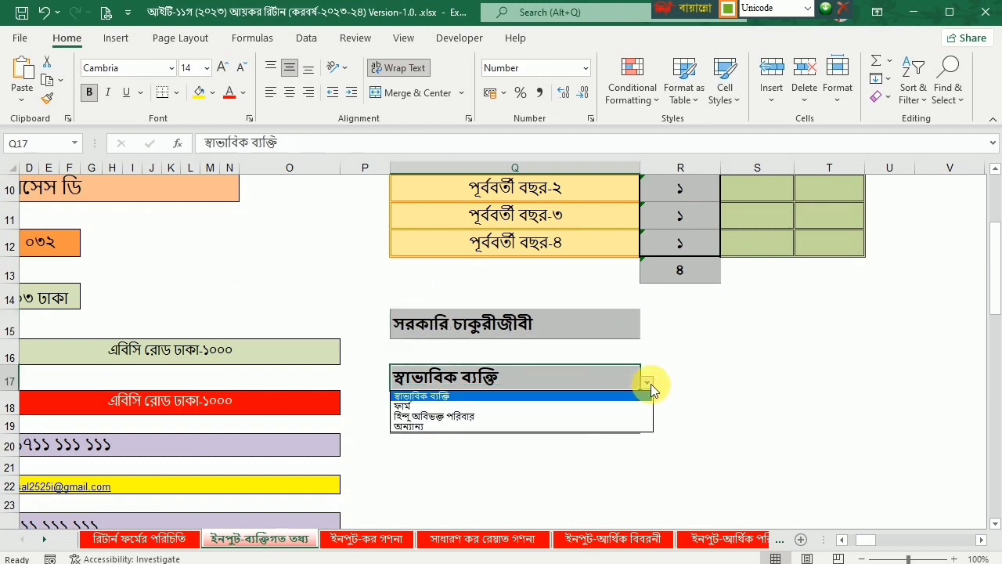
{"action": "left_click", "coordinate": [596, 404]}
{"action": "left_click", "coordinate": [44, 540]}
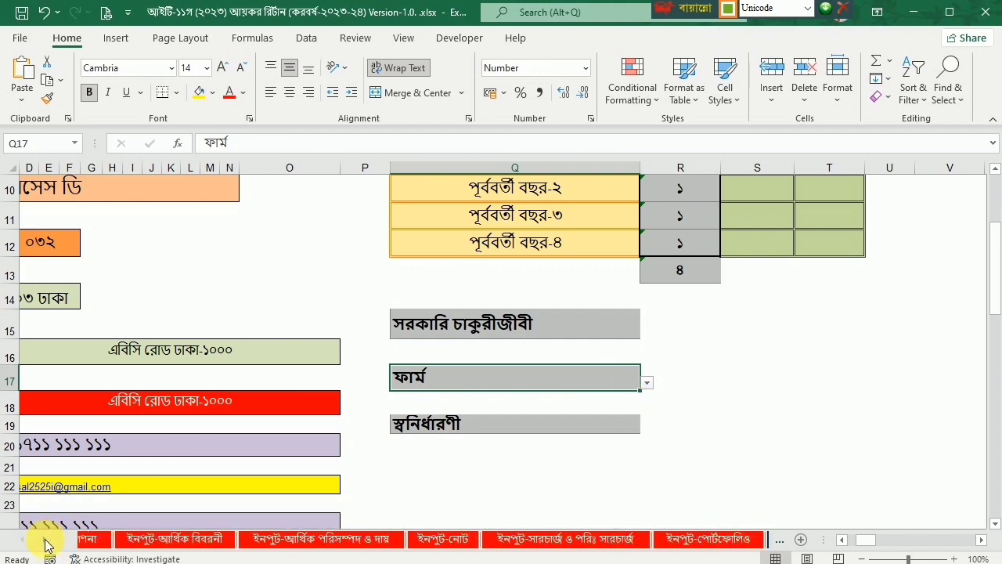
{"action": "left_click", "coordinate": [44, 540]}
{"action": "left_click", "coordinate": [495, 539]}
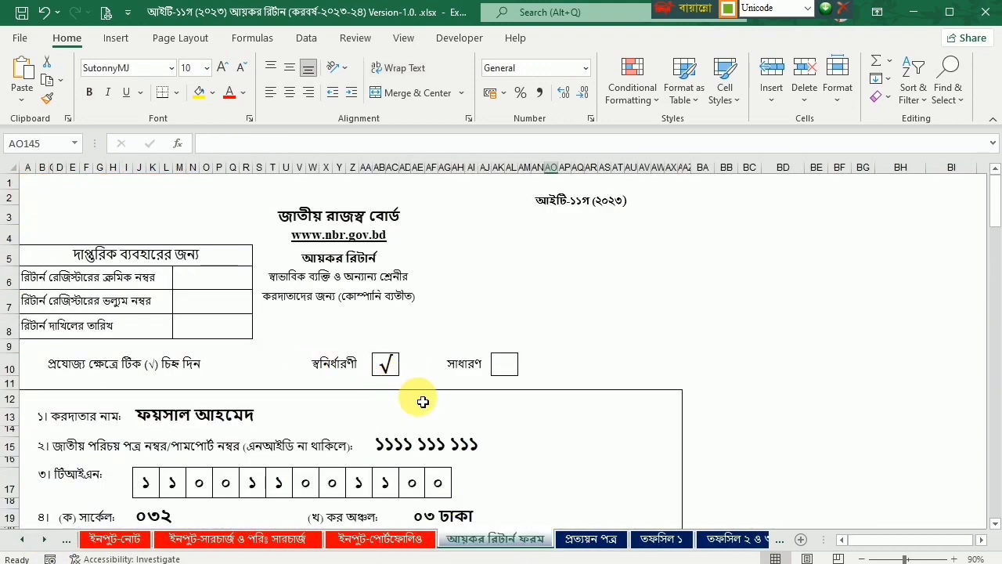
{"action": "scroll", "coordinate": [407, 391], "scroll_direction": "down", "scroll_amount": 4}
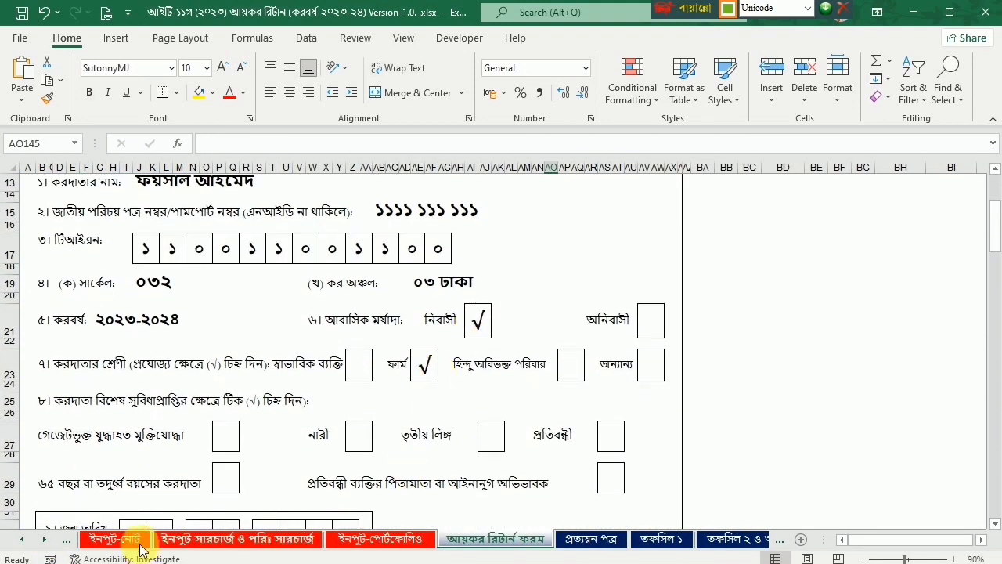
Step: Return to the ইনপুট-ব্যক্তিগত তথ্য sheet and set the taxpayer status in Q17 to স্বাভাবিক ব্যক্তি
{"action": "left_click", "coordinate": [22, 540]}
{"action": "left_click", "coordinate": [21, 539]}
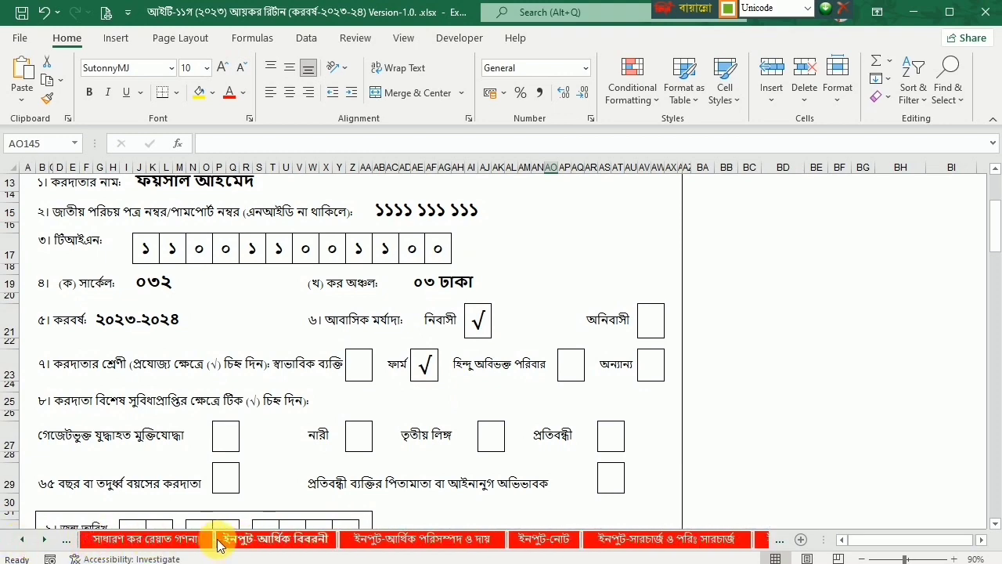
{"action": "left_click", "coordinate": [19, 542]}
{"action": "left_click", "coordinate": [127, 538]}
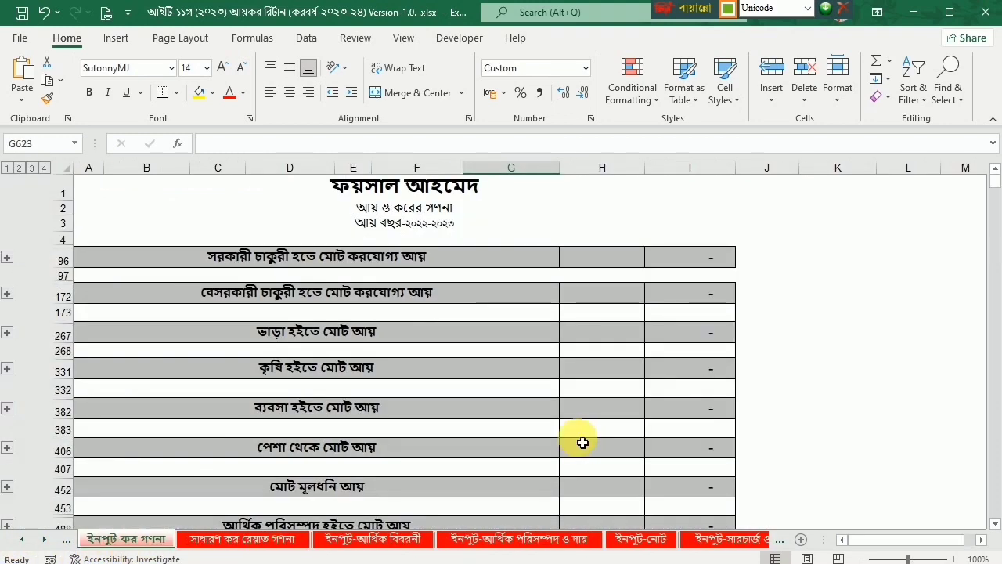
{"action": "left_click", "coordinate": [22, 539]}
{"action": "left_click", "coordinate": [135, 539]}
{"action": "left_click", "coordinate": [646, 382]}
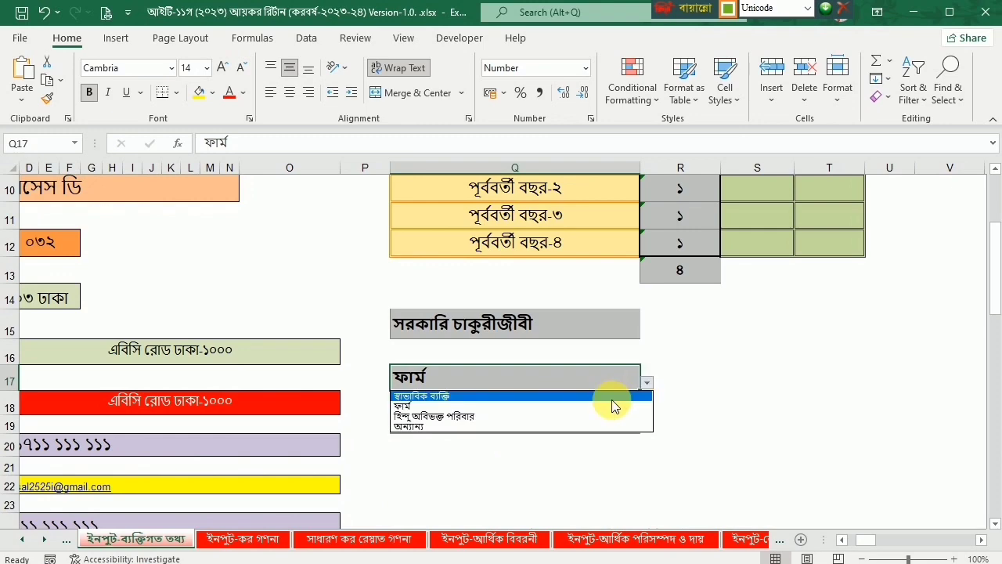
{"action": "left_click", "coordinate": [613, 398]}
Step: Check the taxpayer status and return type tick boxes on the আয়কর রিটার্ন ফরম sheet
{"action": "left_click", "coordinate": [44, 540]}
{"action": "left_click", "coordinate": [44, 539]}
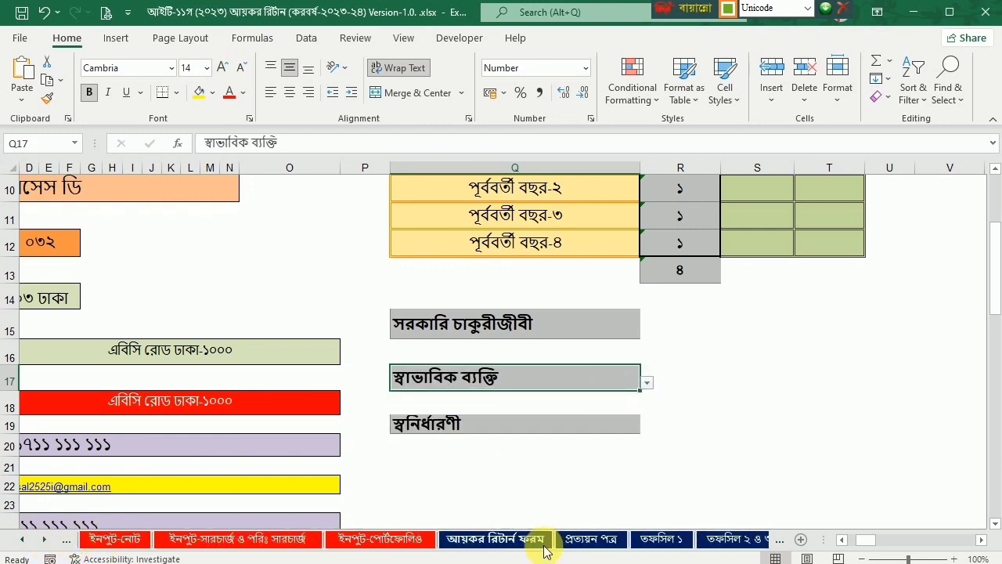
{"action": "left_click", "coordinate": [497, 538]}
{"action": "scroll", "coordinate": [470, 376], "scroll_direction": "up", "scroll_amount": 2}
Step: Set the return type in Q19 of the personal information sheet to সাধারণ and check its tick on the return form
{"action": "left_click", "coordinate": [22, 539]}
{"action": "left_click", "coordinate": [22, 539]}
{"action": "left_click", "coordinate": [22, 539]}
{"action": "left_click", "coordinate": [137, 539]}
{"action": "left_click", "coordinate": [607, 433]}
{"action": "left_click", "coordinate": [647, 425]}
{"action": "left_click", "coordinate": [617, 447]}
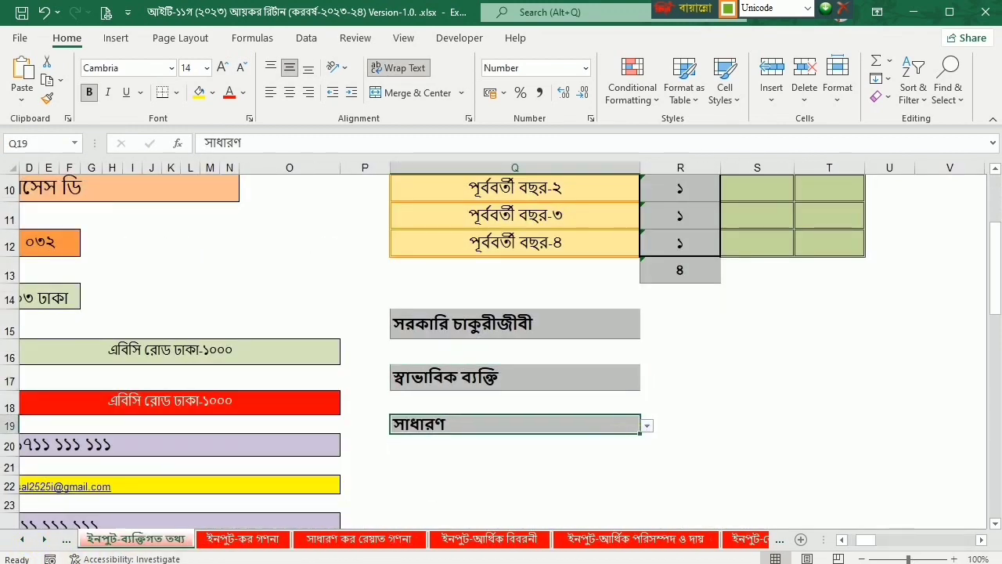
{"action": "left_click", "coordinate": [44, 540]}
{"action": "left_click", "coordinate": [44, 539]}
{"action": "left_click", "coordinate": [495, 539]}
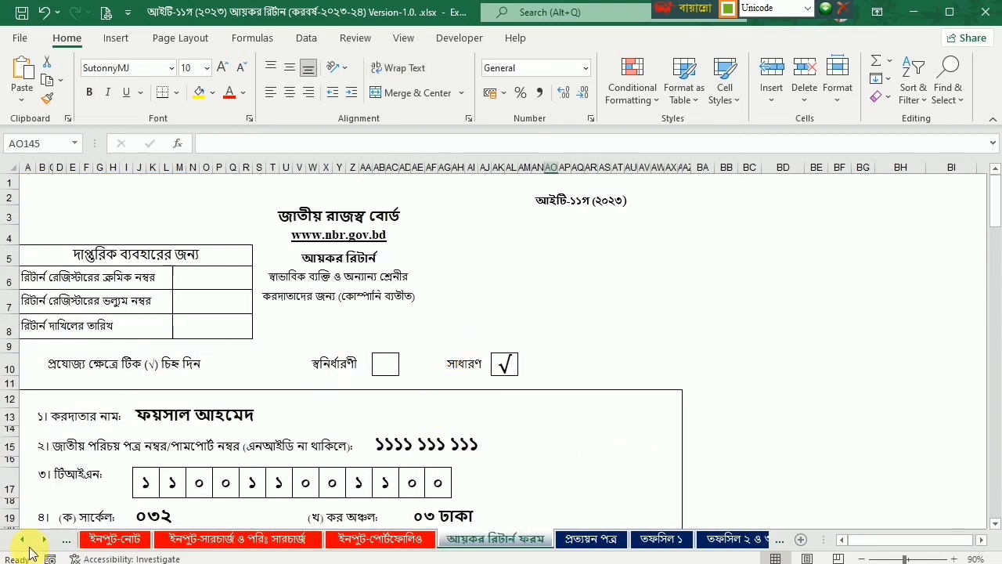
Step: Go back to the ইনপুট-ব্যক্তিগত তথ্য sheet and set the return type in Q19 to স্বনির্ধারণী
{"action": "left_click", "coordinate": [19, 541]}
{"action": "left_click", "coordinate": [19, 541]}
{"action": "left_click", "coordinate": [19, 541]}
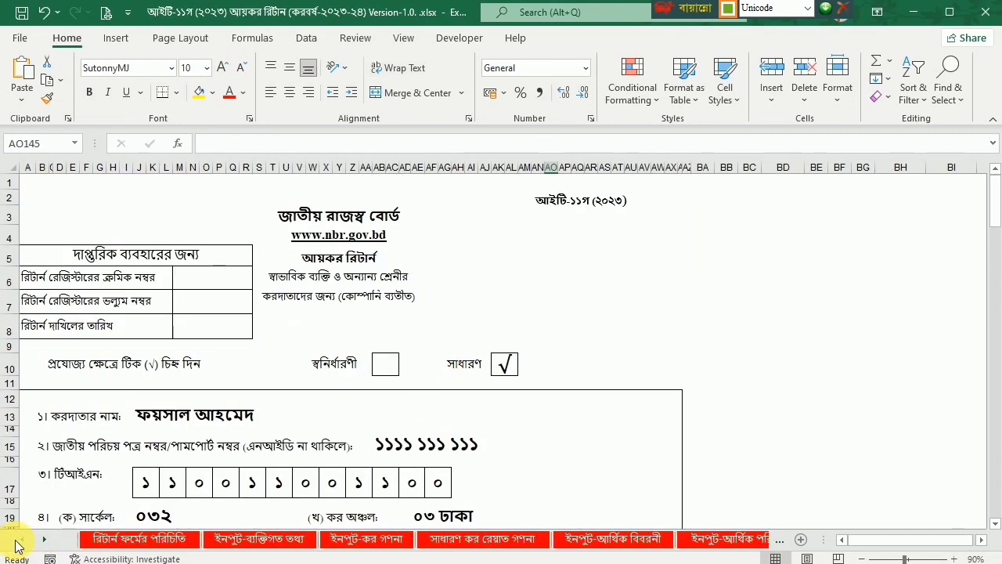
{"action": "left_click", "coordinate": [259, 539]}
{"action": "left_click", "coordinate": [647, 426]}
{"action": "left_click", "coordinate": [596, 435]}
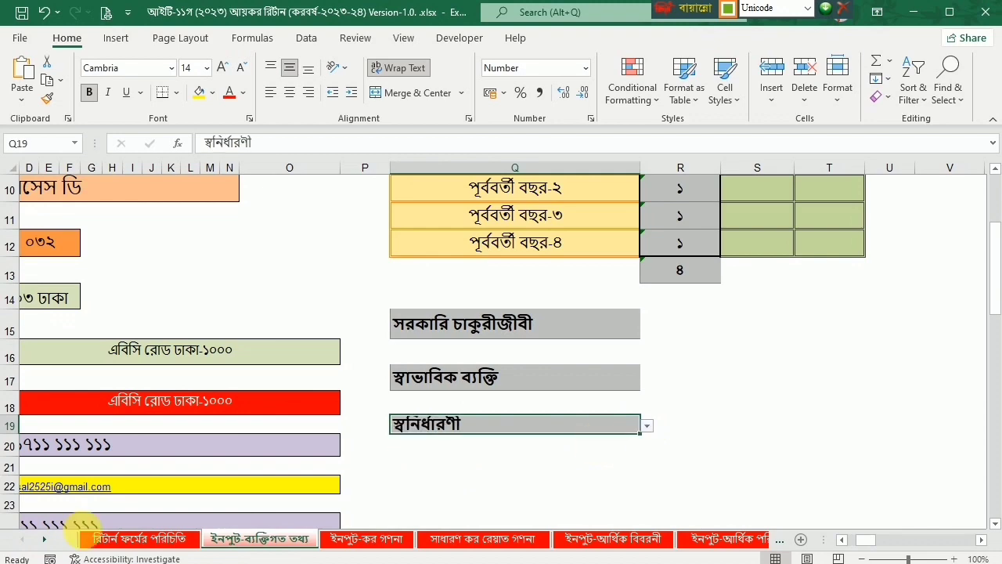
Step: Review the personal details, tick boxes, address and employer fields filled in on the আয়কর রিটার্ন ফরম sheet
{"action": "left_click", "coordinate": [44, 540]}
{"action": "left_click", "coordinate": [44, 540]}
{"action": "left_click", "coordinate": [438, 539]}
{"action": "scroll", "coordinate": [512, 418], "scroll_direction": "down", "scroll_amount": 5}
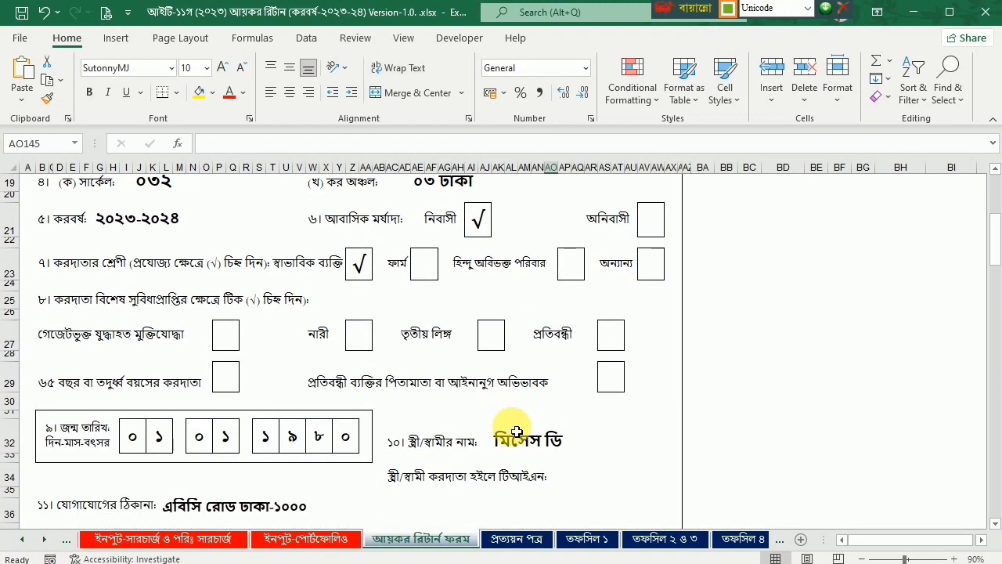
{"action": "scroll", "coordinate": [517, 429], "scroll_direction": "down", "scroll_amount": 1}
{"action": "scroll", "coordinate": [510, 432], "scroll_direction": "up", "scroll_amount": 1}
{"action": "scroll", "coordinate": [394, 398], "scroll_direction": "down", "scroll_amount": 3}
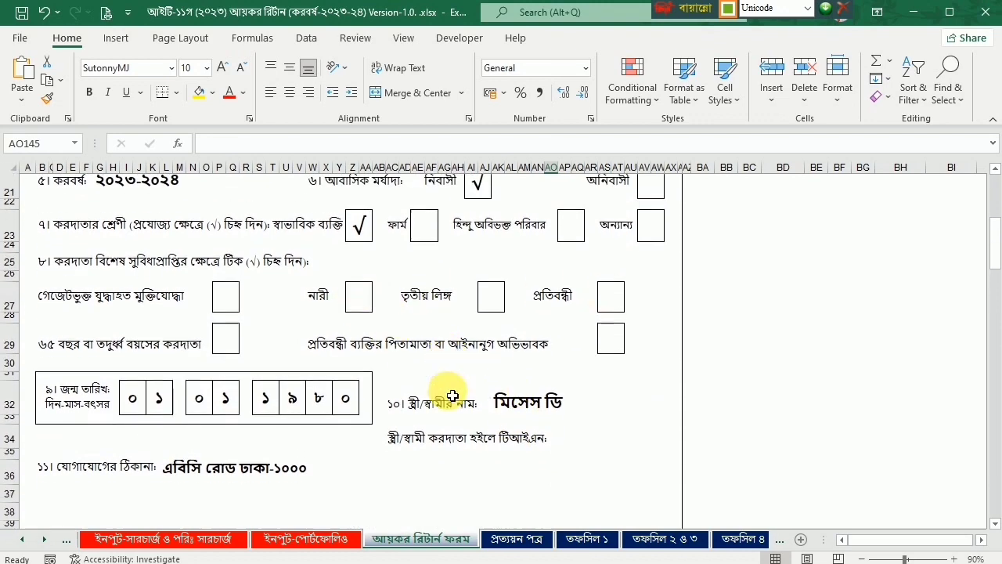
{"action": "scroll", "coordinate": [519, 381], "scroll_direction": "down", "scroll_amount": 5}
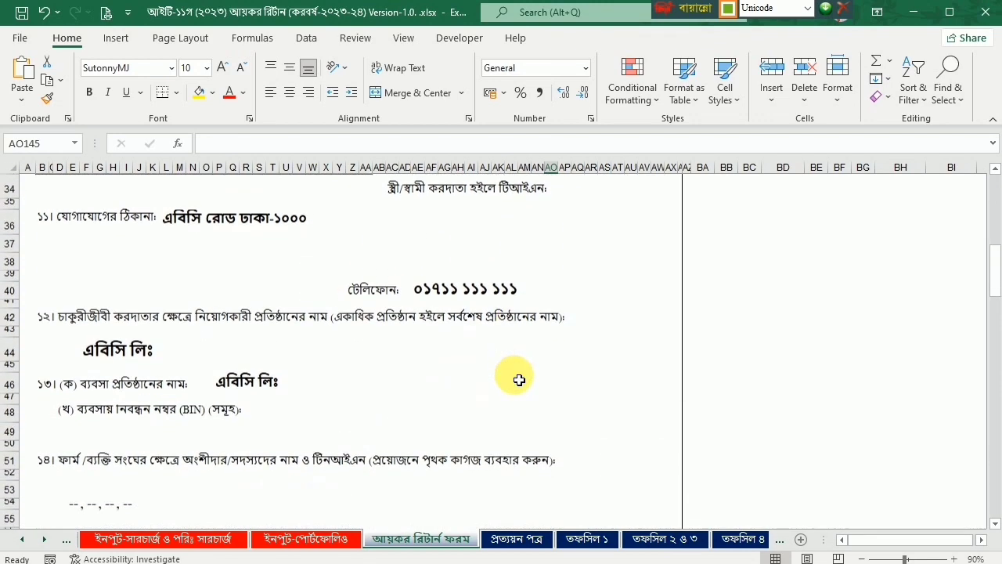
{"action": "scroll", "coordinate": [519, 380], "scroll_direction": "up", "scroll_amount": 7}
{"action": "scroll", "coordinate": [519, 381], "scroll_direction": "up", "scroll_amount": 7}
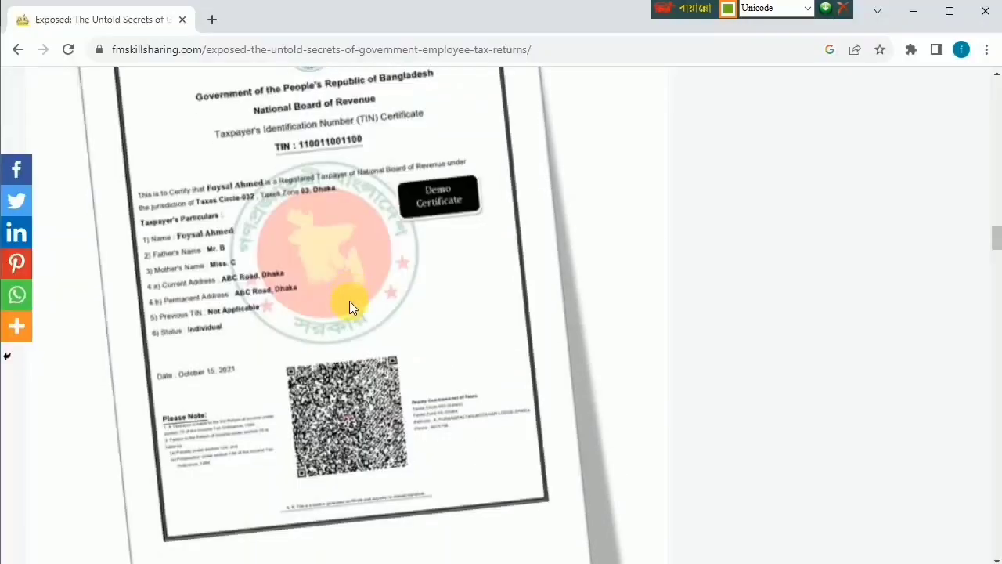
Step: Examine the web article's July 2022 to June 2023 salary and allowance table, including its heading and totals row
{"action": "scroll", "coordinate": [351, 303], "scroll_direction": "down", "scroll_amount": 5}
{"action": "left_click_drag", "start_coordinate": [64, 162], "coordinate": [348, 219]}
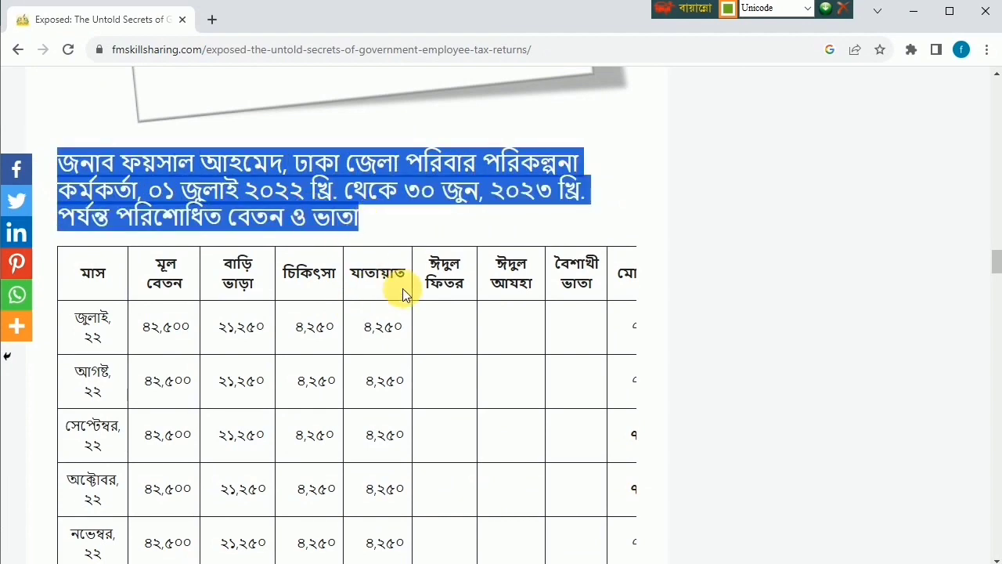
{"action": "scroll", "coordinate": [399, 287], "scroll_direction": "down", "scroll_amount": 2}
{"action": "left_click_drag", "start_coordinate": [403, 288], "coordinate": [441, 285]}
{"action": "left_click", "coordinate": [442, 285]}
{"action": "left_click_drag", "start_coordinate": [503, 325], "coordinate": [86, 117]}
{"action": "left_click", "coordinate": [416, 271]}
{"action": "scroll", "coordinate": [371, 311], "scroll_direction": "up", "scroll_amount": 1}
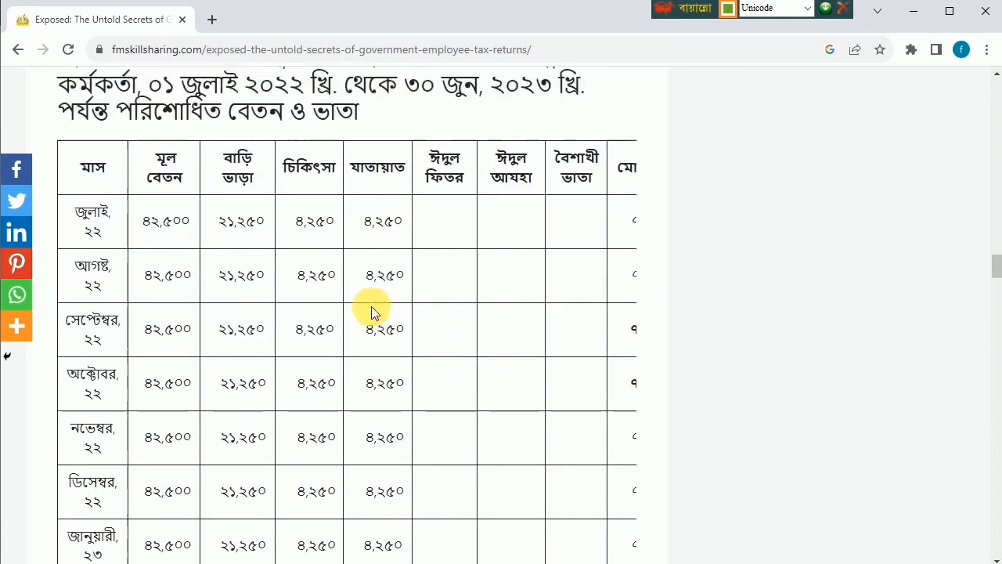
{"action": "scroll", "coordinate": [372, 306], "scroll_direction": "down", "scroll_amount": 5}
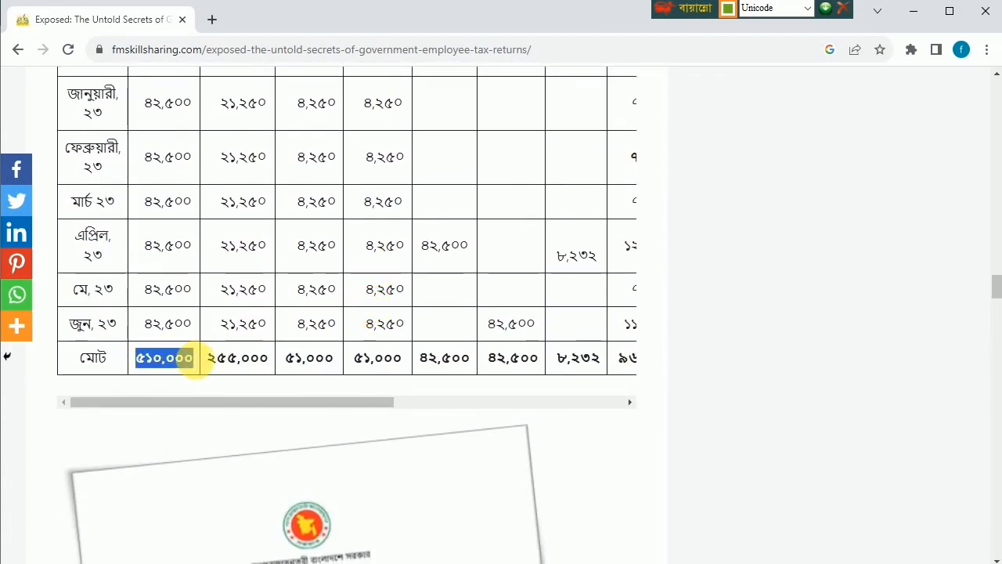
Step: Switch to the Excel workbook, open the ইনপুট-কর গণনা sheet and expand the সরকারী চাকুরী হতে মোট করযোগ্য আয় section
{"action": "left_click", "coordinate": [463, 562]}
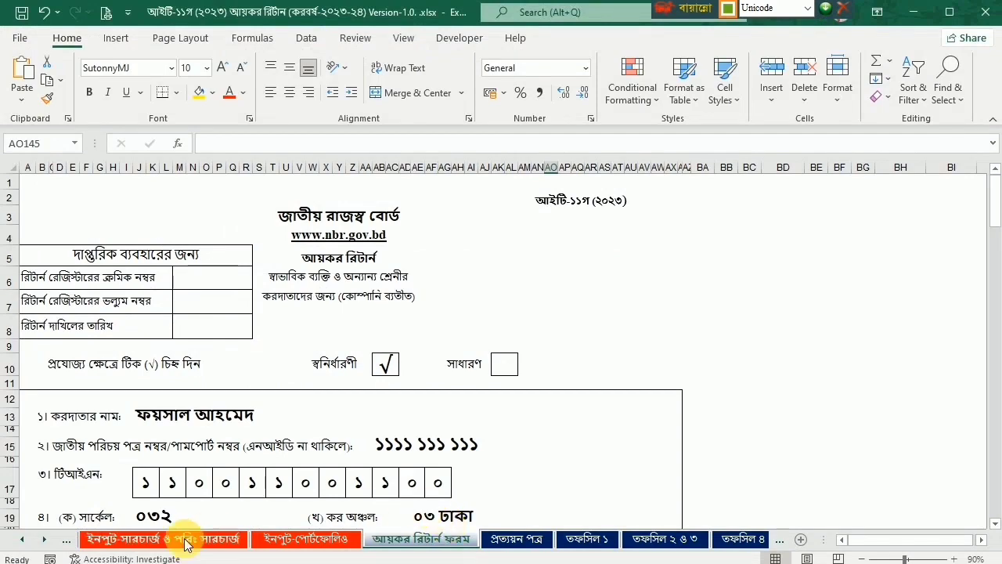
{"action": "left_click", "coordinate": [23, 539]}
{"action": "left_click", "coordinate": [24, 539]}
{"action": "left_click", "coordinate": [23, 538]}
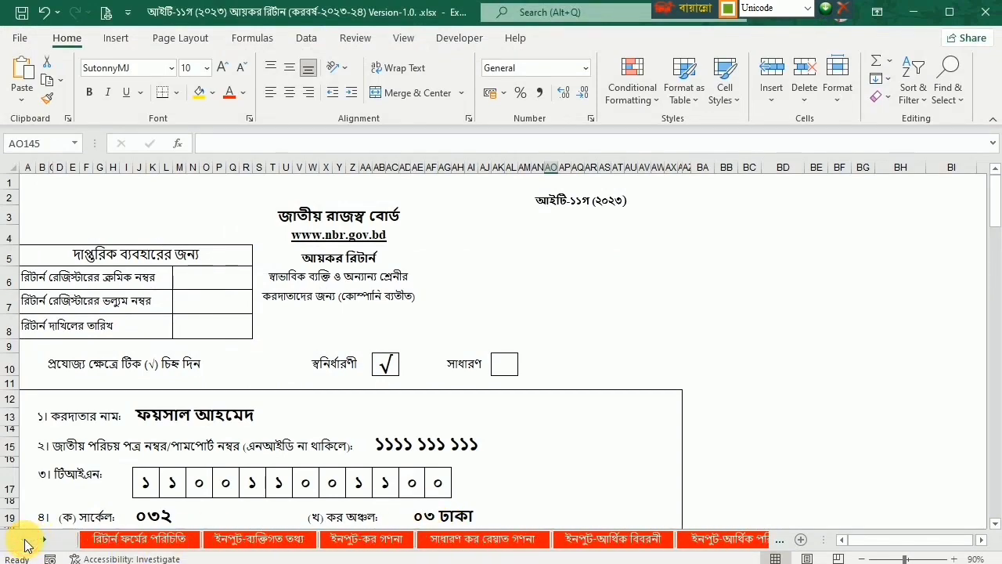
{"action": "left_click", "coordinate": [235, 539]}
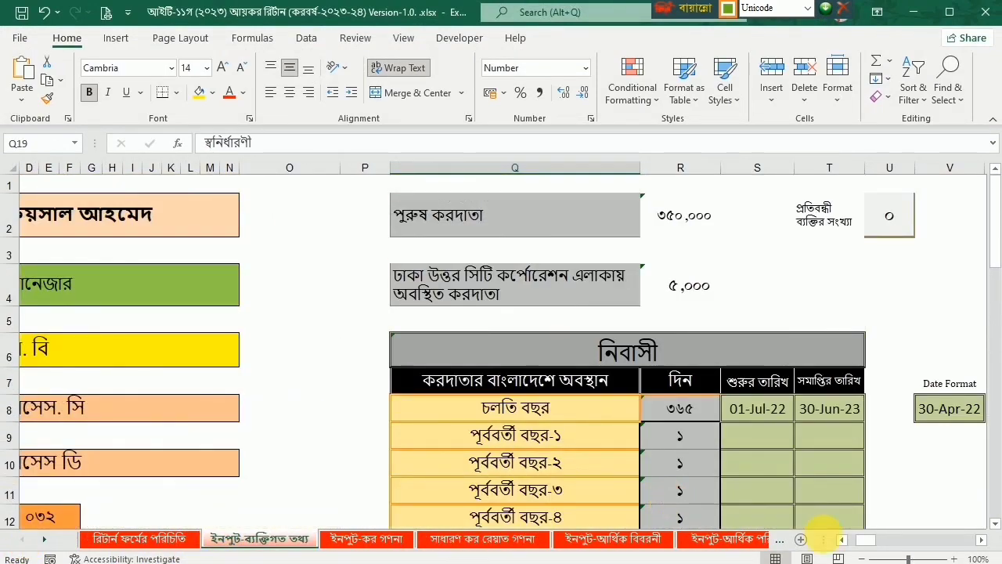
{"action": "left_click_drag", "start_coordinate": [871, 543], "coordinate": [396, 560]}
{"action": "left_click", "coordinate": [368, 539]}
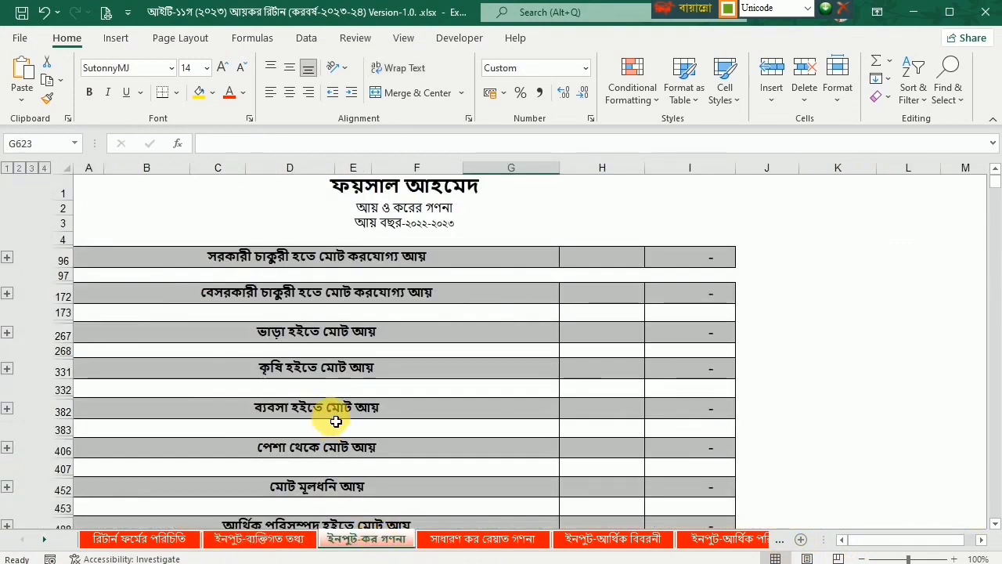
{"action": "left_click", "coordinate": [6, 260]}
{"action": "scroll", "coordinate": [255, 345], "scroll_direction": "up", "scroll_amount": 20}
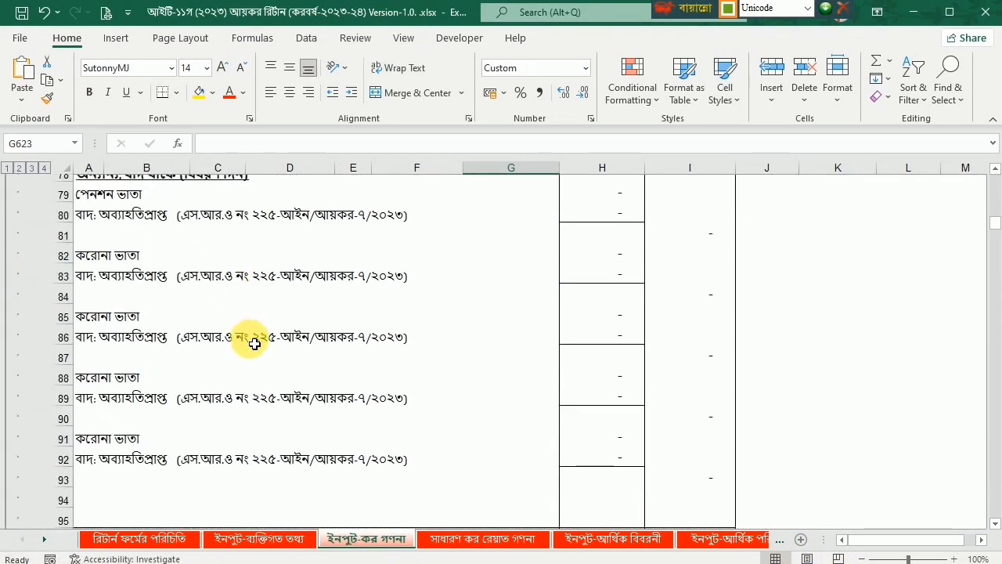
Step: Enter ৫১০,০০০ as the মূল বেতন amount in G7 of the ইনপুট-কর গণনা sheet
{"action": "scroll", "coordinate": [254, 348], "scroll_direction": "up", "scroll_amount": 2}
{"action": "left_click", "coordinate": [496, 299]}
{"action": "type", "text": "510000"}
{"action": "left_click", "coordinate": [505, 350]}
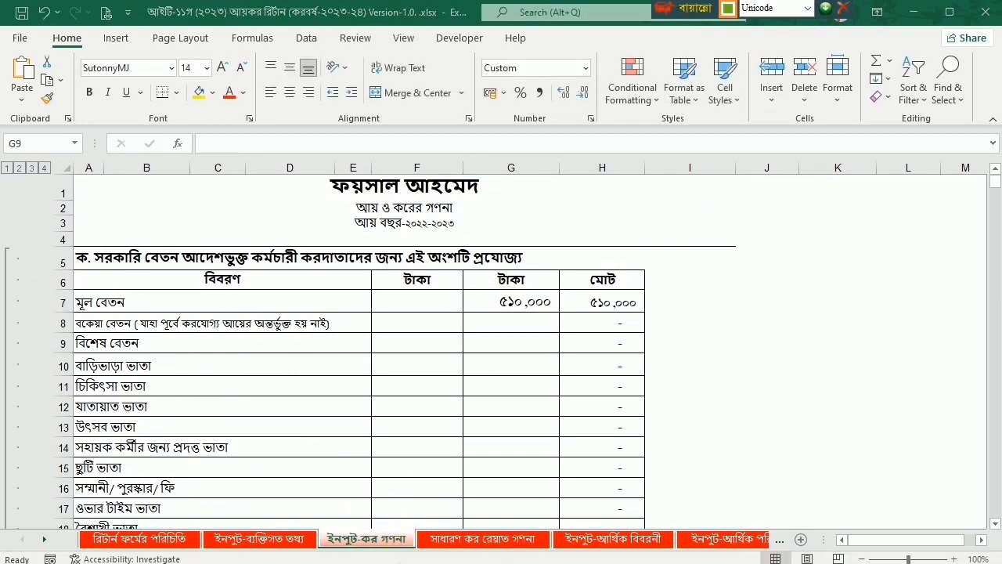
Step: Take the বাড়ি ভাড়া total from the web article's salary table and enter ২৫৫,০০০ as বাড়িভাড়া ভাতা in G10 of the workbook
{"action": "key", "text": "alt+Tab"}
{"action": "scroll", "coordinate": [277, 379], "scroll_direction": "up", "scroll_amount": 4}
{"action": "scroll", "coordinate": [266, 370], "scroll_direction": "up", "scroll_amount": 2}
{"action": "scroll", "coordinate": [266, 369], "scroll_direction": "down", "scroll_amount": 5}
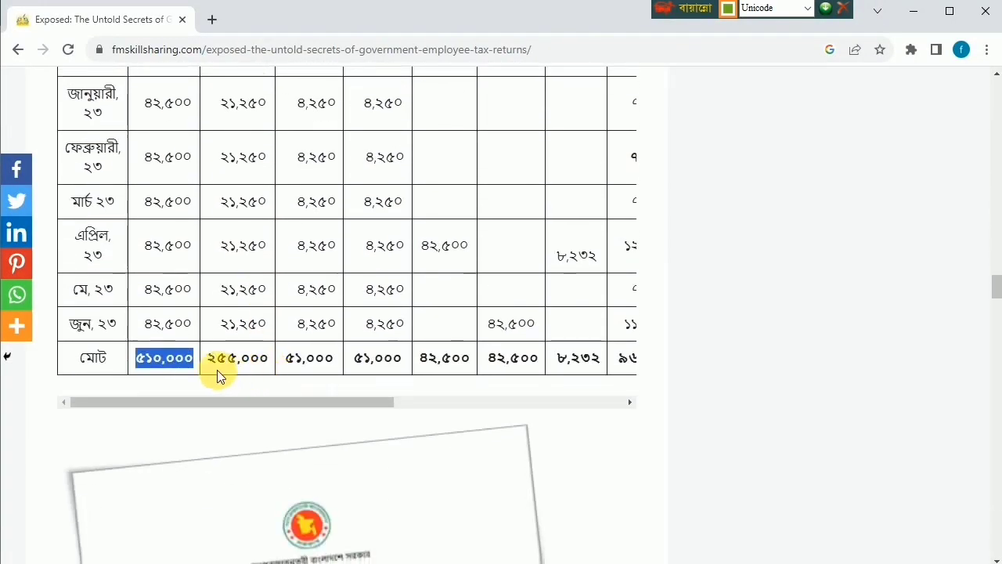
{"action": "left_click_drag", "start_coordinate": [208, 361], "coordinate": [267, 365]}
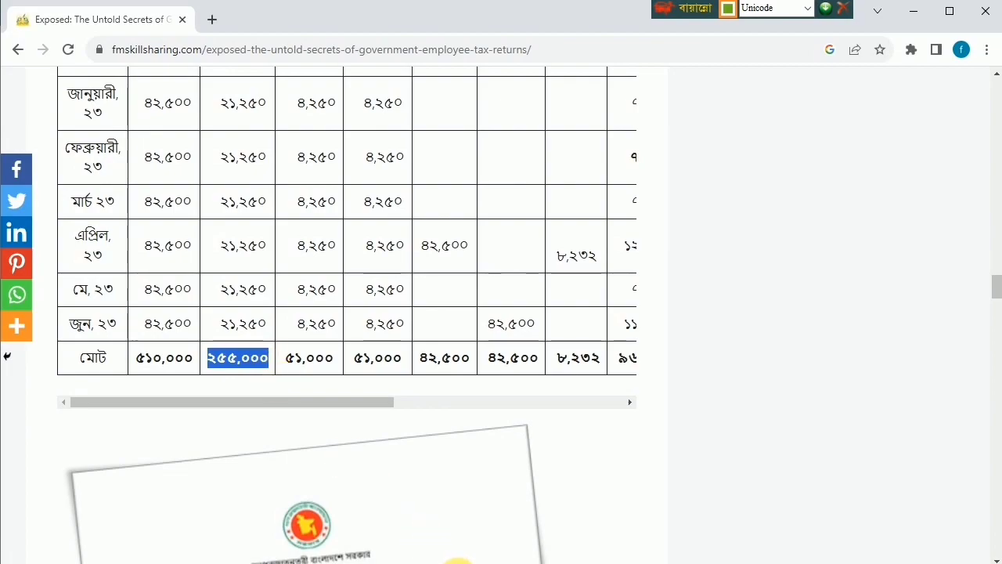
{"action": "key", "text": "alt+Tab"}
{"action": "left_click", "coordinate": [511, 368]}
{"action": "double_click", "coordinate": [511, 373]}
{"action": "type", "text": "২৫৫,০০০"}
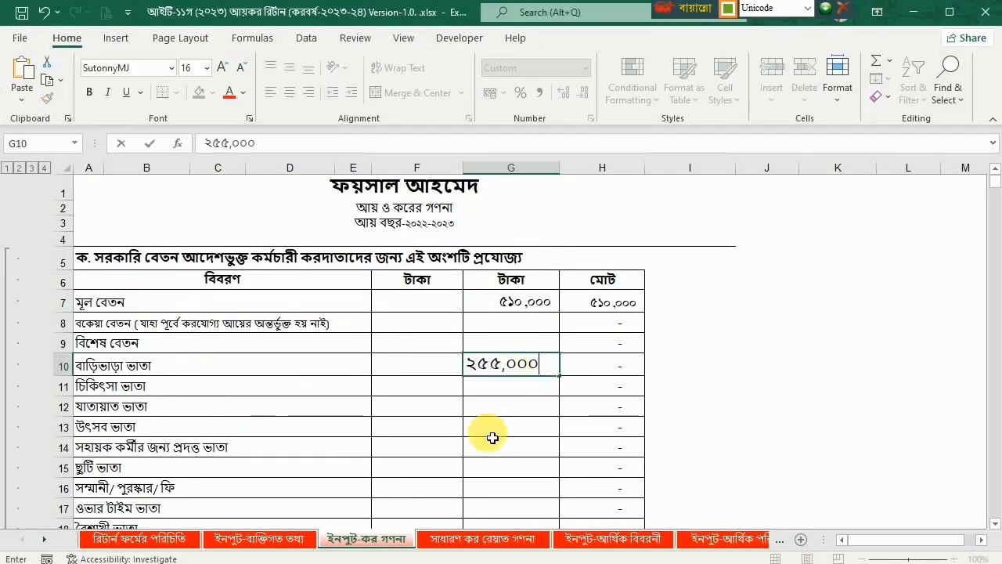
{"action": "left_click", "coordinate": [490, 432]}
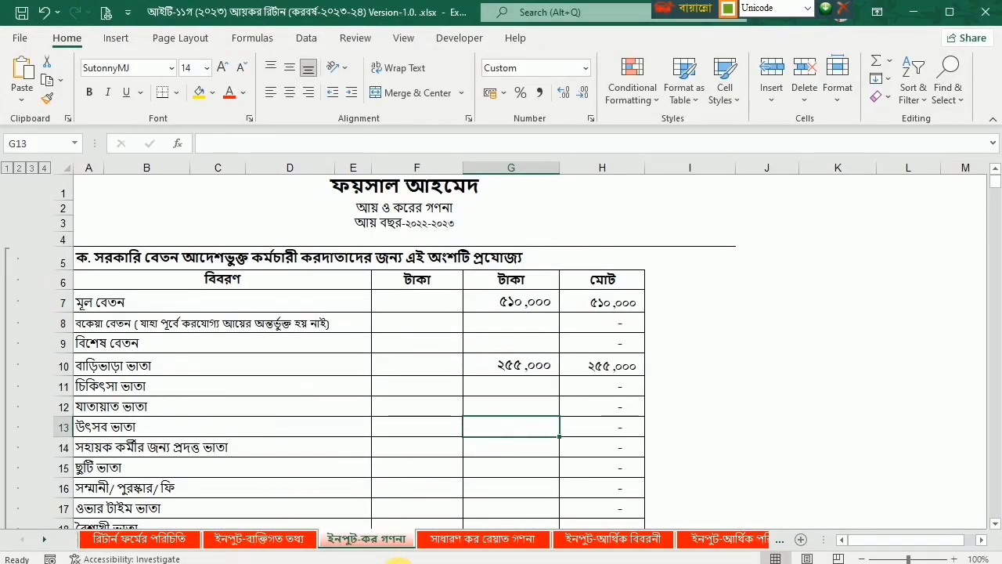
Step: Take the চিকিৎসা and যাতায়াত totals from the web article and enter ৫১,০০০ for each allowance in G11 and G12 of the workbook
{"action": "key", "text": "alt+Tab"}
{"action": "scroll", "coordinate": [286, 372], "scroll_direction": "up", "scroll_amount": 8}
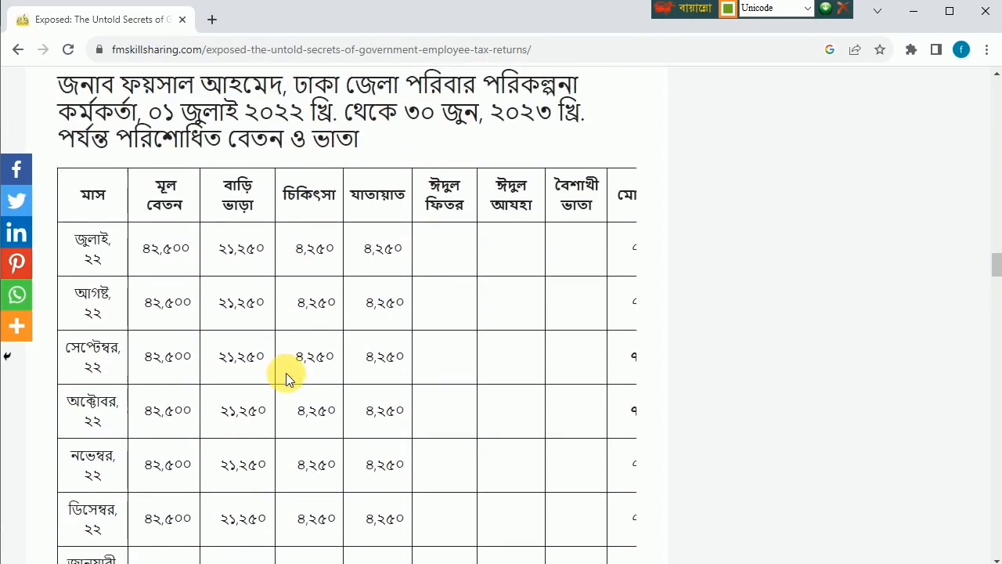
{"action": "scroll", "coordinate": [286, 373], "scroll_direction": "down", "scroll_amount": 7}
{"action": "left_click_drag", "start_coordinate": [285, 279], "coordinate": [338, 280]}
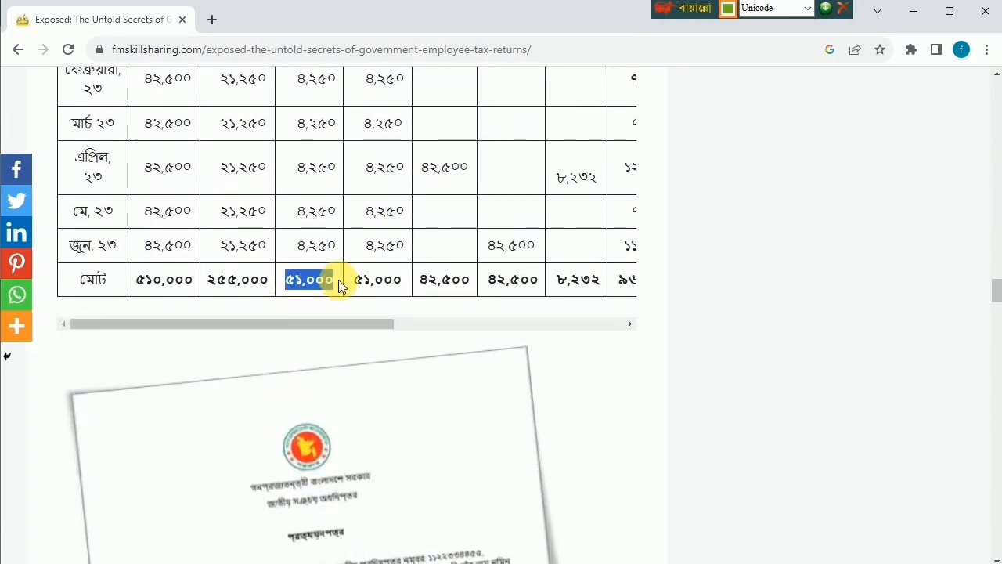
{"action": "key", "text": "alt+Tab"}
{"action": "left_click", "coordinate": [527, 395]}
{"action": "type", "text": "51,000"}
{"action": "key", "text": "Return"}
{"action": "key", "text": "Return"}
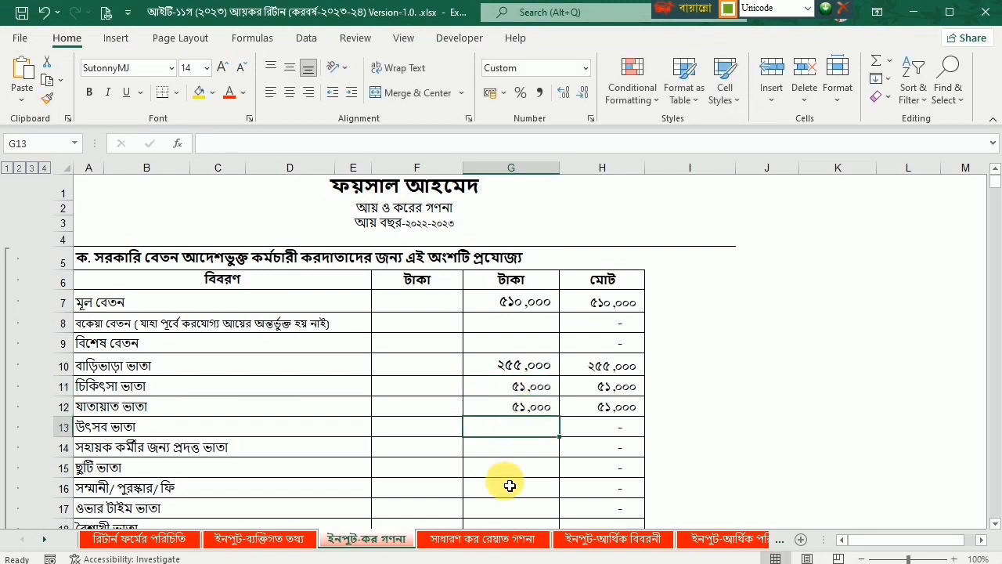
Step: Switch to the web article and copy the ঈদুল ফিতর total, ৪২,৫০০, from the salary table's মোট row
{"action": "key", "text": "alt+Tab"}
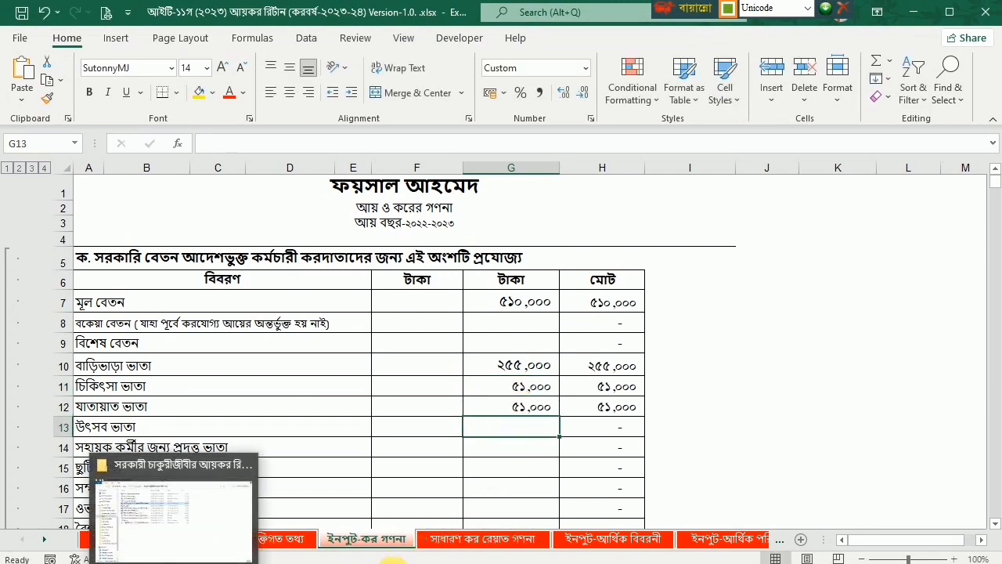
{"action": "scroll", "coordinate": [414, 328], "scroll_direction": "up", "scroll_amount": 5}
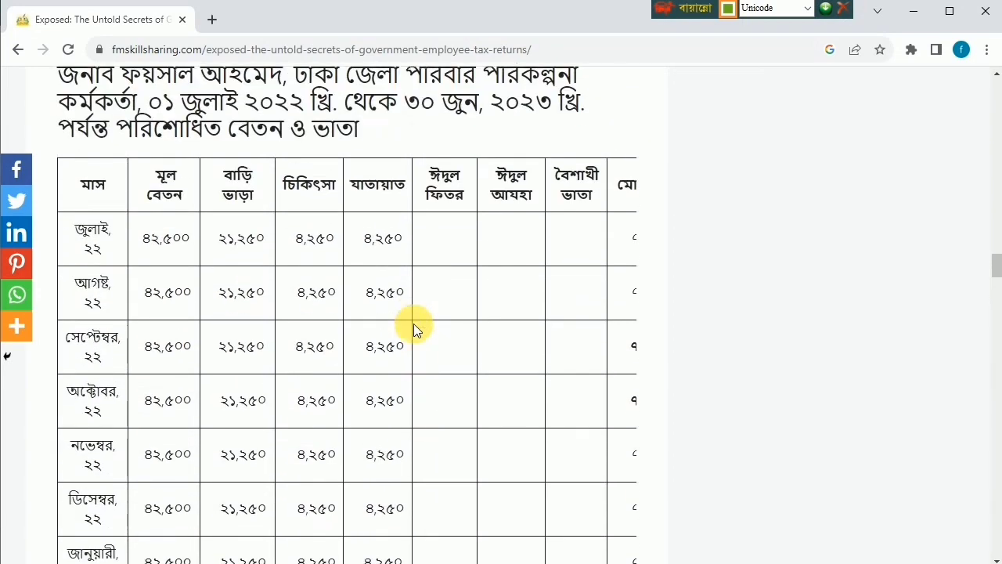
{"action": "scroll", "coordinate": [413, 329], "scroll_direction": "down", "scroll_amount": 3}
{"action": "scroll", "coordinate": [415, 324], "scroll_direction": "down", "scroll_amount": 2}
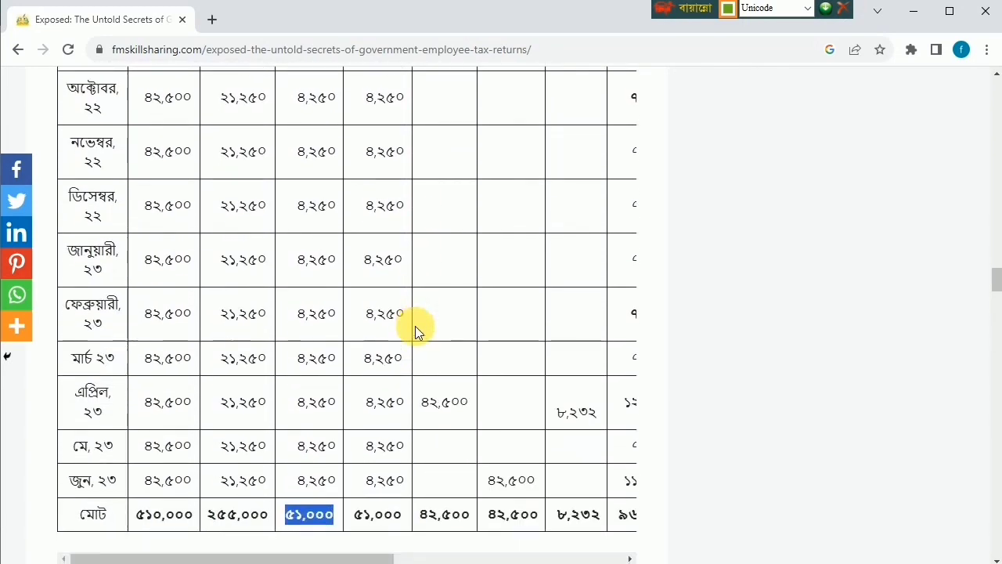
{"action": "scroll", "coordinate": [415, 326], "scroll_direction": "up", "scroll_amount": 5}
{"action": "scroll", "coordinate": [415, 326], "scroll_direction": "down", "scroll_amount": 5}
{"action": "scroll", "coordinate": [415, 326], "scroll_direction": "down", "scroll_amount": 1}
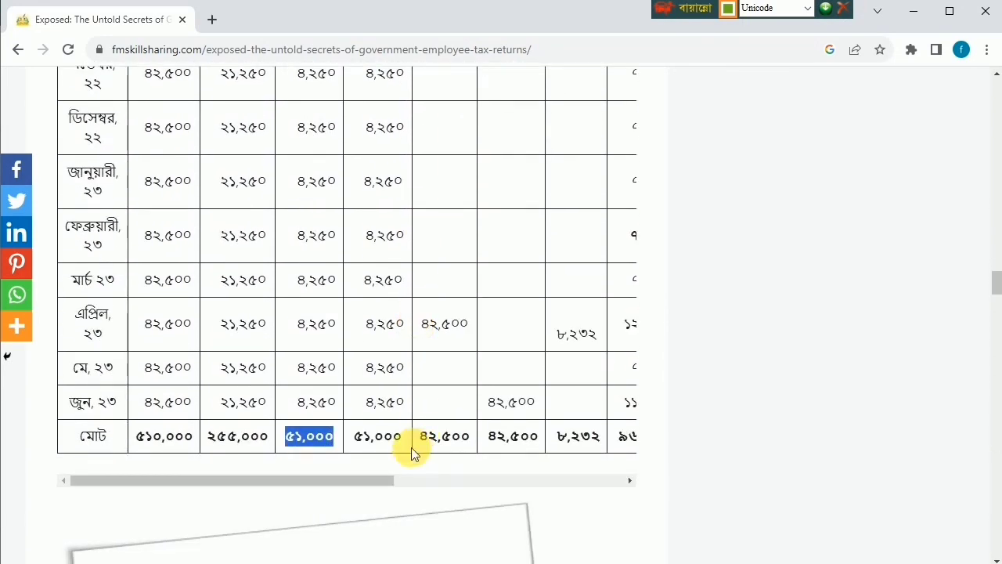
{"action": "double_click", "coordinate": [444, 436]}
{"action": "key", "text": "ctrl+c"}
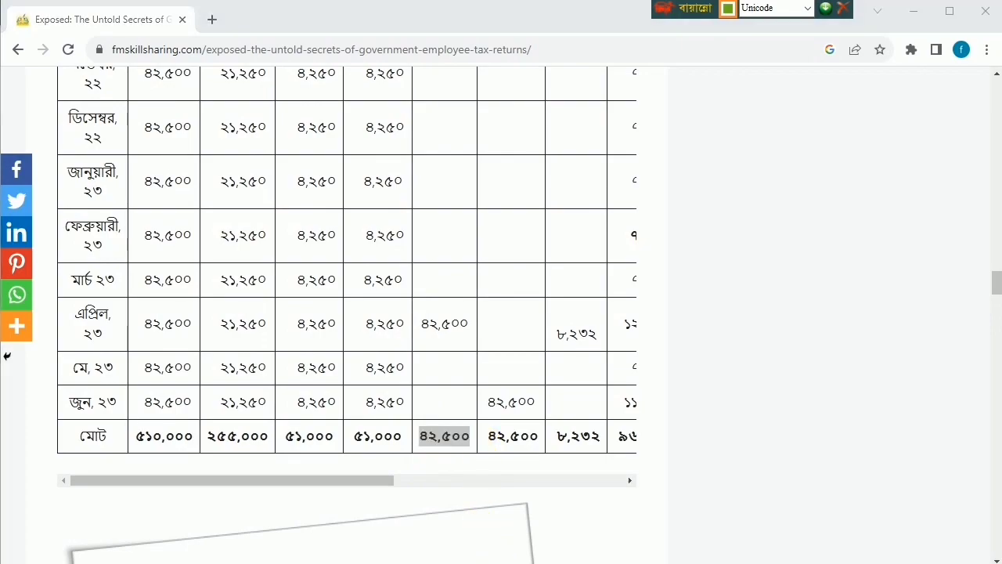
Step: Return to the Excel workbook and enter the উৎসব ভাতা in G13 as =৪২,৫০০+৪২,৫০০
{"action": "key", "text": "alt+Tab"}
{"action": "type", "text": "="}
{"action": "key", "text": "ctrl+v"}
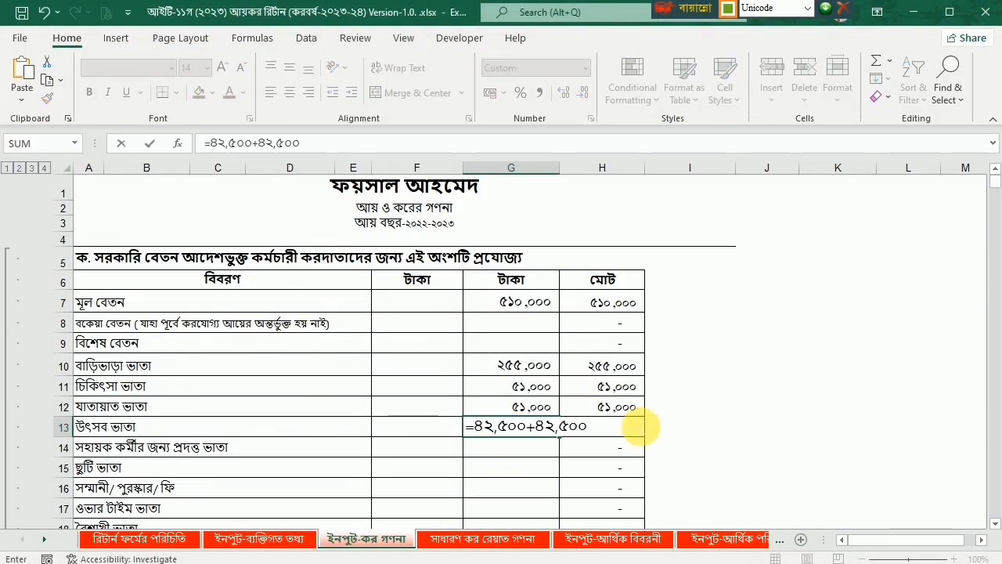
{"action": "key", "text": "Return"}
{"action": "key", "text": "Return"}
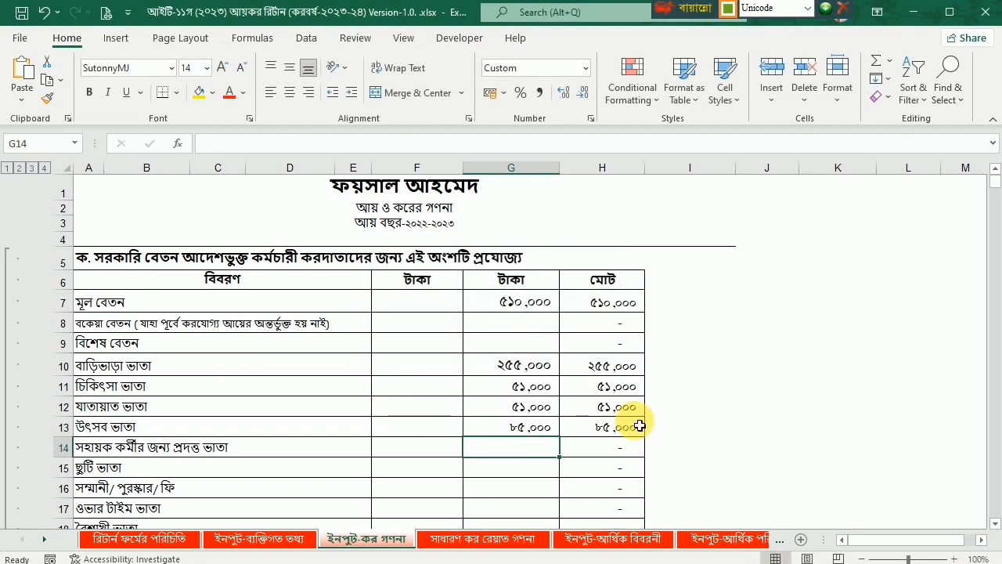
Step: Take the বৈশাখী ভাতা total from the web article and enter ৮,২৩২ in G18 of the workbook
{"action": "scroll", "coordinate": [418, 461], "scroll_direction": "down", "scroll_amount": 2}
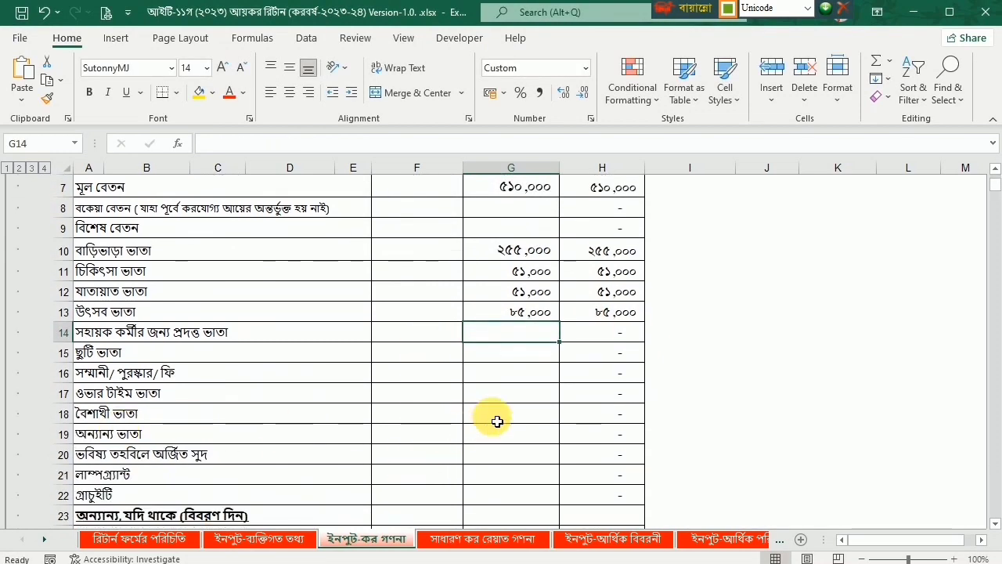
{"action": "key", "text": "alt+Tab"}
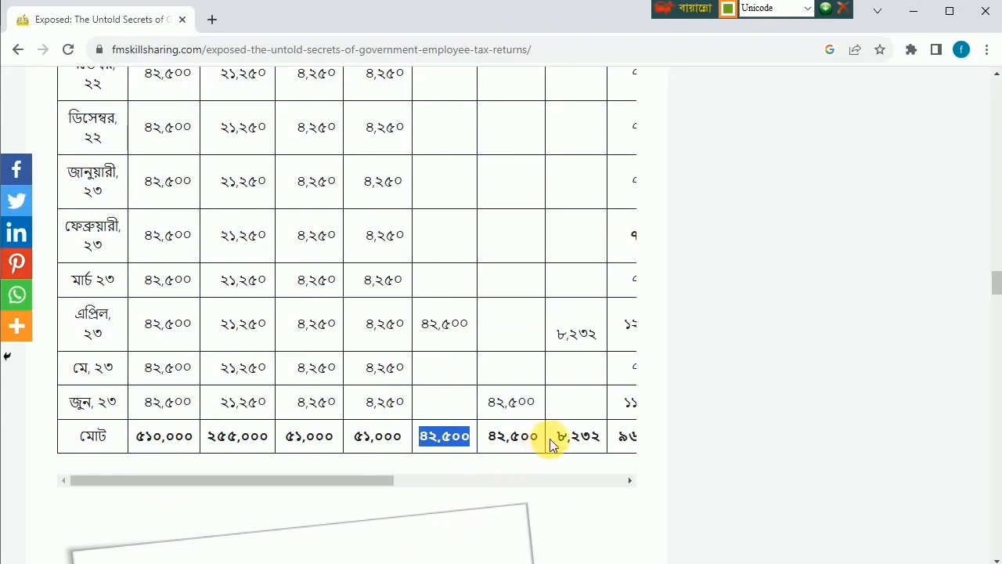
{"action": "left_click_drag", "start_coordinate": [561, 436], "coordinate": [601, 434]}
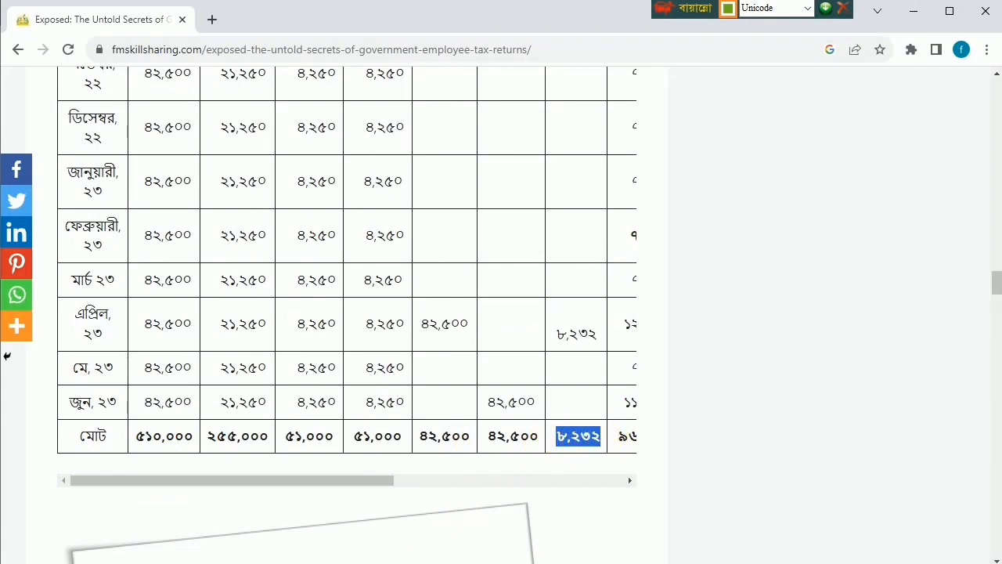
{"action": "key", "text": "alt+Tab"}
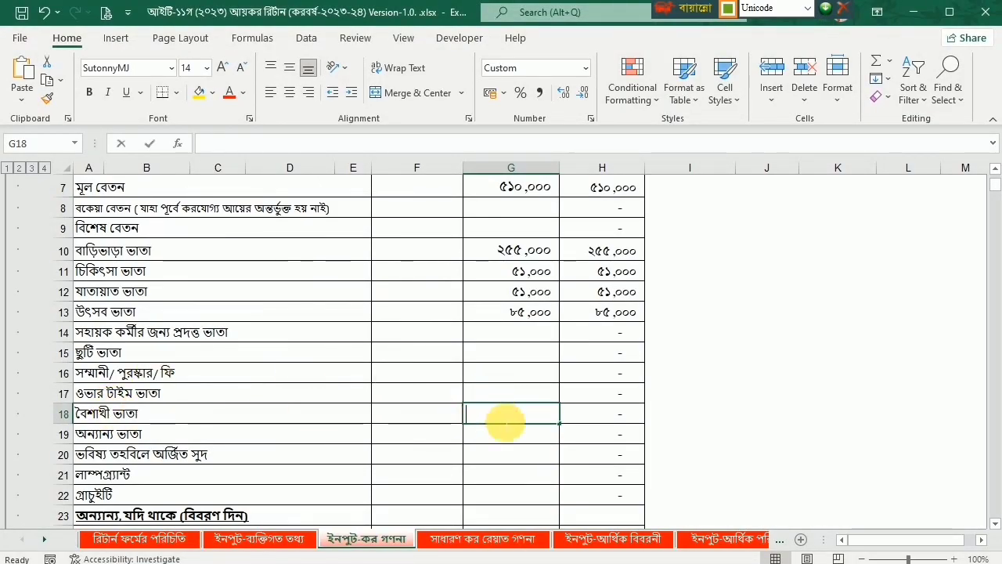
{"action": "type", "text": "8,232"}
{"action": "key", "text": "Return"}
Step: Compare the workbook's row 29 salary total with the web article's মোট টাকা total, and examine the যৌথ বীমা and বি/এফ deduction columns
{"action": "scroll", "coordinate": [509, 454], "scroll_direction": "down", "scroll_amount": 3}
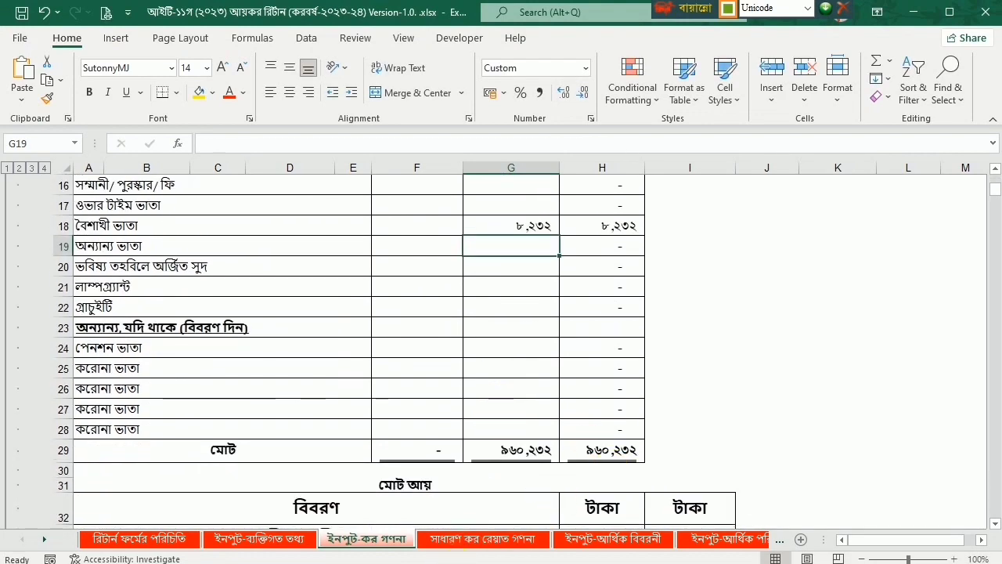
{"action": "key", "text": "alt+Tab"}
{"action": "left_click", "coordinate": [614, 437]}
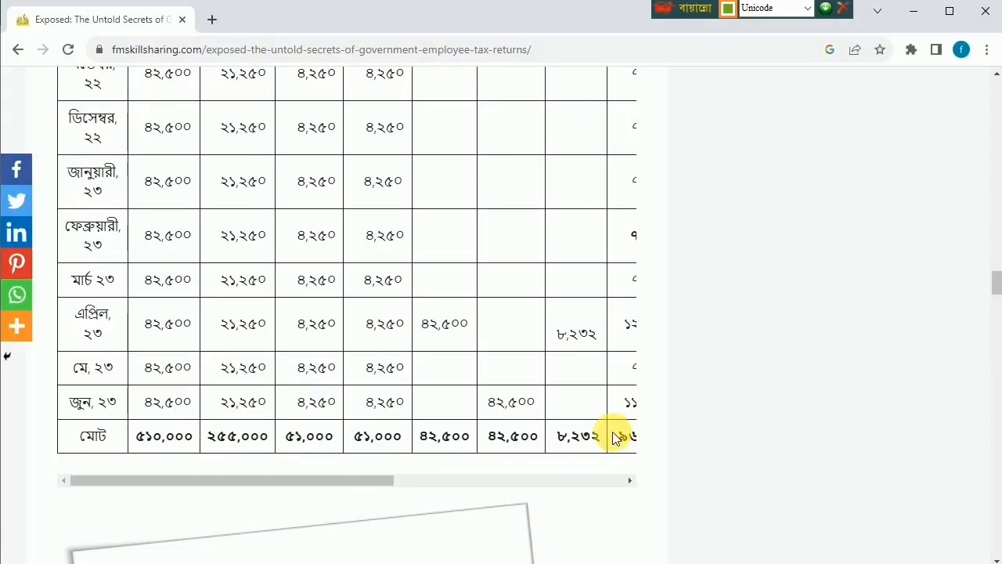
{"action": "scroll", "coordinate": [617, 436], "scroll_direction": "right", "scroll_amount": 3}
{"action": "scroll", "coordinate": [611, 437], "scroll_direction": "up", "scroll_amount": 5}
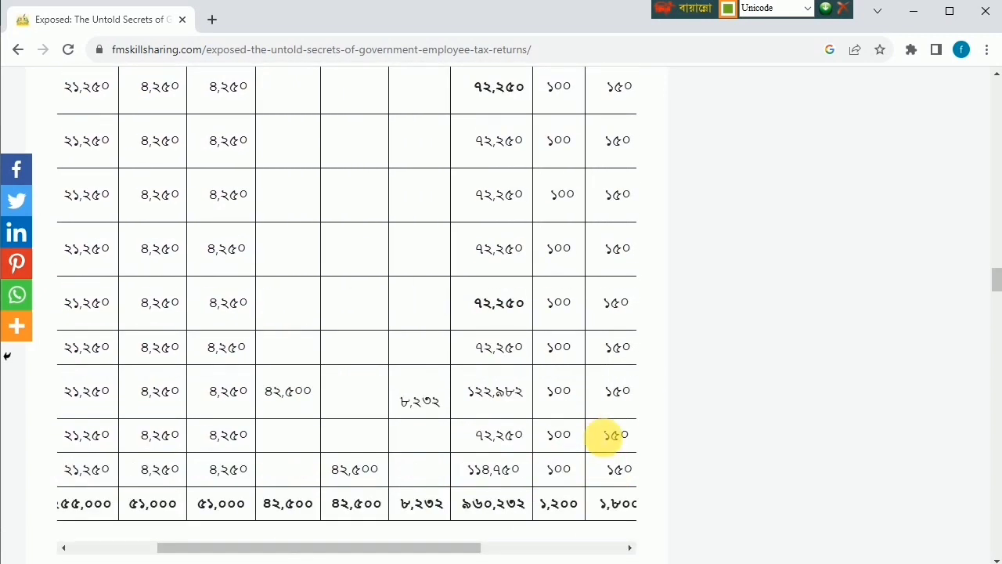
{"action": "scroll", "coordinate": [597, 430], "scroll_direction": "down", "scroll_amount": 1}
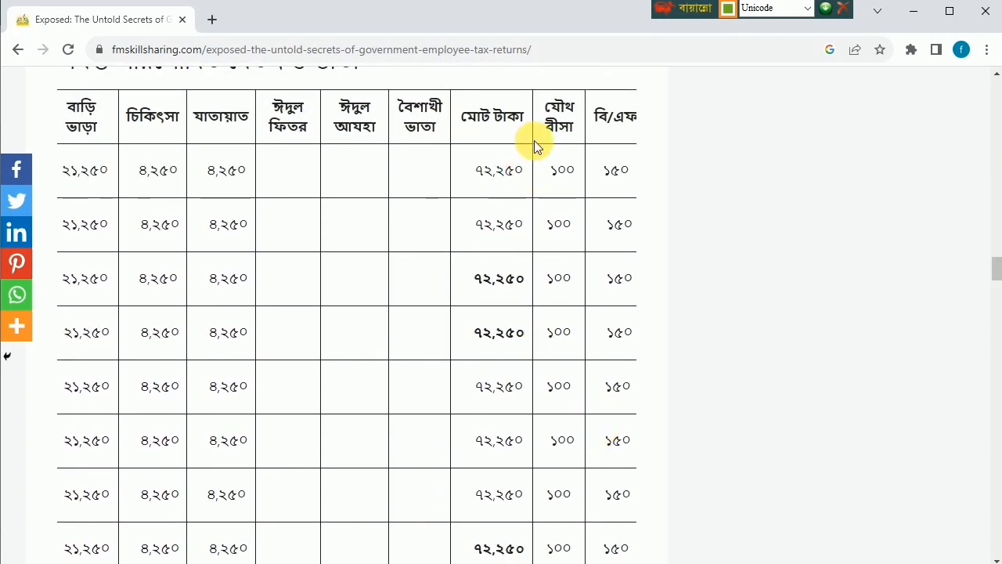
{"action": "scroll", "coordinate": [572, 314], "scroll_direction": "down", "scroll_amount": 8}
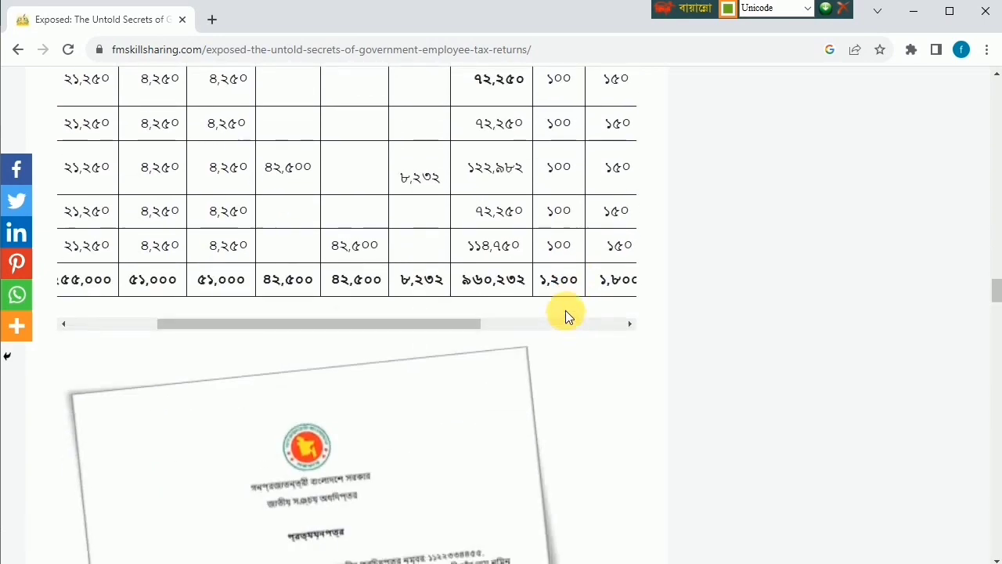
{"action": "scroll", "coordinate": [580, 278], "scroll_direction": "right", "scroll_amount": 2}
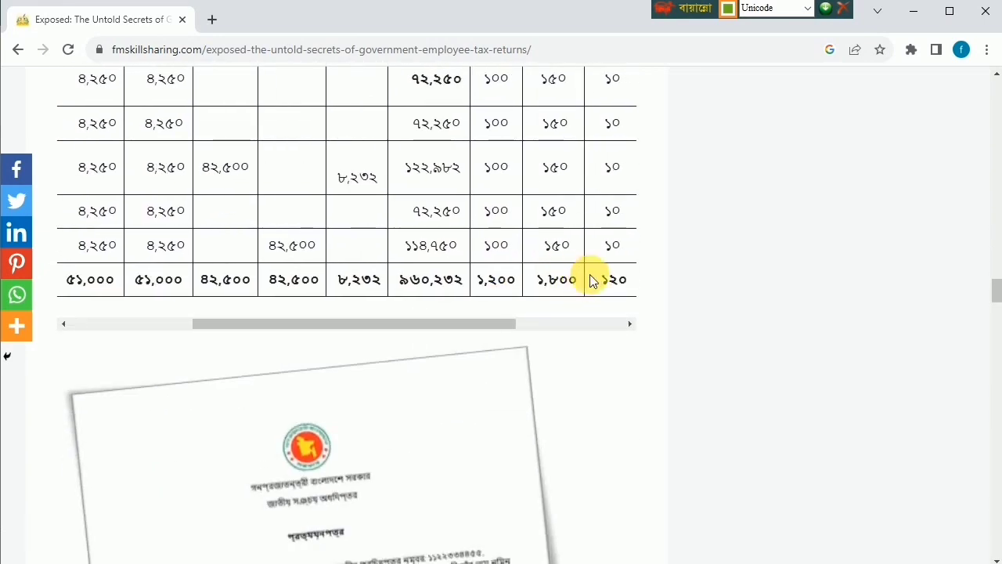
{"action": "scroll", "coordinate": [595, 280], "scroll_direction": "up", "scroll_amount": 8}
{"action": "scroll", "coordinate": [593, 257], "scroll_direction": "down", "scroll_amount": 1}
{"action": "scroll", "coordinate": [592, 258], "scroll_direction": "up", "scroll_amount": 1}
{"action": "scroll", "coordinate": [593, 263], "scroll_direction": "down", "scroll_amount": 6}
Step: On the workbook's সাধারণ কর রেয়াত গণনা sheet, set the welfare fund and group insurance contribution in I21 to =১২০০+১৮০০
{"action": "key", "text": "alt+Tab"}
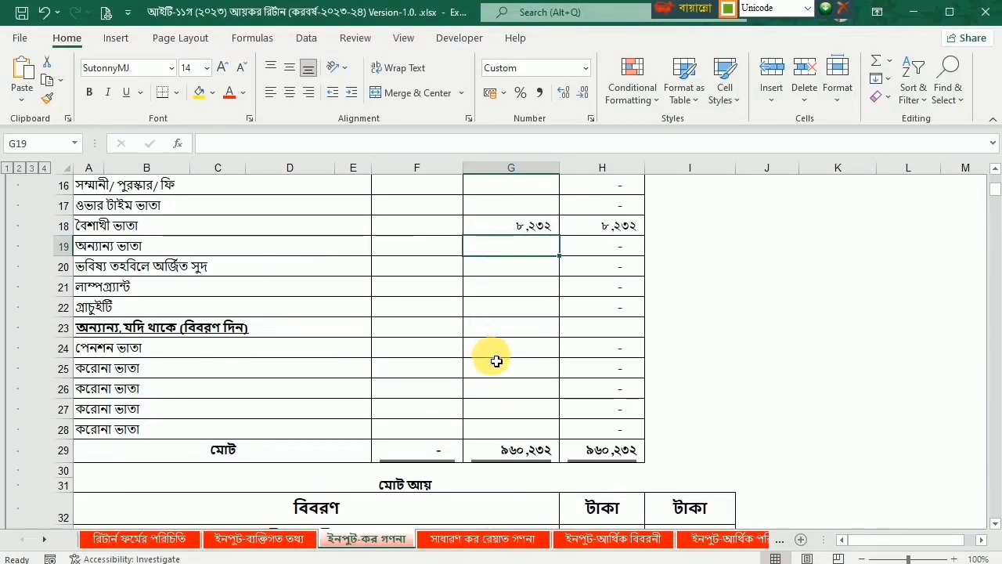
{"action": "left_click", "coordinate": [483, 539]}
{"action": "scroll", "coordinate": [310, 442], "scroll_direction": "down", "scroll_amount": 5}
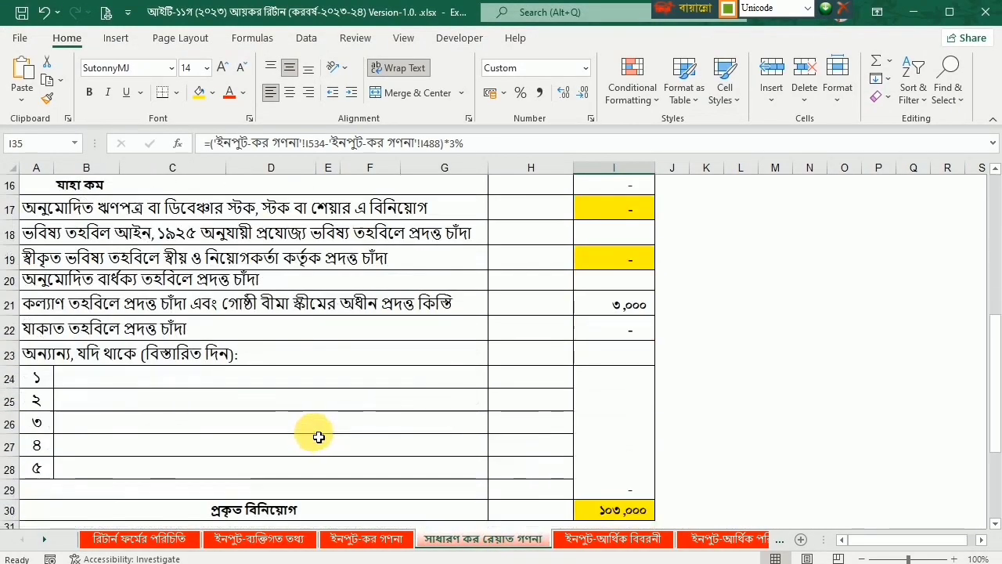
{"action": "left_click", "coordinate": [74, 310]}
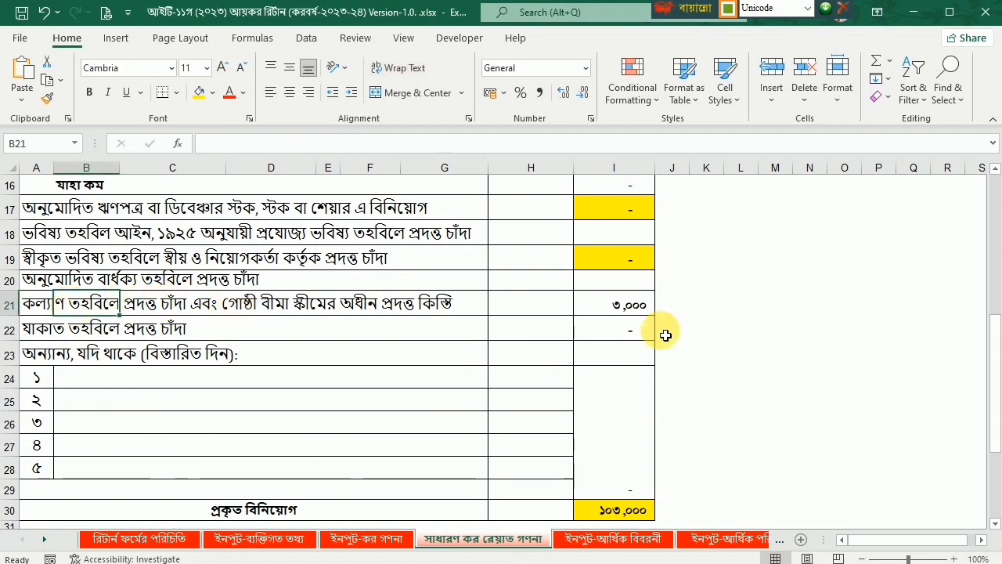
{"action": "left_click", "coordinate": [632, 313]}
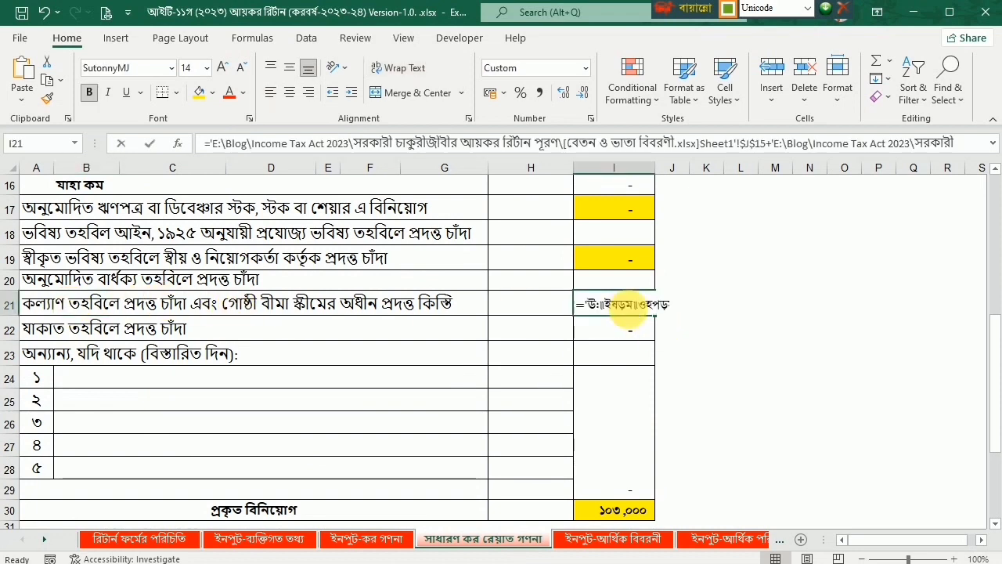
{"action": "type", "text": "=১২০০+১৮০০"}
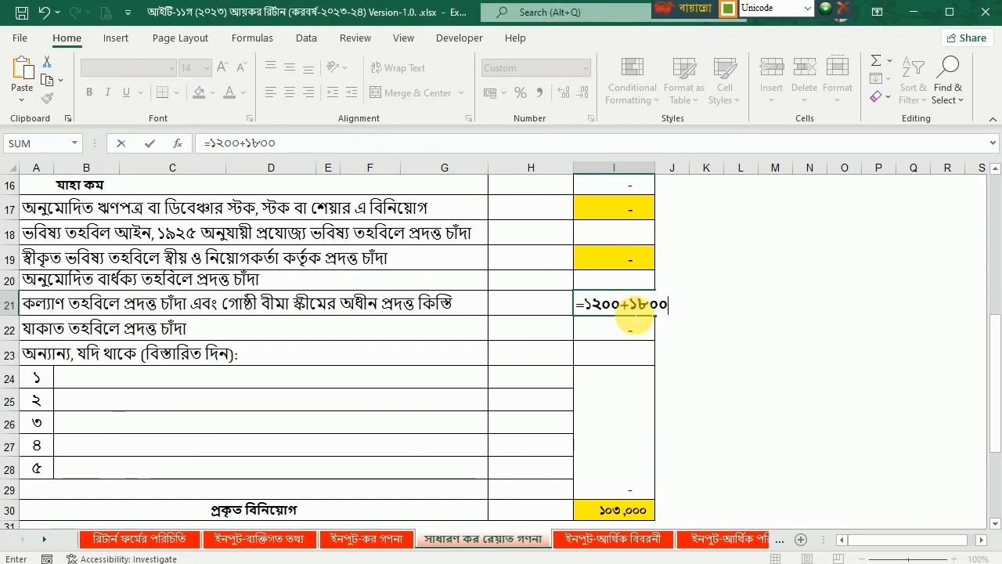
{"action": "key", "text": "Return"}
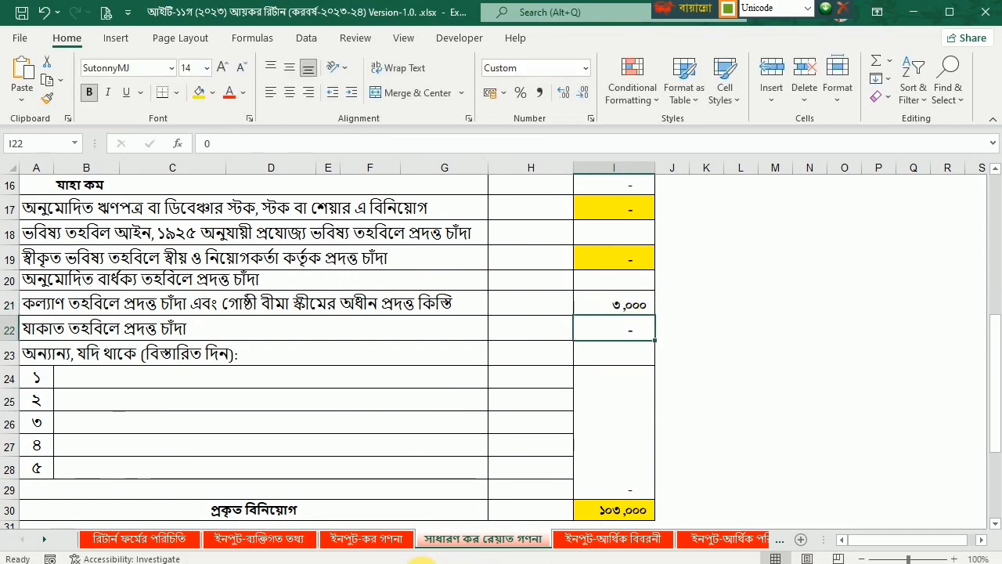
Step: Look up the yearly কর কর্তন total in the web article's salary table
{"action": "left_click", "coordinate": [423, 560]}
{"action": "scroll", "coordinate": [548, 332], "scroll_direction": "up", "scroll_amount": 10}
{"action": "scroll", "coordinate": [545, 333], "scroll_direction": "down", "scroll_amount": 8}
{"action": "scroll", "coordinate": [596, 288], "scroll_direction": "right", "scroll_amount": 5}
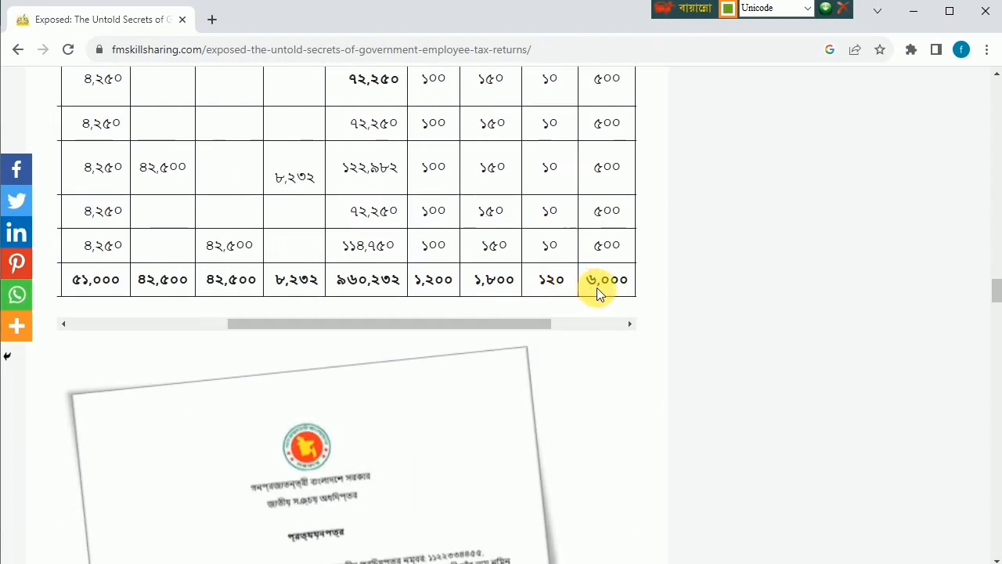
{"action": "scroll", "coordinate": [596, 287], "scroll_direction": "up", "scroll_amount": 8}
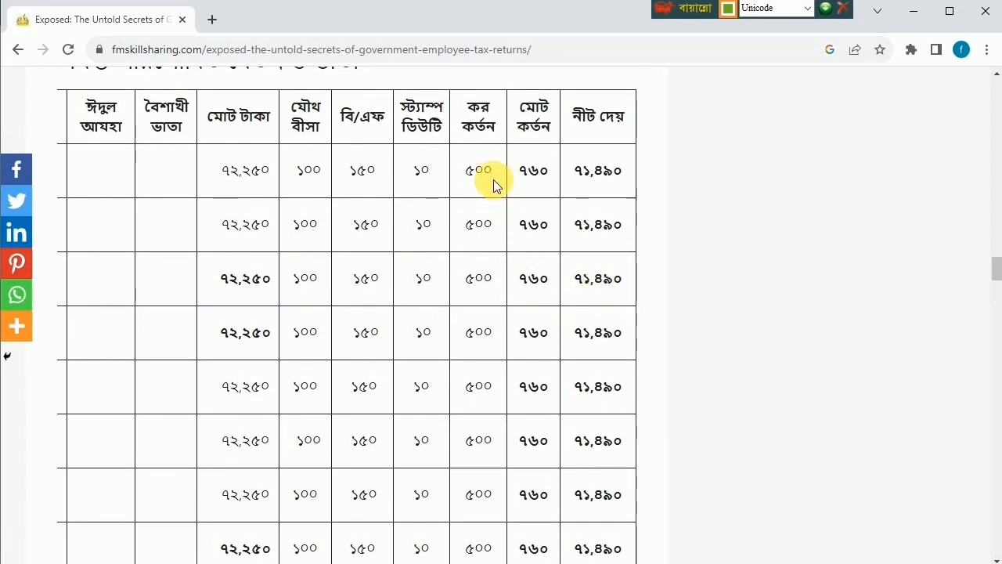
{"action": "scroll", "coordinate": [498, 192], "scroll_direction": "down", "scroll_amount": 8}
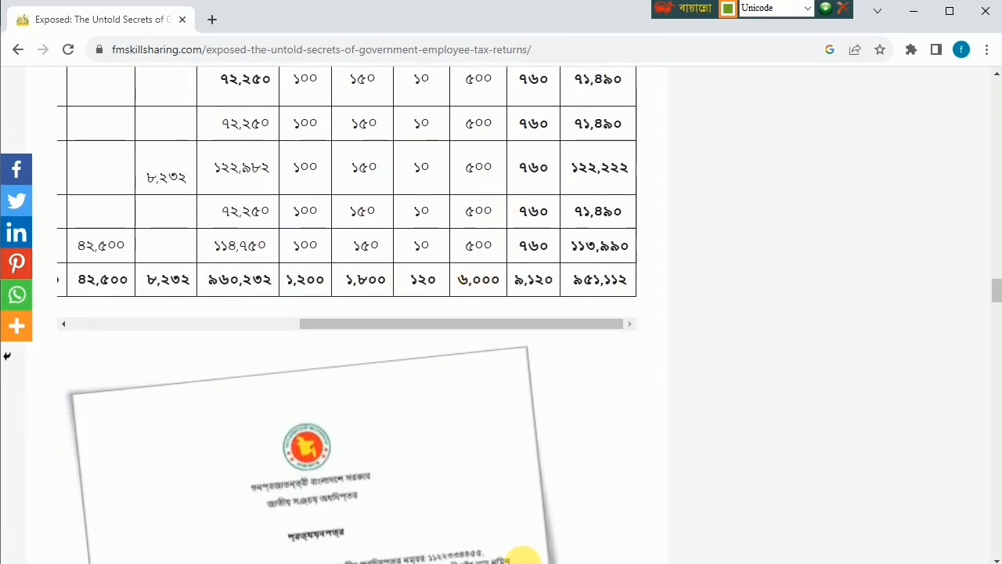
Step: On the workbook's ইনপুট-কর গণনা sheet, enter ৬,০০০ as বেতন থেকে অগ্রিম আয়কর in G623
{"action": "key", "text": "alt+Tab"}
{"action": "scroll", "coordinate": [389, 368], "scroll_direction": "up", "scroll_amount": 2}
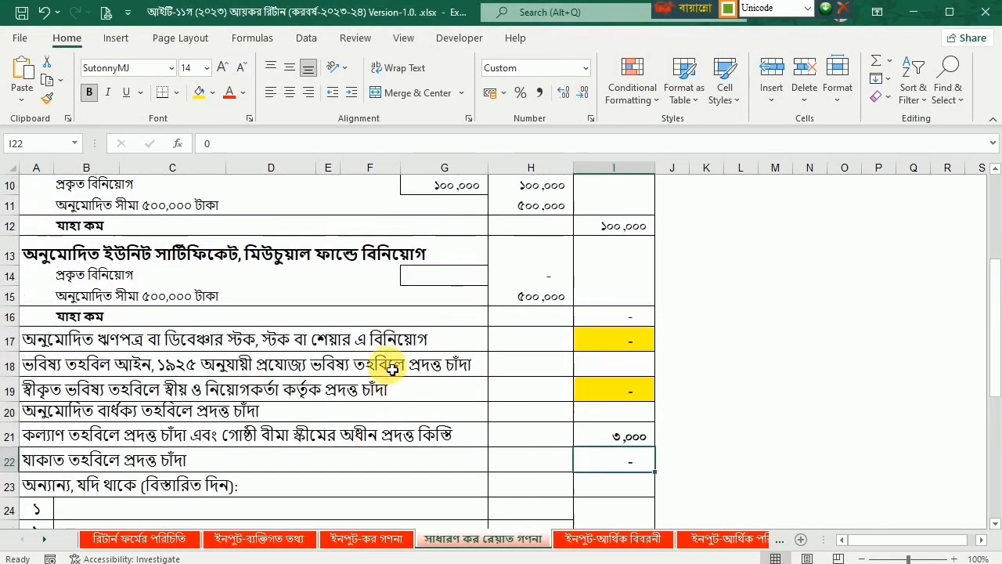
{"action": "left_click", "coordinate": [361, 538]}
{"action": "left_click_drag", "start_coordinate": [995, 193], "coordinate": [995, 504]}
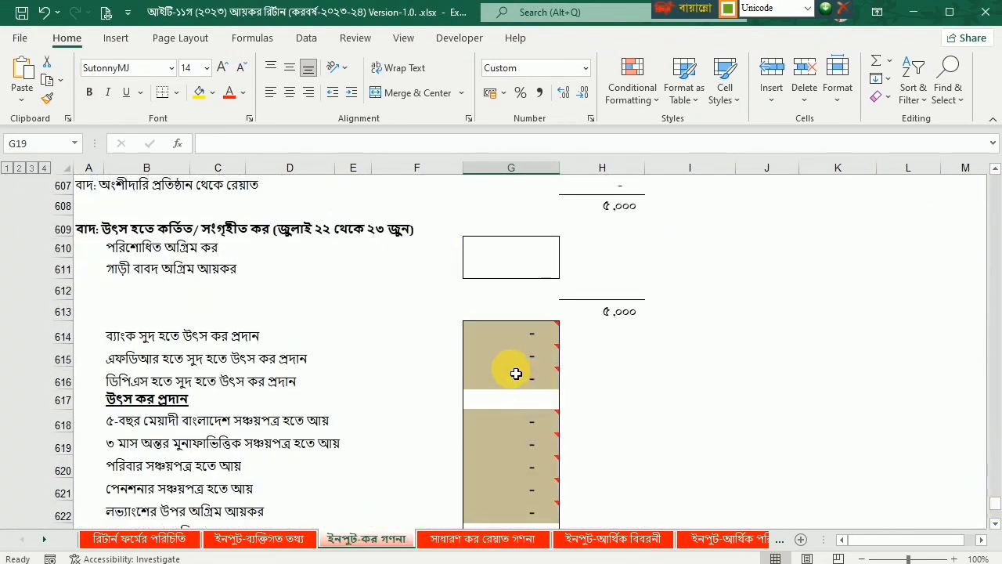
{"action": "scroll", "coordinate": [514, 376], "scroll_direction": "up", "scroll_amount": 2}
{"action": "scroll", "coordinate": [514, 375], "scroll_direction": "down", "scroll_amount": 4}
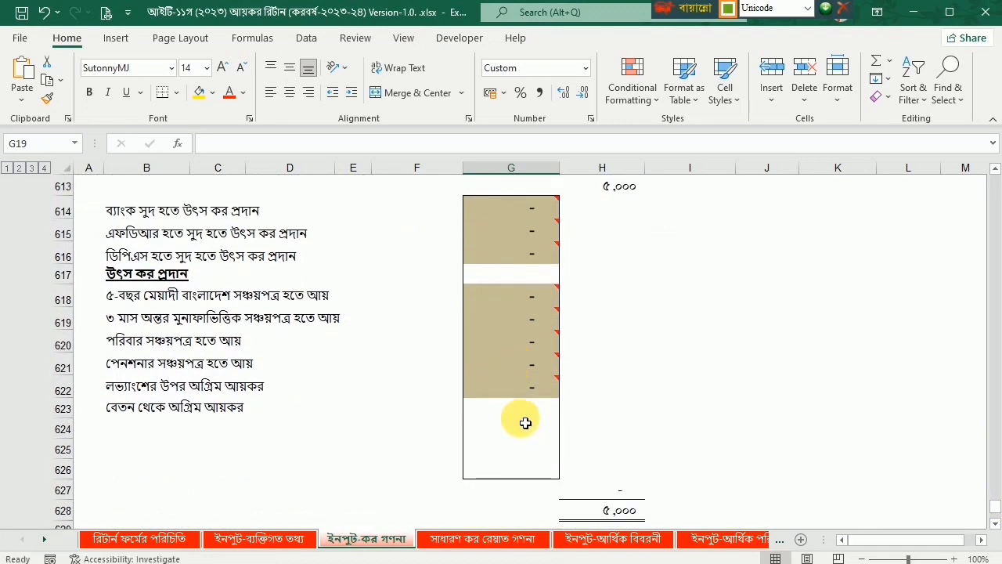
{"action": "type", "text": "৬"}
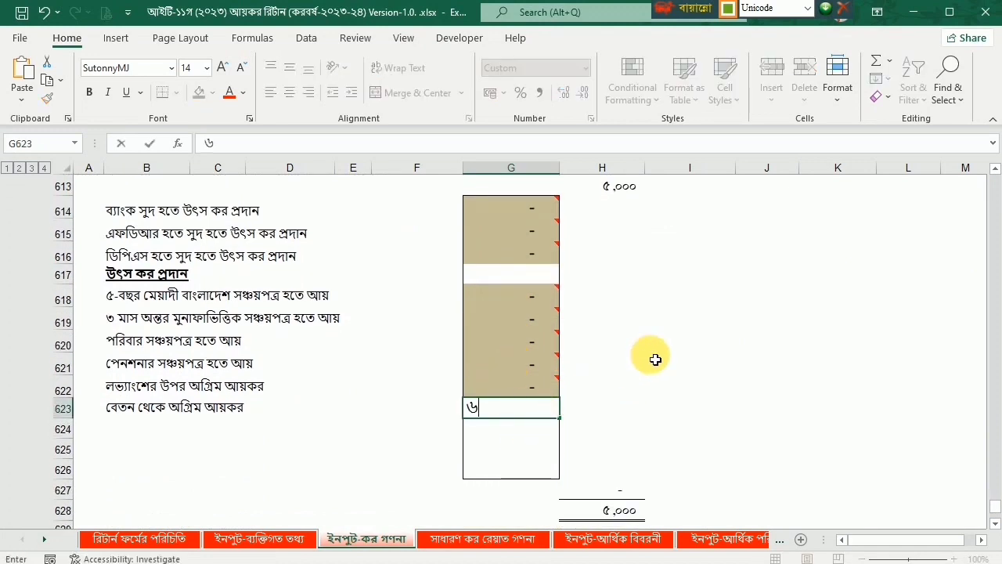
{"action": "key", "text": "Return"}
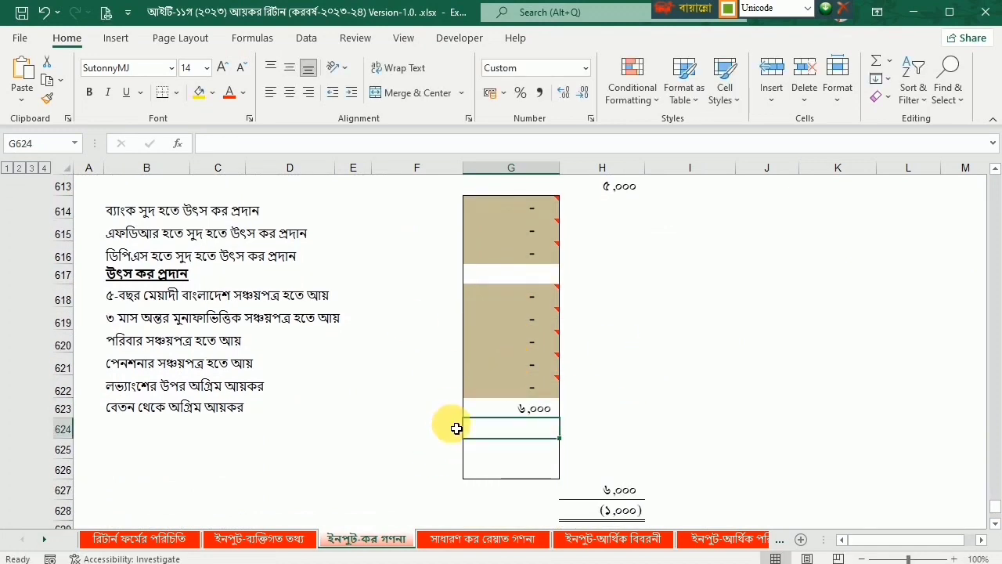
Step: Examine the exempt income, tax liability and H580 rebate, tracing the rebate to the সাধারণ কর রেয়াত গণনা sheet
{"action": "scroll", "coordinate": [456, 428], "scroll_direction": "up", "scroll_amount": 12}
{"action": "scroll", "coordinate": [456, 428], "scroll_direction": "up", "scroll_amount": 5}
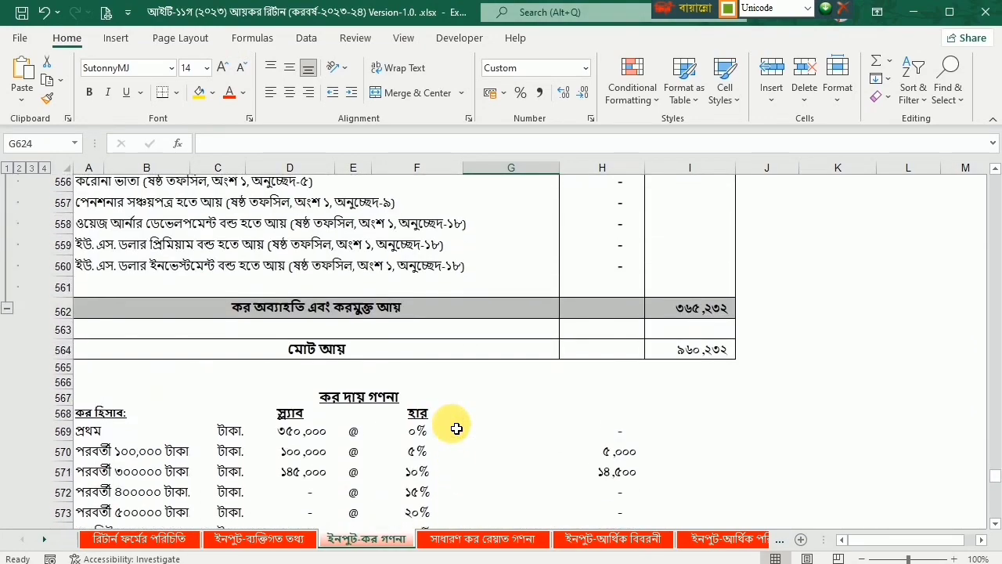
{"action": "scroll", "coordinate": [450, 423], "scroll_direction": "up", "scroll_amount": 10}
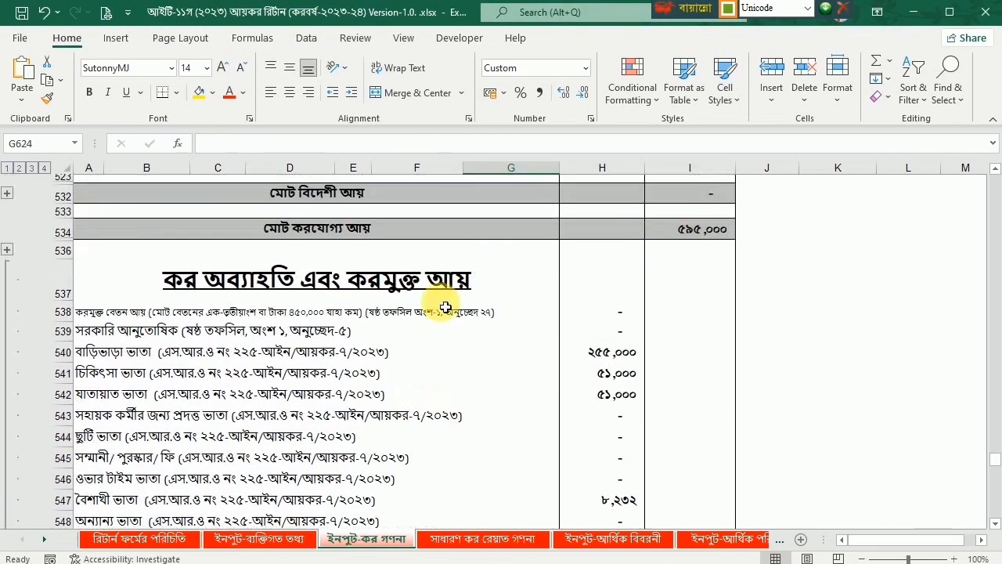
{"action": "scroll", "coordinate": [627, 454], "scroll_direction": "down", "scroll_amount": 4}
{"action": "scroll", "coordinate": [626, 454], "scroll_direction": "down", "scroll_amount": 9}
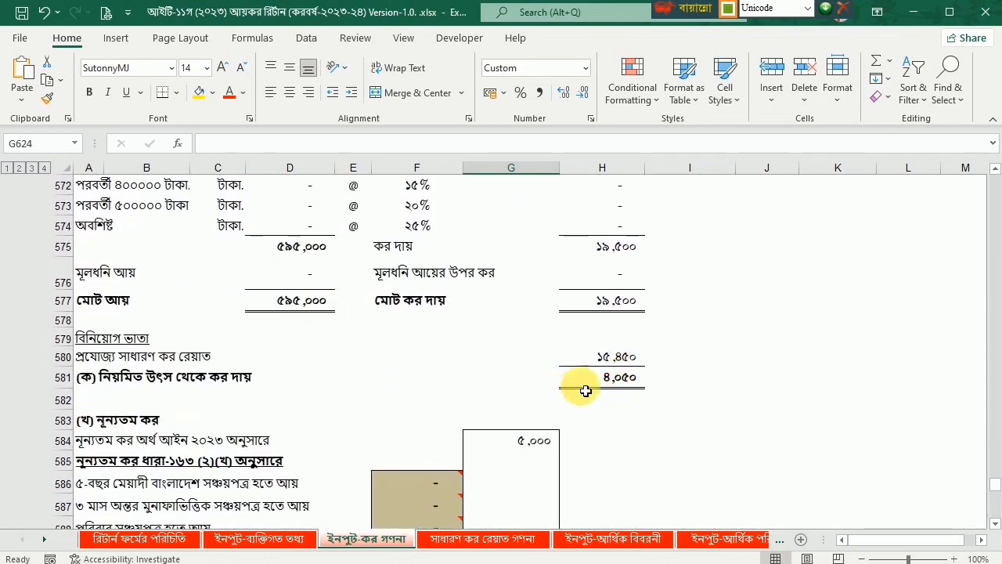
{"action": "left_click", "coordinate": [583, 356]}
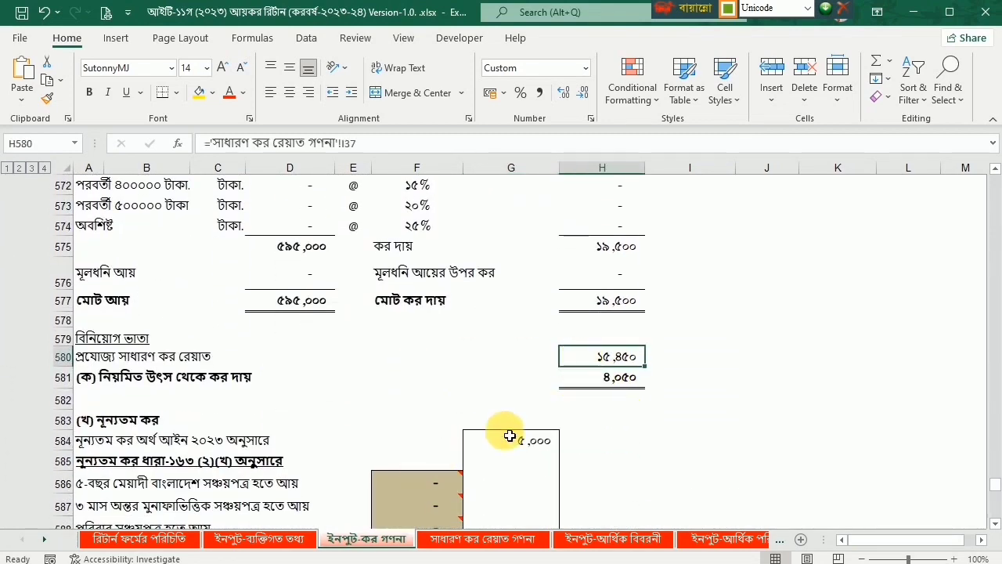
{"action": "left_click", "coordinate": [520, 538]}
{"action": "scroll", "coordinate": [391, 381], "scroll_direction": "down", "scroll_amount": 6}
{"action": "scroll", "coordinate": [393, 377], "scroll_direction": "up", "scroll_amount": 4}
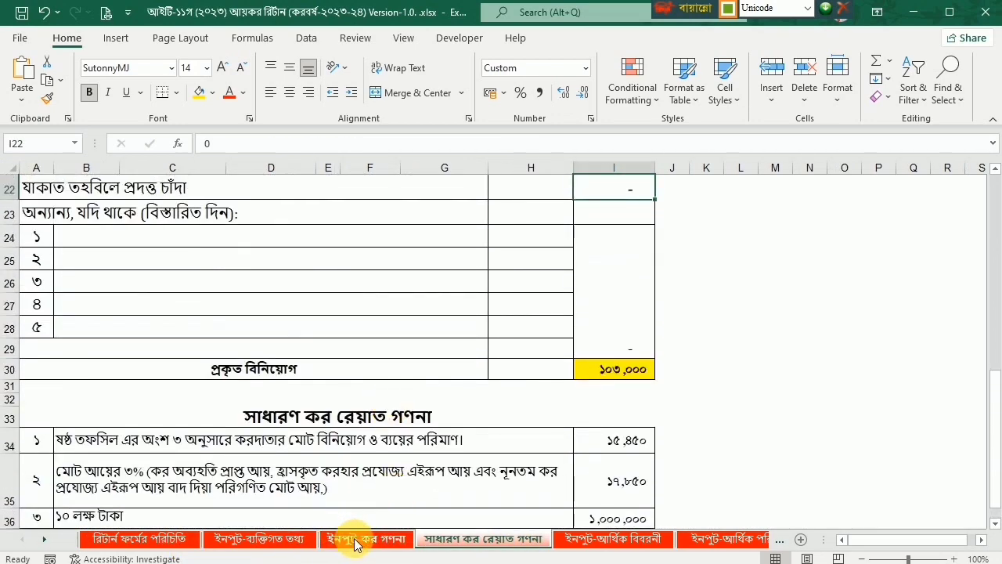
Step: Review the minimum tax, payable tax and source-deducted tax sections on the ইনপুট-কর গণনা sheet
{"action": "left_click", "coordinate": [355, 541]}
{"action": "scroll", "coordinate": [610, 388], "scroll_direction": "down", "scroll_amount": 5}
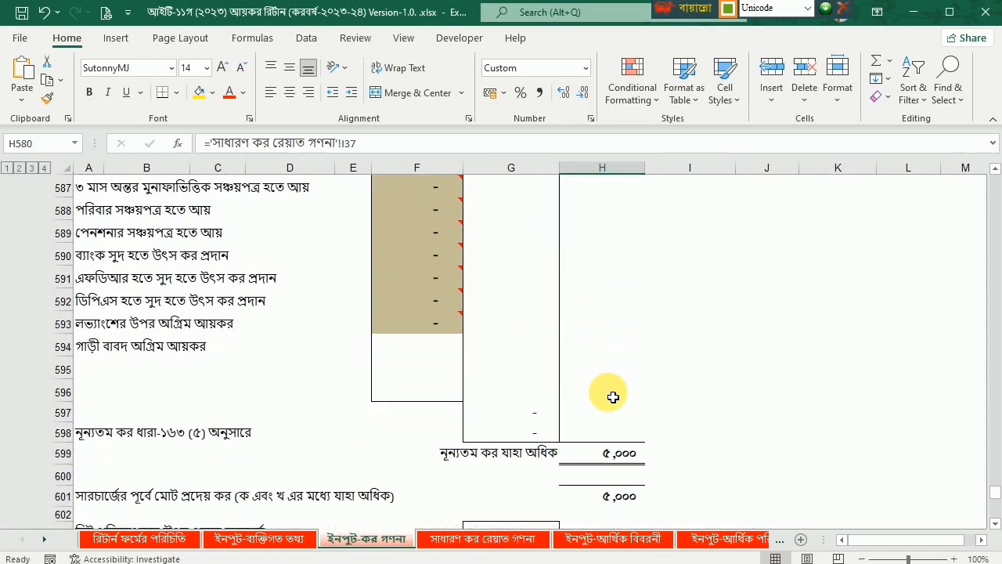
{"action": "scroll", "coordinate": [614, 397], "scroll_direction": "down", "scroll_amount": 6}
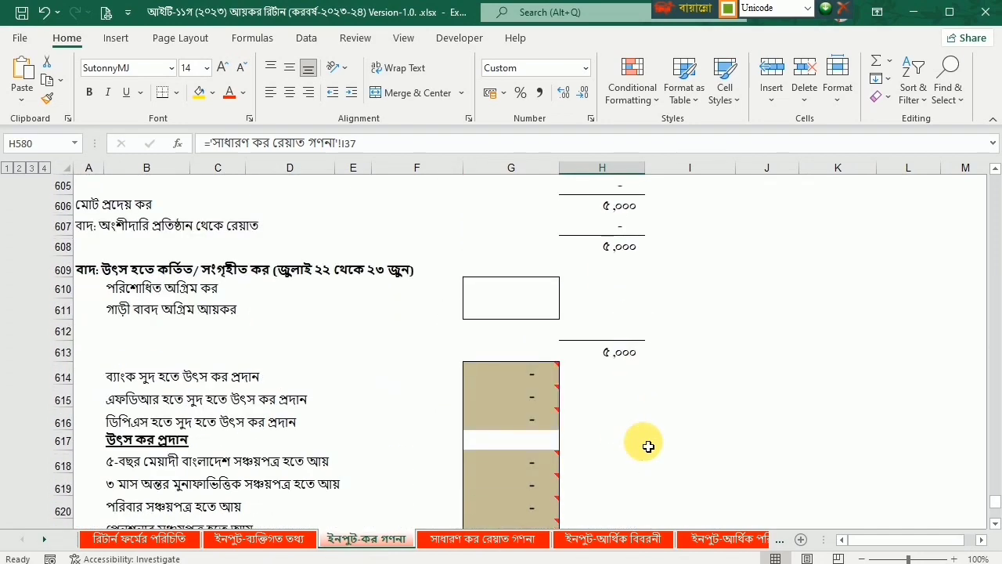
{"action": "scroll", "coordinate": [648, 446], "scroll_direction": "down", "scroll_amount": 3}
{"action": "scroll", "coordinate": [648, 447], "scroll_direction": "up", "scroll_amount": 13}
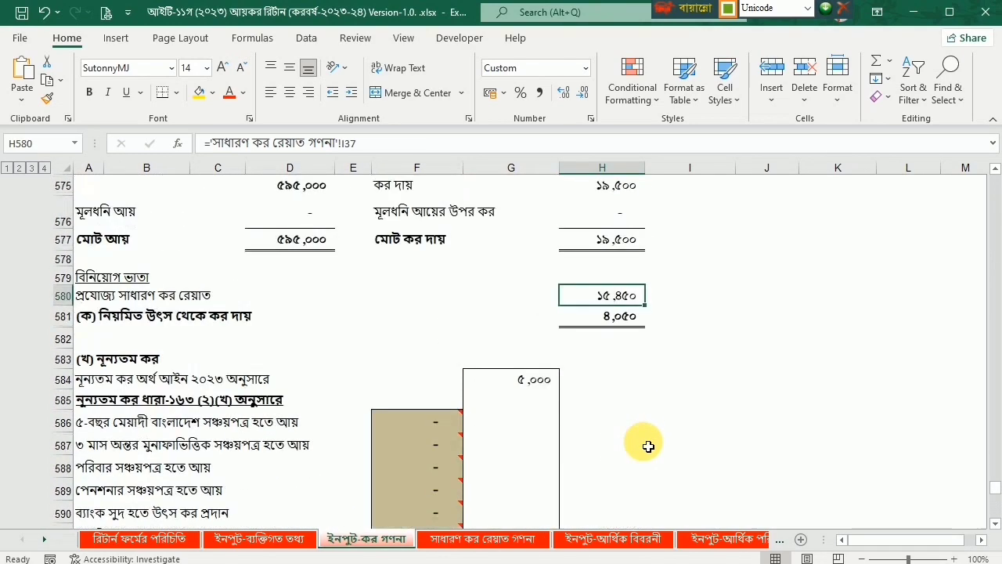
{"action": "scroll", "coordinate": [648, 446], "scroll_direction": "up", "scroll_amount": 2}
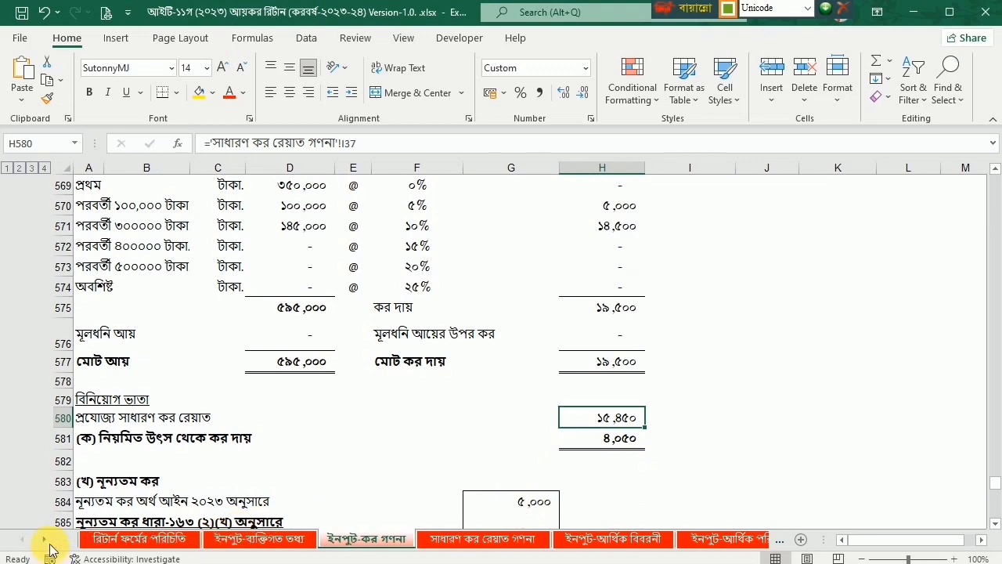
Step: Review the income and tax statement on the আয়কর রিটার্ন ফরম sheet, down to overpayment, exempt income and the attached document list
{"action": "left_click", "coordinate": [44, 539]}
{"action": "left_click", "coordinate": [44, 539]}
{"action": "left_click", "coordinate": [43, 539]}
{"action": "left_click", "coordinate": [484, 537]}
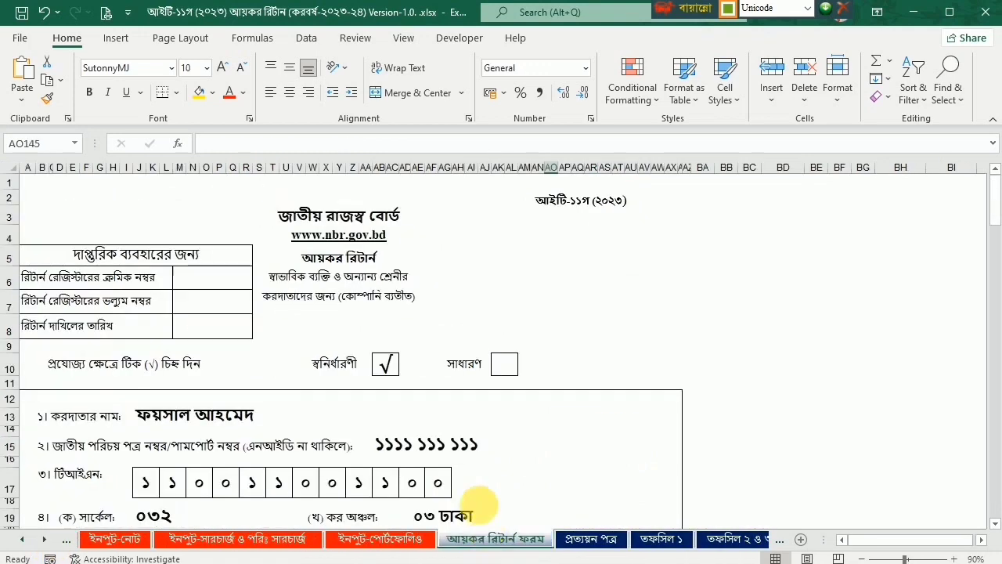
{"action": "scroll", "coordinate": [447, 400], "scroll_direction": "down", "scroll_amount": 20}
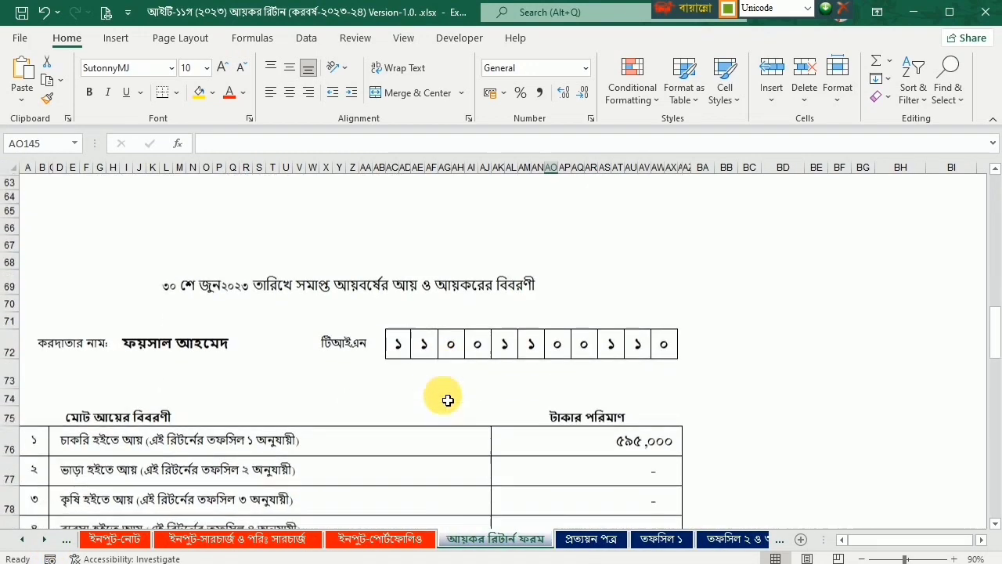
{"action": "scroll", "coordinate": [447, 399], "scroll_direction": "down", "scroll_amount": 4}
{"action": "scroll", "coordinate": [548, 286], "scroll_direction": "up", "scroll_amount": 1}
{"action": "scroll", "coordinate": [660, 263], "scroll_direction": "down", "scroll_amount": 5}
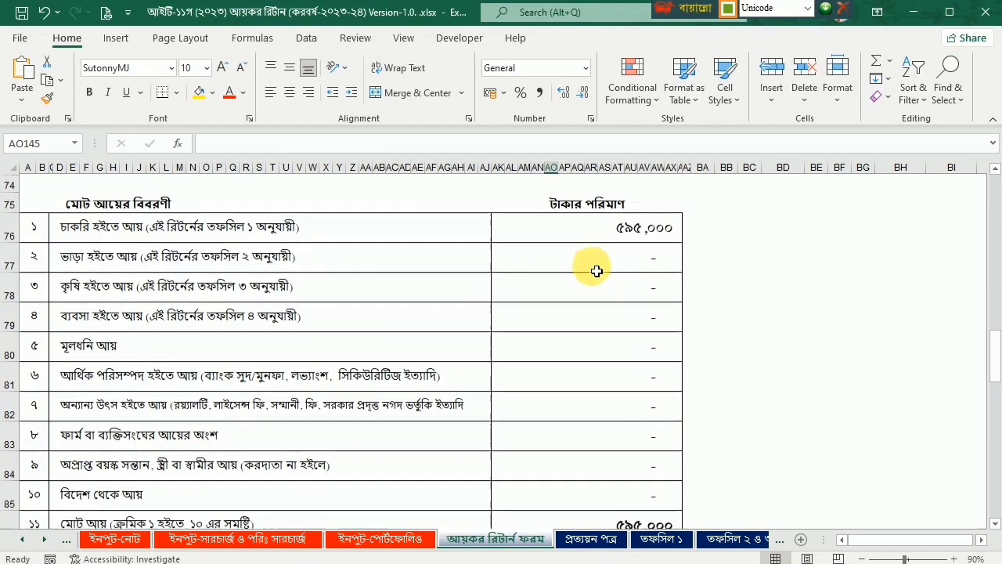
{"action": "scroll", "coordinate": [690, 378], "scroll_direction": "down", "scroll_amount": 10}
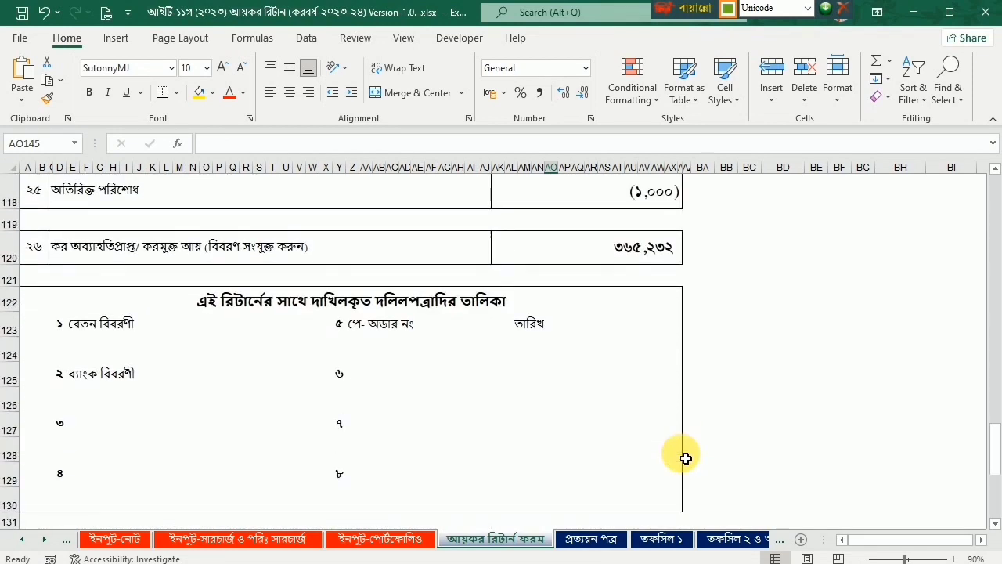
{"action": "scroll", "coordinate": [619, 360], "scroll_direction": "up", "scroll_amount": 13}
{"action": "scroll", "coordinate": [618, 382], "scroll_direction": "down", "scroll_amount": 4}
{"action": "scroll", "coordinate": [618, 380], "scroll_direction": "up", "scroll_amount": 7}
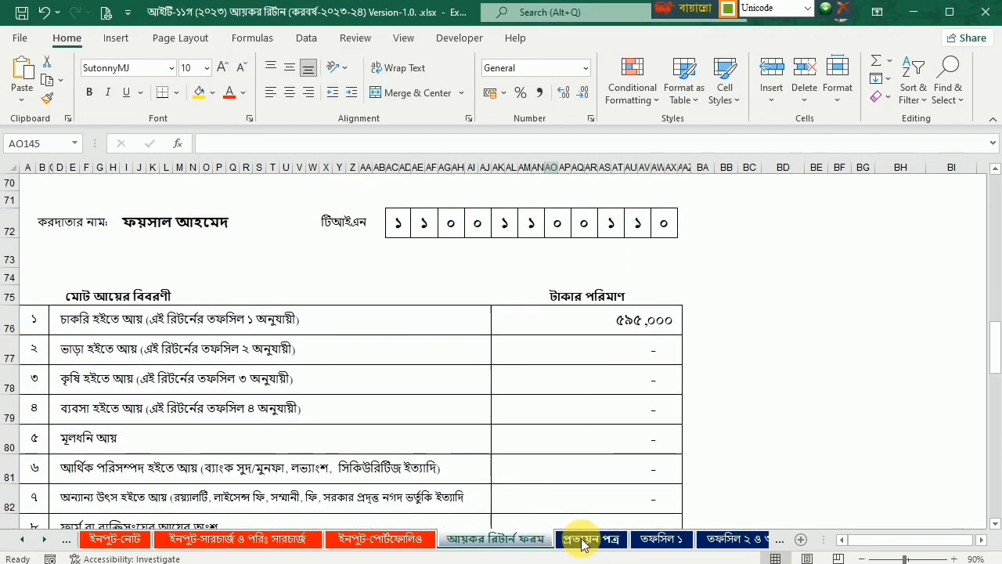
Step: Examine the প্রত্যয়ন পত্র sheet's income and paid tax, and the salary breakdown on the তফসিল ১ sheet
{"action": "left_click", "coordinate": [583, 540]}
{"action": "scroll", "coordinate": [208, 349], "scroll_direction": "down", "scroll_amount": 4}
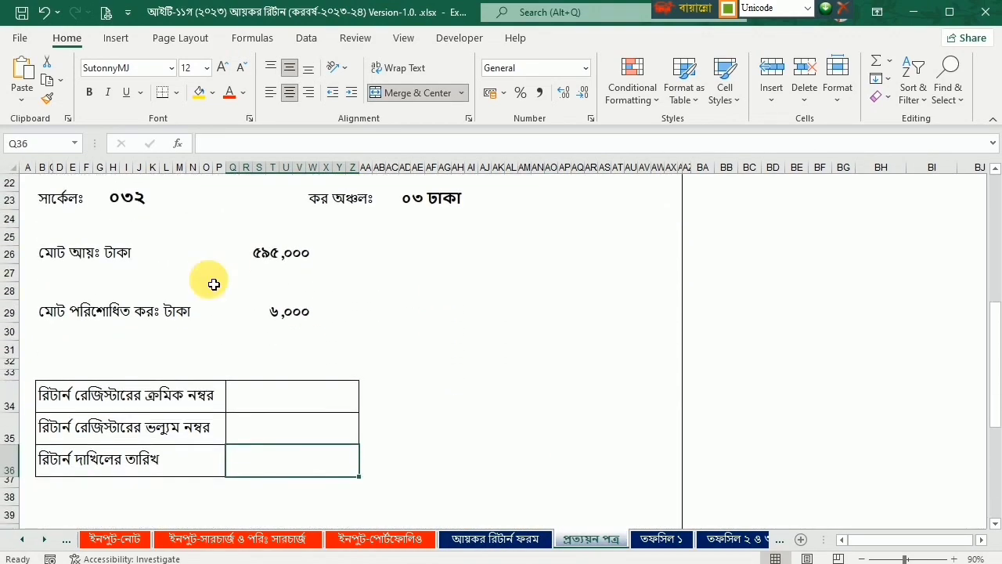
{"action": "left_click", "coordinate": [662, 542]}
{"action": "scroll", "coordinate": [637, 353], "scroll_direction": "down", "scroll_amount": 1}
{"action": "scroll", "coordinate": [470, 368], "scroll_direction": "up", "scroll_amount": 1}
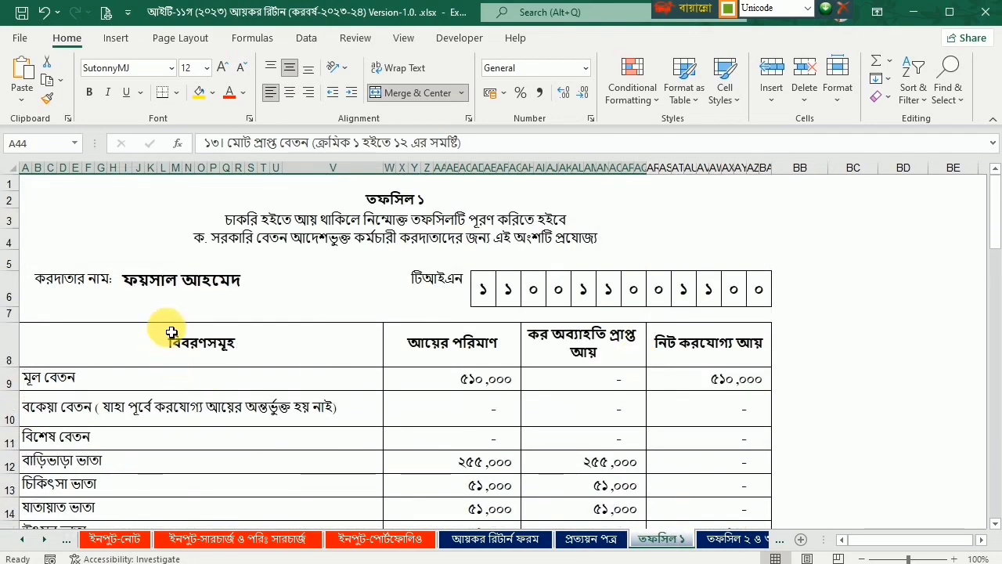
{"action": "scroll", "coordinate": [559, 450], "scroll_direction": "down", "scroll_amount": 5}
{"action": "scroll", "coordinate": [557, 451], "scroll_direction": "down", "scroll_amount": 7}
{"action": "scroll", "coordinate": [557, 451], "scroll_direction": "up", "scroll_amount": 5}
{"action": "scroll", "coordinate": [556, 454], "scroll_direction": "up", "scroll_amount": 3}
{"action": "scroll", "coordinate": [556, 453], "scroll_direction": "up", "scroll_amount": 4}
Step: Set Q15 on the ইনপুট-ব্যক্তিগত তথ্য sheet to বেসরকারী চাকুরীজীবী and check the effect on তফসিল ১
{"action": "left_click", "coordinate": [24, 541]}
{"action": "left_click", "coordinate": [24, 540]}
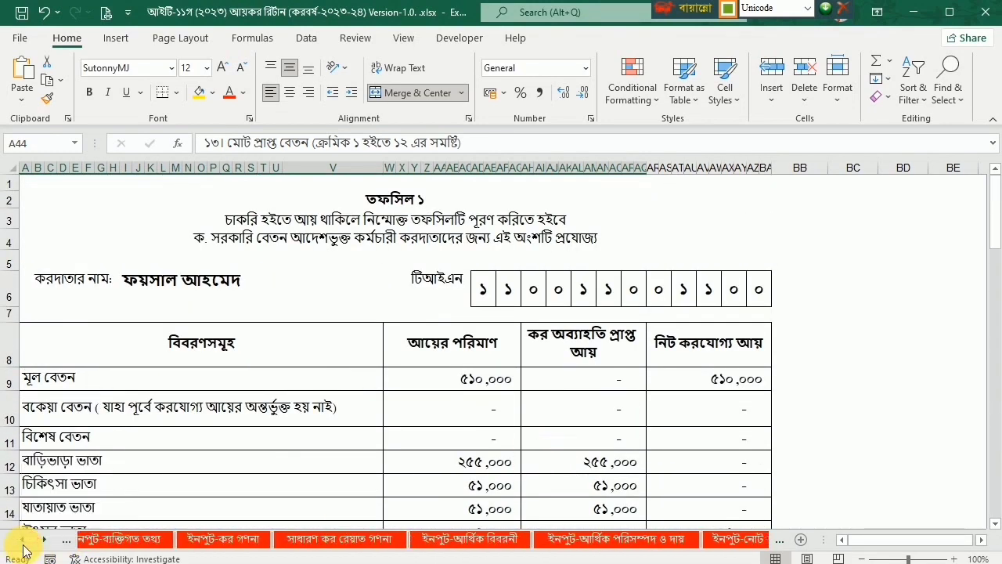
{"action": "left_click", "coordinate": [136, 539]}
{"action": "scroll", "coordinate": [780, 455], "scroll_direction": "down", "scroll_amount": 4}
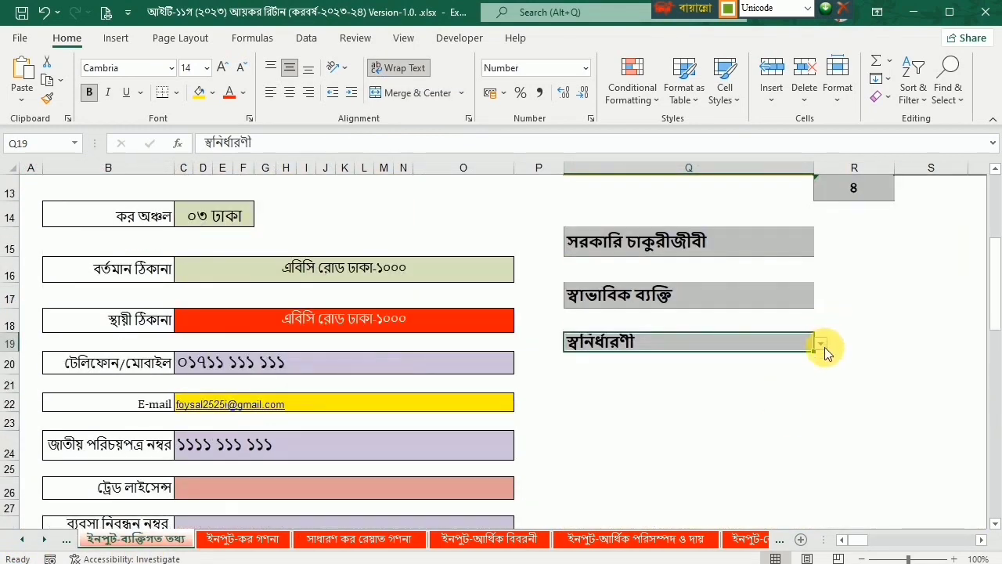
{"action": "left_click", "coordinate": [799, 244]}
{"action": "left_click", "coordinate": [820, 248]}
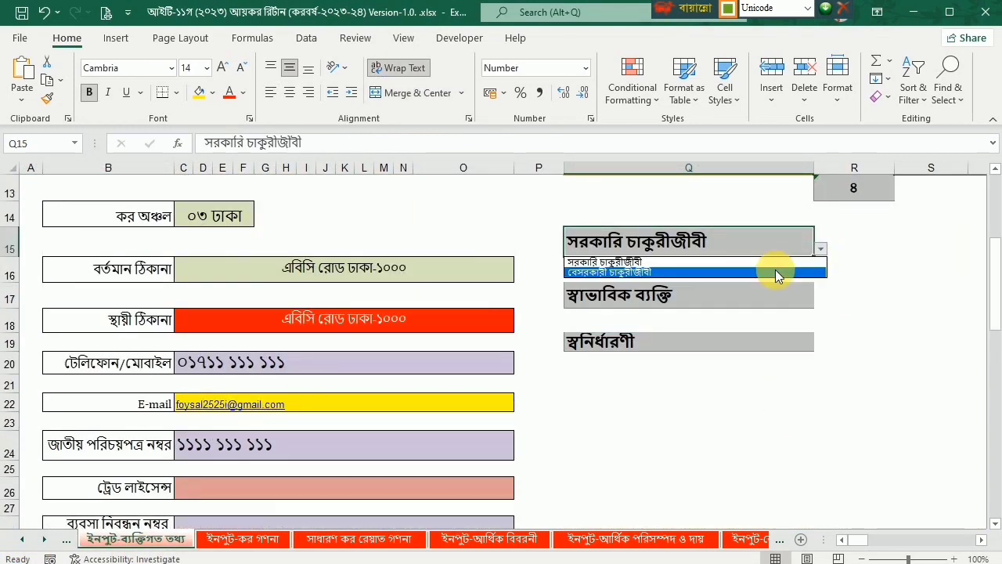
{"action": "left_click", "coordinate": [775, 269]}
{"action": "left_click", "coordinate": [44, 540]}
{"action": "left_click", "coordinate": [44, 540]}
{"action": "left_click", "coordinate": [44, 539]}
{"action": "left_click", "coordinate": [658, 539]}
{"action": "scroll", "coordinate": [548, 425], "scroll_direction": "down", "scroll_amount": 7}
{"action": "scroll", "coordinate": [548, 420], "scroll_direction": "up", "scroll_amount": 7}
Step: Switch Q15 on the ইনপুট-ব্যক্তিগত তথ্য sheet back to সরকারি চাকুরীজীবী
{"action": "left_click", "coordinate": [27, 539]}
{"action": "left_click", "coordinate": [27, 539]}
{"action": "left_click", "coordinate": [26, 539]}
{"action": "left_click", "coordinate": [263, 540]}
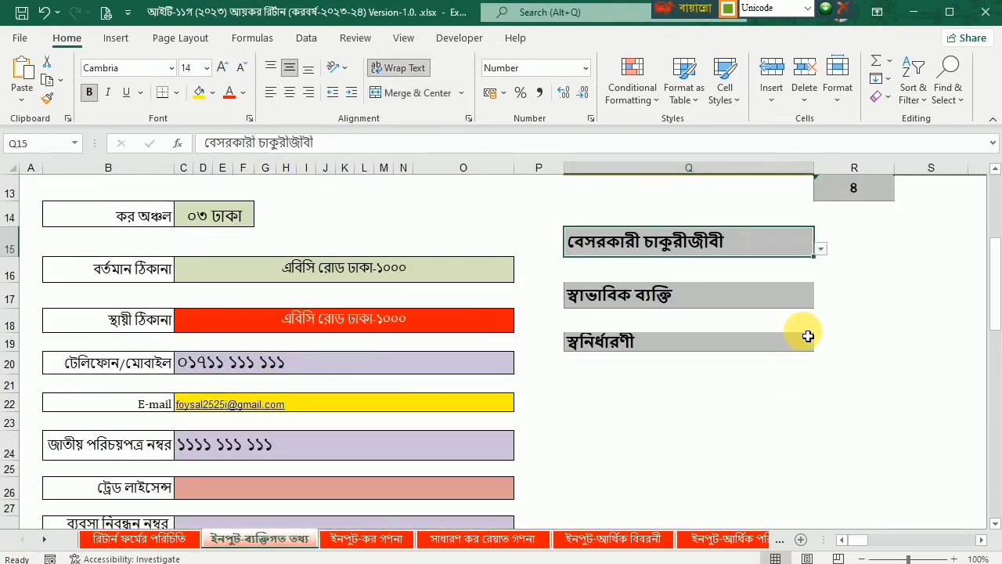
{"action": "left_click", "coordinate": [821, 249]}
{"action": "left_click", "coordinate": [627, 258]}
Step: Check the তফসিল ১ salary schedule again and review the investments and rebate amount on the তফসিল ৫ sheet
{"action": "left_click", "coordinate": [44, 539]}
{"action": "left_click", "coordinate": [44, 540]}
{"action": "left_click", "coordinate": [44, 540]}
{"action": "left_click", "coordinate": [44, 539]}
{"action": "left_click", "coordinate": [566, 538]}
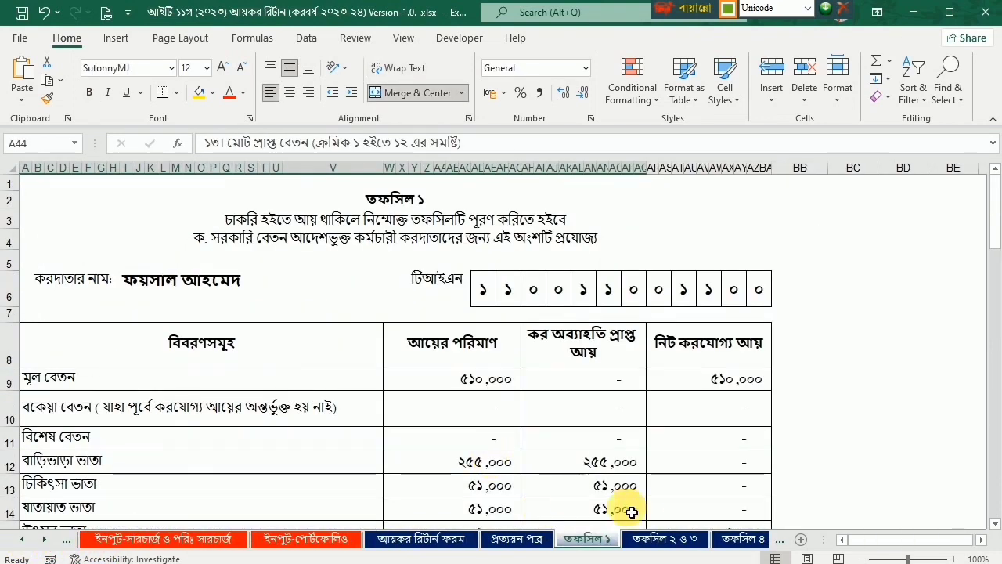
{"action": "left_click", "coordinate": [740, 540]}
{"action": "left_click", "coordinate": [639, 539]}
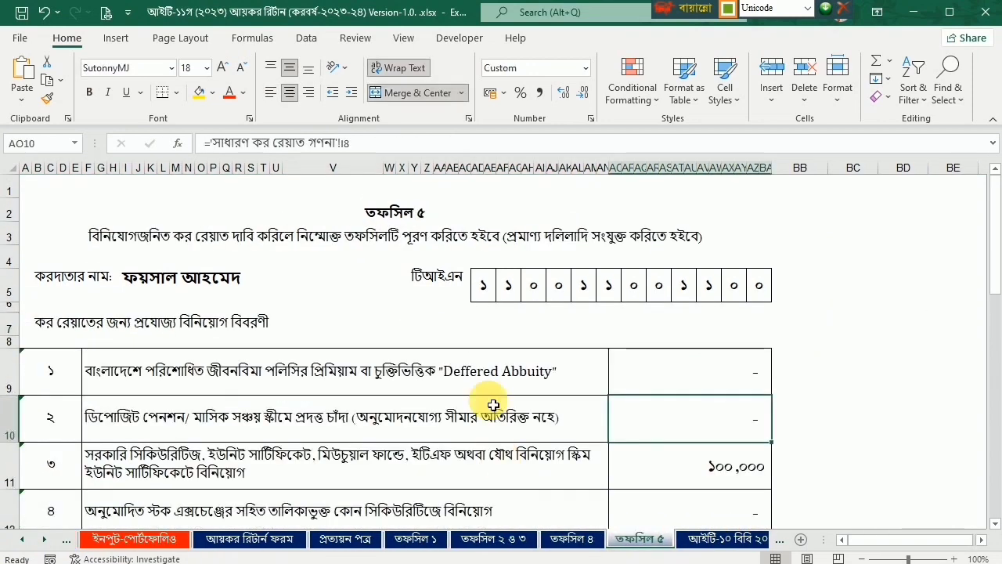
{"action": "scroll", "coordinate": [674, 379], "scroll_direction": "down", "scroll_amount": 1}
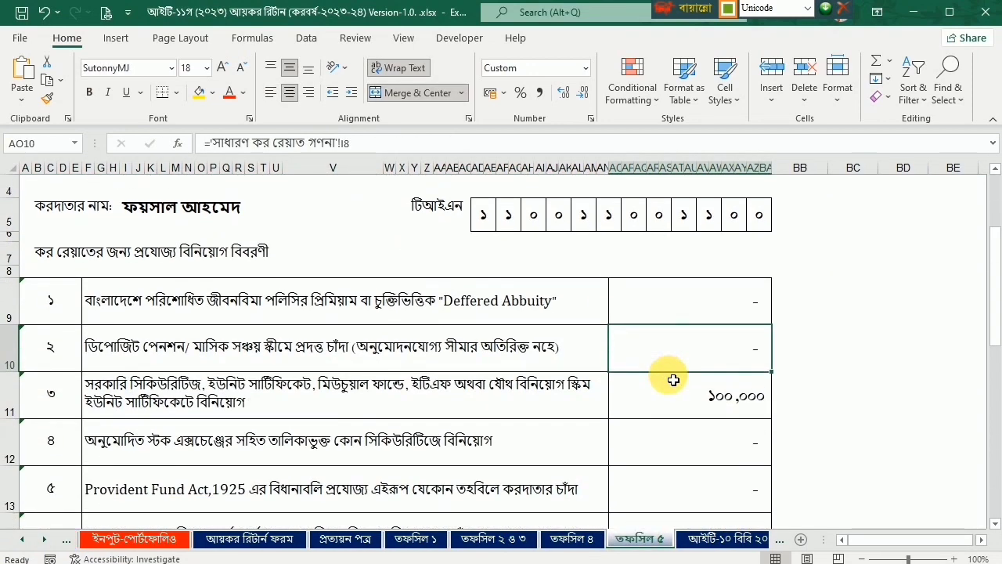
{"action": "scroll", "coordinate": [672, 381], "scroll_direction": "down", "scroll_amount": 5}
{"action": "scroll", "coordinate": [768, 414], "scroll_direction": "up", "scroll_amount": 1}
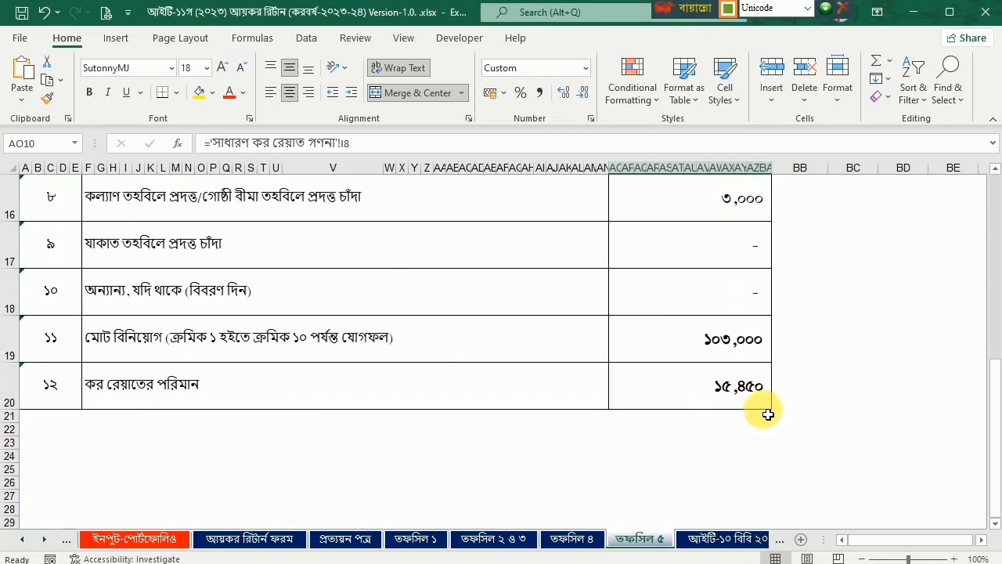
{"action": "scroll", "coordinate": [764, 415], "scroll_direction": "up", "scroll_amount": 1}
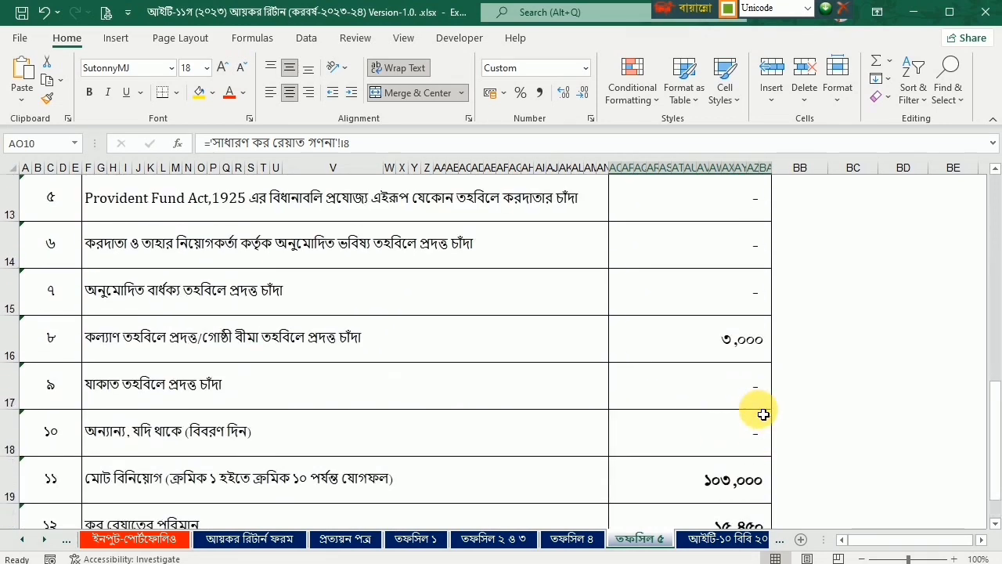
Step: Clear the actual investment in government securities (সরকারি সিকিউরিটিজে বিনিয়োগ) on the সাধারণ কর রেয়াত গণনা sheet and check the applicable rebate
{"action": "left_click", "coordinate": [23, 540]}
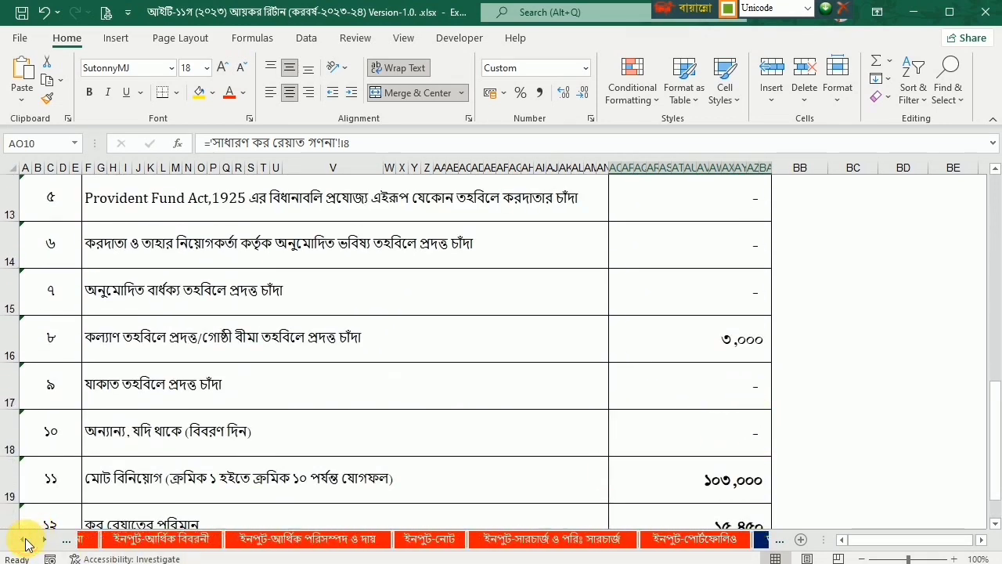
{"action": "left_click", "coordinate": [321, 539]}
{"action": "scroll", "coordinate": [623, 461], "scroll_direction": "up", "scroll_amount": 5}
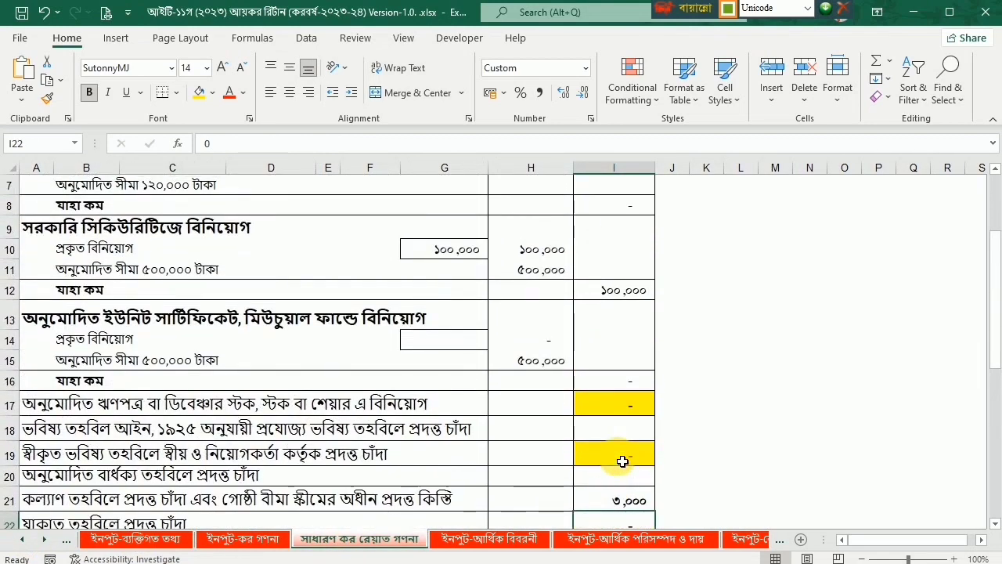
{"action": "left_click", "coordinate": [465, 248]}
{"action": "scroll", "coordinate": [700, 380], "scroll_direction": "down", "scroll_amount": 7}
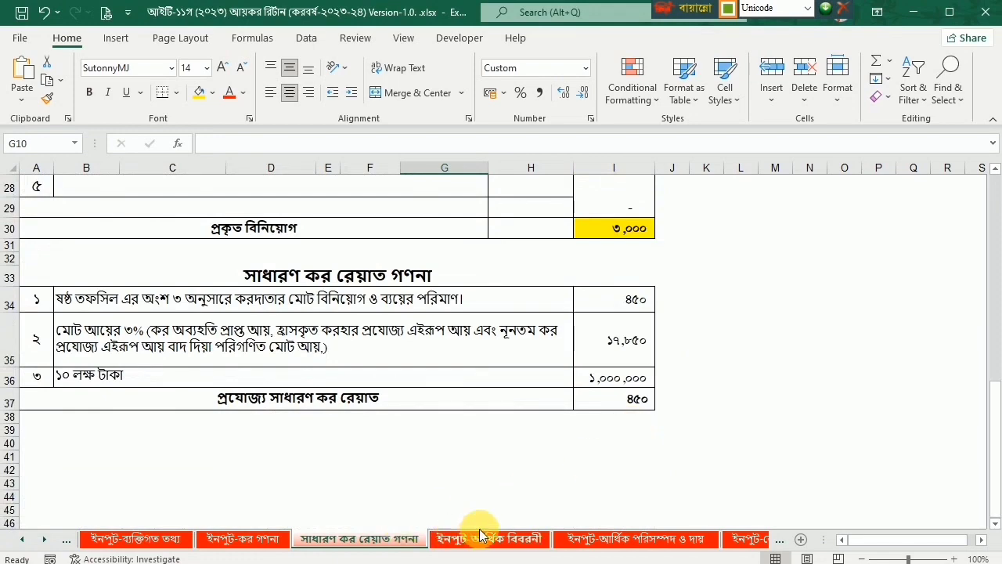
Step: Check the rebate and tax payable on the ইনপুট-কর গণনা sheet, and the tax paid with the return on the আয়কর রিটার্ন ফরম sheet
{"action": "left_click", "coordinate": [258, 541]}
{"action": "scroll", "coordinate": [462, 466], "scroll_direction": "down", "scroll_amount": 6}
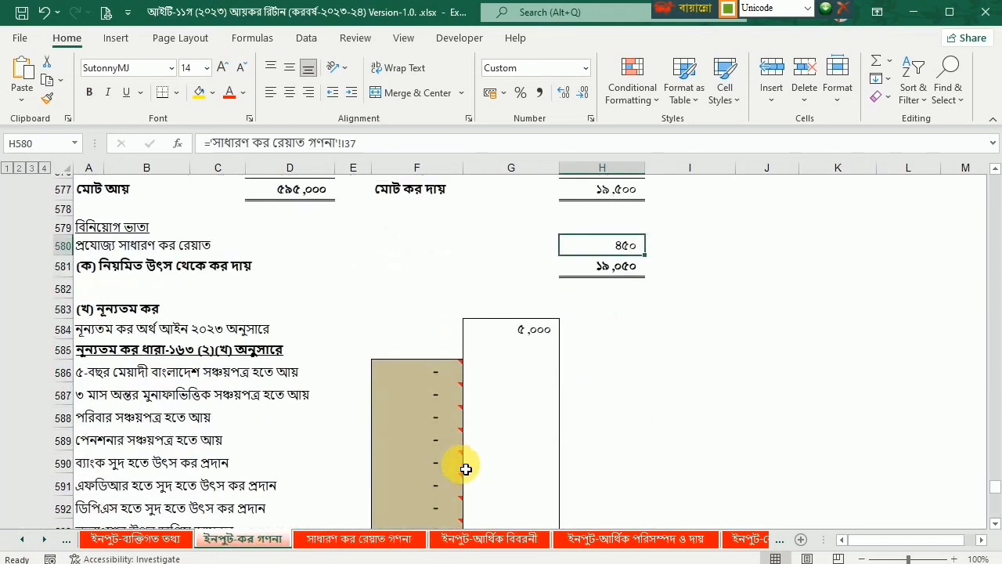
{"action": "scroll", "coordinate": [466, 468], "scroll_direction": "down", "scroll_amount": 7}
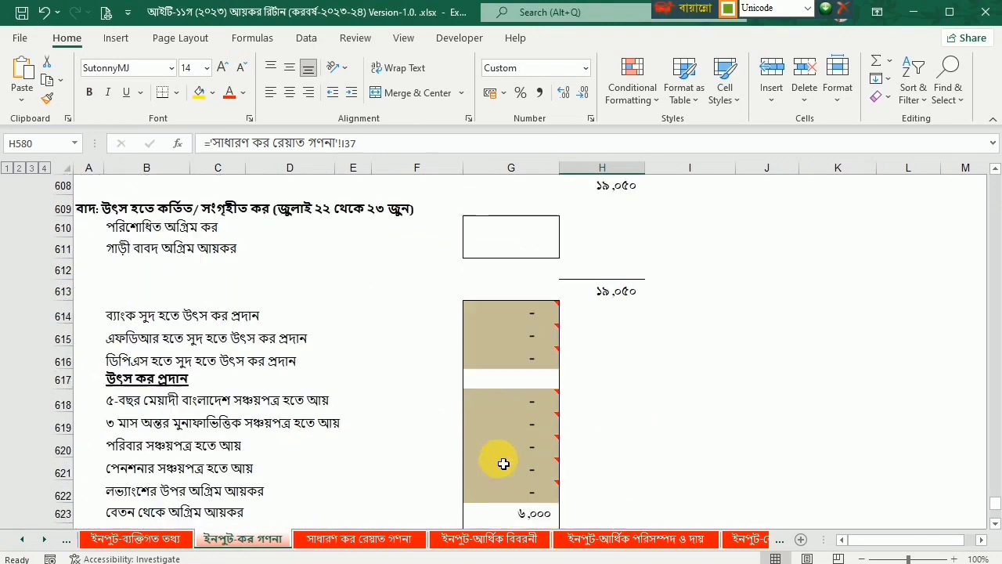
{"action": "scroll", "coordinate": [676, 399], "scroll_direction": "up", "scroll_amount": 1}
{"action": "scroll", "coordinate": [604, 416], "scroll_direction": "down", "scroll_amount": 4}
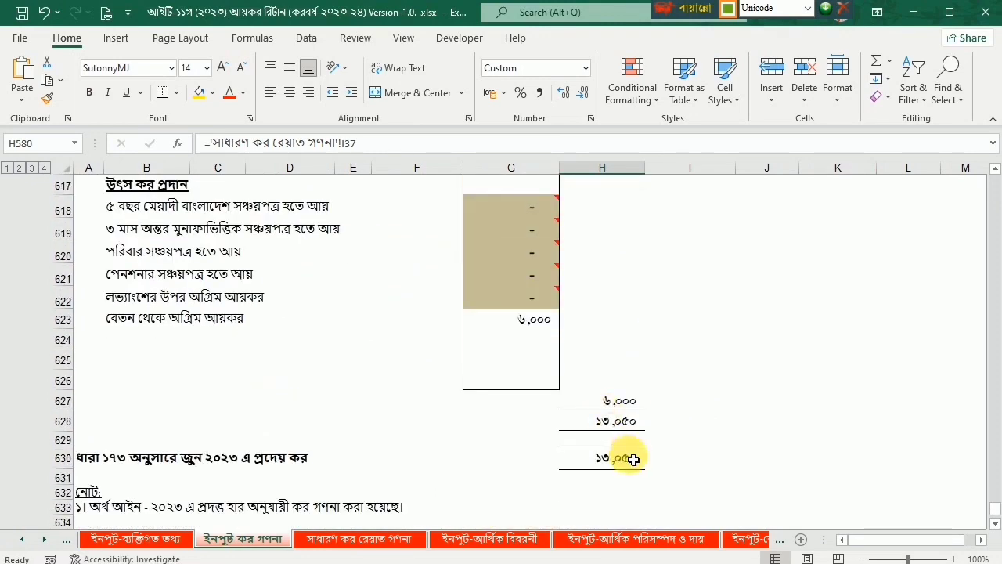
{"action": "left_click", "coordinate": [44, 539]}
{"action": "left_click", "coordinate": [44, 539]}
{"action": "left_click", "coordinate": [44, 538]}
{"action": "left_click", "coordinate": [517, 546]}
{"action": "scroll", "coordinate": [501, 425], "scroll_direction": "down", "scroll_amount": 8}
{"action": "scroll", "coordinate": [514, 403], "scroll_direction": "up", "scroll_amount": 1}
{"action": "scroll", "coordinate": [515, 406], "scroll_direction": "down", "scroll_amount": 7}
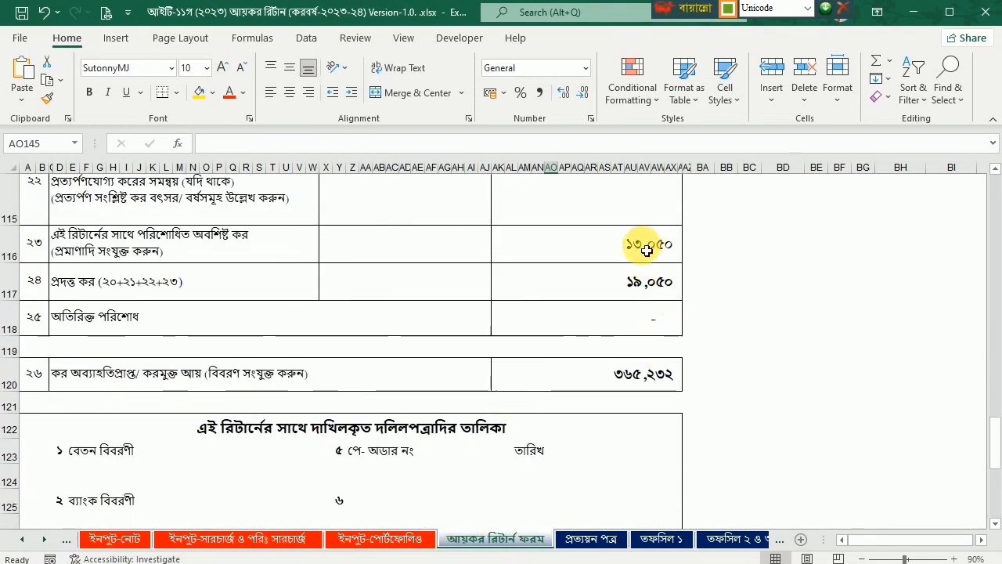
{"action": "left_click", "coordinate": [647, 248]}
Step: Return to the beginning of the ইনপুট-কর গণনা sheet and examine the savings certificate statement in the browser's web article
{"action": "left_click", "coordinate": [58, 545]}
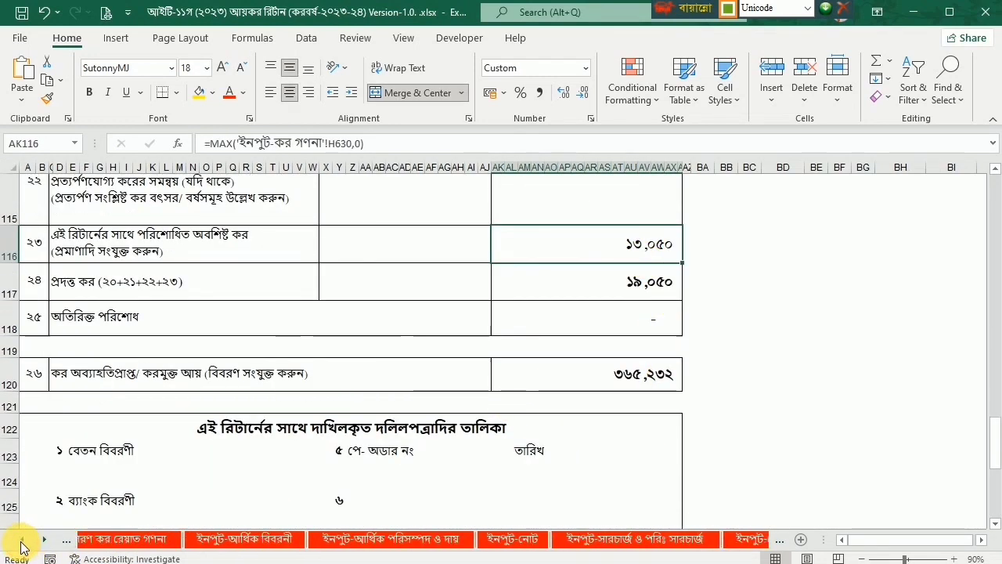
{"action": "left_click", "coordinate": [206, 535]}
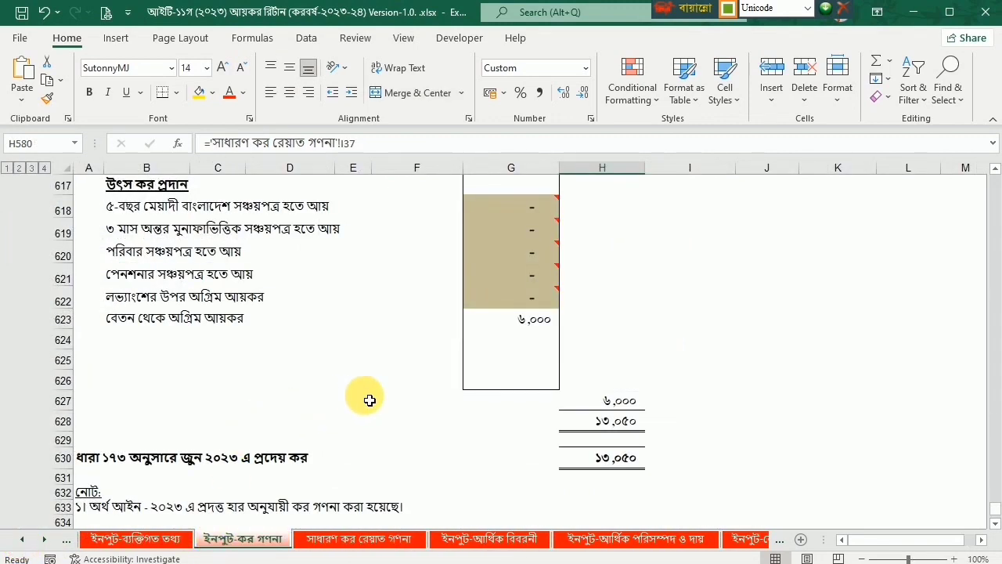
{"action": "scroll", "coordinate": [369, 400], "scroll_direction": "up", "scroll_amount": 15}
{"action": "scroll", "coordinate": [369, 401], "scroll_direction": "up", "scroll_amount": 1}
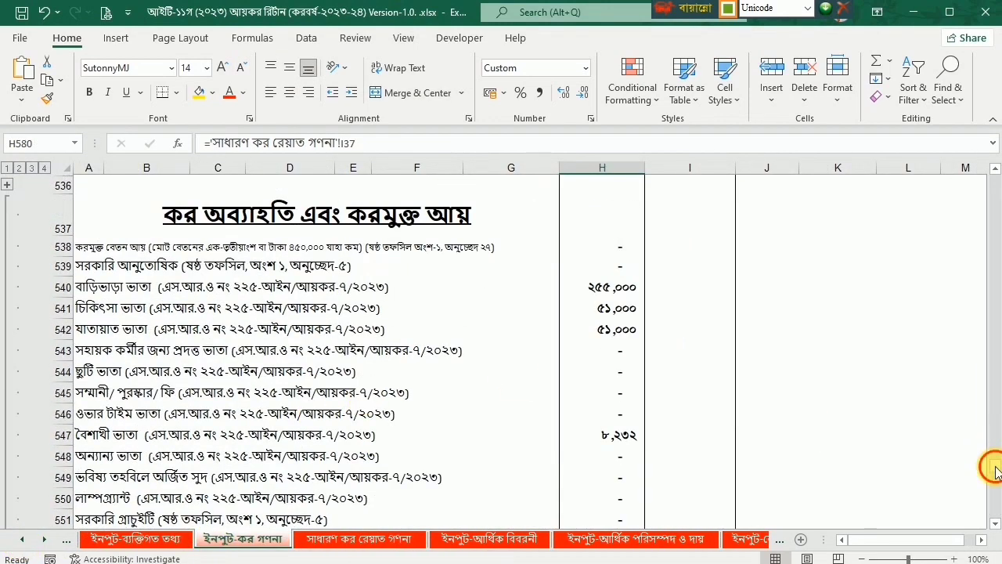
{"action": "left_click_drag", "start_coordinate": [996, 469], "coordinate": [987, 141]}
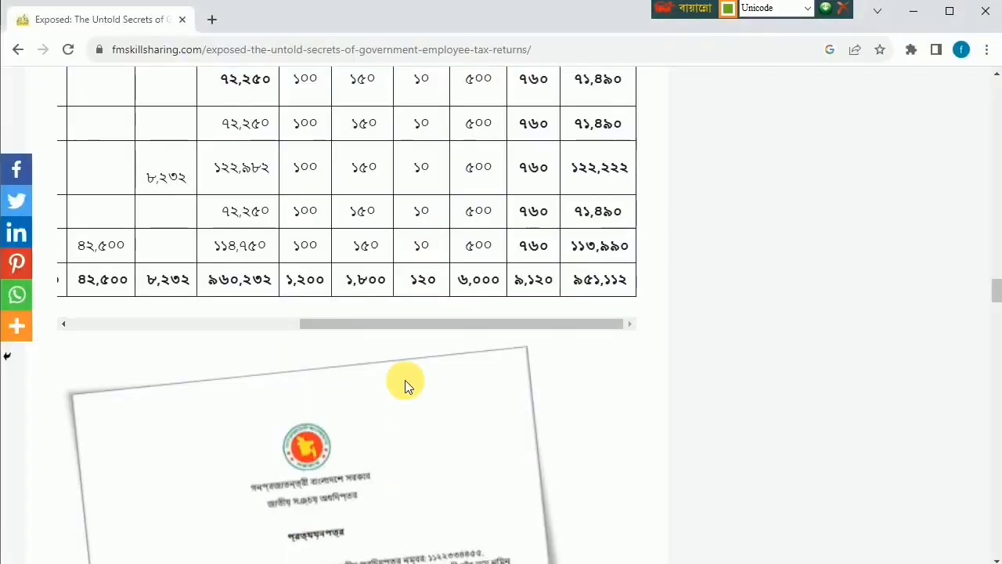
{"action": "scroll", "coordinate": [406, 367], "scroll_direction": "down", "scroll_amount": 4}
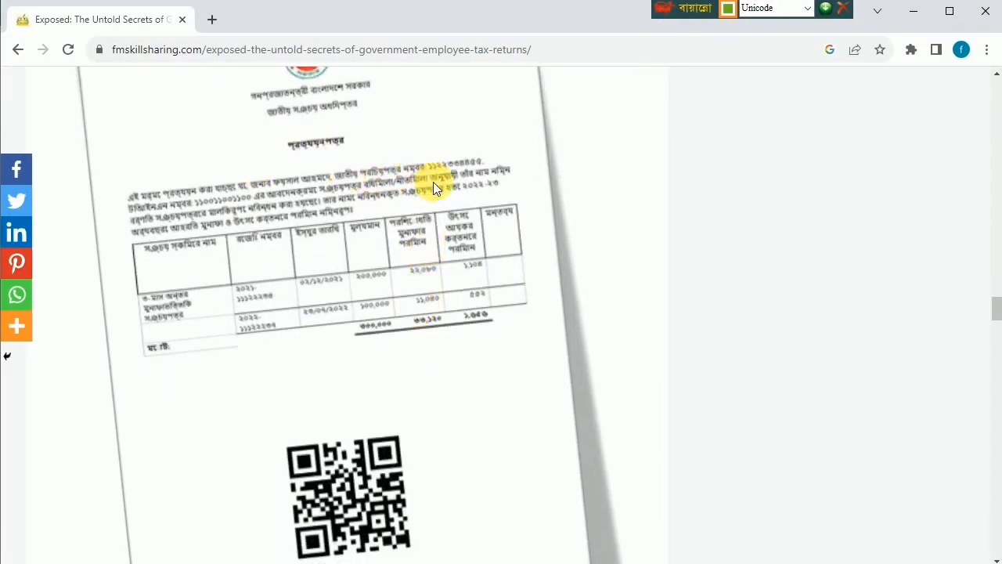
{"action": "scroll", "coordinate": [435, 188], "scroll_direction": "down", "scroll_amount": 1}
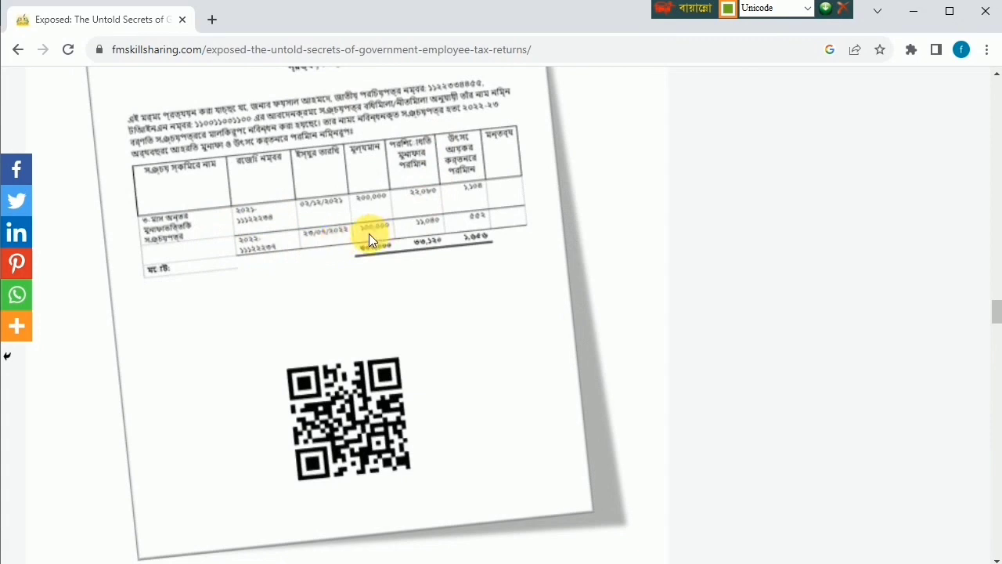
{"action": "key", "text": "alt+Tab"}
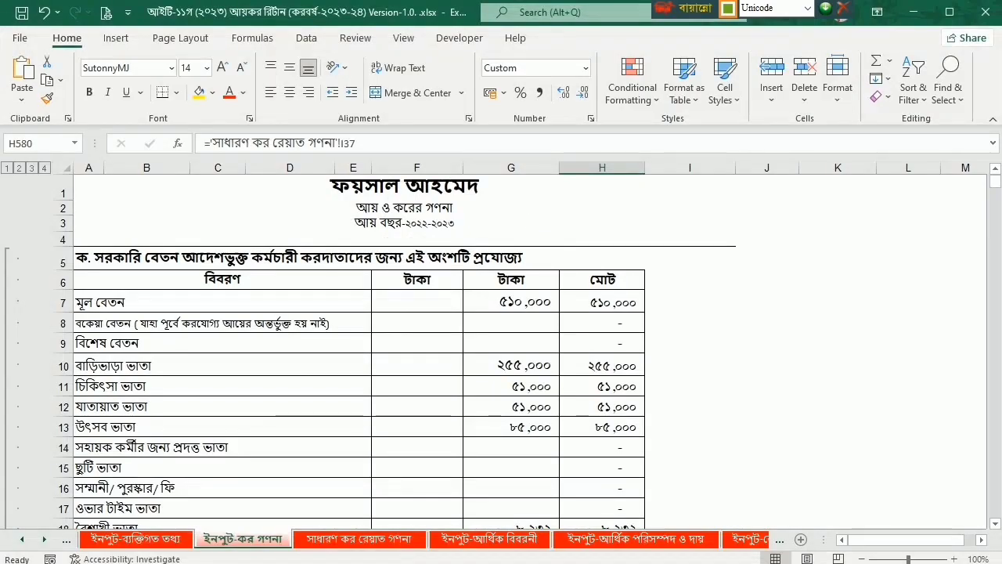
Step: Enter ১০০,০০০ as the actual investment in approved unit certificates and mutual funds on the সাধারণ কর রেয়াত গণনা sheet and check the rebate
{"action": "left_click", "coordinate": [345, 540]}
{"action": "scroll", "coordinate": [407, 313], "scroll_direction": "up", "scroll_amount": 6}
{"action": "left_click", "coordinate": [423, 275]}
{"action": "type", "text": "১০"}
{"action": "type", "text": "০,০০"}
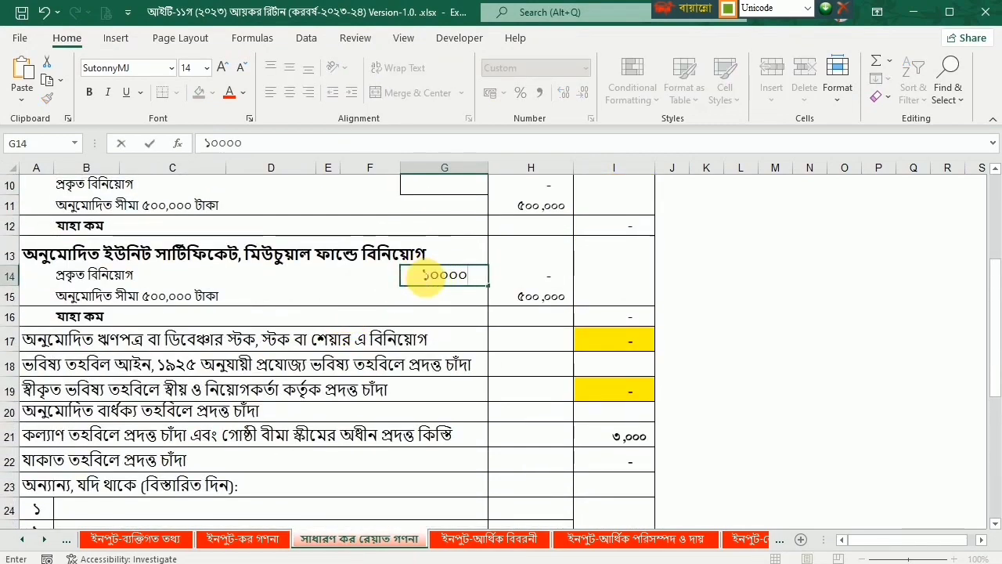
{"action": "key", "text": "Return"}
{"action": "double_click", "coordinate": [446, 276]}
{"action": "type", "text": "0"}
{"action": "key", "text": "Return"}
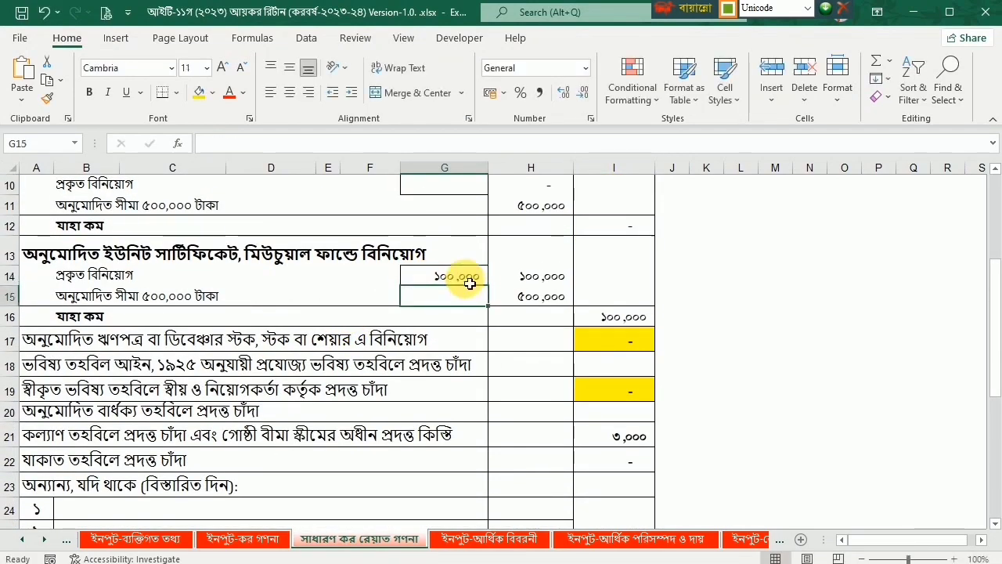
{"action": "scroll", "coordinate": [546, 409], "scroll_direction": "up", "scroll_amount": 2}
{"action": "scroll", "coordinate": [548, 410], "scroll_direction": "down", "scroll_amount": 5}
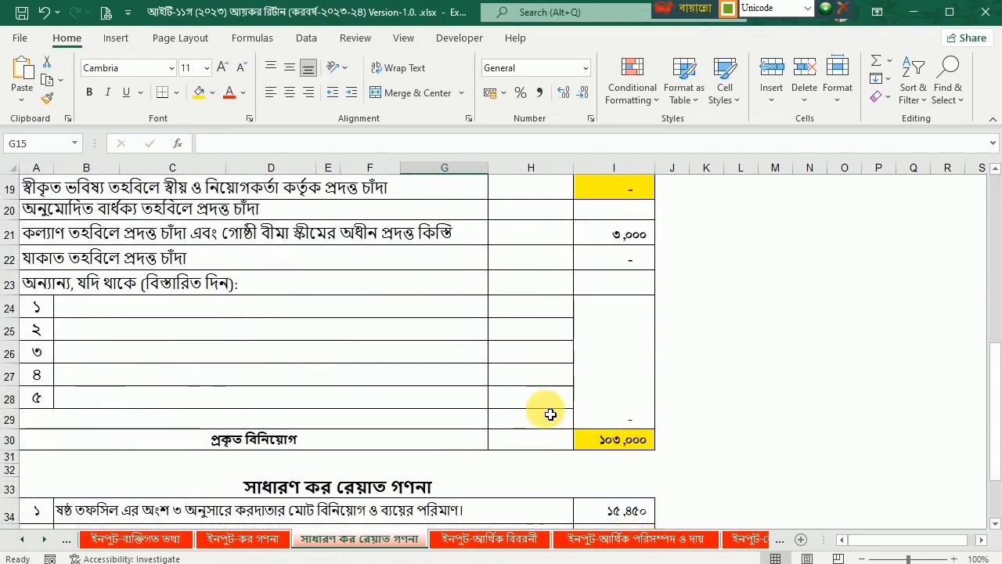
{"action": "scroll", "coordinate": [548, 414], "scroll_direction": "down", "scroll_amount": 3}
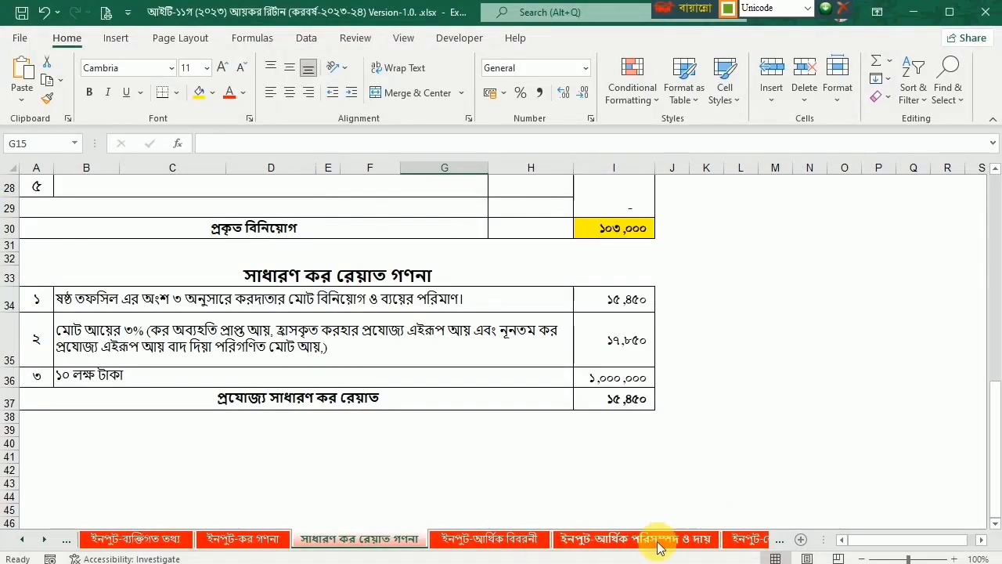
Step: Choose ৩ মাস অন্তর মুনাফাভিত্তিক সঞ্চয়পত্র হতে আয় for row 1 of Savings Instrument Account Details on the ইনপুট-আর্থিক পরিসম্পদ ও দায় sheet
{"action": "left_click", "coordinate": [619, 539]}
{"action": "scroll", "coordinate": [332, 357], "scroll_direction": "down", "scroll_amount": 4}
{"action": "scroll", "coordinate": [332, 357], "scroll_direction": "down", "scroll_amount": 6}
{"action": "left_click", "coordinate": [99, 344]}
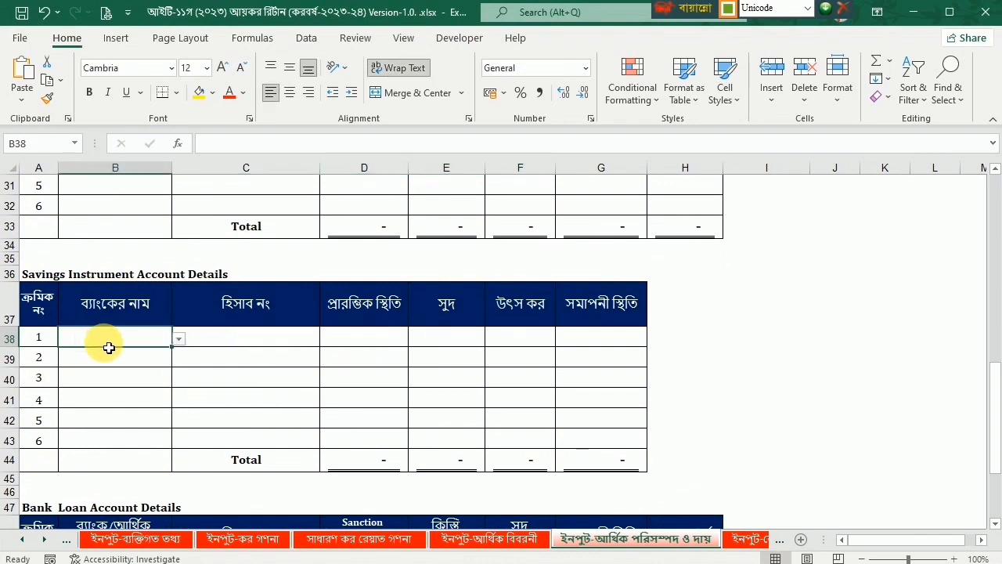
{"action": "left_click", "coordinate": [180, 339]}
{"action": "left_click_drag", "start_coordinate": [174, 383], "coordinate": [177, 355]}
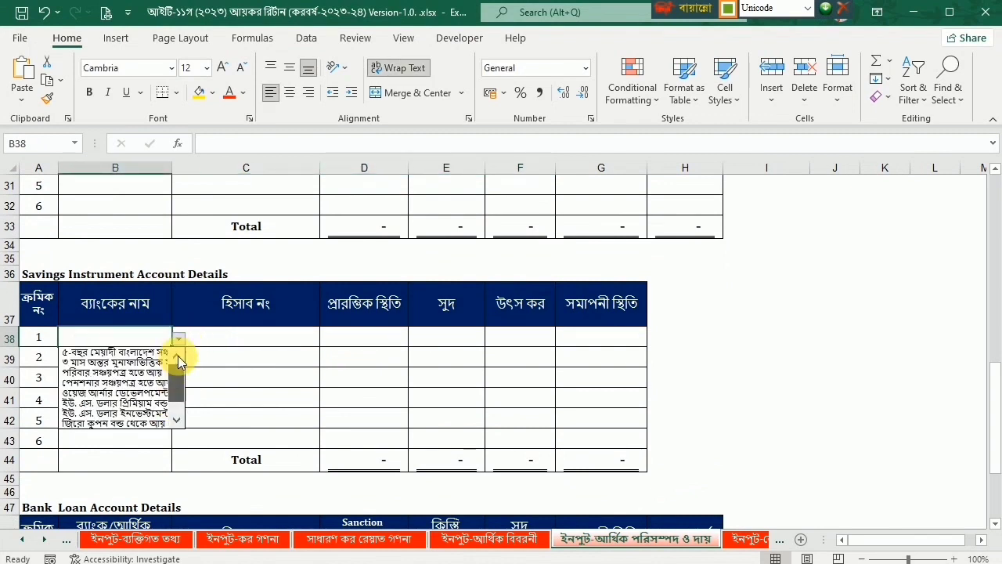
{"action": "left_click", "coordinate": [112, 363]}
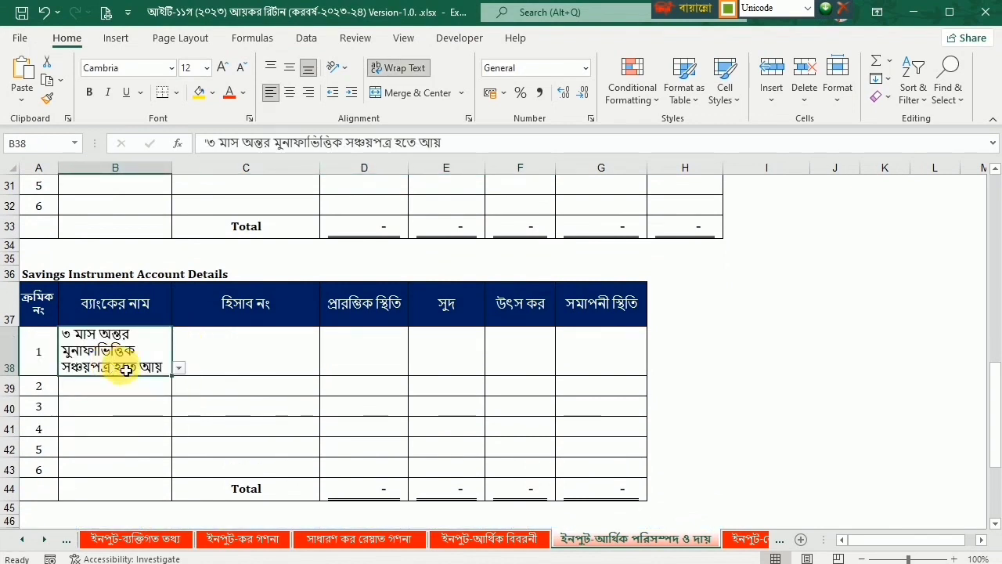
Step: Enter an opening balance (প্রারম্ভিক স্থিতি) of ৩০০,০০০ and the account number (হিসাব নং) for the first savings instrument
{"action": "left_click", "coordinate": [353, 353]}
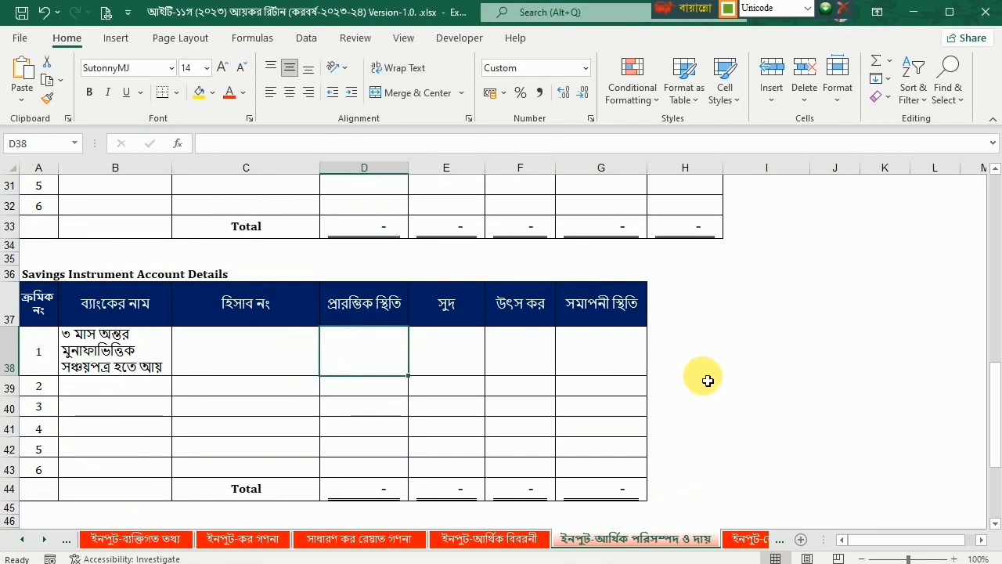
{"action": "type", "text": "৩"}
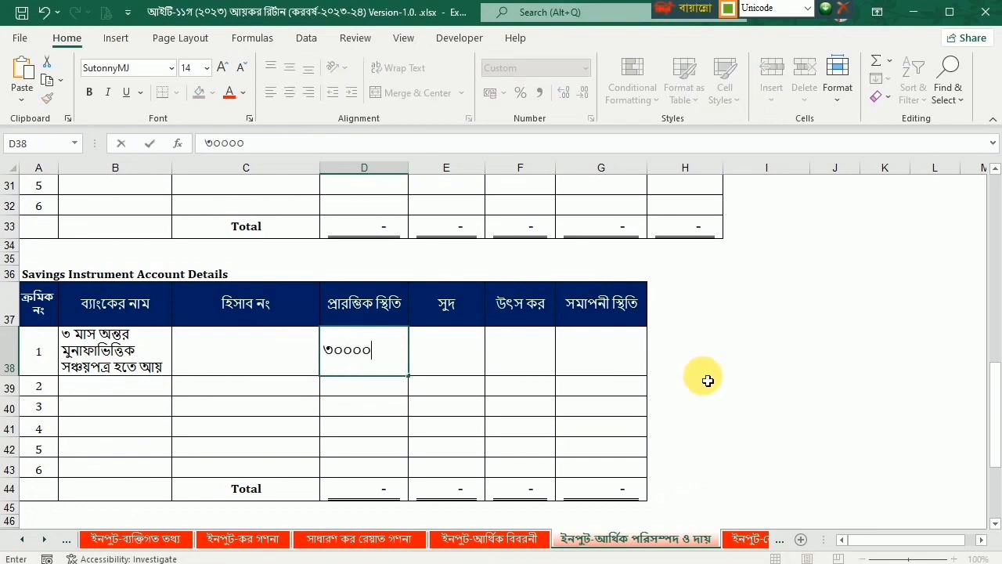
{"action": "type", "text": "০০,০০০"}
{"action": "key", "text": "Return"}
{"action": "key", "text": "Up"}
{"action": "key", "text": "Left"}
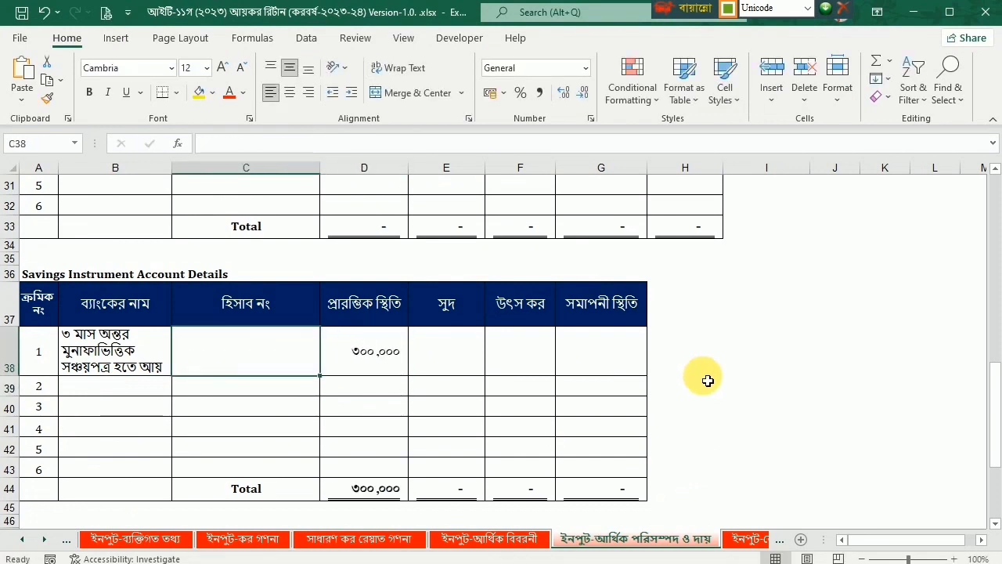
{"action": "type", "text": "২০২২-১১১১১১"}
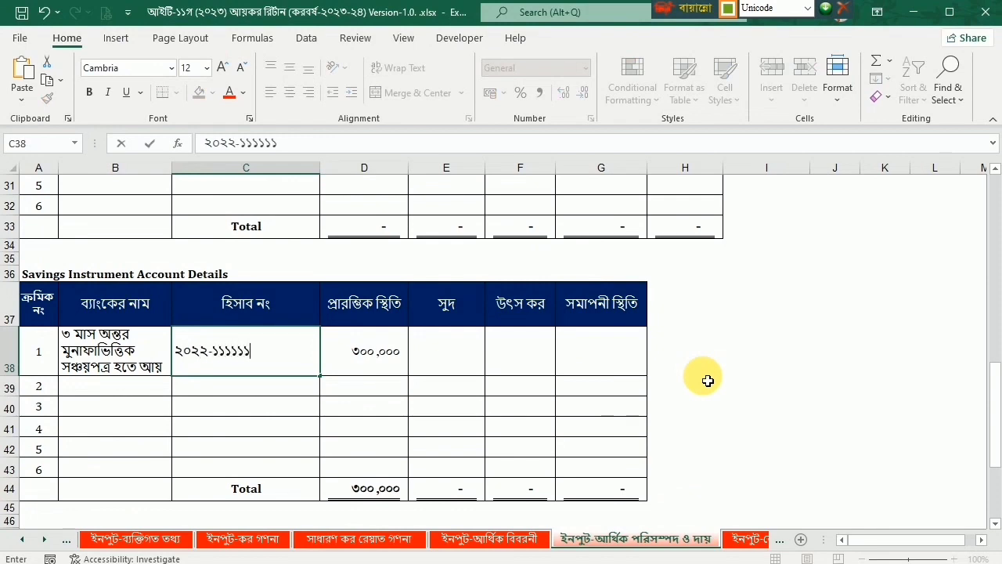
{"action": "key", "text": "Return"}
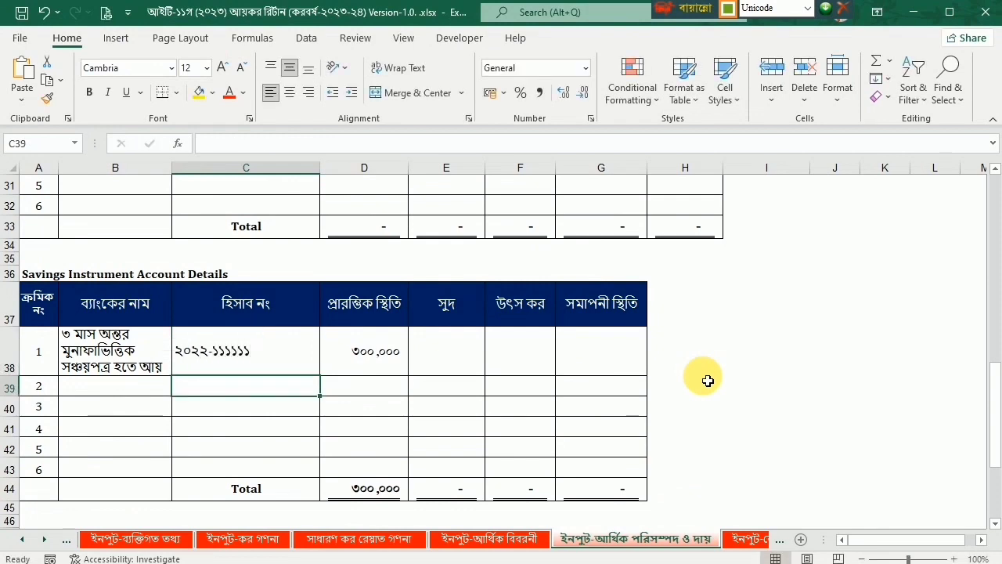
Step: Enter the first savings instrument's interest (সুদ) as ৩৩,১২০ and source tax (উৎস কর) as ১,৬৫৬ from the web article's certificate
{"action": "key", "text": "alt+Tab"}
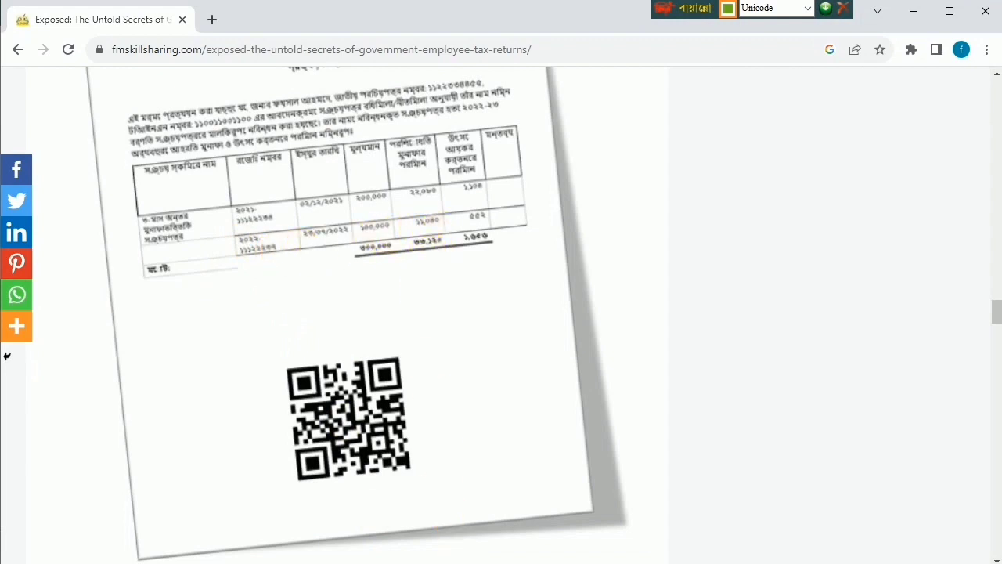
{"action": "key", "text": "alt+Tab"}
{"action": "left_click", "coordinate": [458, 362]}
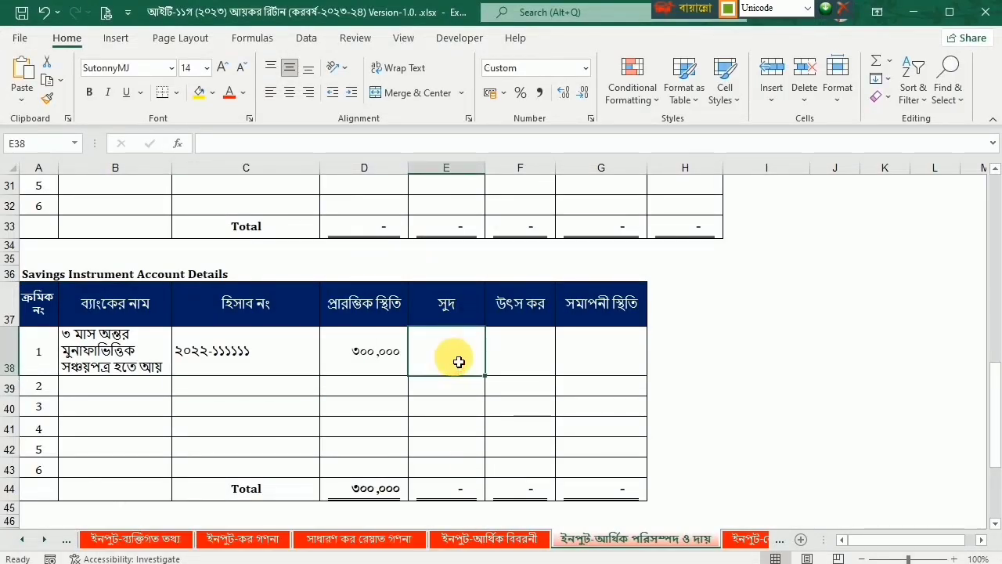
{"action": "type", "text": "৩৩১২০"}
{"action": "key", "text": "Tab"}
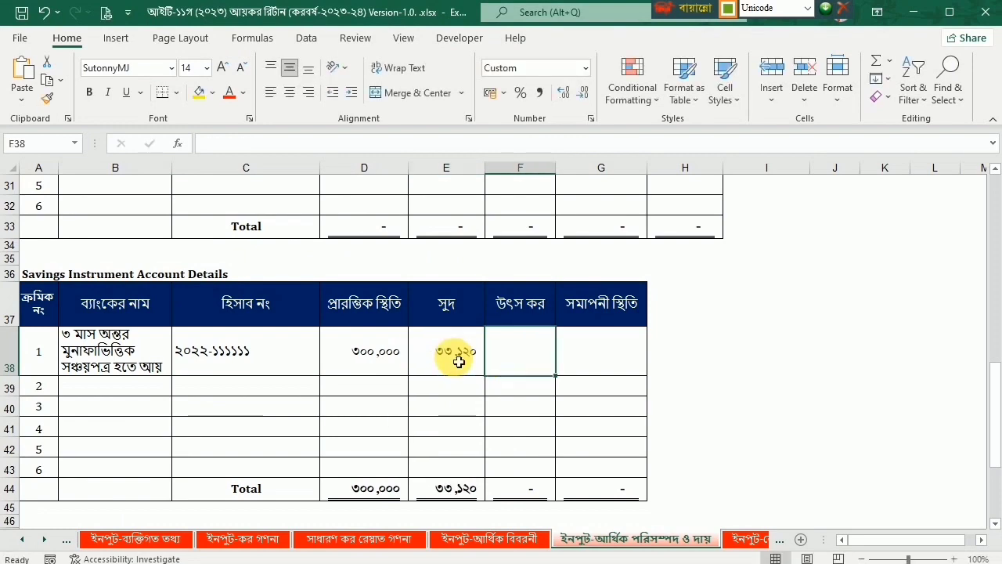
{"action": "key", "text": "alt+Tab"}
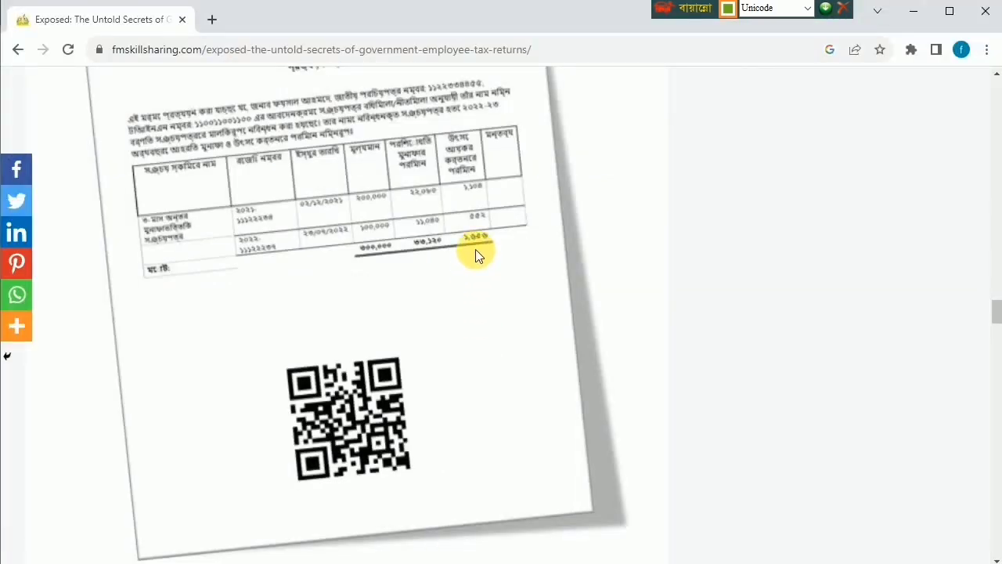
{"action": "key", "text": "alt+Tab"}
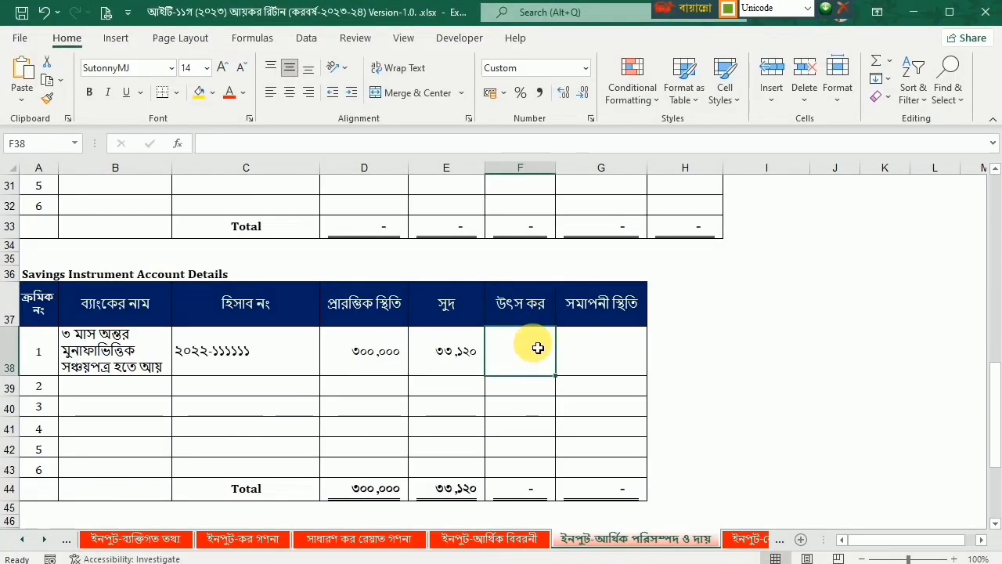
{"action": "type", "text": "১৬৫৬"}
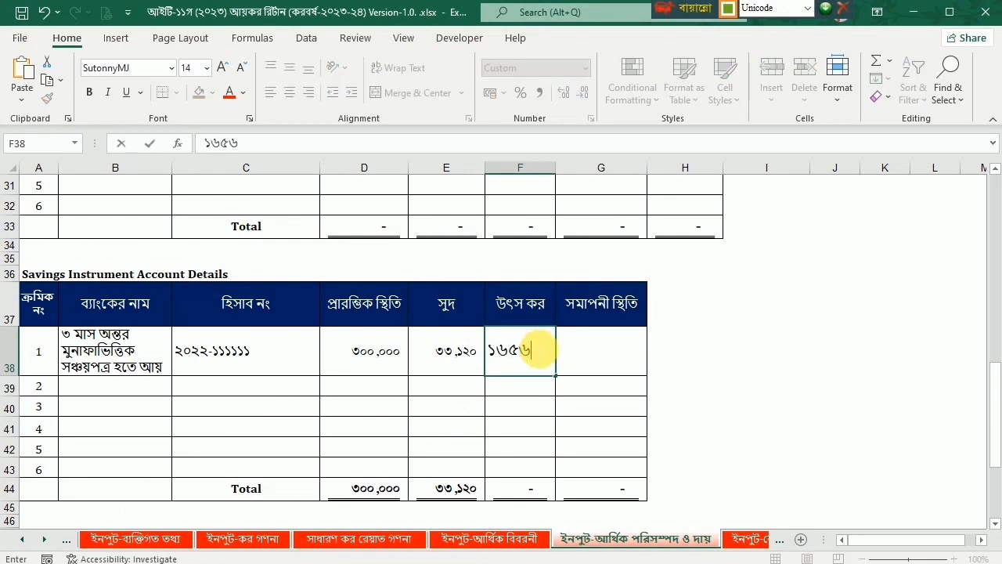
{"action": "key", "text": "Return"}
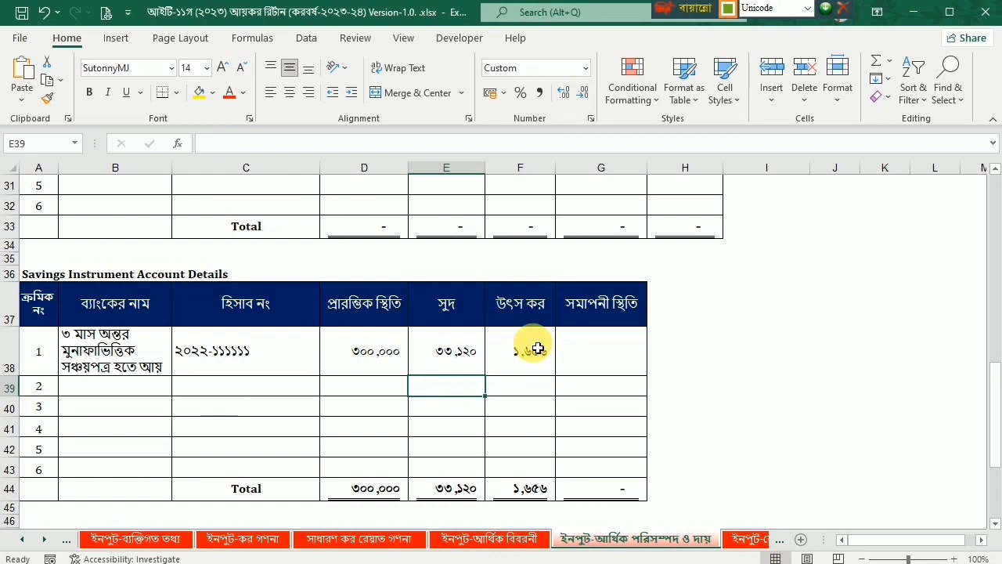
Step: Set the first savings instrument's opening balance (প্রারম্ভিক স্থিতি) to ২০০,০০০ and its closing balance (সমাপনী স্থিতি) to ৩০০,০০০
{"action": "left_click", "coordinate": [376, 354]}
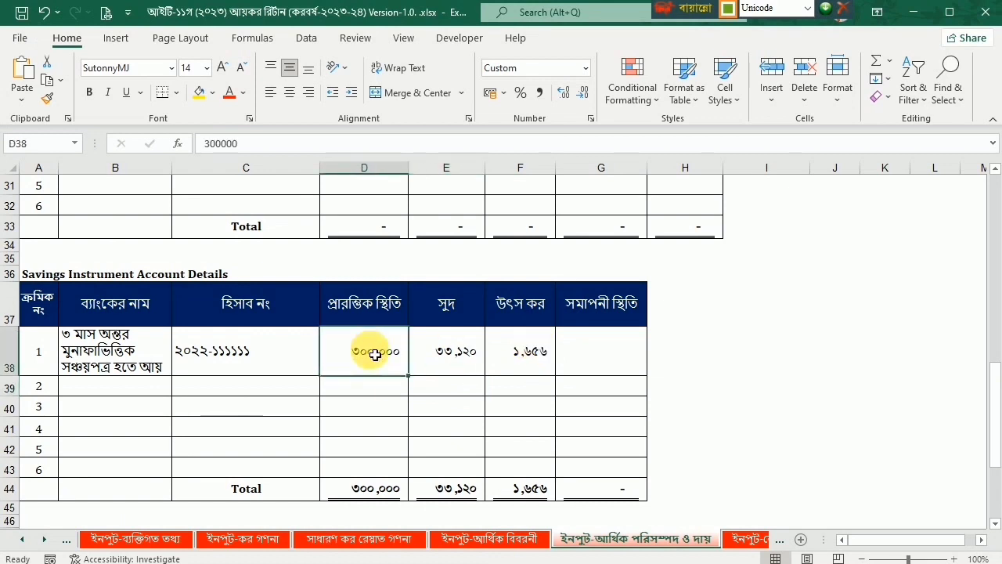
{"action": "type", "text": "২০"}
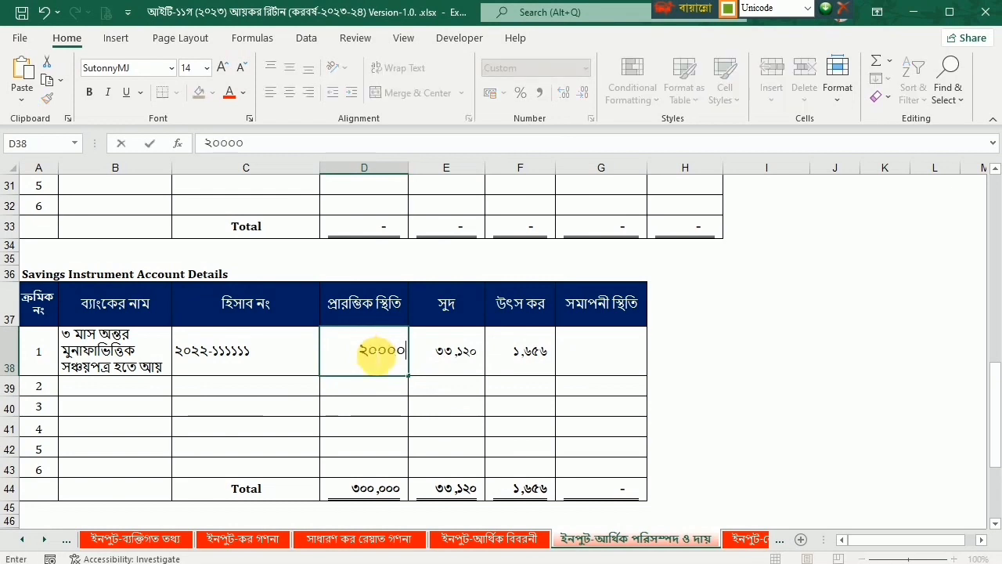
{"action": "type", "text": "০,০০০"}
{"action": "key", "text": "Return"}
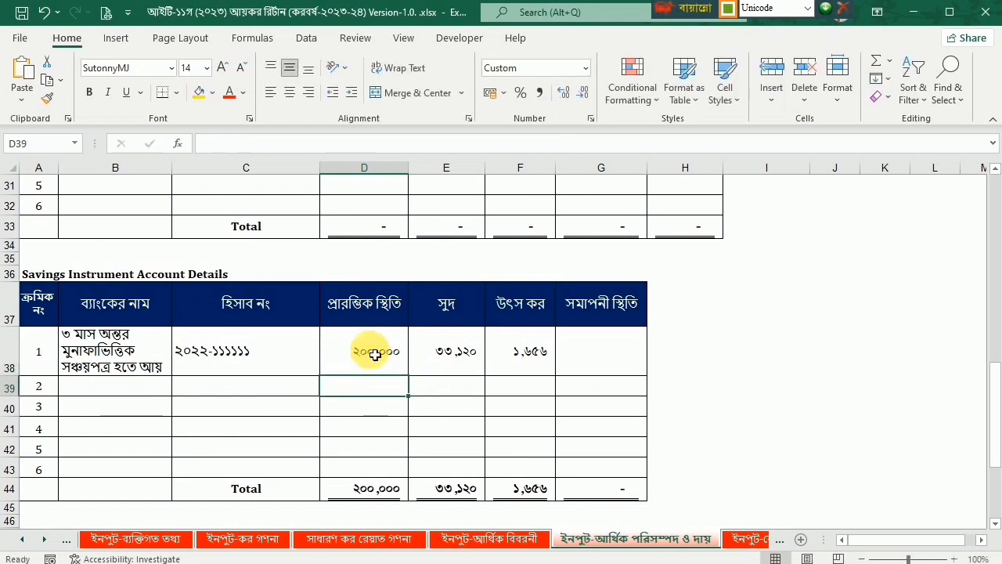
{"action": "key", "text": "Up"}
{"action": "key", "text": "Right"}
{"action": "key", "text": "Right"}
{"action": "key", "text": "Right"}
{"action": "type", "text": "৩০০"}
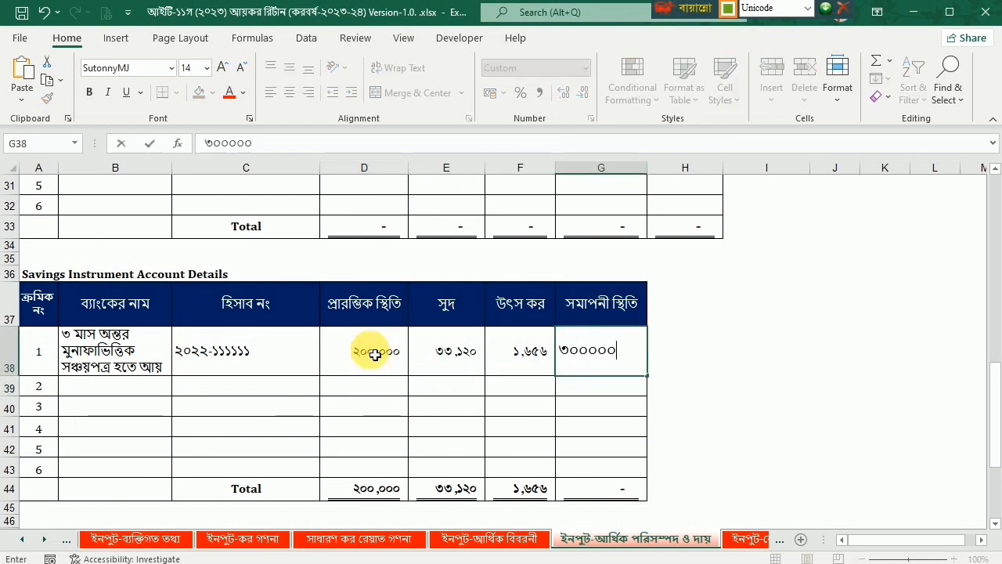
{"action": "key", "text": "Return"}
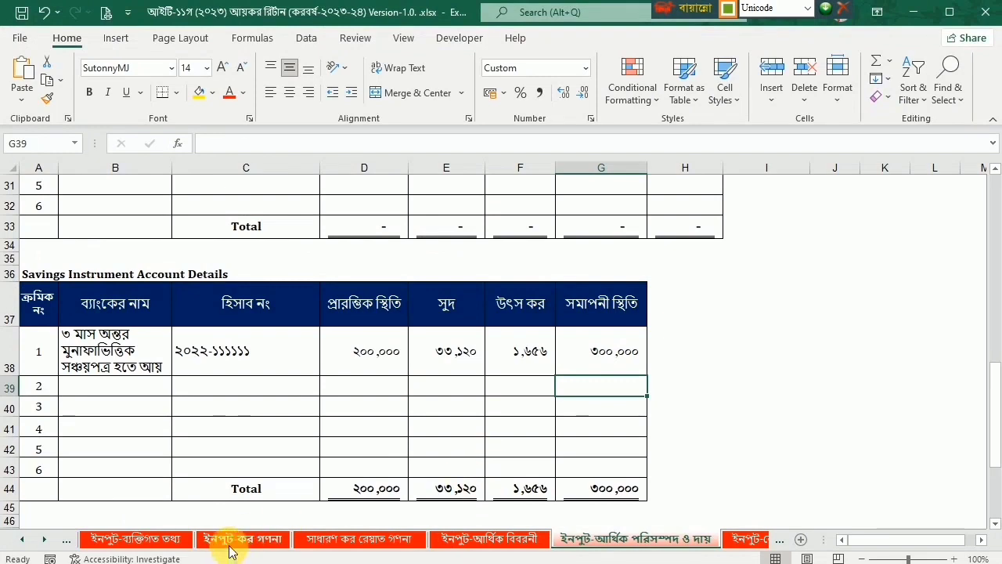
Step: Expand আর্থিক পরিসম্পদ হইতে মোট আয় on the ইনপুট-কর গণনা sheet and examine the three-monthly savings certificate income
{"action": "left_click", "coordinate": [235, 542]}
{"action": "scroll", "coordinate": [358, 370], "scroll_direction": "down", "scroll_amount": 20}
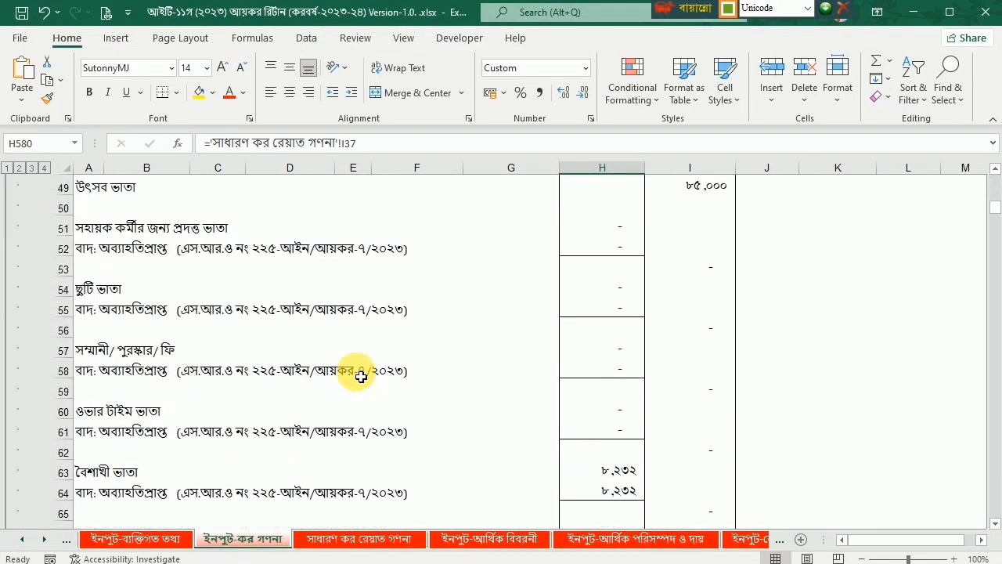
{"action": "scroll", "coordinate": [360, 379], "scroll_direction": "down", "scroll_amount": 7}
{"action": "left_click", "coordinate": [6, 226]}
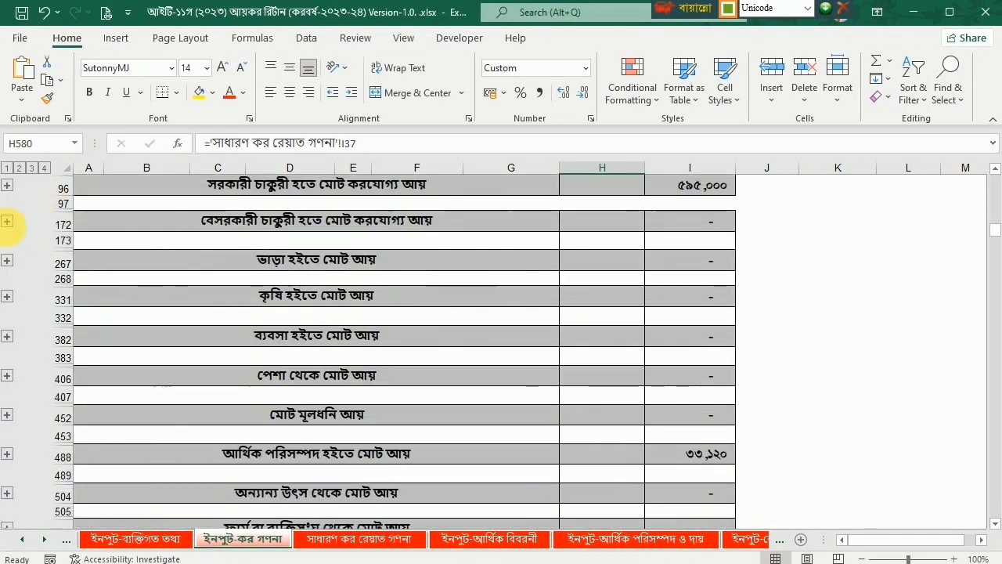
{"action": "scroll", "coordinate": [638, 329], "scroll_direction": "down", "scroll_amount": 6}
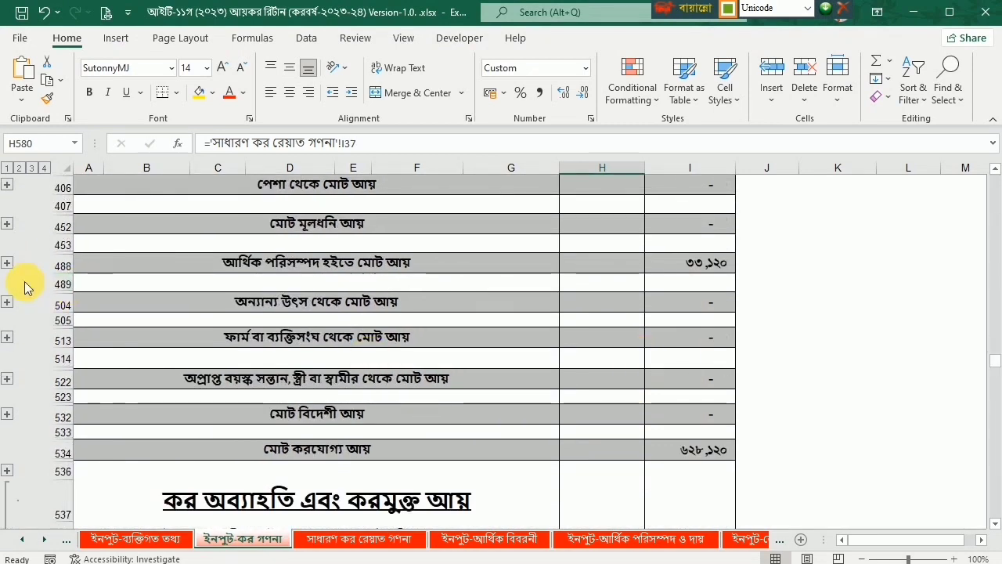
{"action": "left_click", "coordinate": [6, 263]}
{"action": "scroll", "coordinate": [600, 313], "scroll_direction": "up", "scroll_amount": 5}
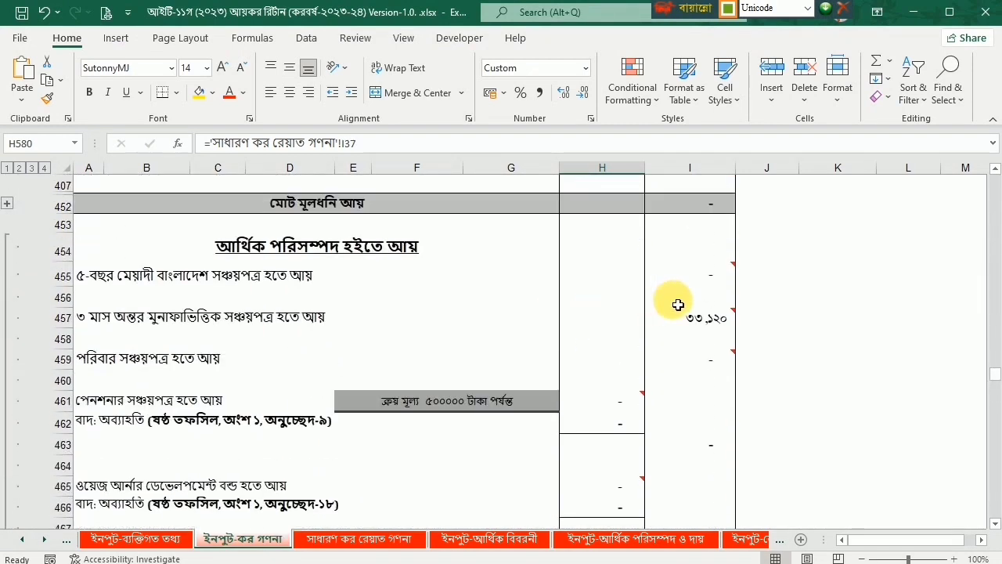
{"action": "mouse_move", "coordinate": [713, 320]}
{"action": "scroll", "coordinate": [510, 326], "scroll_direction": "down", "scroll_amount": 12}
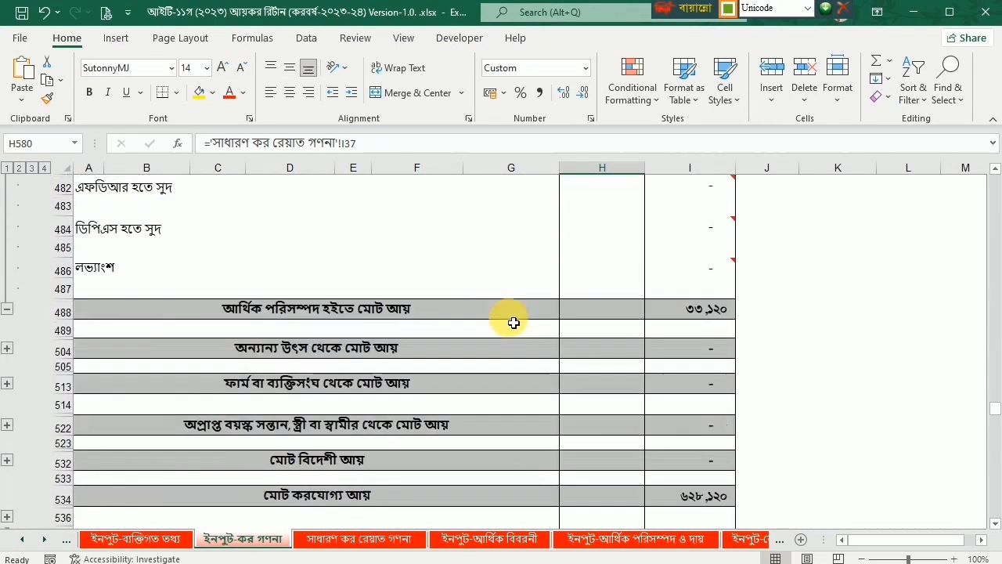
Step: Examine the tax-exempt income, tax rebate, minimum tax, source tax deductions and payable tax on the ইনপুট-কর গণনা sheet
{"action": "scroll", "coordinate": [538, 310], "scroll_direction": "down", "scroll_amount": 5}
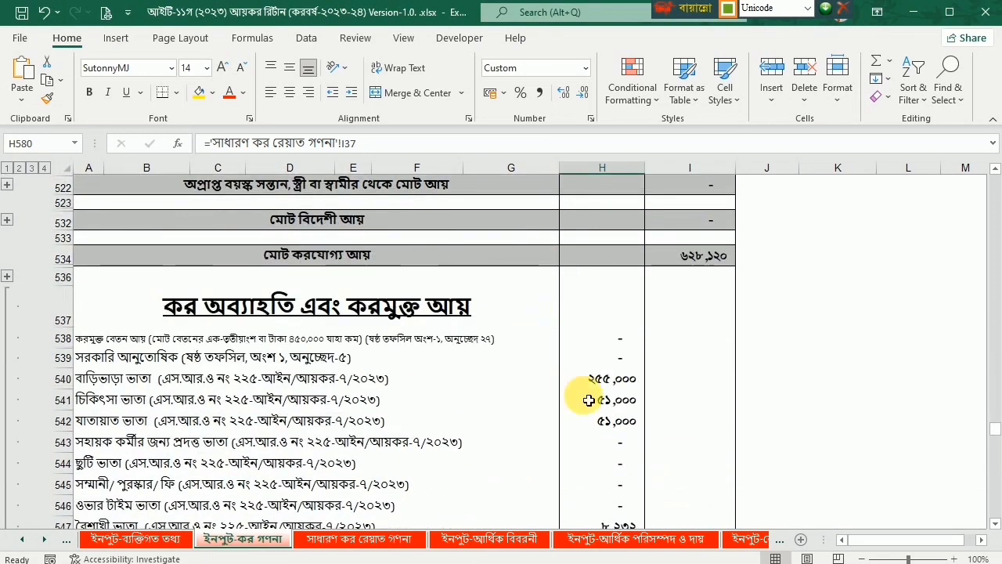
{"action": "scroll", "coordinate": [635, 330], "scroll_direction": "down", "scroll_amount": 7}
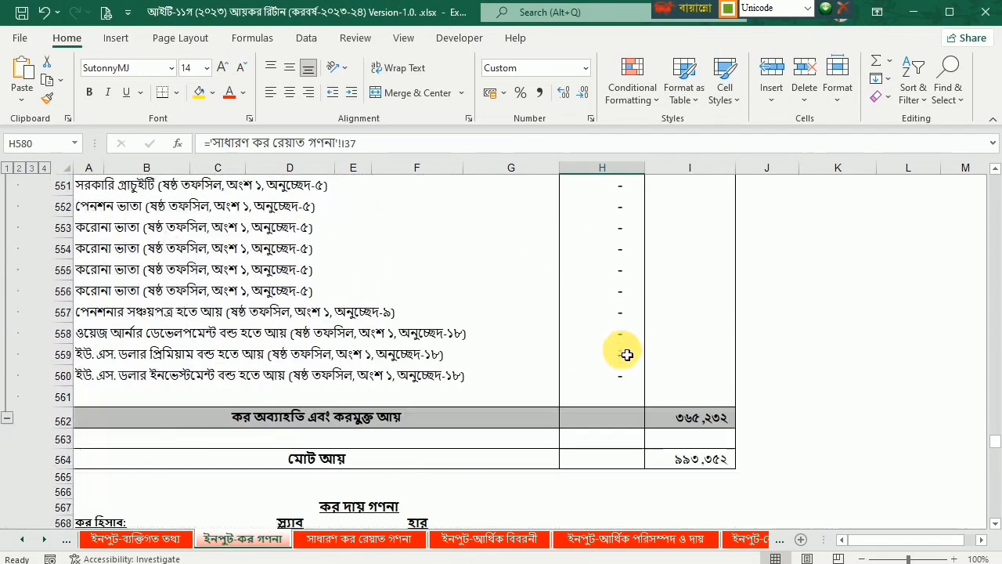
{"action": "scroll", "coordinate": [623, 359], "scroll_direction": "down", "scroll_amount": 5}
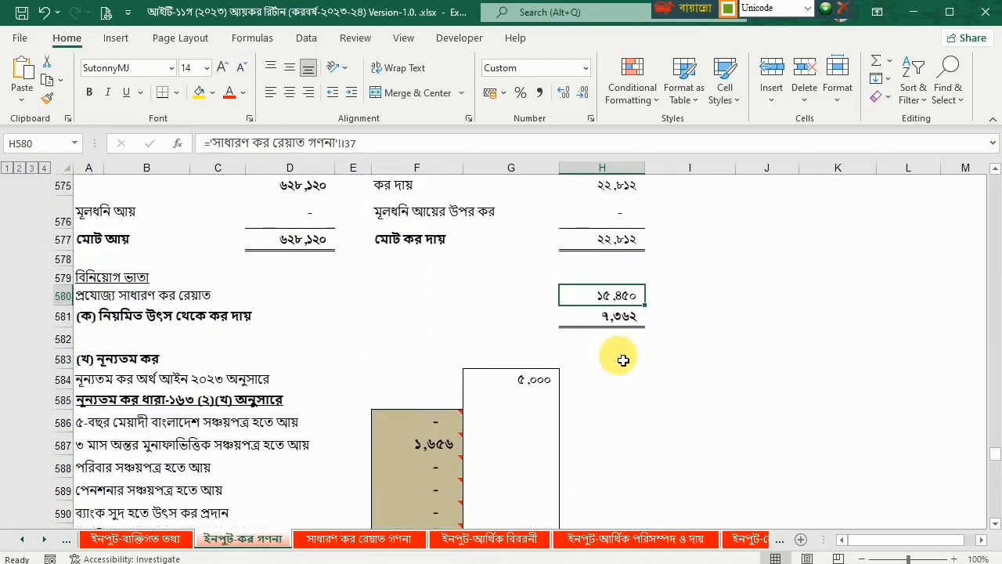
{"action": "mouse_move", "coordinate": [442, 317]}
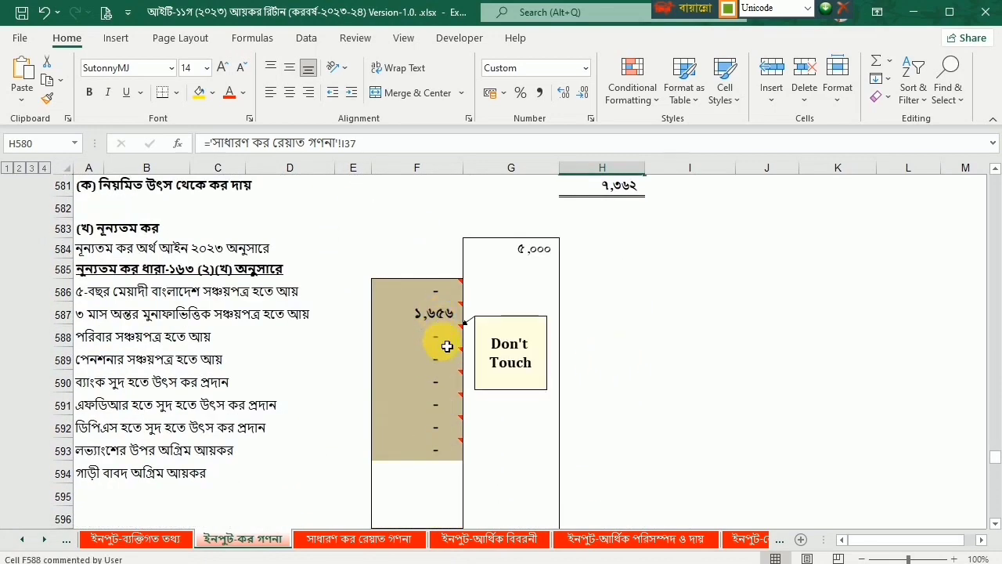
{"action": "scroll", "coordinate": [447, 350], "scroll_direction": "down", "scroll_amount": 9}
{"action": "scroll", "coordinate": [535, 434], "scroll_direction": "down", "scroll_amount": 4}
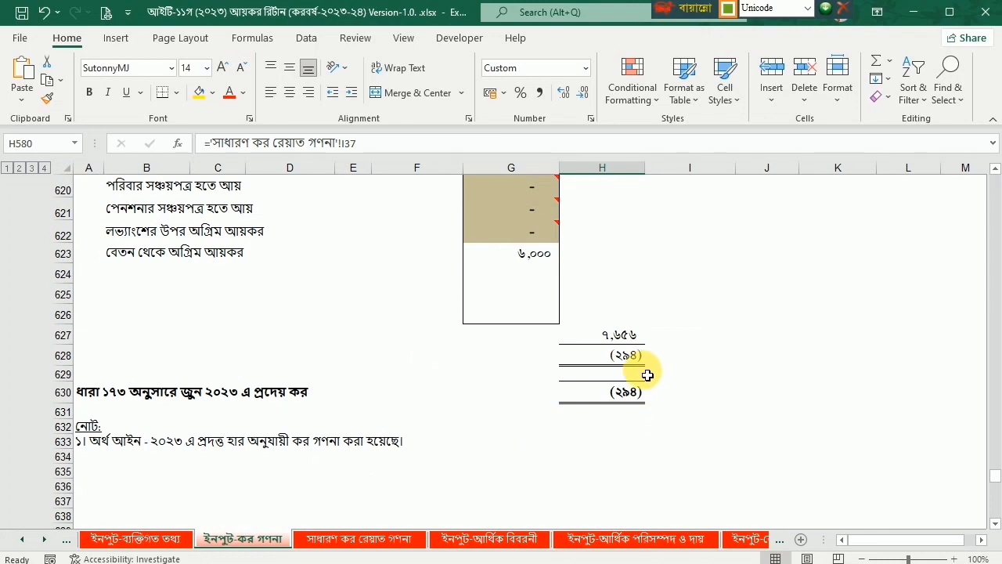
{"action": "scroll", "coordinate": [575, 284], "scroll_direction": "up", "scroll_amount": 4}
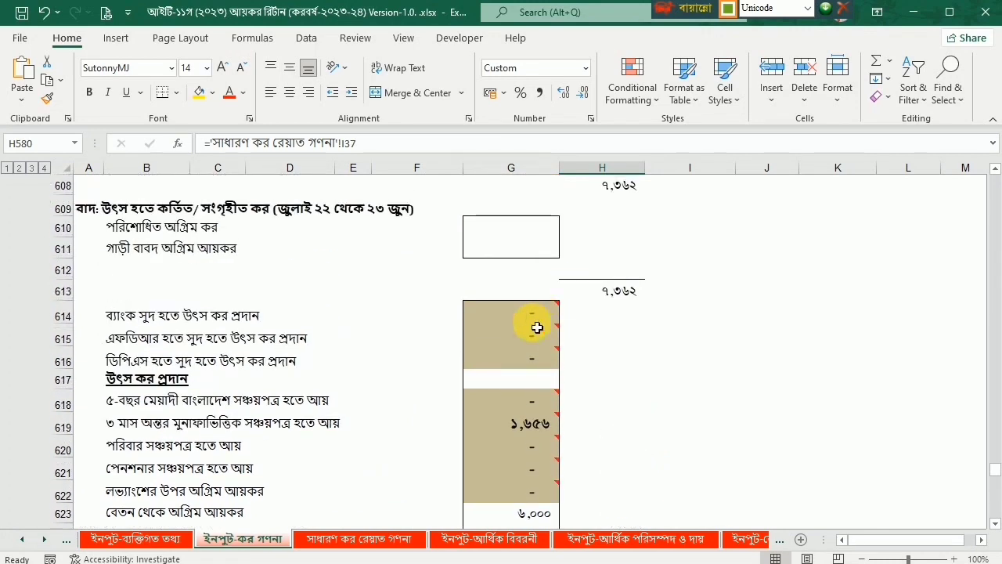
Step: Review the accrued funds, expenses and net wealth figures on the আইটি-১০ বি ২০২৩ sheet
{"action": "left_click", "coordinate": [43, 540]}
{"action": "left_click", "coordinate": [43, 540]}
{"action": "left_click", "coordinate": [44, 540]}
{"action": "left_click", "coordinate": [43, 540]}
{"action": "left_click", "coordinate": [43, 539]}
{"action": "left_click", "coordinate": [43, 539]}
{"action": "left_click", "coordinate": [43, 540]}
{"action": "left_click", "coordinate": [43, 540]}
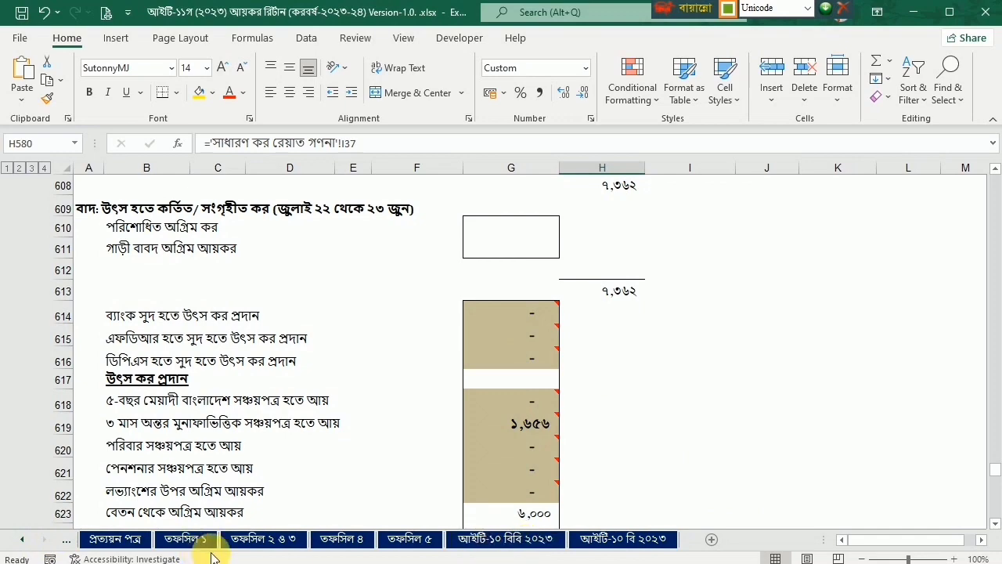
{"action": "left_click", "coordinate": [616, 539]}
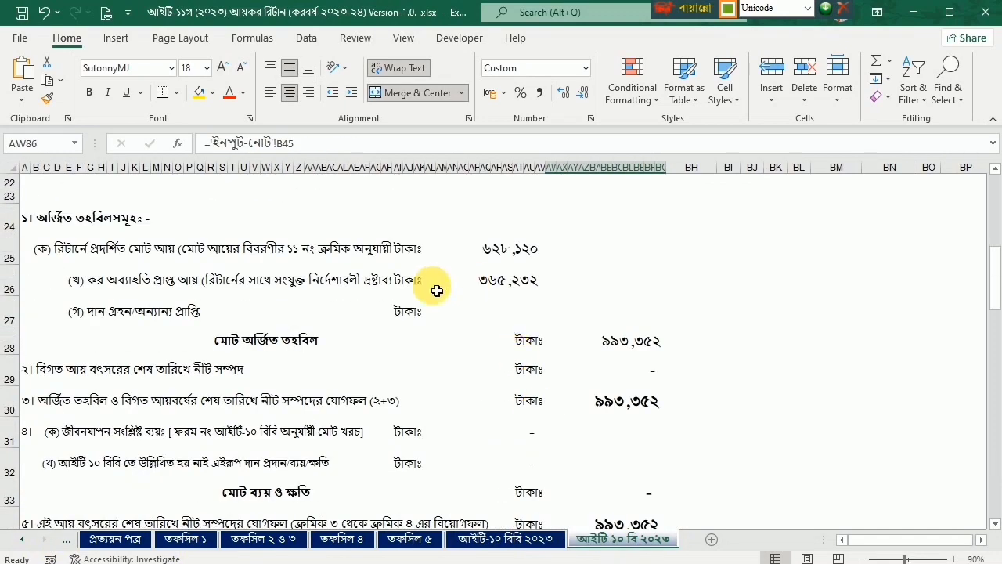
{"action": "scroll", "coordinate": [559, 333], "scroll_direction": "up", "scroll_amount": 3}
{"action": "scroll", "coordinate": [569, 345], "scroll_direction": "down", "scroll_amount": 15}
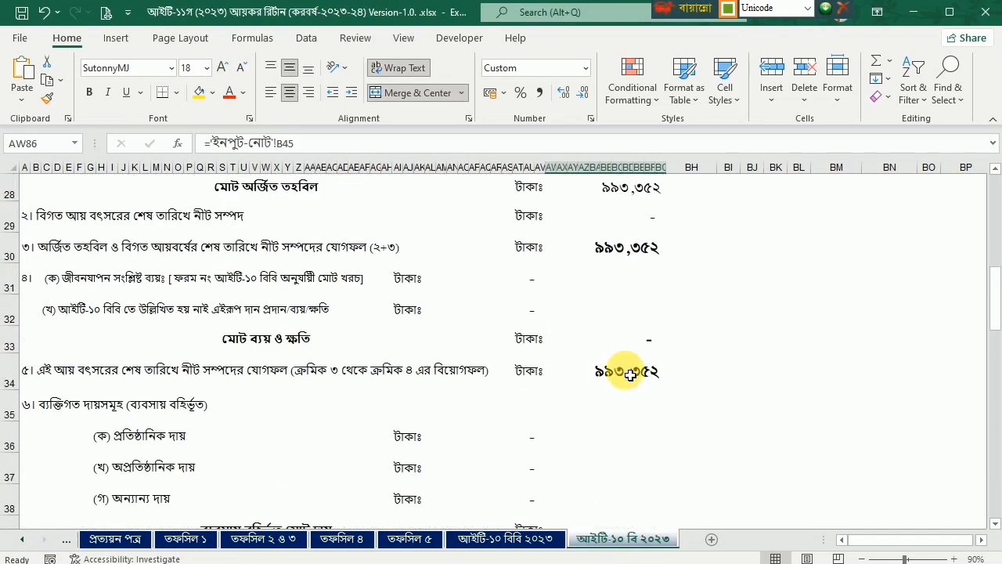
{"action": "scroll", "coordinate": [678, 395], "scroll_direction": "up", "scroll_amount": 12}
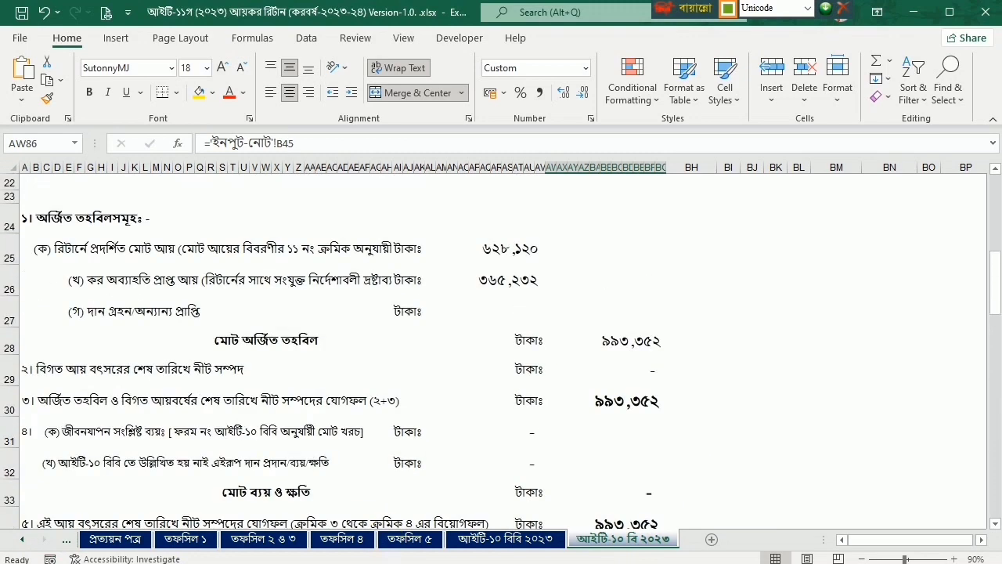
Step: Check the current-year formula for সঞ্চয়পত্র/ডিপোজিট পেনশন স্কিম under আর্থিক সম্পদসমূহ on the ইনপুট-নোট sheet
{"action": "left_click", "coordinate": [24, 540]}
{"action": "left_click", "coordinate": [23, 540]}
{"action": "left_click", "coordinate": [24, 540]}
{"action": "left_click", "coordinate": [23, 539]}
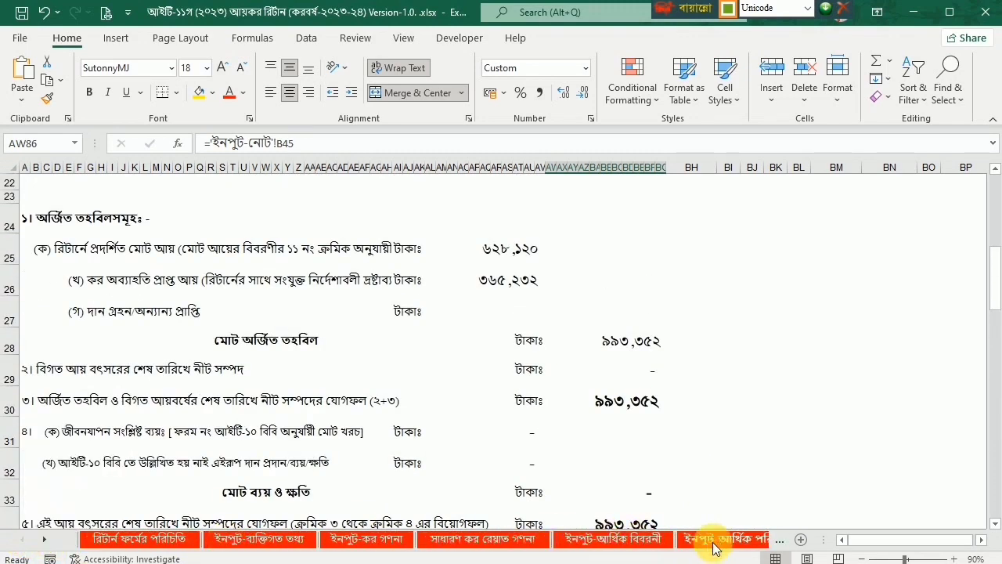
{"action": "left_click", "coordinate": [44, 540]}
{"action": "left_click", "coordinate": [44, 539]}
{"action": "left_click", "coordinate": [640, 540]}
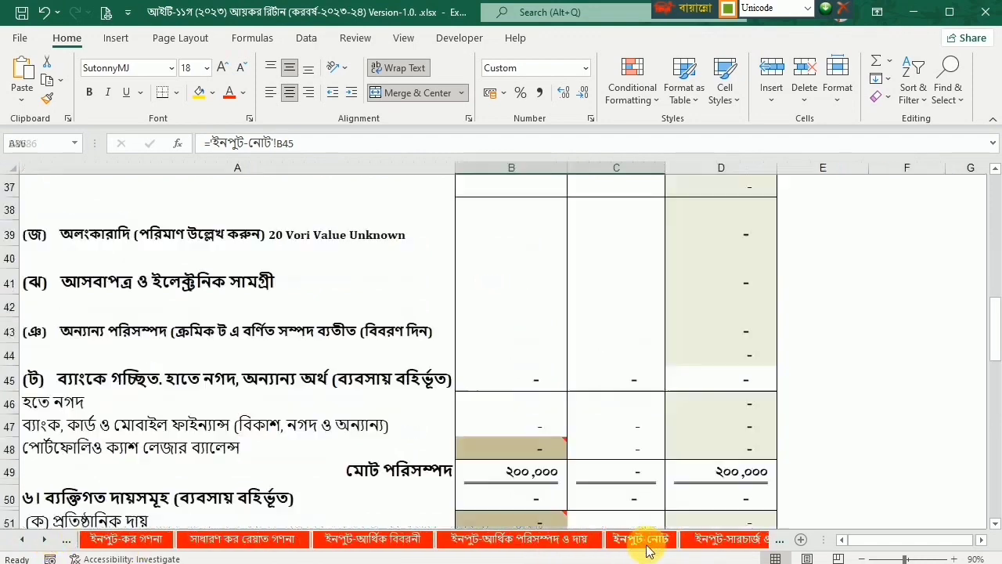
{"action": "scroll", "coordinate": [428, 351], "scroll_direction": "up", "scroll_amount": 10}
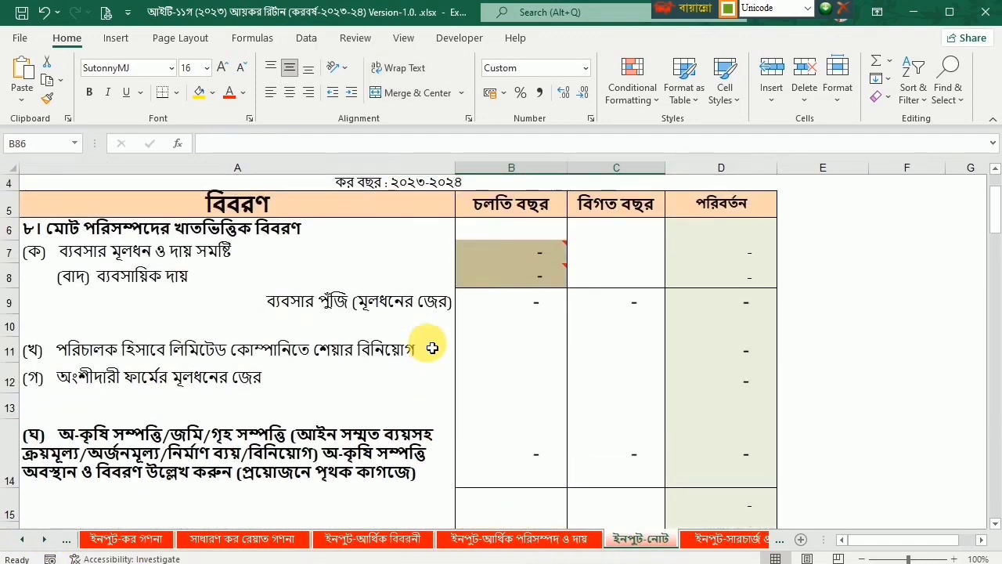
{"action": "scroll", "coordinate": [430, 368], "scroll_direction": "down", "scroll_amount": 7}
{"action": "scroll", "coordinate": [434, 389], "scroll_direction": "up", "scroll_amount": 1}
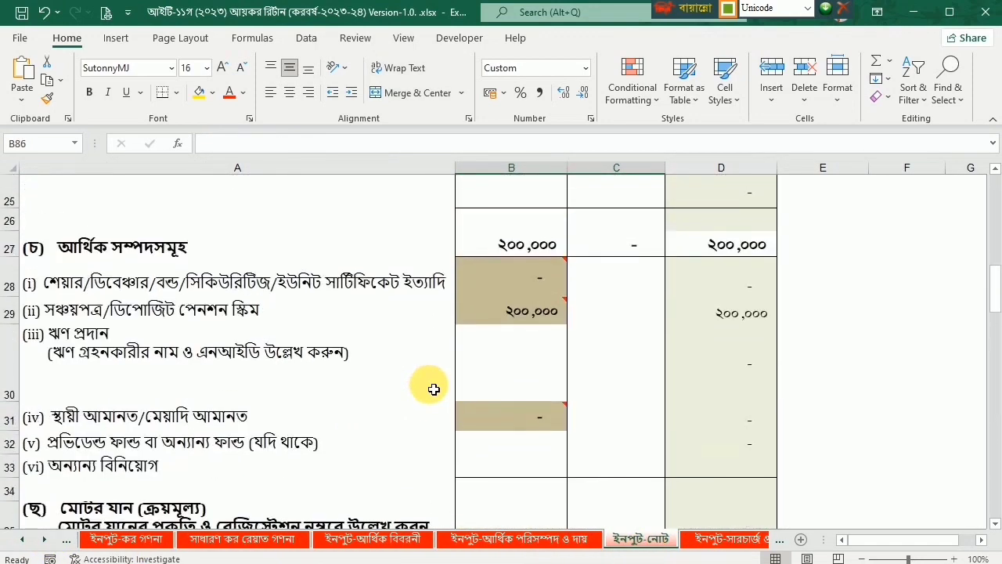
{"action": "left_click", "coordinate": [518, 311]}
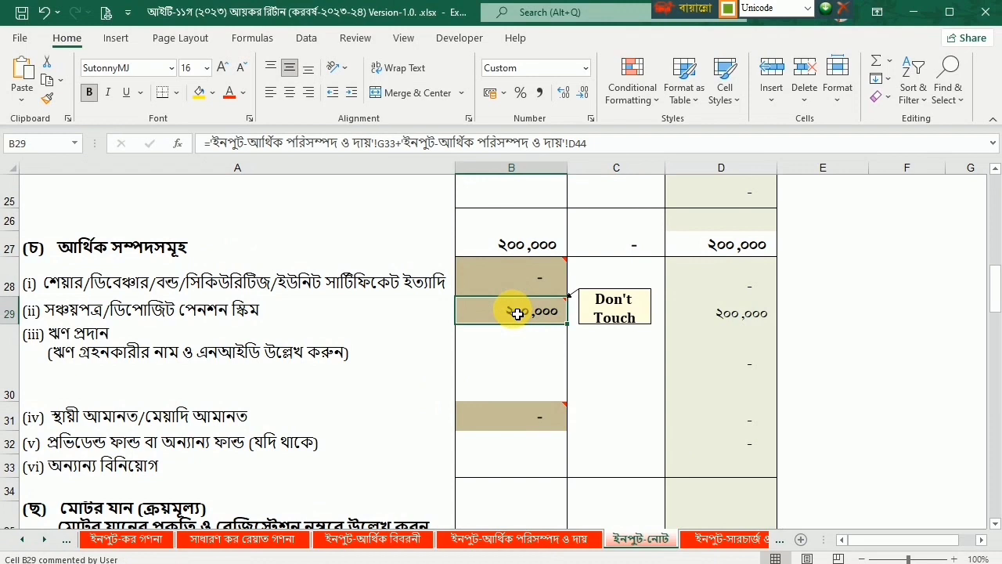
Step: Link the previous-year (বিগত বছর) সঞ্চয়পত্র/ডিপোজিট পেনশন স্কিম cell to D44 on the ইনপুট-আর্থিক পরিসম্পদ ও দায় sheet
{"action": "left_click", "coordinate": [643, 321]}
{"action": "type", "text": "="}
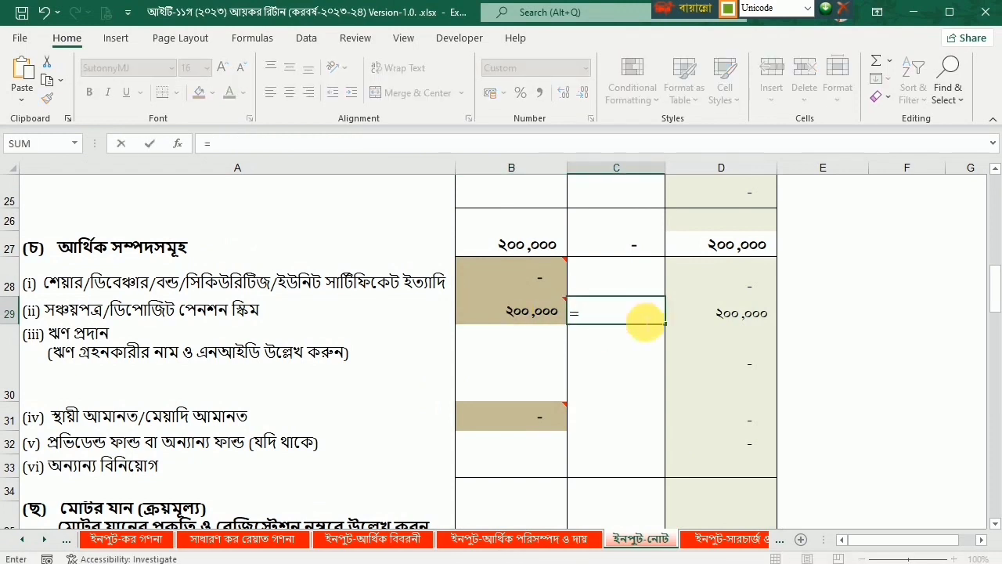
{"action": "left_click", "coordinate": [26, 539]}
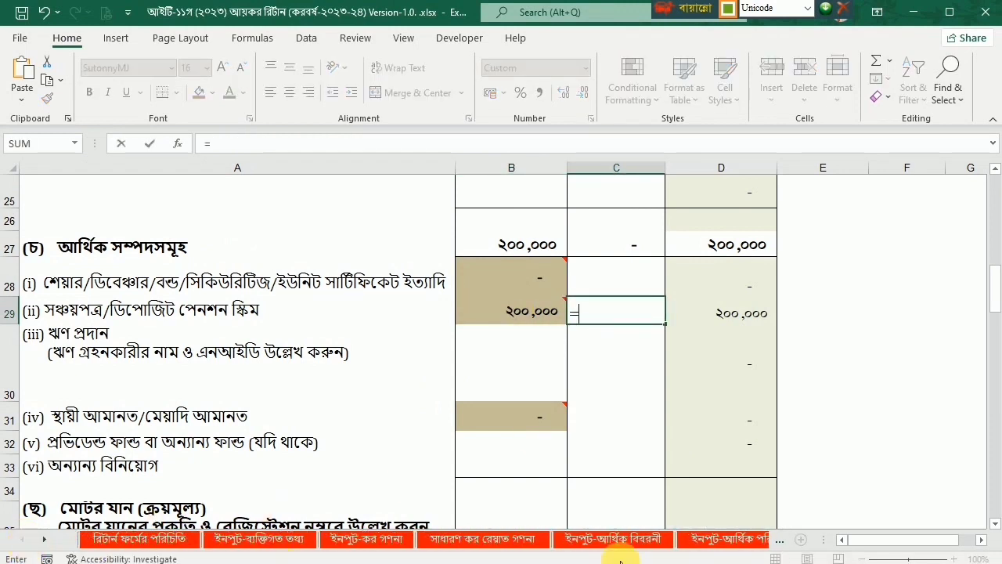
{"action": "left_click", "coordinate": [44, 539]}
{"action": "left_click", "coordinate": [44, 539]}
{"action": "left_click", "coordinate": [511, 540]}
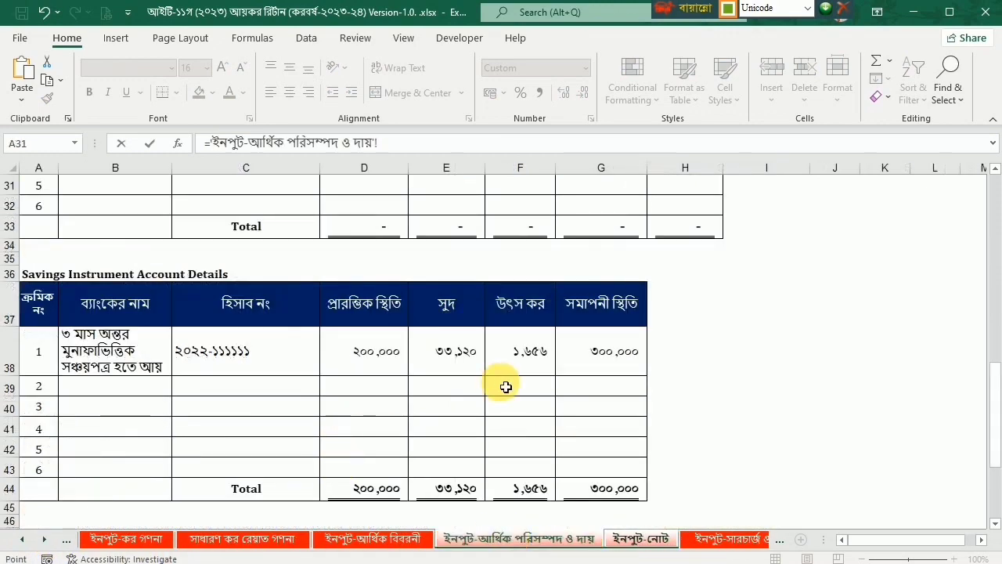
{"action": "left_click", "coordinate": [372, 487]}
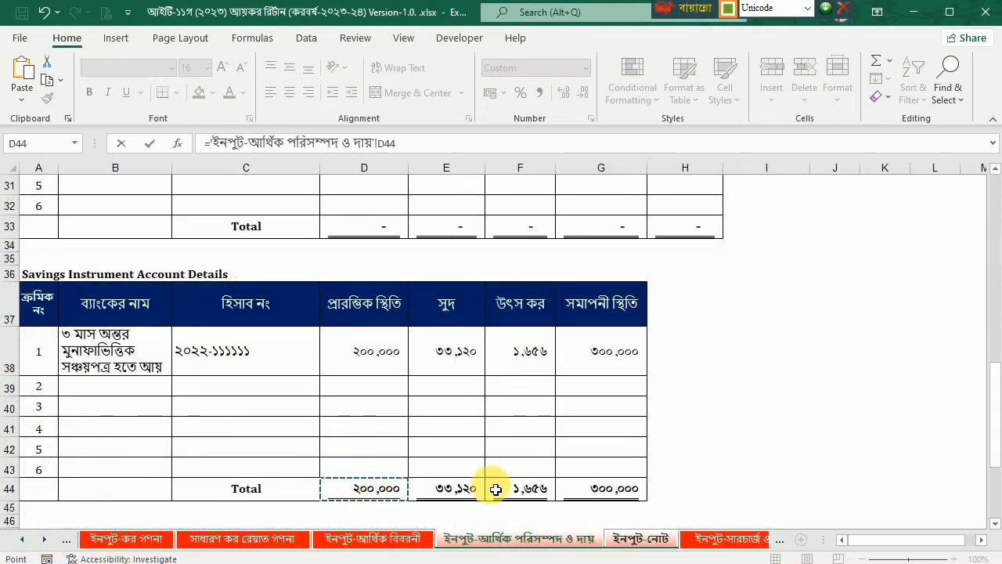
{"action": "key", "text": "Return"}
Step: Copy the current-year savings certificate cell into the previous-year column, then replace its formula with a link to the savings instruments' opening balance total
{"action": "left_click", "coordinate": [537, 315]}
{"action": "key", "text": "ctrl+c"}
{"action": "left_click", "coordinate": [600, 311]}
{"action": "key", "text": "ctrl+v"}
{"action": "type", "text": "="}
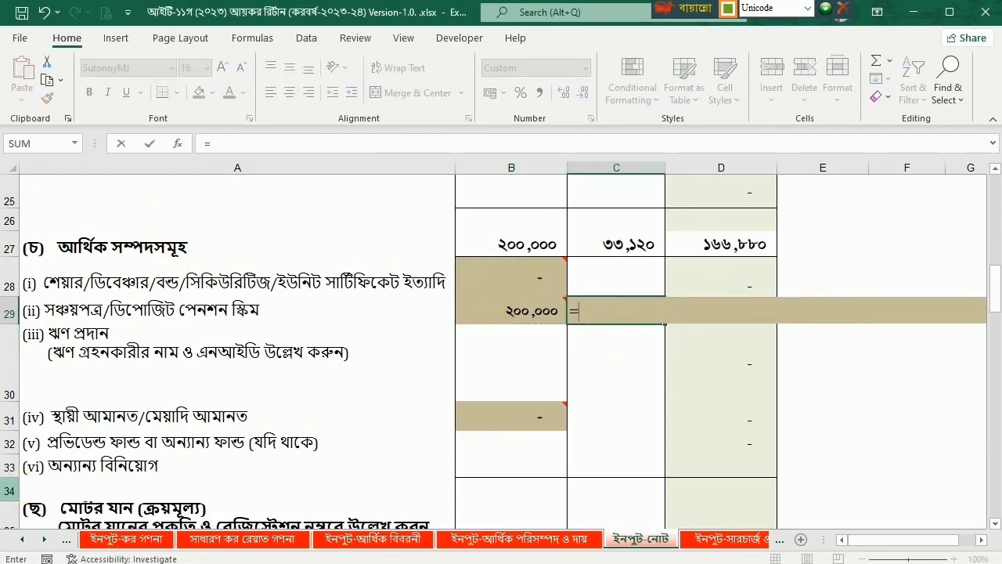
{"action": "left_click", "coordinate": [22, 540]}
{"action": "left_click", "coordinate": [20, 539]}
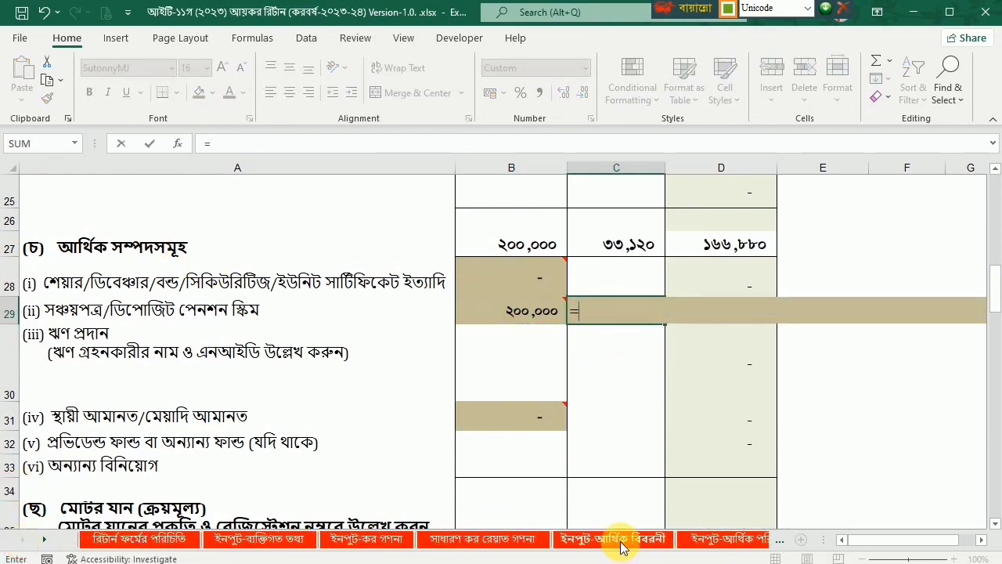
{"action": "left_click", "coordinate": [716, 541]}
{"action": "left_click", "coordinate": [380, 486]}
{"action": "key", "text": "Return"}
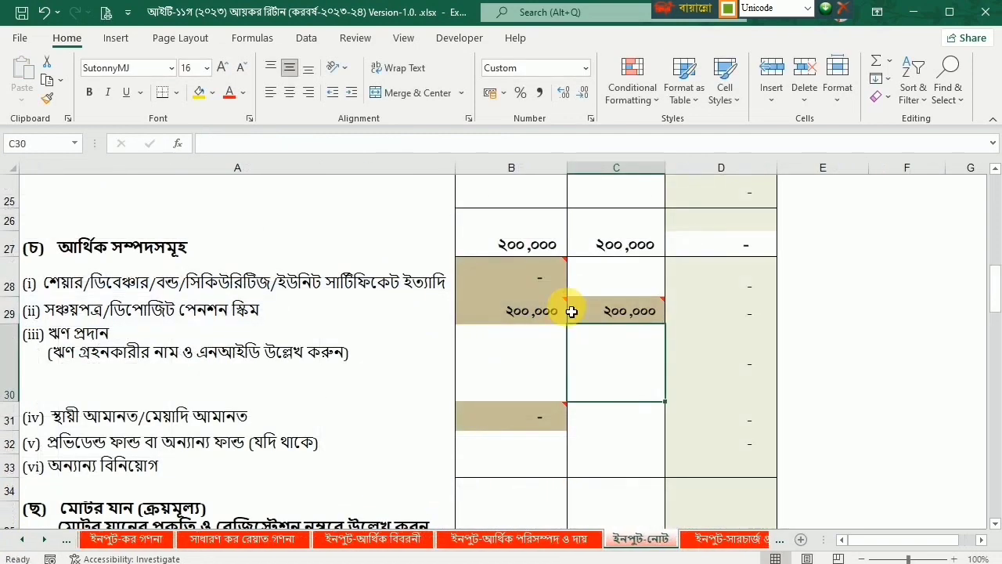
Step: Link the current-year (চলতি বছর) সঞ্চয়পত্র/ডিপোজিট পেনশন স্কিম cell to the savings instruments' closing balance total
{"action": "left_click", "coordinate": [548, 313]}
{"action": "type", "text": "="}
{"action": "left_click", "coordinate": [23, 540]}
{"action": "left_click", "coordinate": [24, 540]}
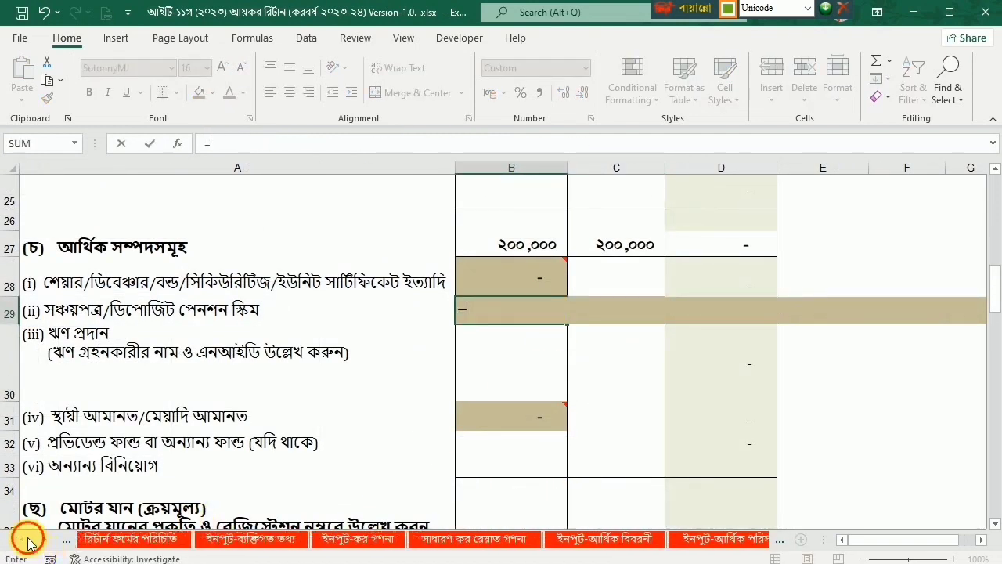
{"action": "left_click", "coordinate": [715, 539]}
{"action": "left_click", "coordinate": [608, 481]}
{"action": "key", "text": "Return"}
{"action": "left_click", "coordinate": [608, 380]}
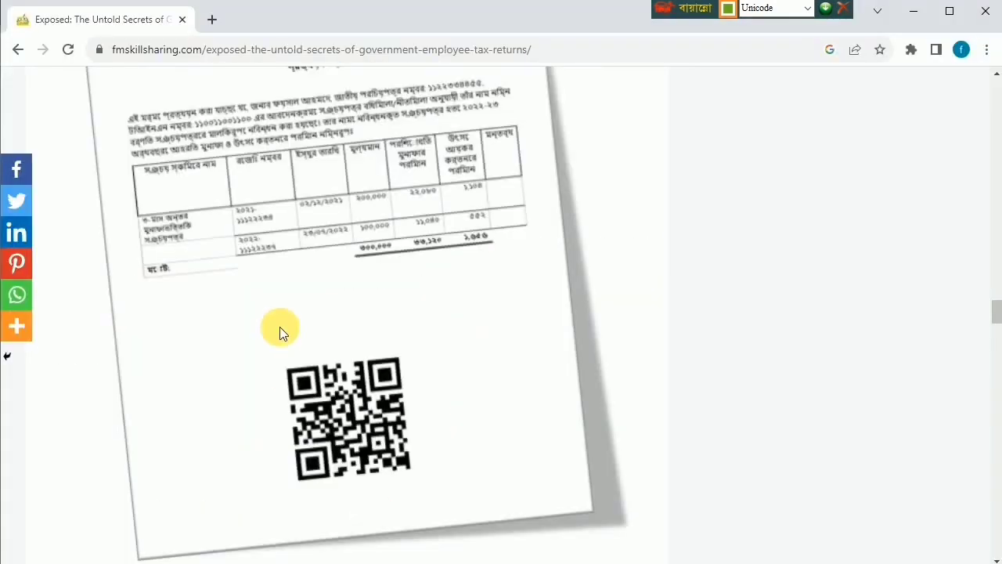
Step: Enter IBBL as the bank name and the demo statement's account number in the first Bank Account Details row on the ইনপুট-আর্থিক পরিসম্পদ ও দায় sheet
{"action": "scroll", "coordinate": [340, 313], "scroll_direction": "down", "scroll_amount": 5}
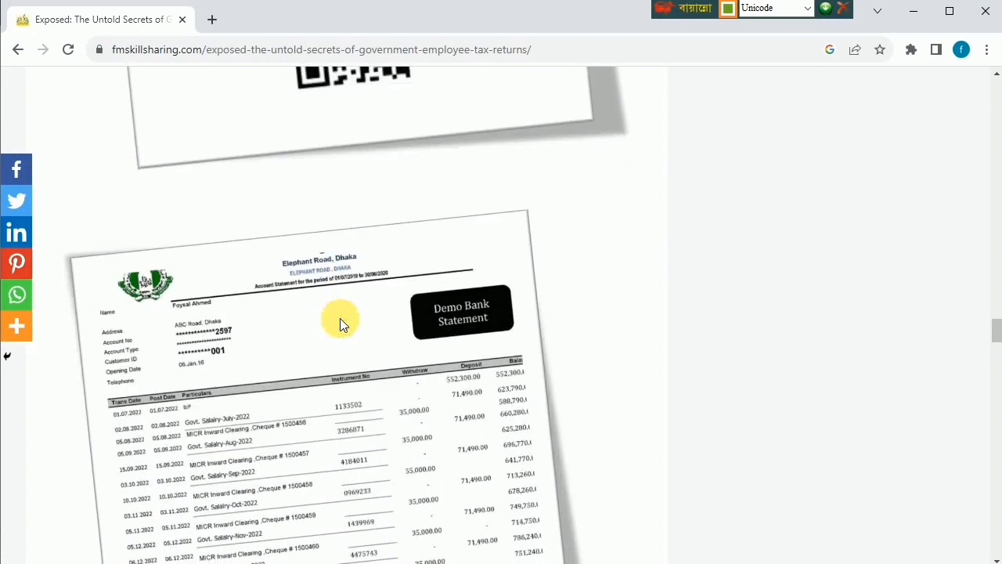
{"action": "scroll", "coordinate": [340, 317], "scroll_direction": "down", "scroll_amount": 3}
{"action": "scroll", "coordinate": [235, 192], "scroll_direction": "up", "scroll_amount": 1}
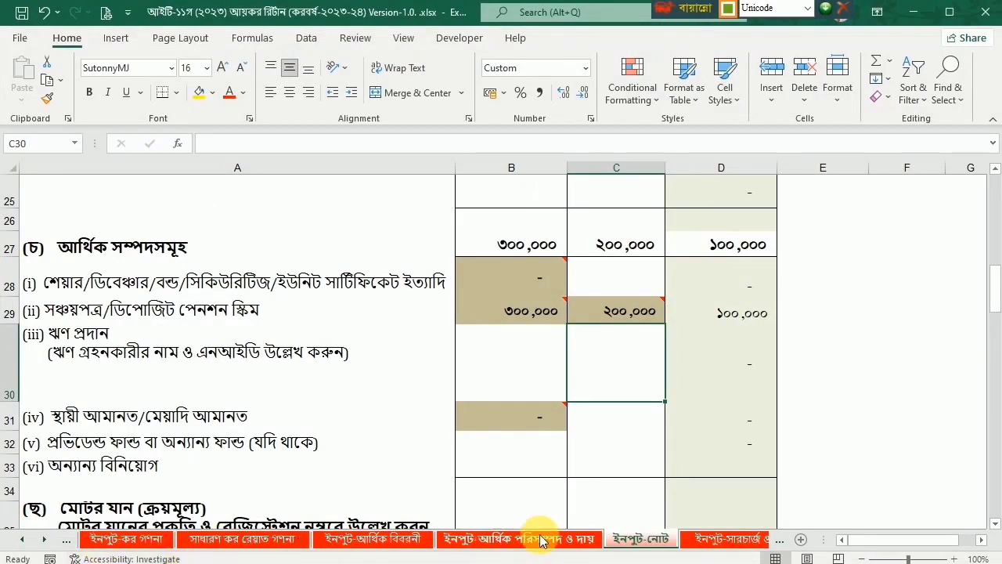
{"action": "left_click", "coordinate": [540, 541]}
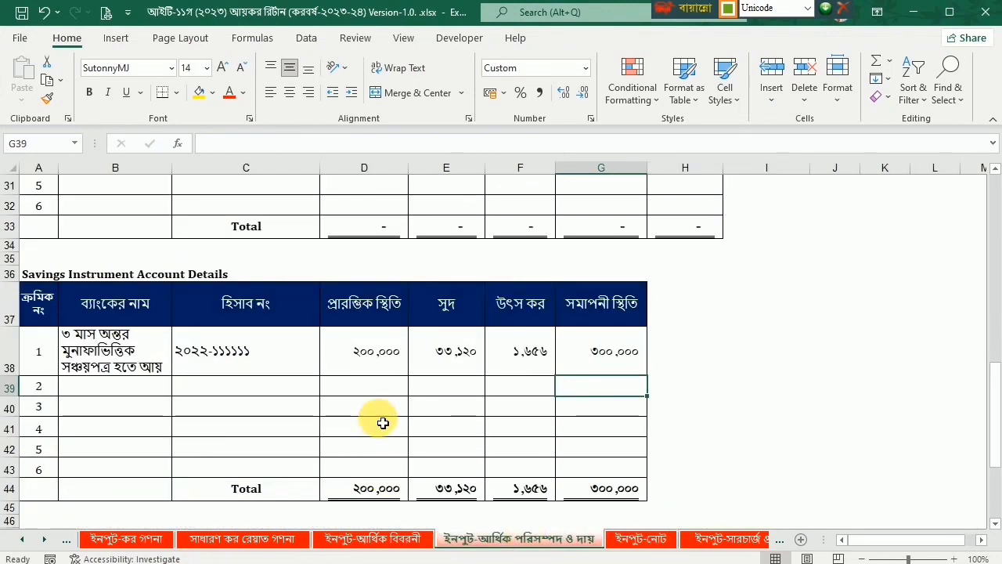
{"action": "scroll", "coordinate": [368, 415], "scroll_direction": "up", "scroll_amount": 10}
{"action": "left_click", "coordinate": [161, 293]}
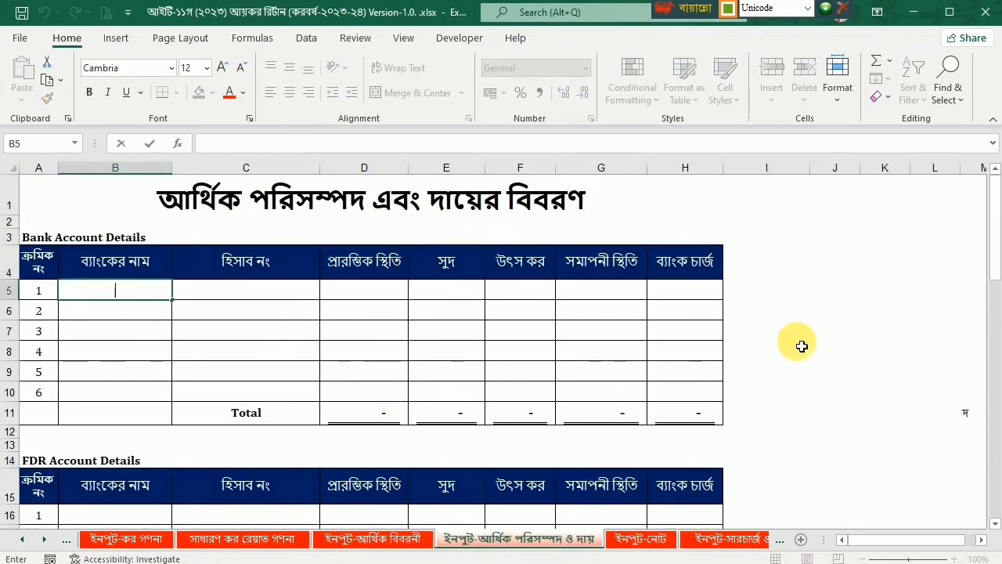
{"action": "left_click", "coordinate": [726, 14]}
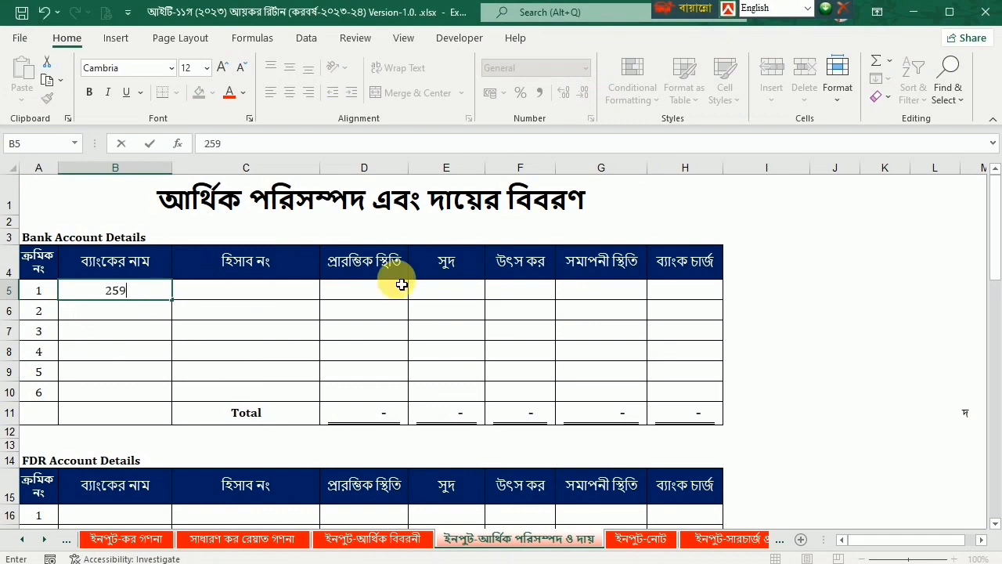
{"action": "key", "text": "Tab"}
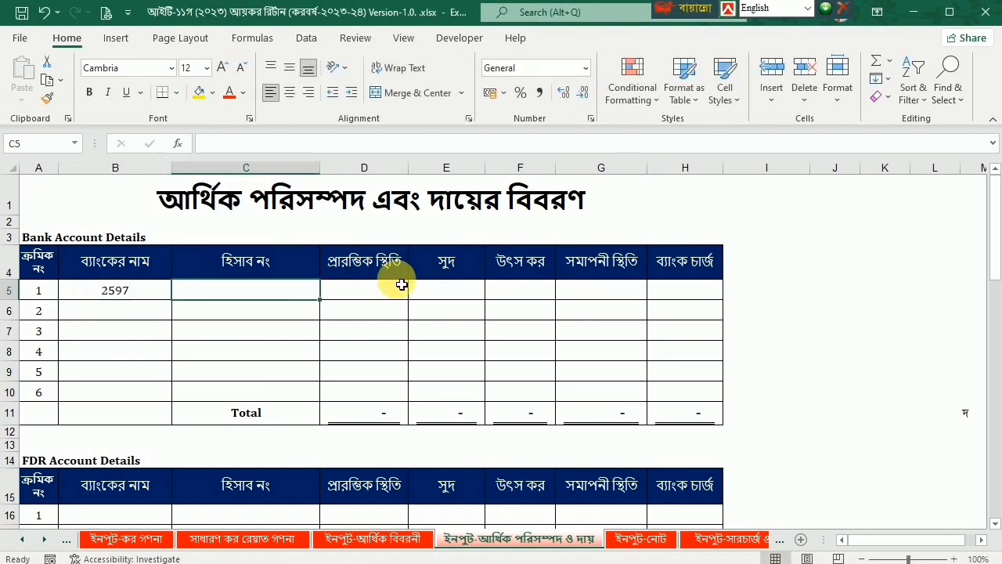
{"action": "key", "text": "shift+Tab"}
{"action": "type", "text": "IB"}
{"action": "key", "text": "Tab"}
{"action": "type", "text": "2"}
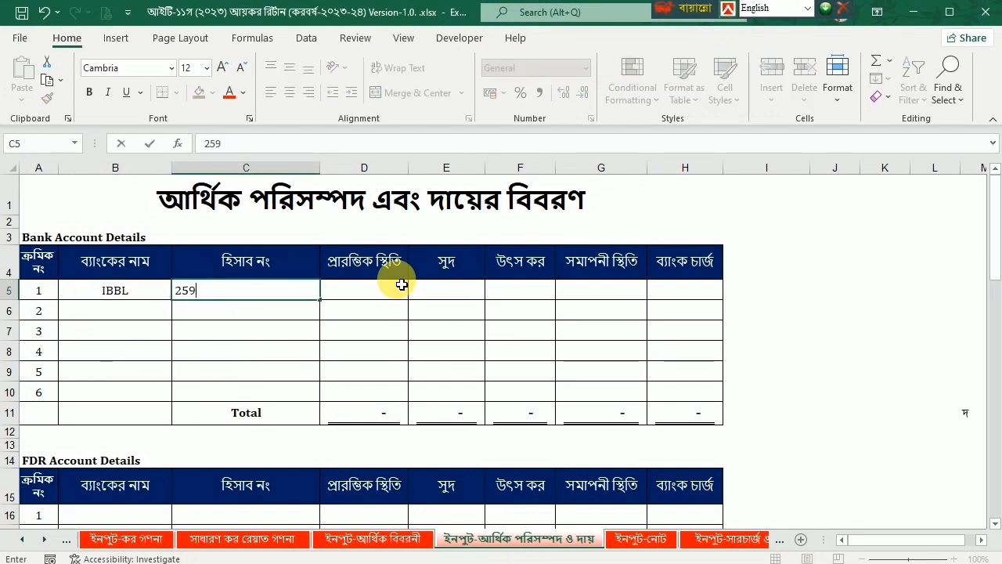
{"action": "key", "text": "Tab"}
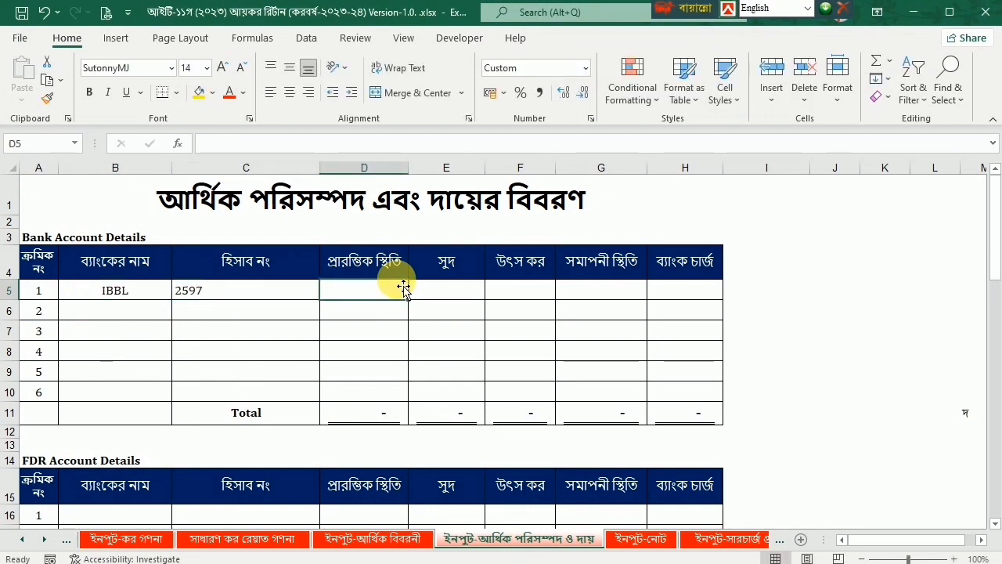
Step: Enter 532300 as the IBBL account's opening balance (প্রারম্ভিক স্থিতি)
{"action": "key", "text": "alt+Tab"}
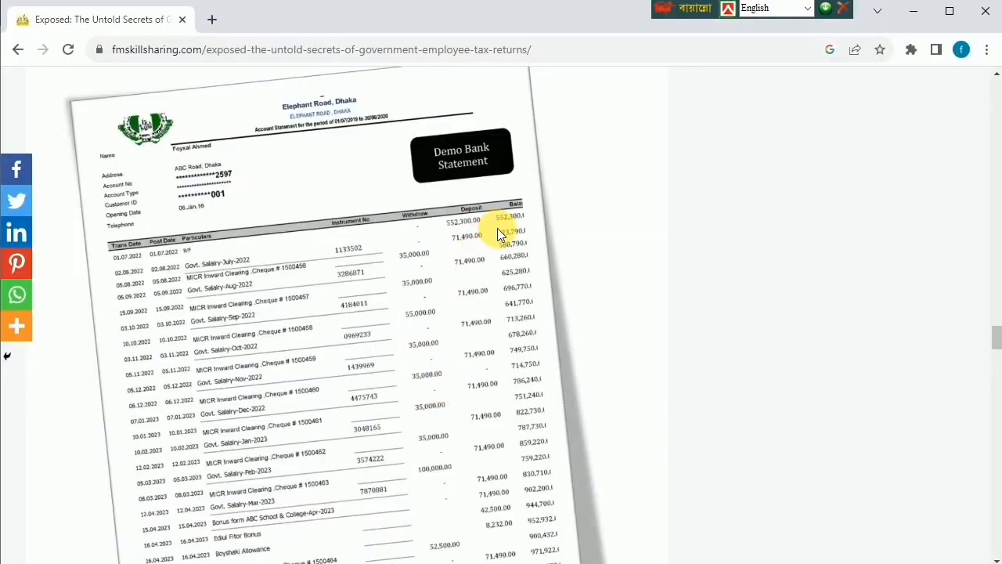
{"action": "key", "text": "alt+Tab"}
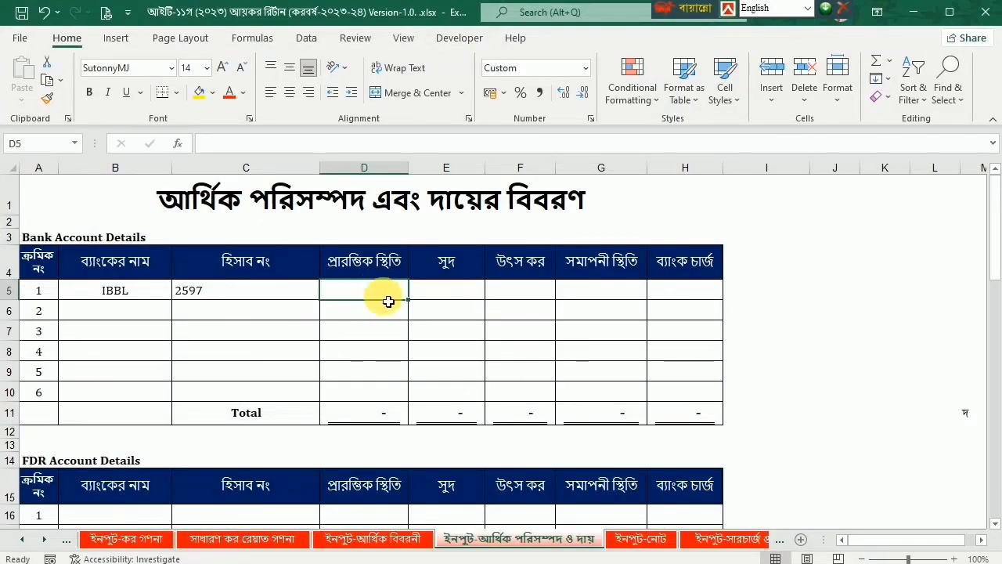
{"action": "type", "text": "5"}
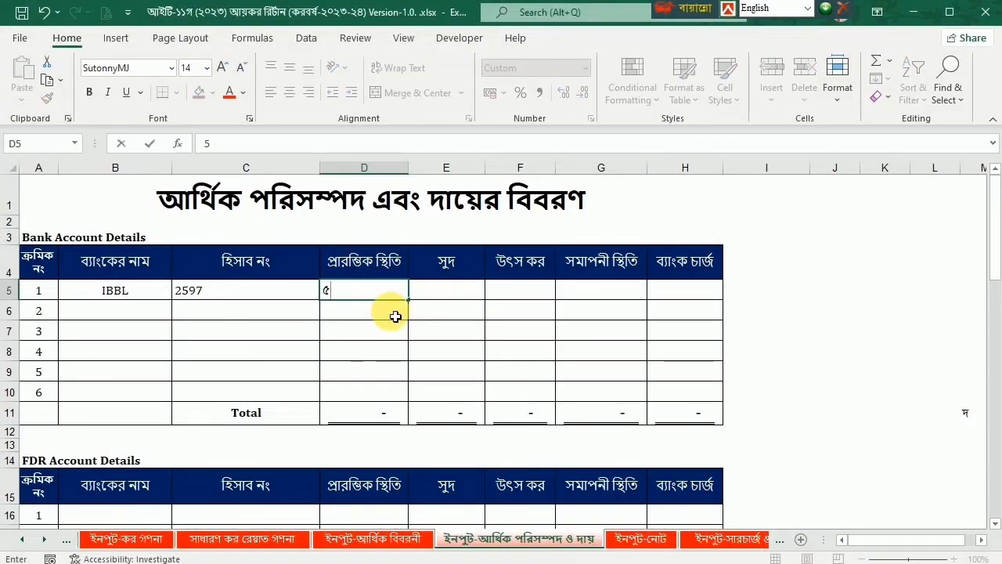
{"action": "type", "text": "32300"}
{"action": "key", "text": "Return"}
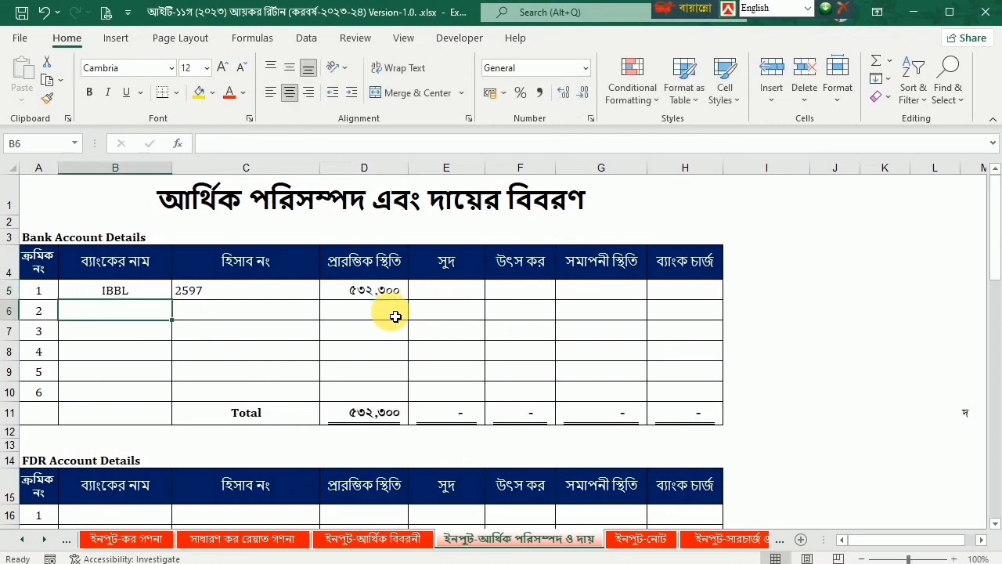
Step: Recheck the bank statement and correct the IBBL account's opening balance (প্রারম্ভিক স্থিতি) to 552300
{"action": "key", "text": "alt+Tab"}
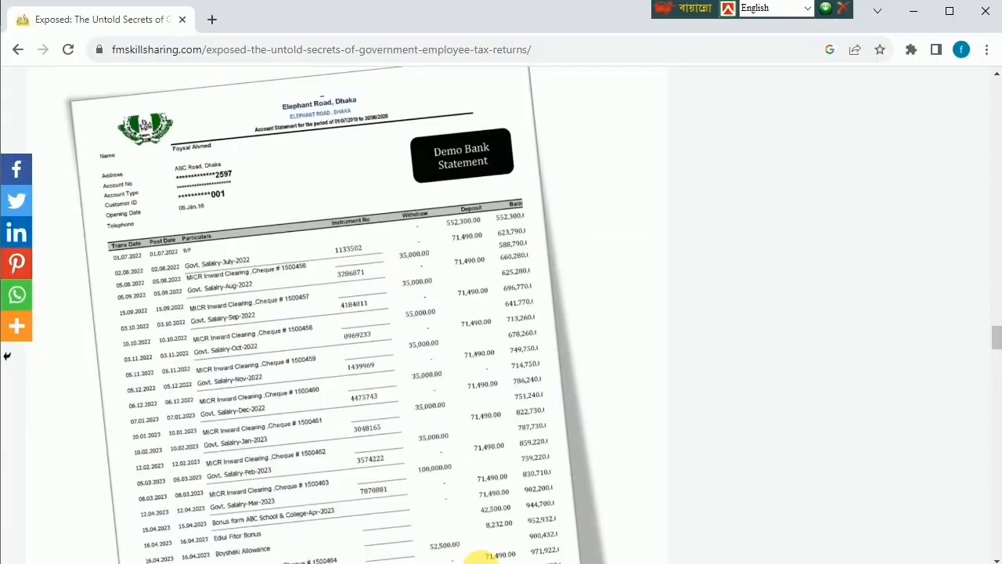
{"action": "key", "text": "alt+Tab"}
{"action": "double_click", "coordinate": [362, 290]}
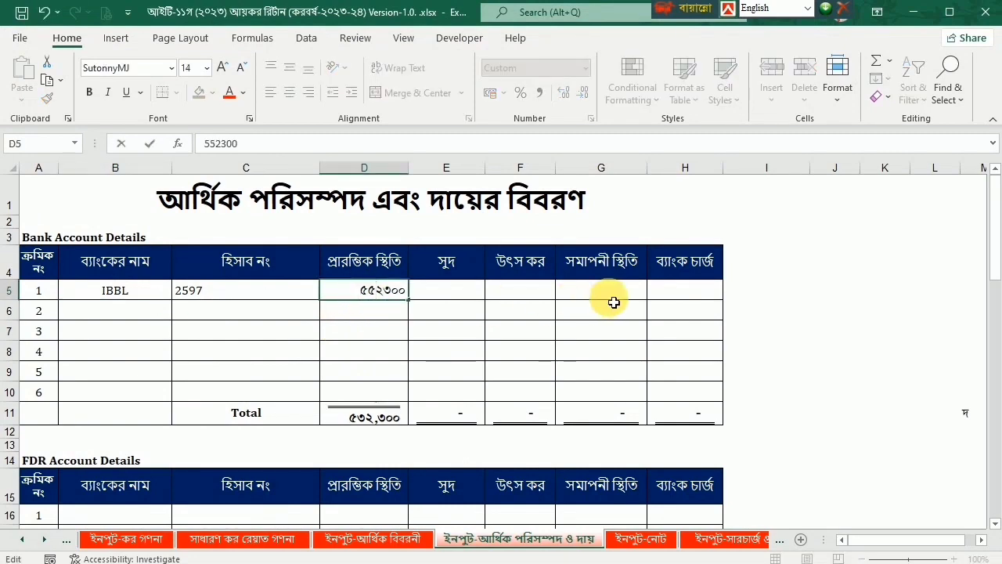
{"action": "key", "text": "Return"}
{"action": "key", "text": "Up"}
{"action": "key", "text": "Right"}
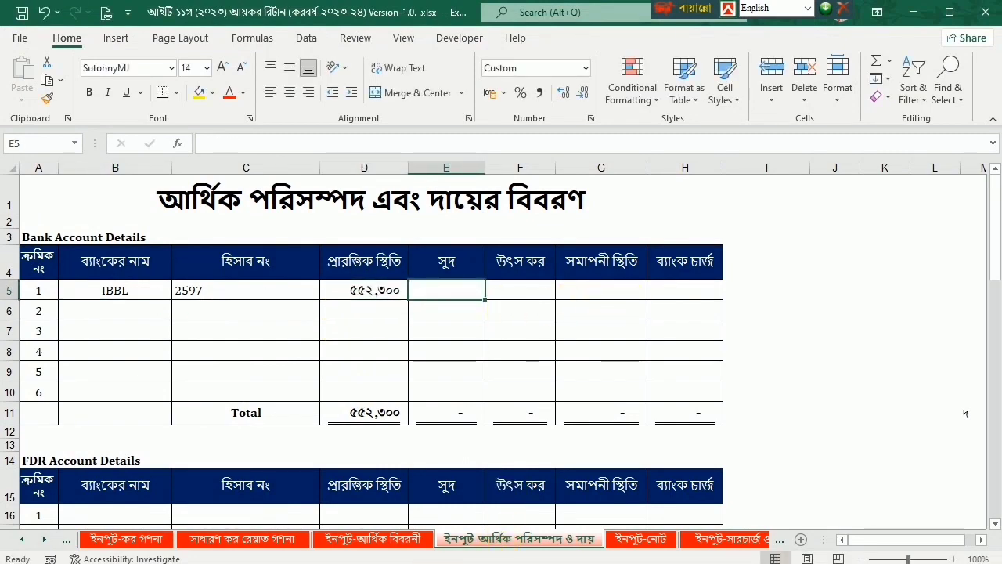
Step: Enter the bank statement's interest of 5300 in the IBBL account's সুদ column
{"action": "key", "text": "alt+Tab"}
{"action": "scroll", "coordinate": [549, 281], "scroll_direction": "down", "scroll_amount": 2}
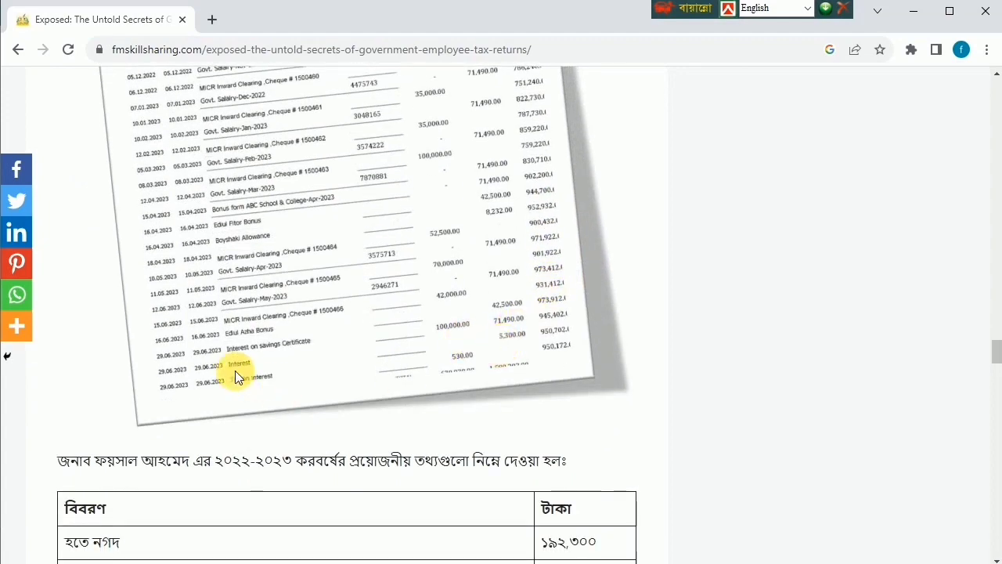
{"action": "key", "text": "alt+Tab"}
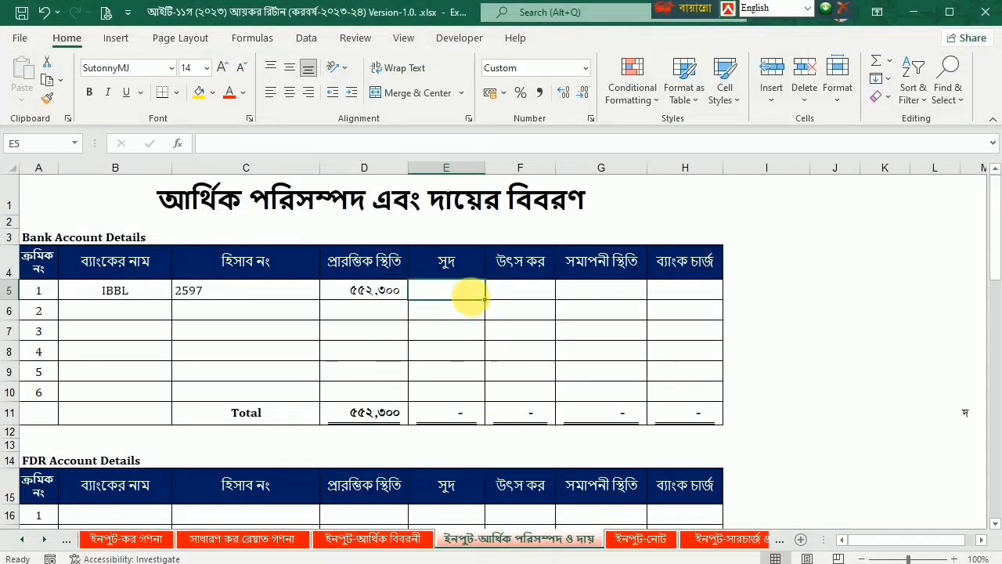
{"action": "type", "text": "5300"}
{"action": "key", "text": "Return"}
{"action": "key", "text": "Up"}
{"action": "key", "text": "Right"}
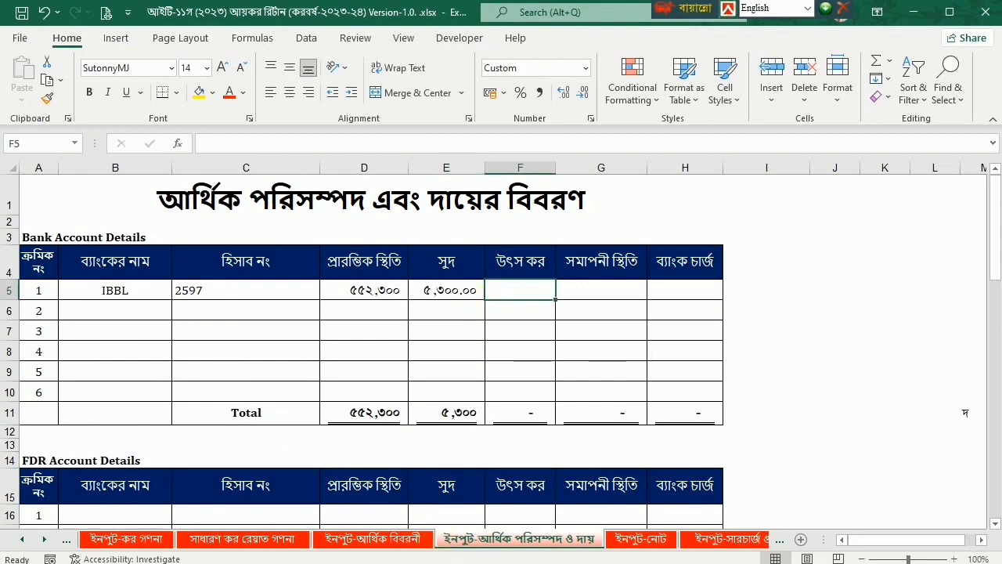
Step: Enter the statement's tax on interest, 530, in the IBBL account's উৎস কর column
{"action": "key", "text": "alt+Tab"}
{"action": "key", "text": "alt+Tab"}
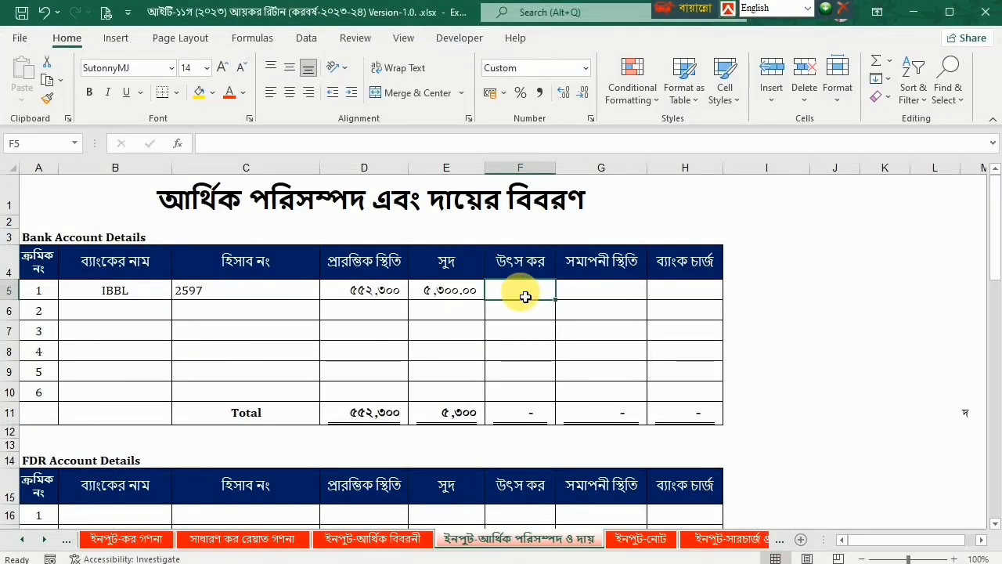
{"action": "type", "text": "530"}
{"action": "key", "text": "Return"}
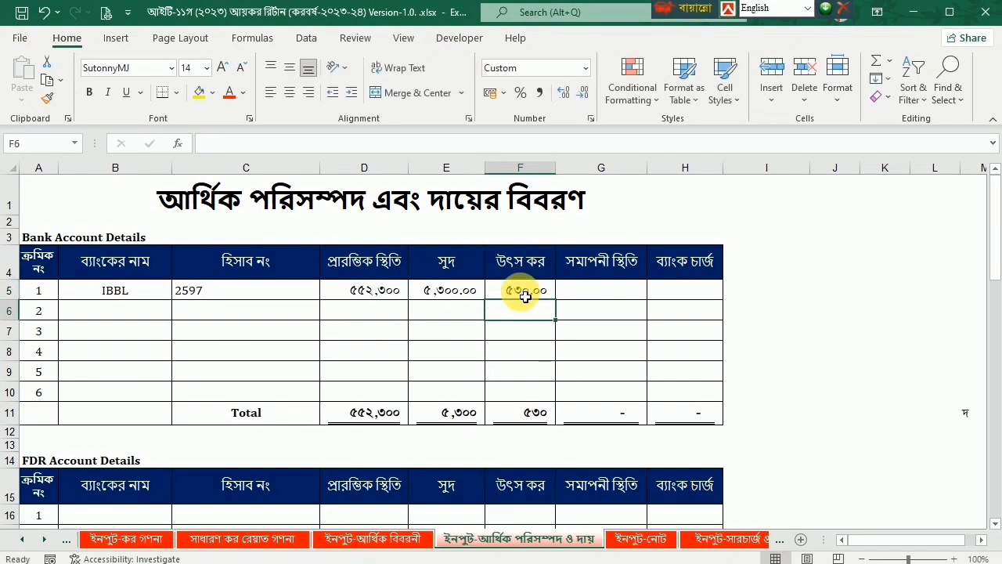
Step: Enter the statement's final balance, 950172, as the IBBL account's closing balance (সমাপনী স্থিতি)
{"action": "key", "text": "alt+Tab"}
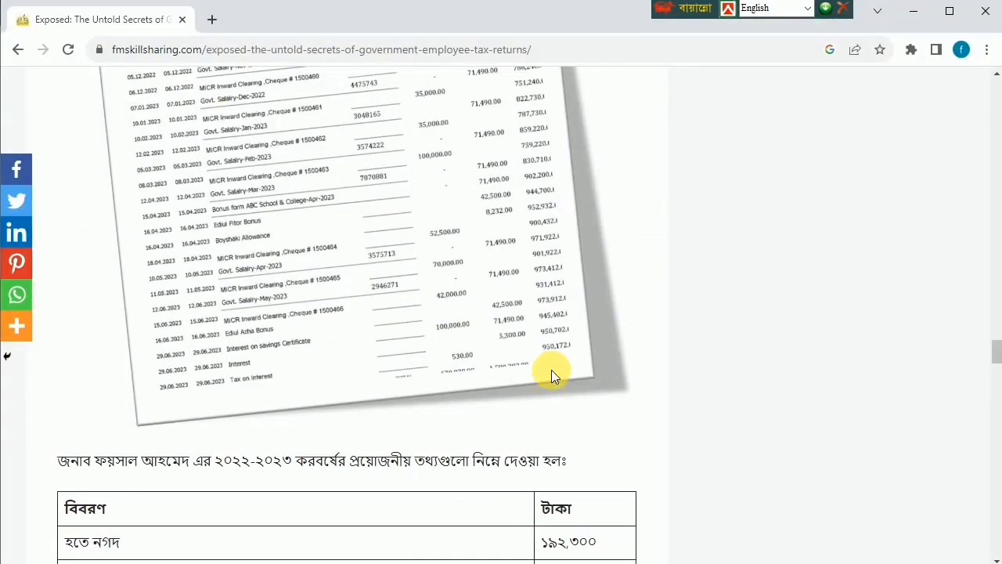
{"action": "key", "text": "alt+Tab"}
{"action": "left_click", "coordinate": [586, 300]}
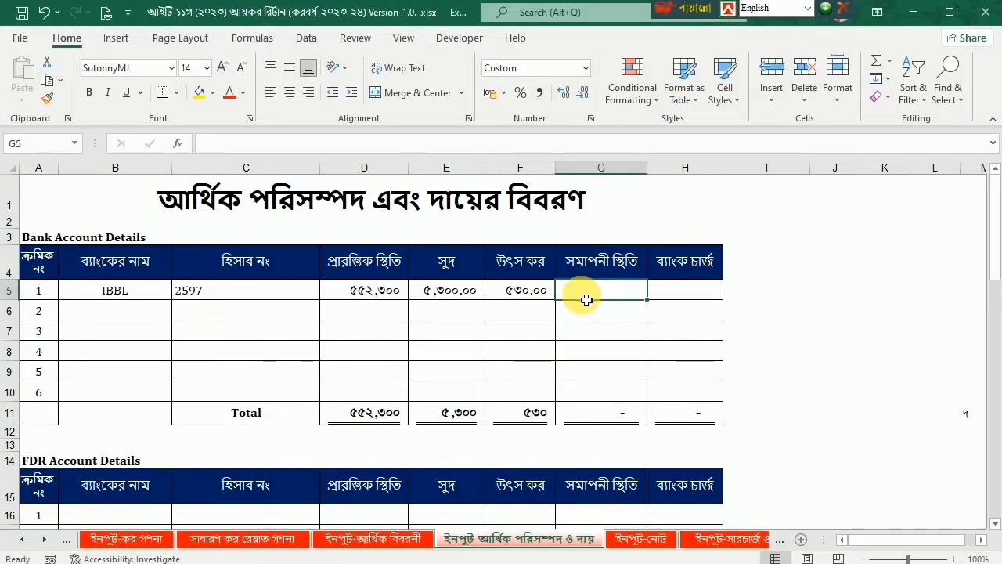
{"action": "type", "text": "950172"}
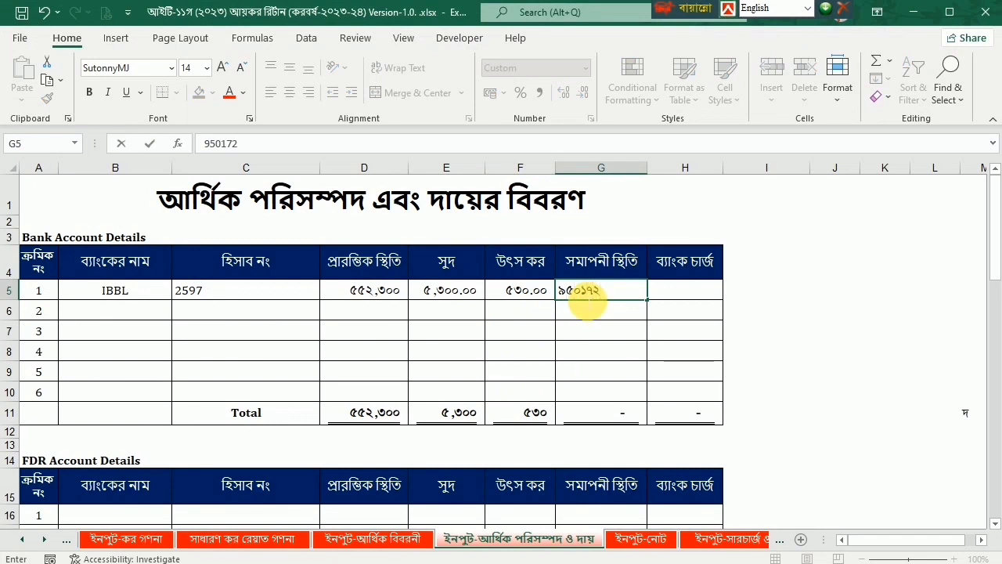
{"action": "key", "text": "Return"}
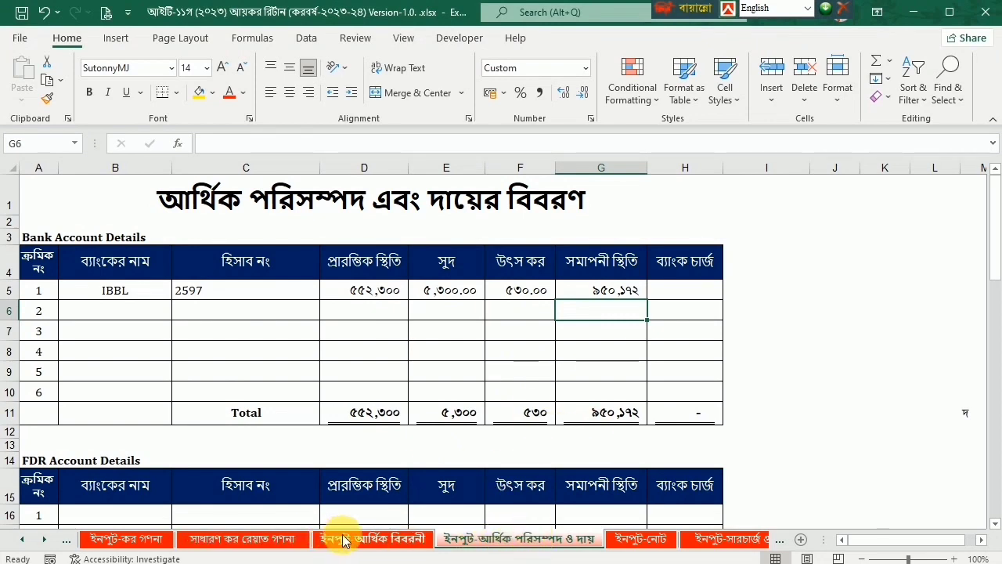
Step: Check the bank interest income cell I480 and its linked formula on the ইনপুট-কর গণনা sheet
{"action": "left_click", "coordinate": [141, 539]}
{"action": "scroll", "coordinate": [280, 423], "scroll_direction": "up", "scroll_amount": 12}
{"action": "scroll", "coordinate": [282, 414], "scroll_direction": "up", "scroll_amount": 18}
{"action": "scroll", "coordinate": [282, 414], "scroll_direction": "up", "scroll_amount": 3}
{"action": "left_click", "coordinate": [727, 373]}
{"action": "scroll", "coordinate": [703, 374], "scroll_direction": "up", "scroll_amount": 1}
{"action": "scroll", "coordinate": [704, 373], "scroll_direction": "up", "scroll_amount": 5}
Step: Review the source tax on bank interest in the minimum tax and উৎস কর প্রদান sections, including the salary advance tax cell
{"action": "scroll", "coordinate": [700, 375], "scroll_direction": "down", "scroll_amount": 20}
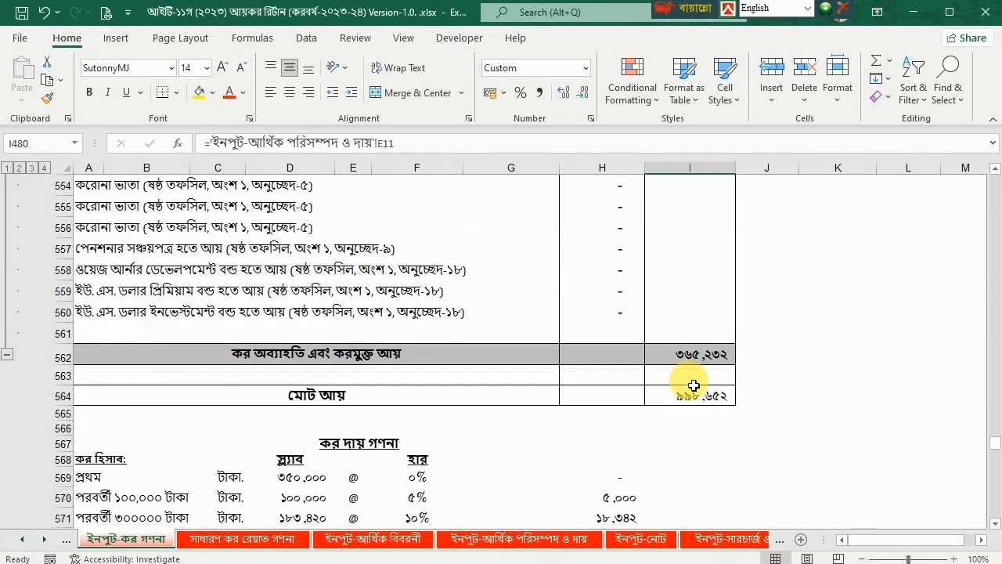
{"action": "scroll", "coordinate": [693, 385], "scroll_direction": "down", "scroll_amount": 10}
{"action": "mouse_move", "coordinate": [432, 327]}
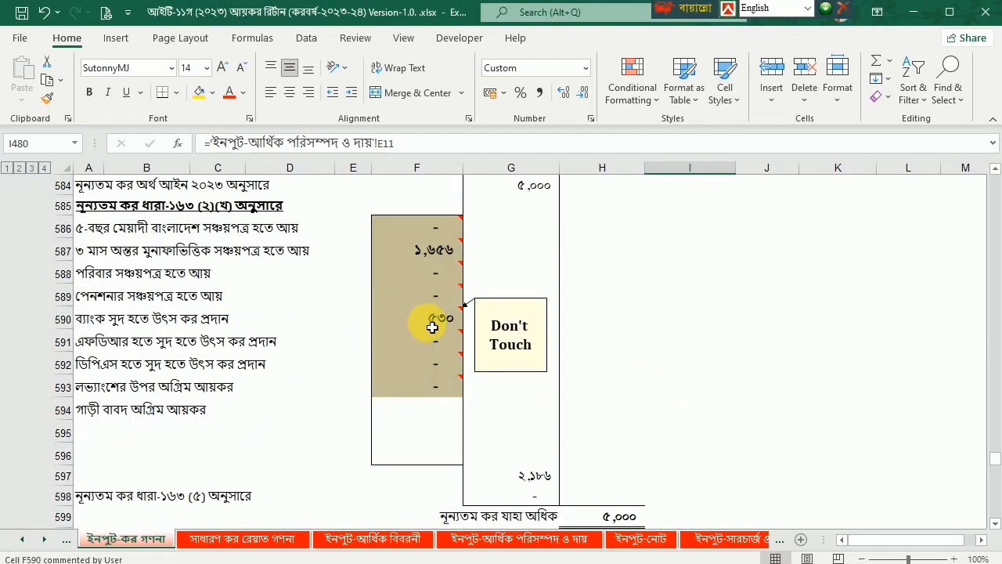
{"action": "scroll", "coordinate": [432, 328], "scroll_direction": "down", "scroll_amount": 10}
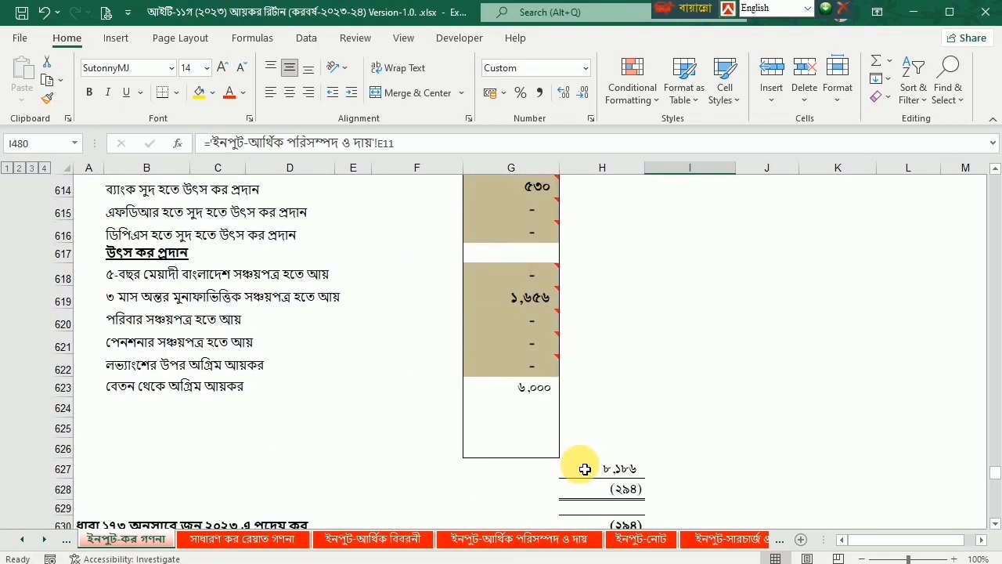
{"action": "scroll", "coordinate": [585, 468], "scroll_direction": "up", "scroll_amount": 1}
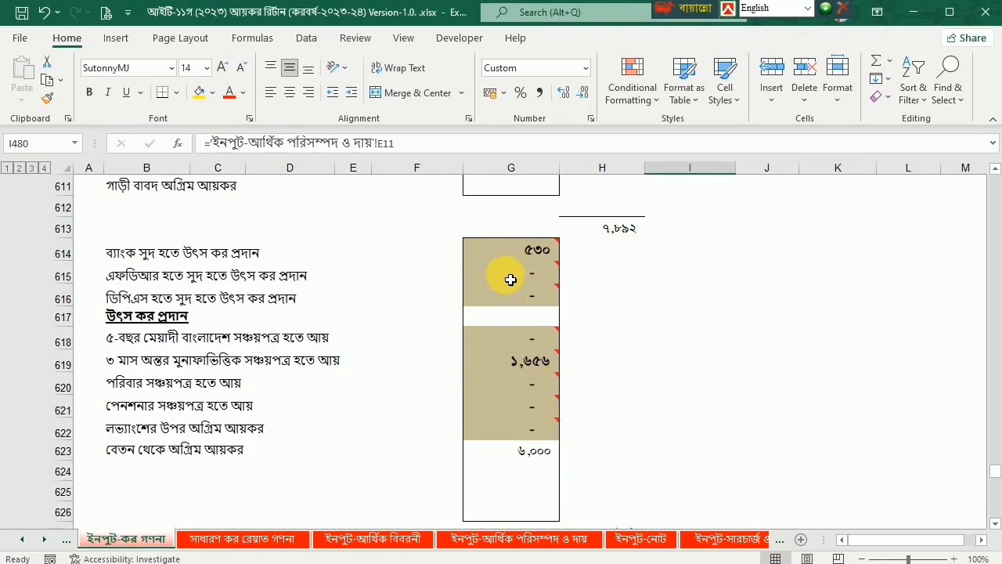
{"action": "left_click", "coordinate": [509, 329]}
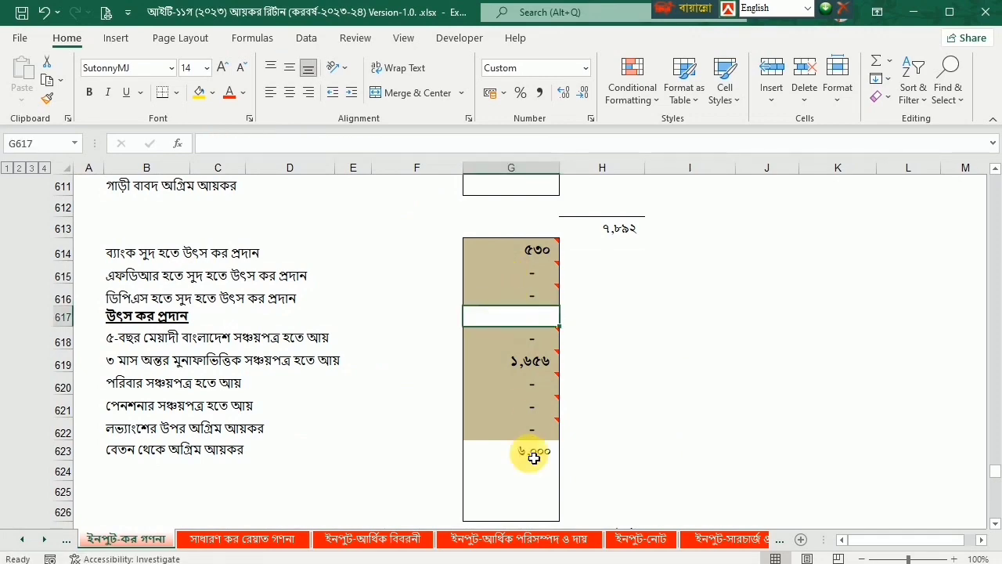
{"action": "left_click", "coordinate": [521, 458]}
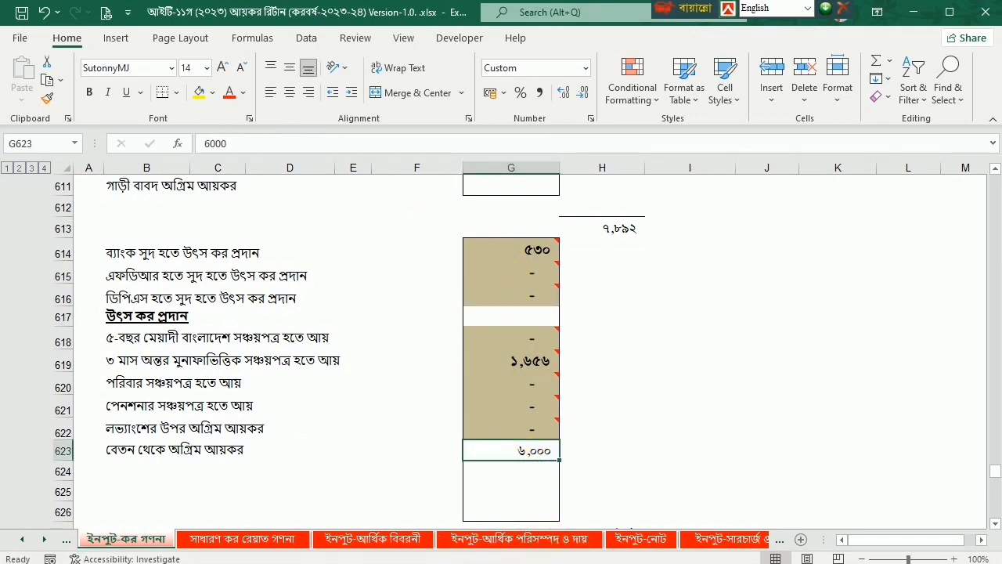
Step: Copy the article's 2022-2023 cash in hand, ১৯২,৩০০, into হাতে নগদ cell C46 on the ইনপুট-নোট sheet
{"action": "key", "text": "alt+Tab"}
{"action": "scroll", "coordinate": [393, 313], "scroll_direction": "down", "scroll_amount": 4}
{"action": "scroll", "coordinate": [394, 324], "scroll_direction": "down", "scroll_amount": 1}
{"action": "scroll", "coordinate": [391, 327], "scroll_direction": "up", "scroll_amount": 1}
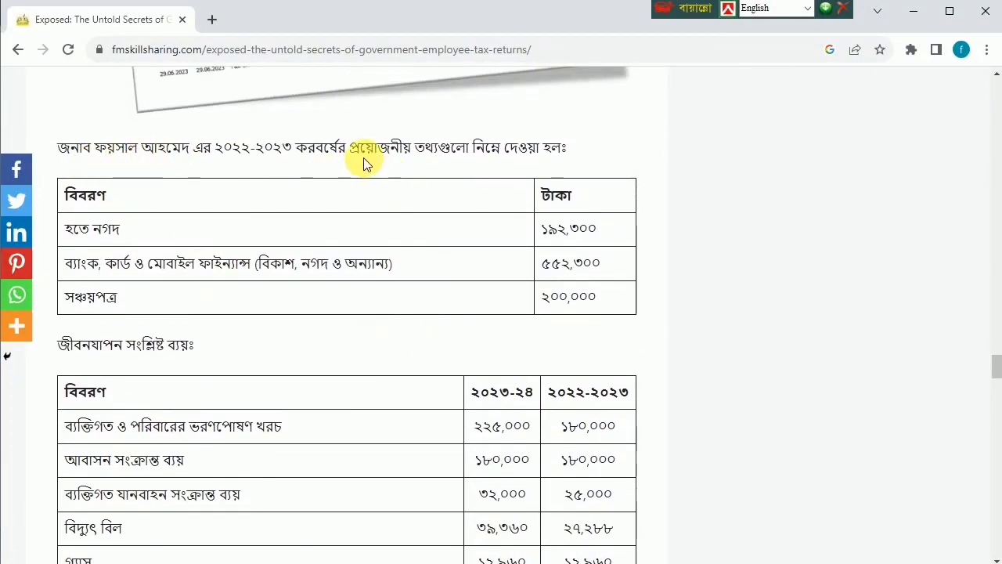
{"action": "key", "text": "alt+Tab"}
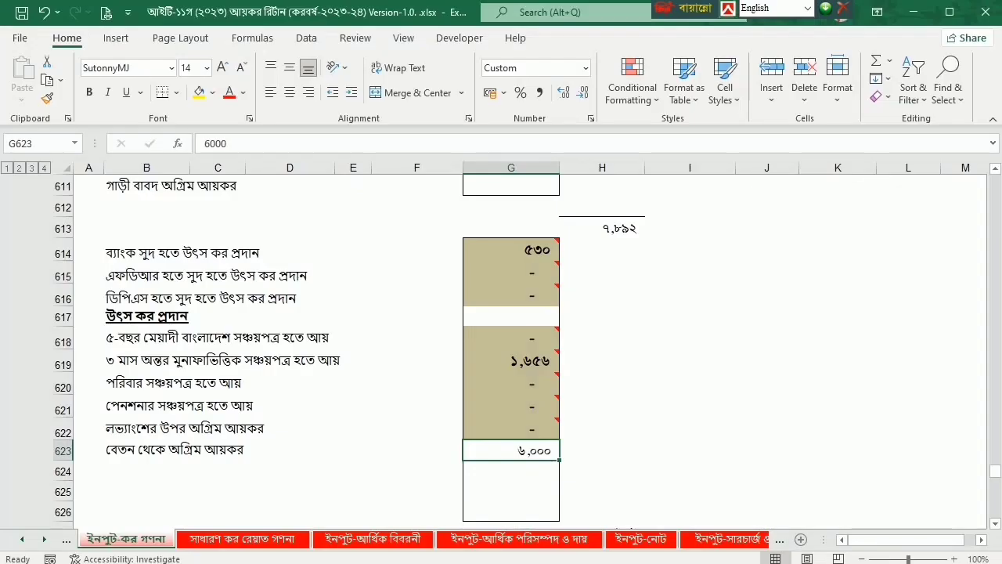
{"action": "left_click", "coordinate": [662, 539]}
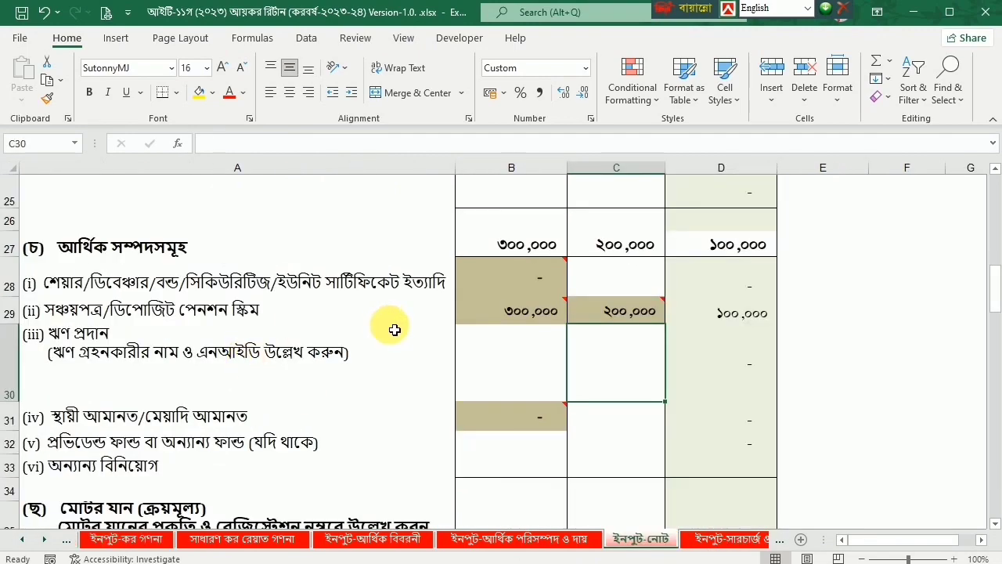
{"action": "scroll", "coordinate": [391, 329], "scroll_direction": "down", "scroll_amount": 3}
{"action": "scroll", "coordinate": [396, 331], "scroll_direction": "down", "scroll_amount": 2}
{"action": "scroll", "coordinate": [394, 327], "scroll_direction": "up", "scroll_amount": 1}
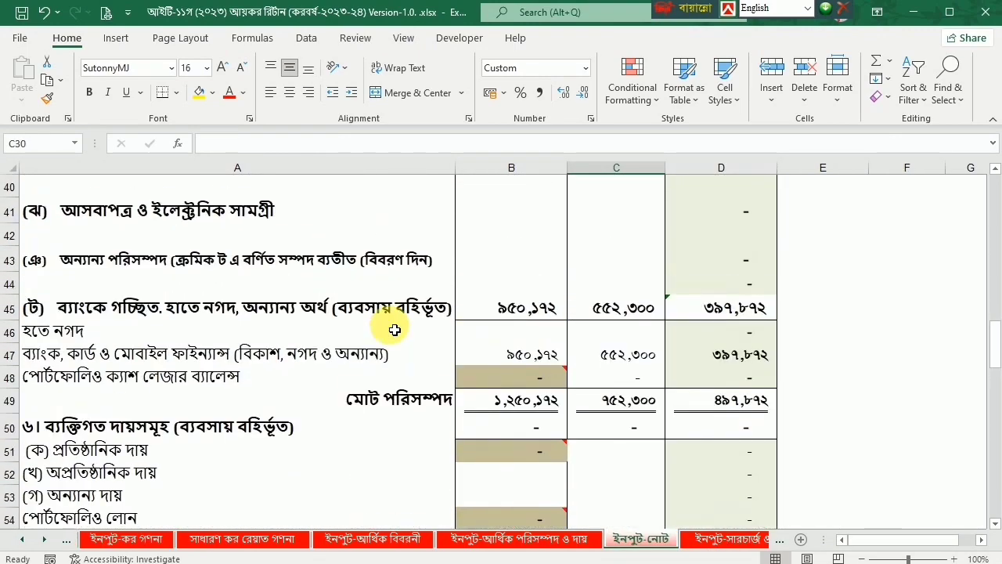
{"action": "left_click", "coordinate": [622, 341]}
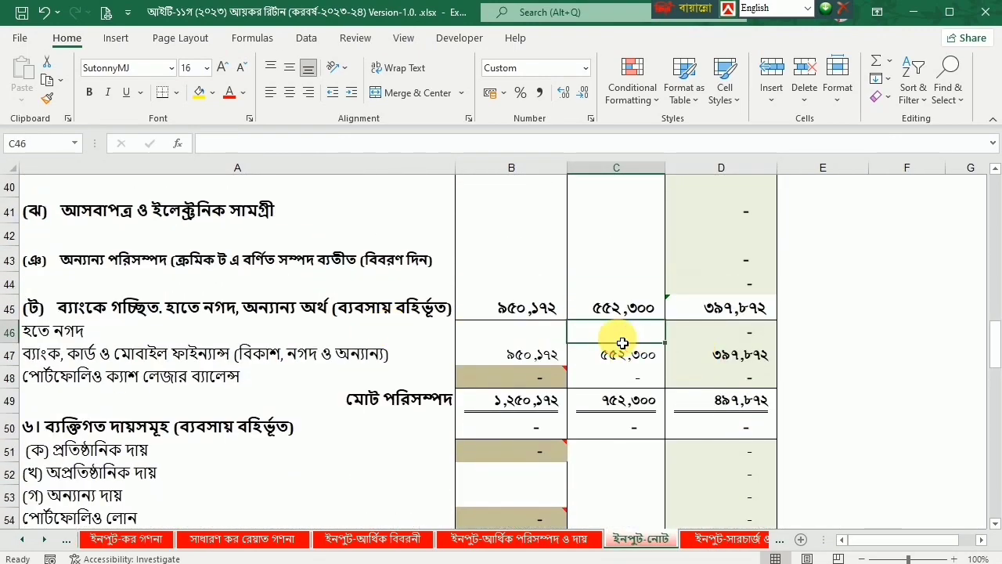
{"action": "left_click", "coordinate": [433, 557]}
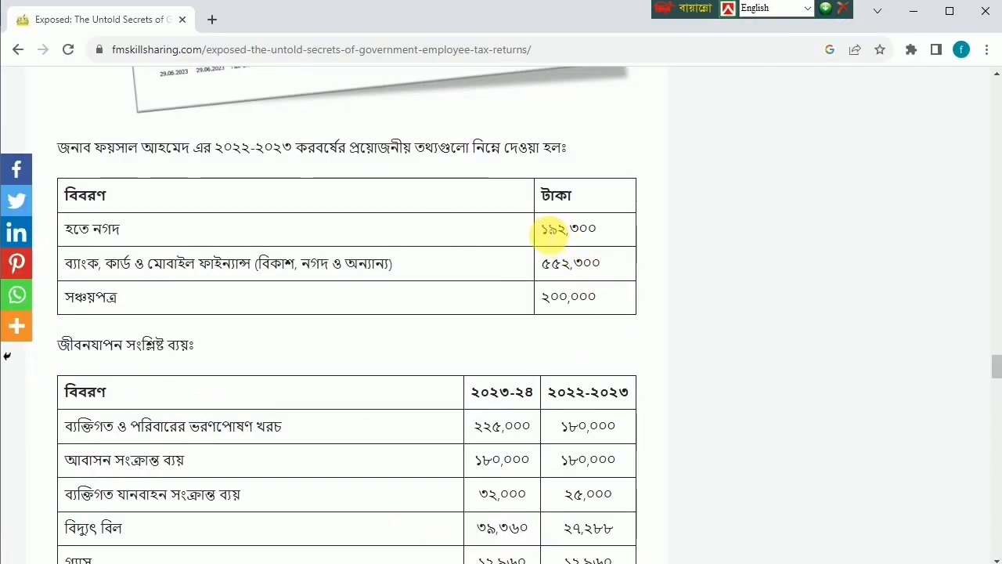
{"action": "left_click_drag", "start_coordinate": [548, 229], "coordinate": [620, 230]}
{"action": "key", "text": "ctrl+c"}
{"action": "left_click", "coordinate": [501, 557]}
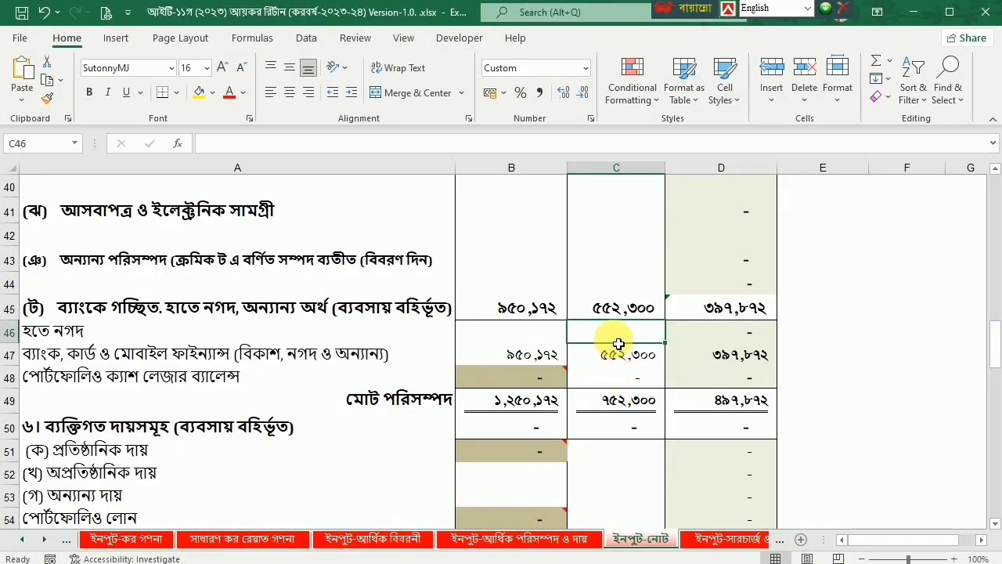
{"action": "key", "text": "ctrl+v"}
{"action": "left_click", "coordinate": [620, 419]}
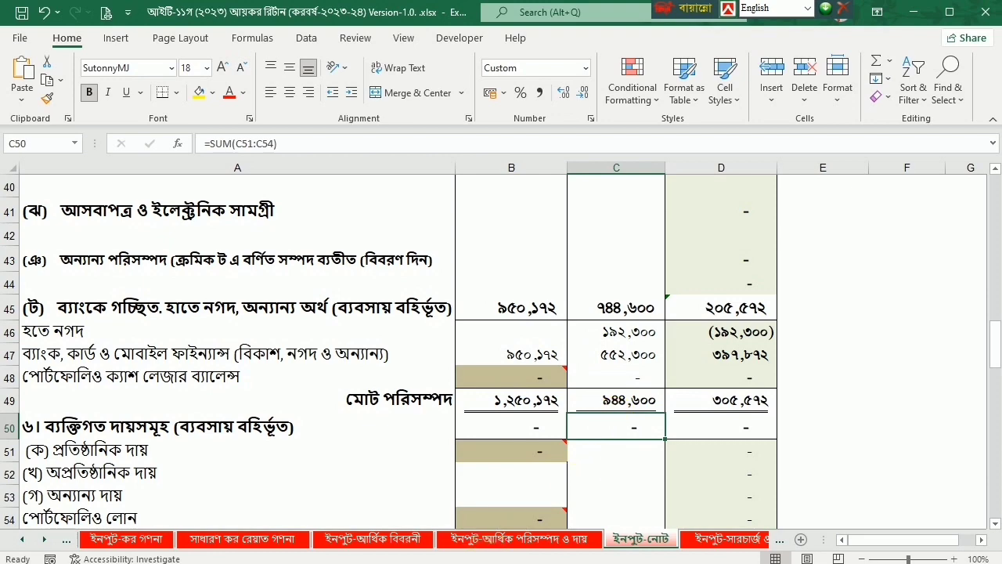
Step: Enter the article's 2022-2023 figure ১৮০,০০০ as previous-year personal and family maintenance (C73) and housing expense (C74) in the living expenses section
{"action": "key", "text": "alt+Tab"}
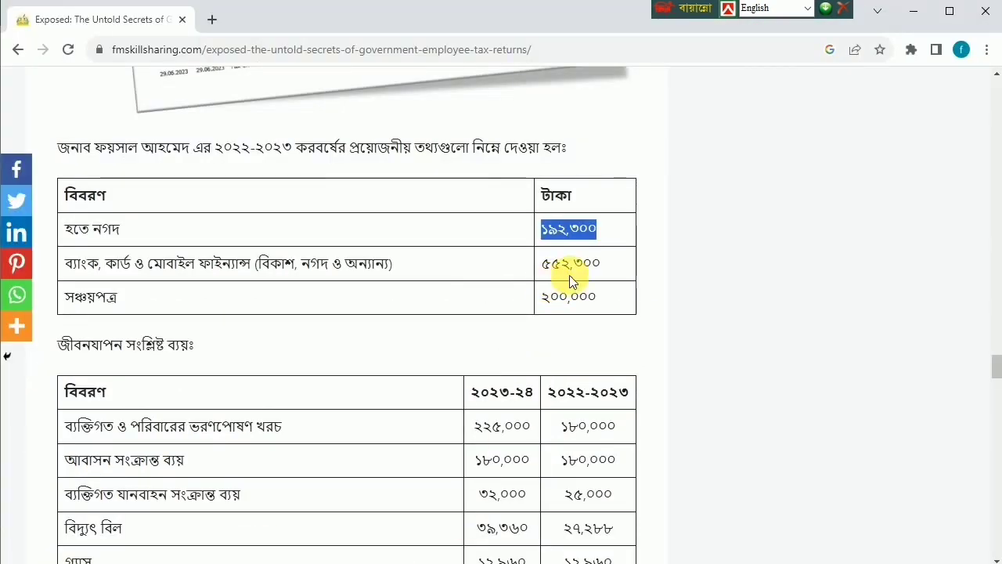
{"action": "scroll", "coordinate": [583, 368], "scroll_direction": "down", "scroll_amount": 1}
{"action": "scroll", "coordinate": [582, 381], "scroll_direction": "down", "scroll_amount": 2}
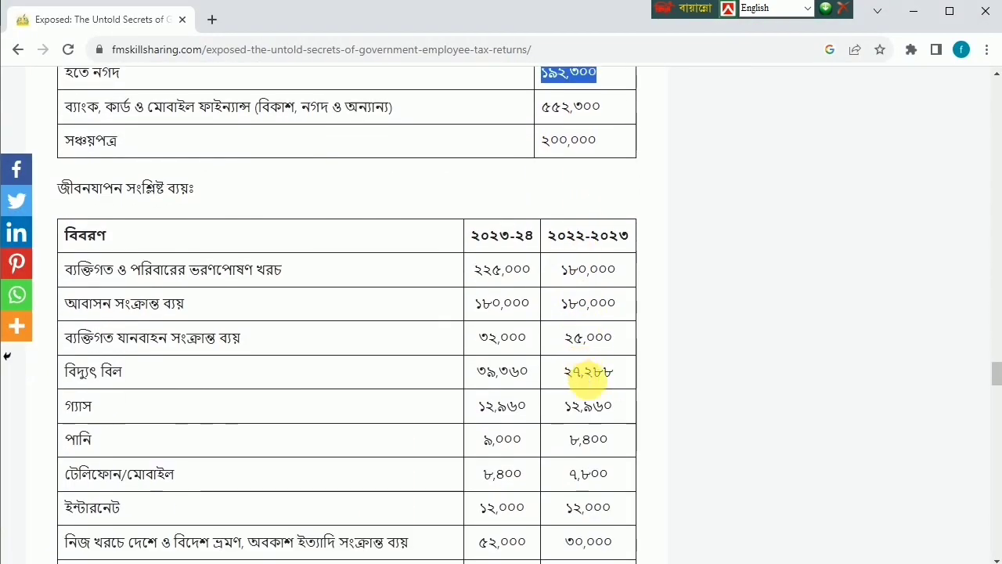
{"action": "scroll", "coordinate": [582, 382], "scroll_direction": "up", "scroll_amount": 1}
{"action": "scroll", "coordinate": [586, 384], "scroll_direction": "down", "scroll_amount": 2}
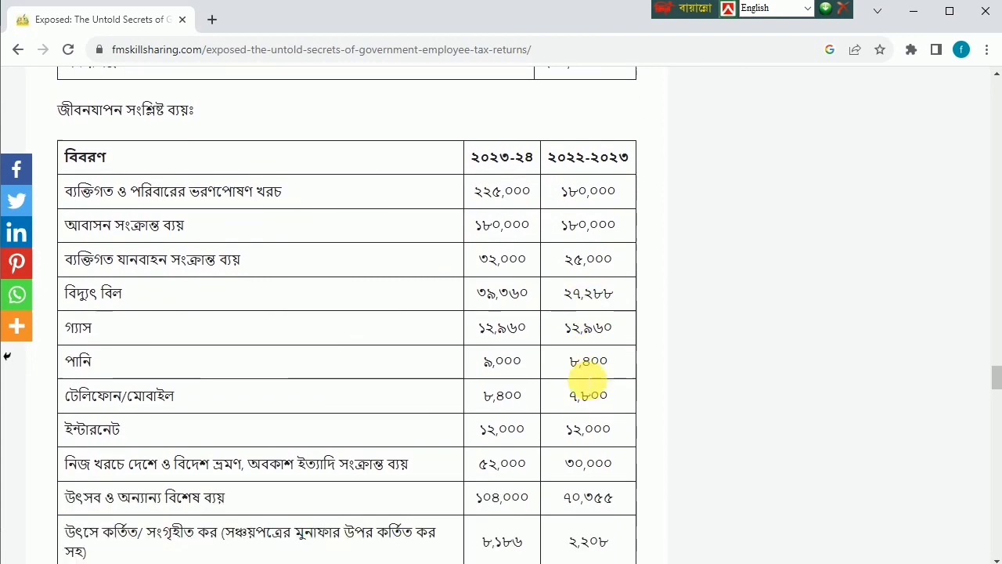
{"action": "key", "text": "alt+Tab"}
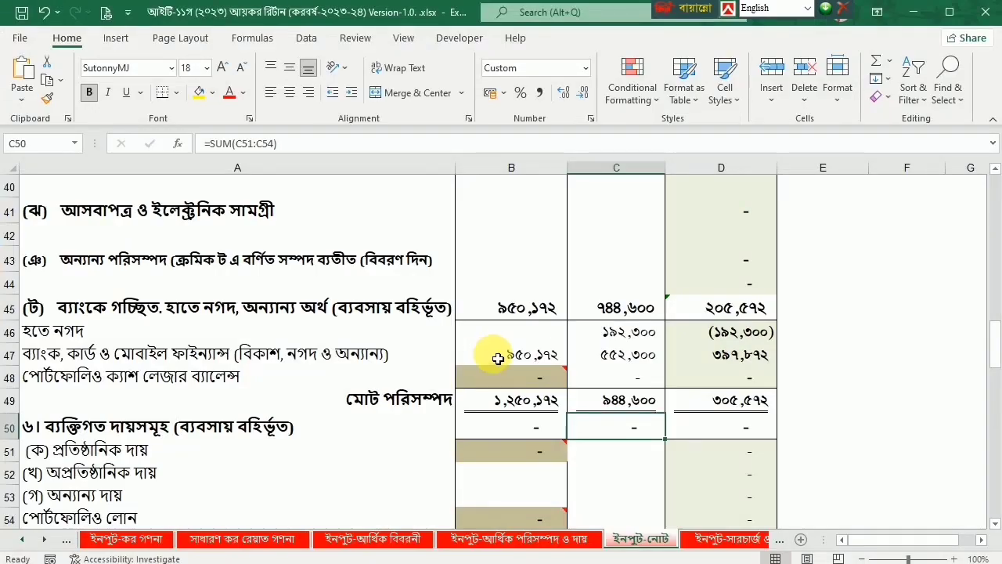
{"action": "scroll", "coordinate": [493, 362], "scroll_direction": "down", "scroll_amount": 5}
{"action": "scroll", "coordinate": [498, 364], "scroll_direction": "down", "scroll_amount": 3}
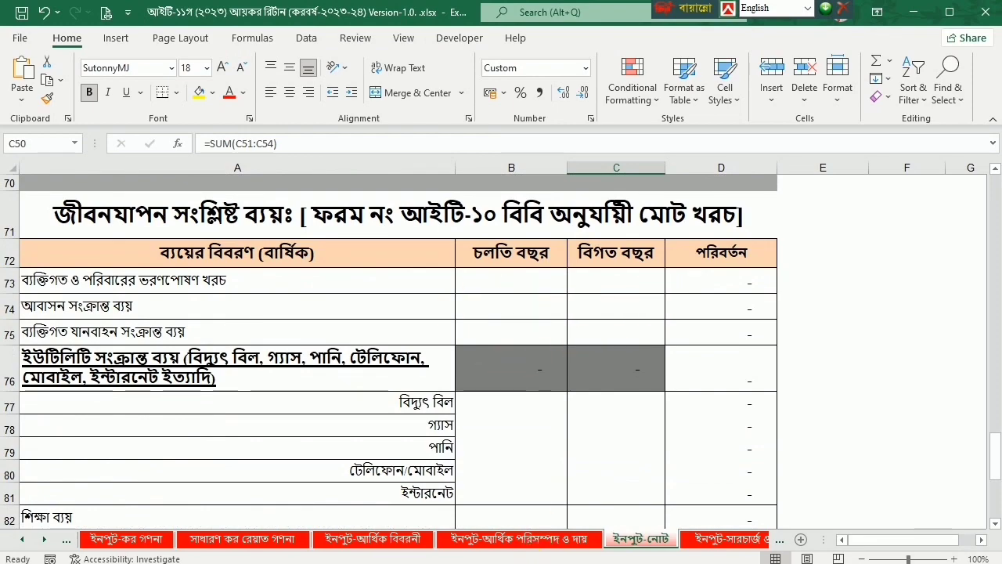
{"action": "key", "text": "alt+Tab"}
{"action": "scroll", "coordinate": [499, 219], "scroll_direction": "up", "scroll_amount": 2}
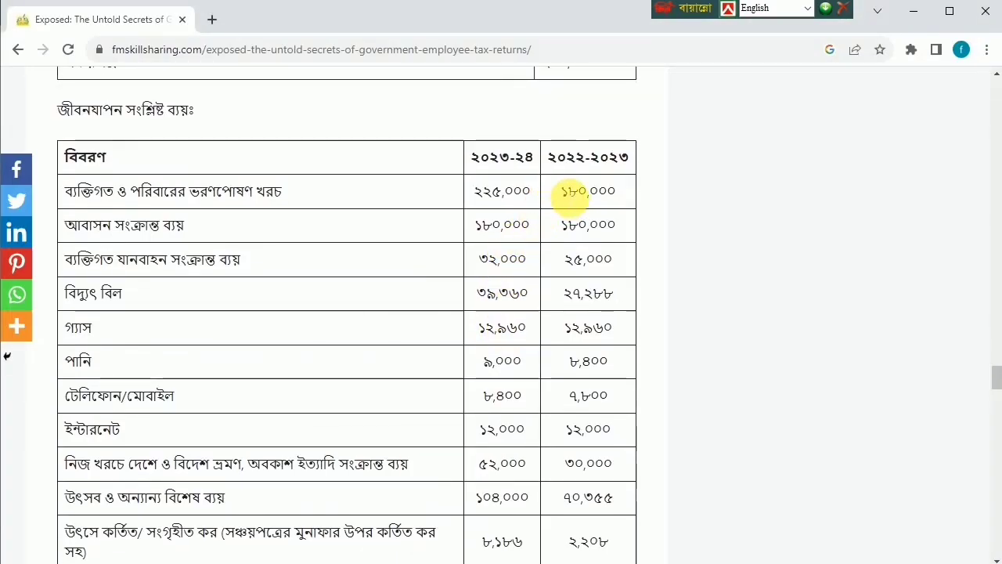
{"action": "left_click_drag", "start_coordinate": [562, 192], "coordinate": [618, 186]}
{"action": "key", "text": "ctrl+c"}
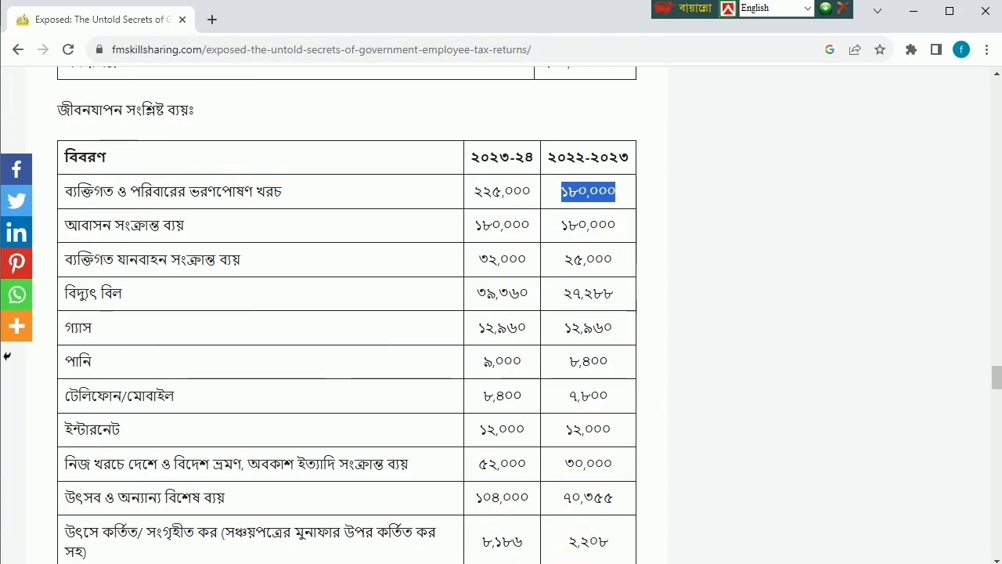
{"action": "key", "text": "alt+Tab"}
{"action": "key", "text": "ctrl+v"}
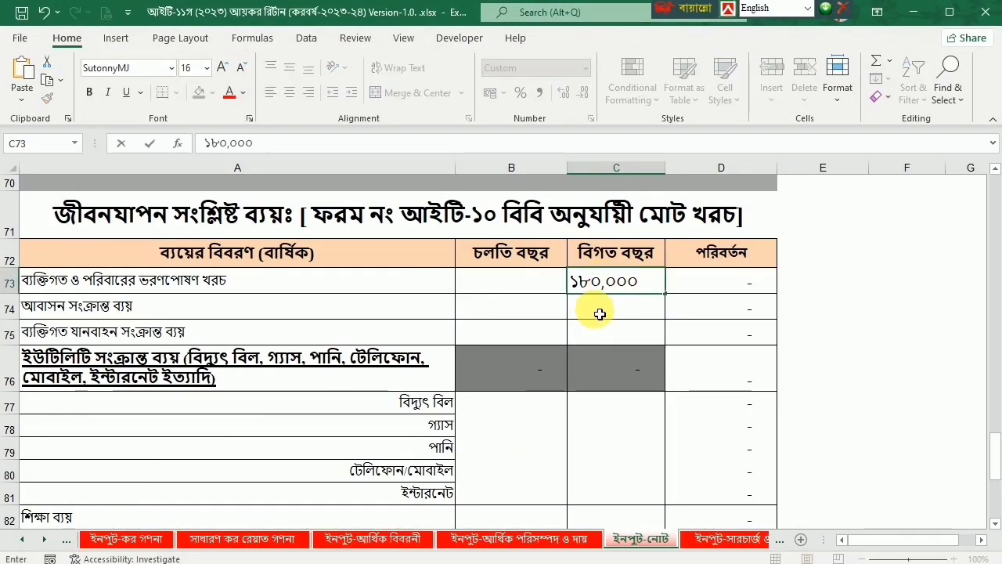
{"action": "double_click", "coordinate": [592, 309]}
{"action": "key", "text": "ctrl+v"}
Step: Enter the article's 2023-24 personal and family maintenance expense, ২২৫,০০০, in the চলতি বছর column (B73)
{"action": "key", "text": "alt+Tab"}
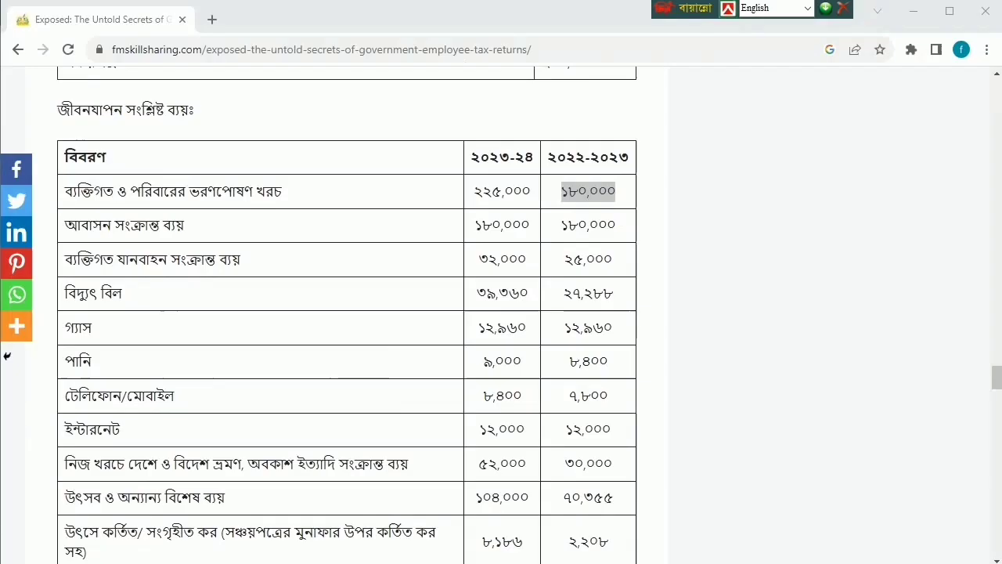
{"action": "left_click_drag", "start_coordinate": [473, 191], "coordinate": [533, 195]}
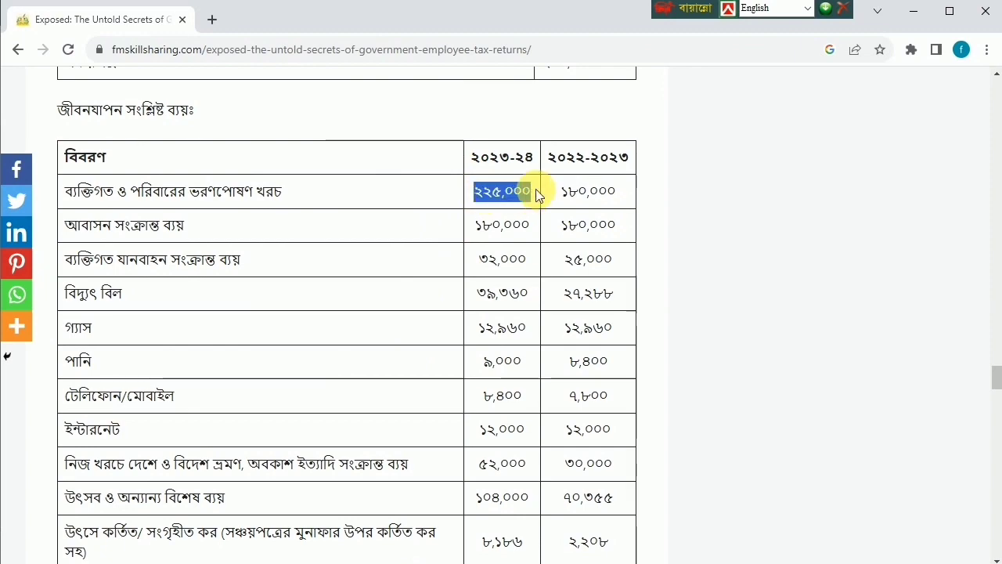
{"action": "key", "text": "alt+Tab"}
{"action": "double_click", "coordinate": [530, 288]}
{"action": "type", "text": "২২৫,০০০"}
{"action": "key", "text": "Return"}
Step: Copy the previous-year housing expense of 180000 from C74 into the current-year cell B74
{"action": "left_click", "coordinate": [604, 311]}
{"action": "key", "text": "ctrl+c"}
{"action": "left_click", "coordinate": [506, 307]}
{"action": "key", "text": "ctrl+v"}
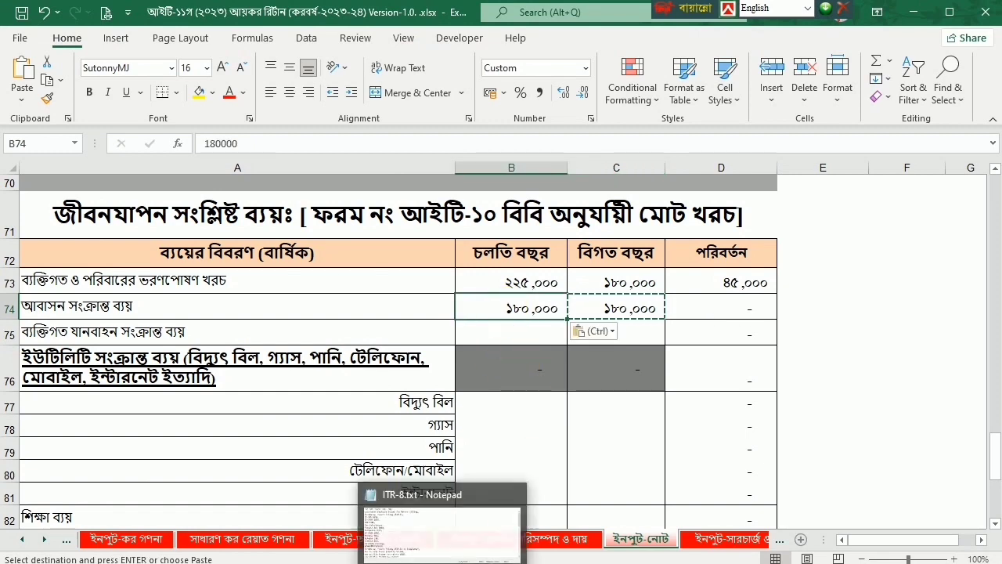
Step: Enter the personal vehicle expense in row 75: ৩২,০০০ for the current year and 25000 for the previous year
{"action": "key", "text": "alt+Tab"}
{"action": "left_click_drag", "start_coordinate": [479, 260], "coordinate": [528, 259]}
{"action": "key", "text": "alt+Tab"}
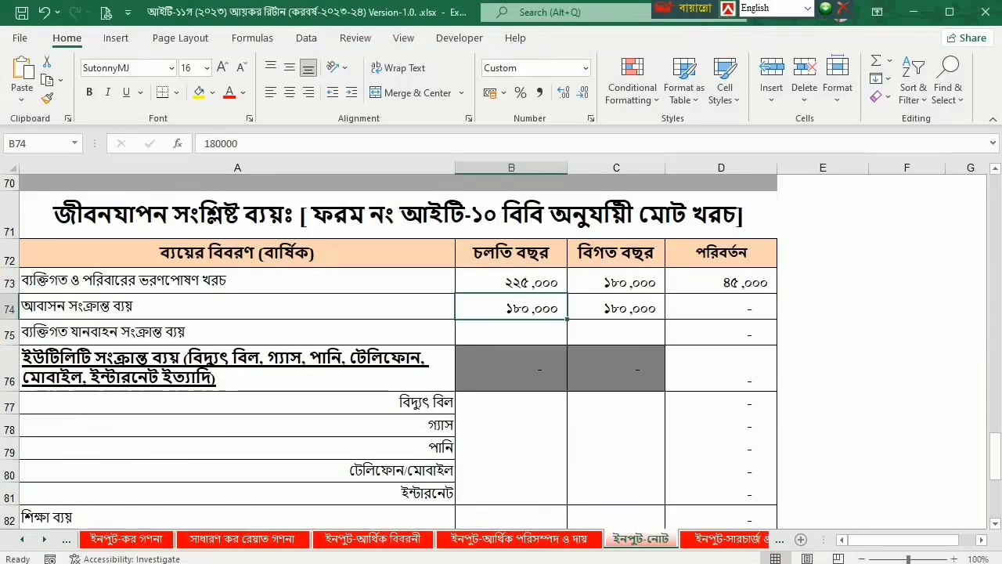
{"action": "double_click", "coordinate": [519, 334]}
{"action": "key", "text": "ctrl+v"}
{"action": "left_click", "coordinate": [600, 333]}
{"action": "type", "text": "25000"}
{"action": "key", "text": "Return"}
Step: Copy the article's 2023-24 electricity bill, ৩৯,৩৬০, into the current-year বিদ্যুৎ বিল cell B77
{"action": "scroll", "coordinate": [579, 414], "scroll_direction": "down", "scroll_amount": 1}
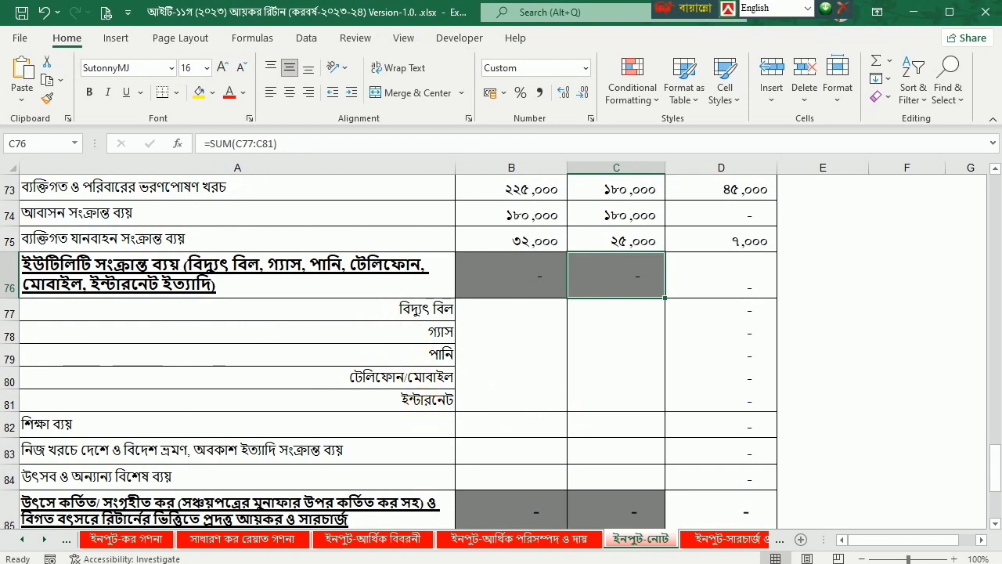
{"action": "left_click", "coordinate": [398, 563]}
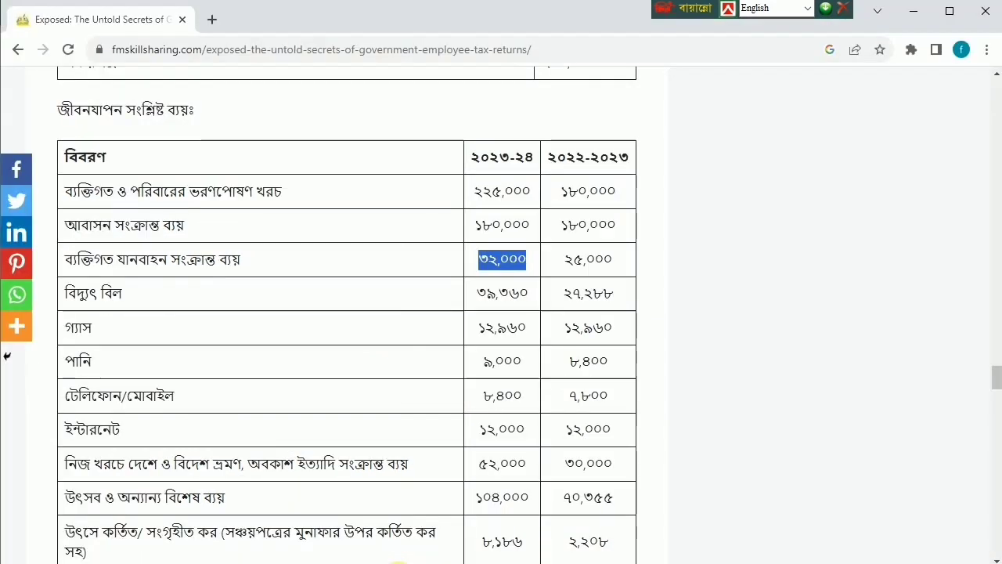
{"action": "double_click", "coordinate": [498, 296]}
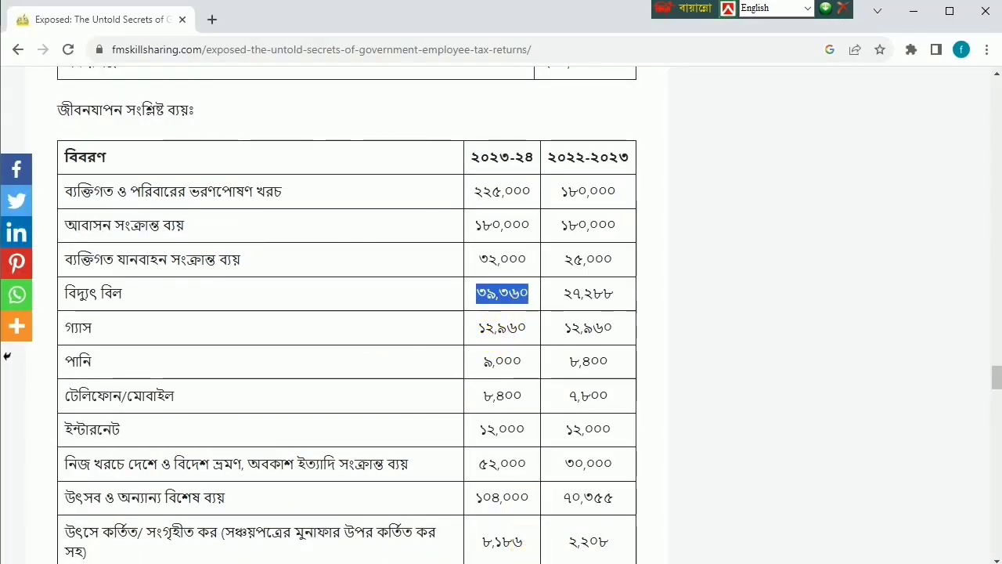
{"action": "key", "text": "ctrl+c"}
{"action": "key", "text": "alt+Tab"}
{"action": "double_click", "coordinate": [519, 311]}
{"action": "key", "text": "ctrl+v"}
{"action": "left_click", "coordinate": [602, 353]}
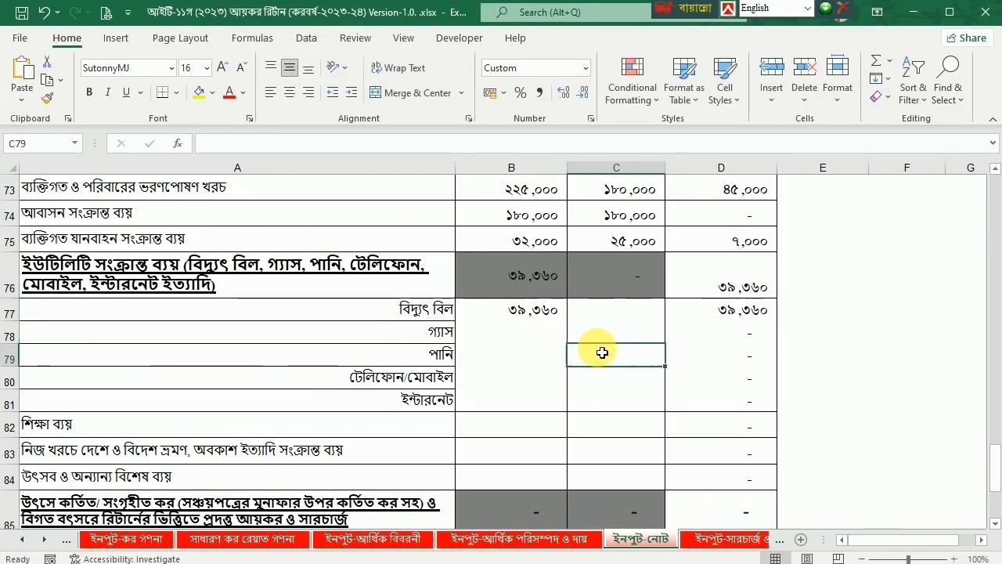
Step: Copy the article's 2023-24 gas expense, ১২,৯৬০, into the current-year গ্যাস cell B78
{"action": "key", "text": "alt+Tab"}
{"action": "double_click", "coordinate": [501, 329]}
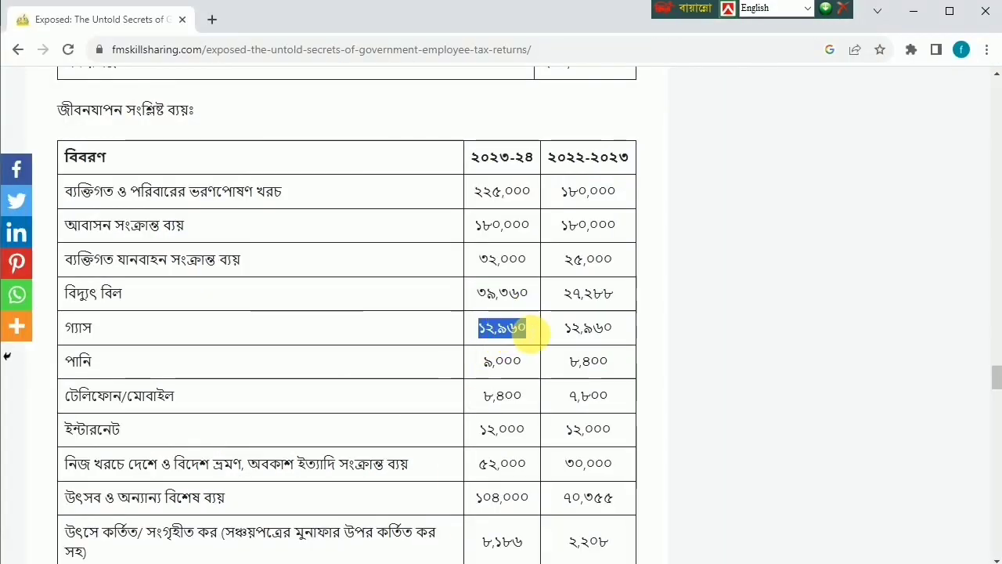
{"action": "key", "text": "ctrl+c"}
{"action": "key", "text": "alt+Tab"}
{"action": "double_click", "coordinate": [510, 335]}
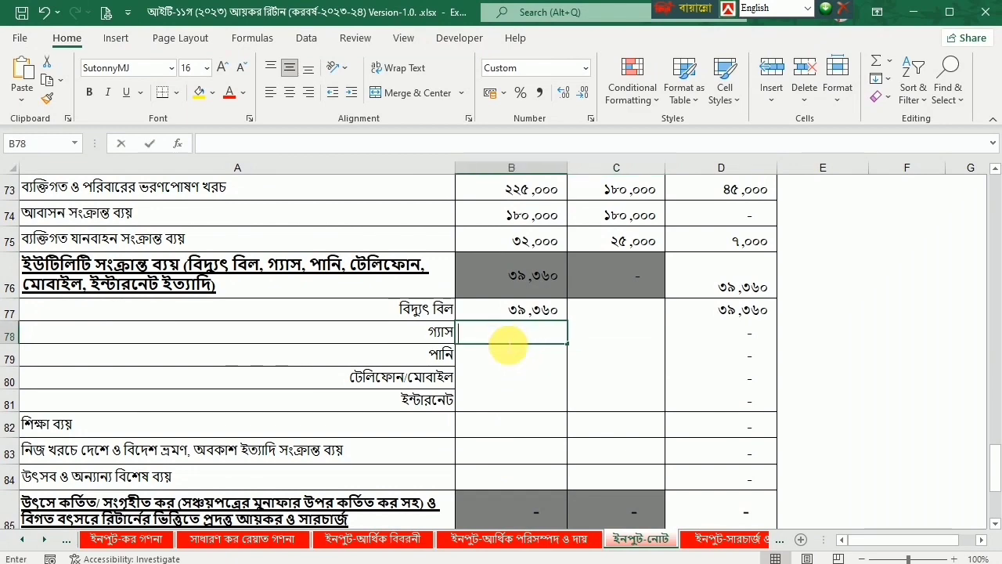
{"action": "key", "text": "ctrl+v"}
{"action": "key", "text": "Return"}
Step: Copy the article's 2023-24 water expense, ৯,০০০, into the current-year পানি cell B79 and clear the stray trailing characters
{"action": "key", "text": "alt+Tab"}
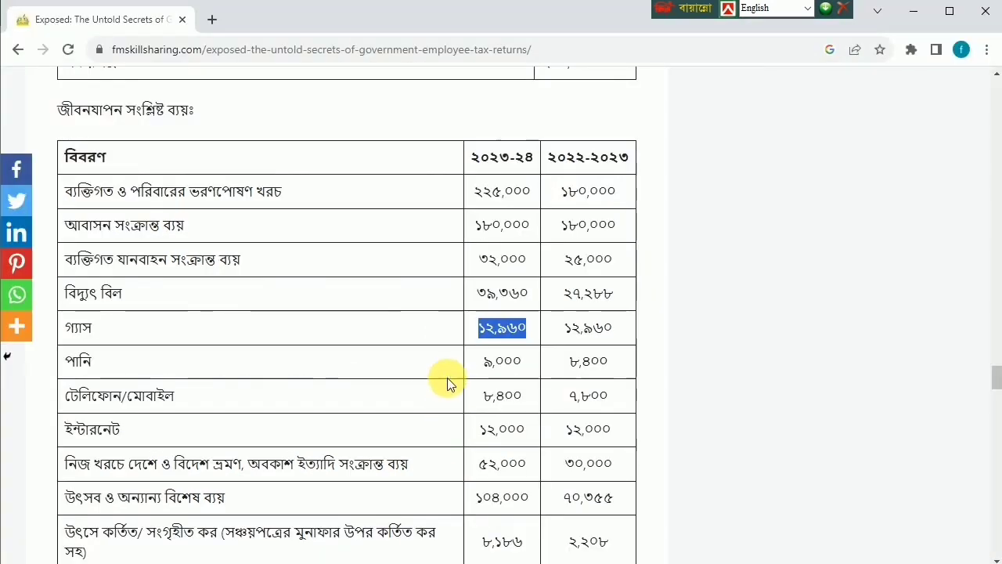
{"action": "double_click", "coordinate": [493, 361]}
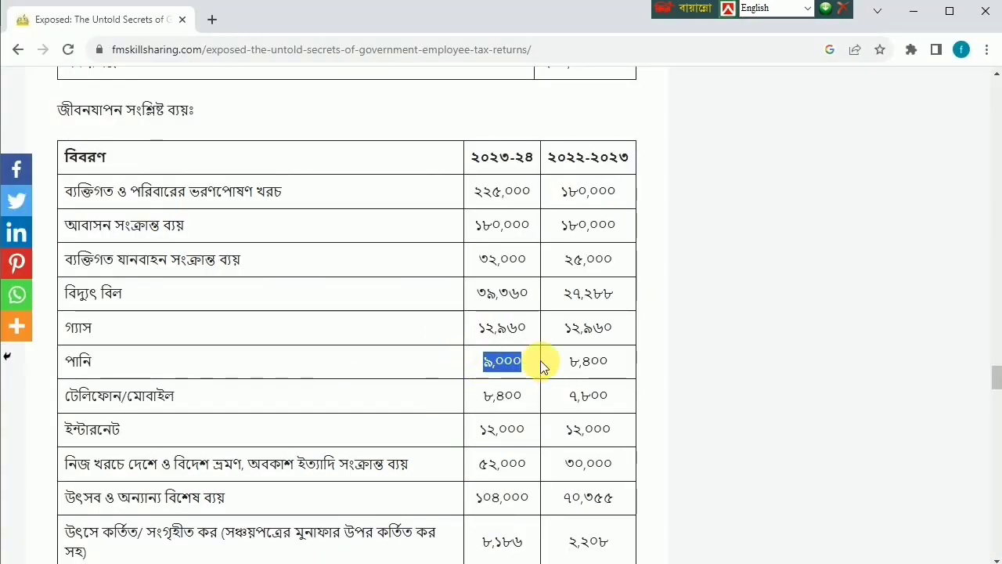
{"action": "key", "text": "ctrl+c"}
{"action": "key", "text": "alt+Tab"}
{"action": "double_click", "coordinate": [504, 362]}
{"action": "key", "text": "ctrl+v"}
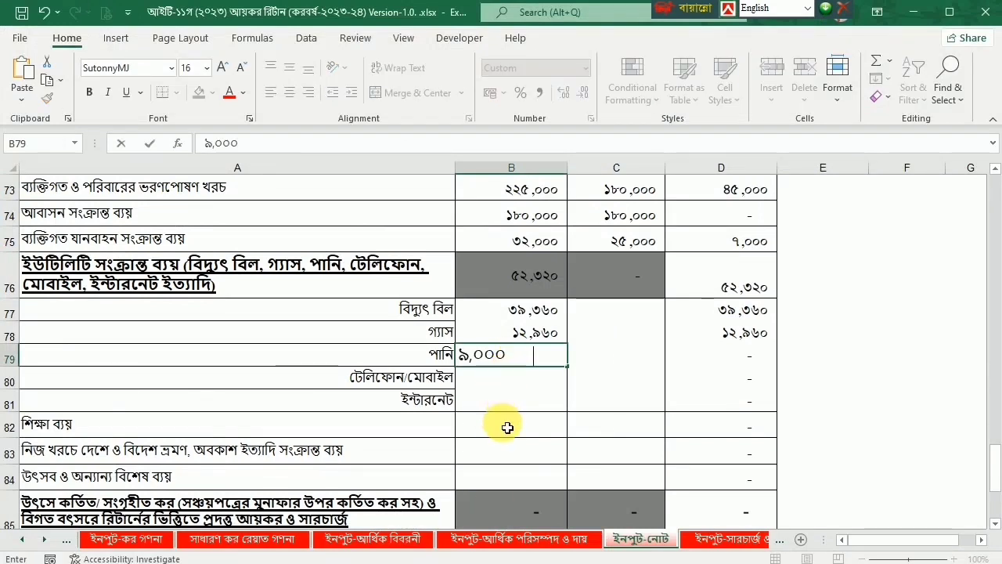
{"action": "key", "text": "Return"}
{"action": "double_click", "coordinate": [527, 357]}
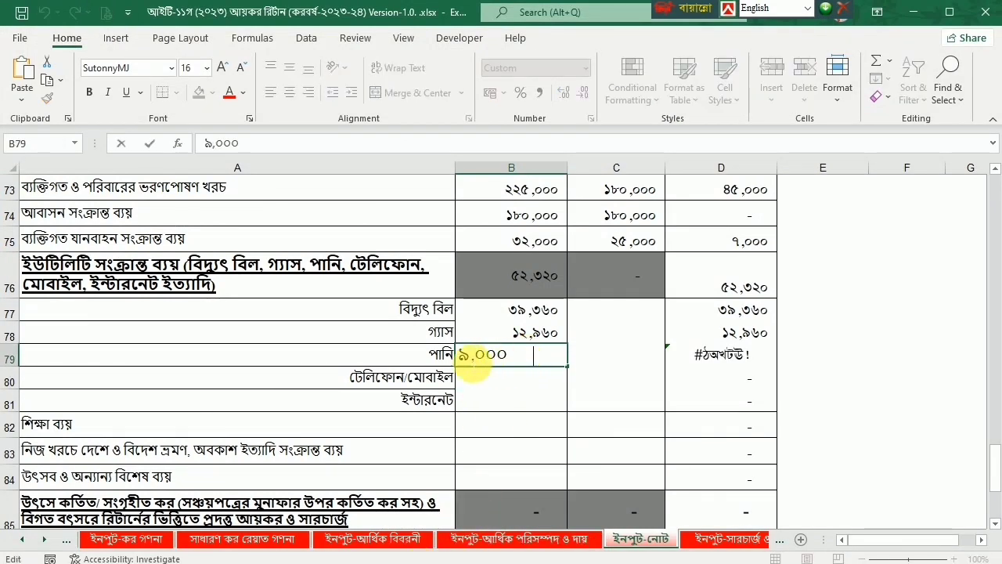
{"action": "key", "text": "BackSpace"}
{"action": "type", "text": "0"}
{"action": "key", "text": "Return"}
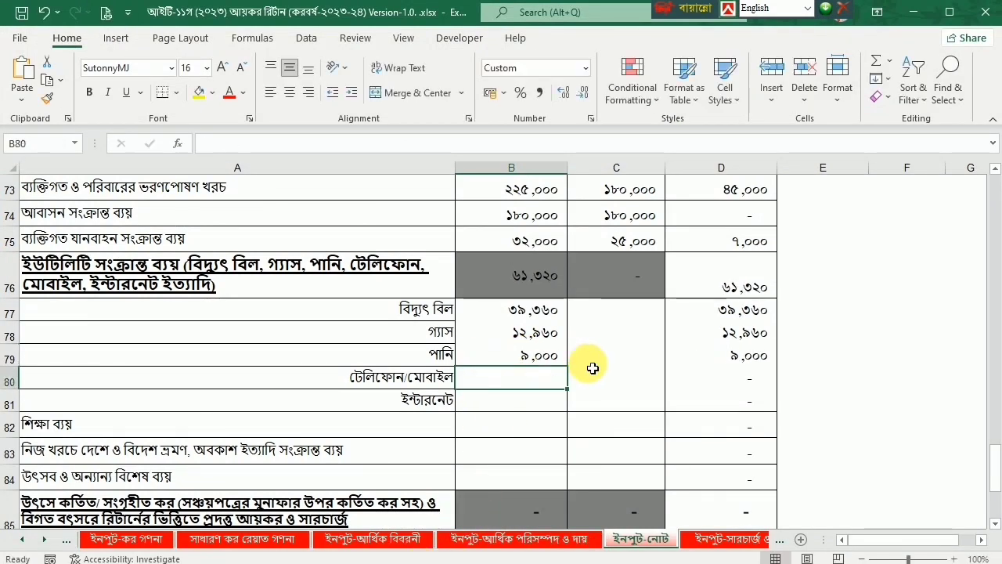
Step: Enter the article's 2023-24 telephone/mobile expense, 8400, in the current-year টেলিফোন/মোবাইল cell B80
{"action": "left_click", "coordinate": [353, 562]}
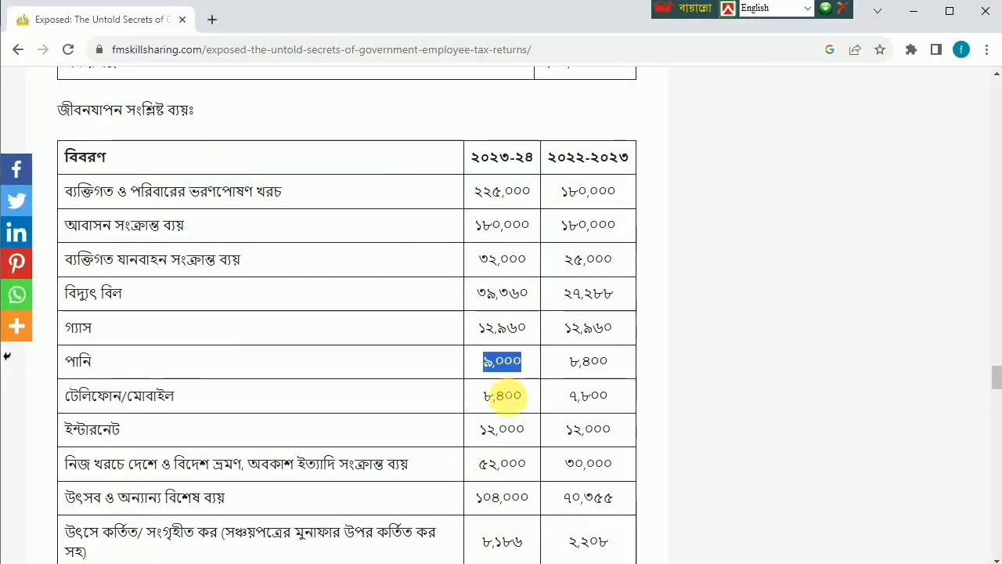
{"action": "left_click_drag", "start_coordinate": [480, 395], "coordinate": [509, 401]}
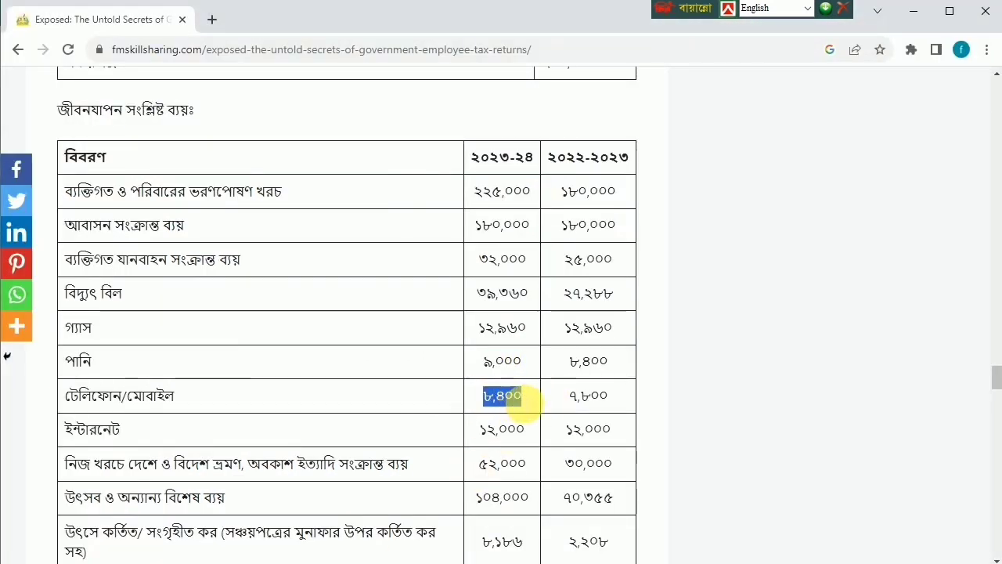
{"action": "left_click", "coordinate": [486, 552]}
{"action": "type", "text": "8400"}
{"action": "left_click", "coordinate": [521, 429]}
Step: Copy the article's 2023-24 internet expense, ১২,০০০, into the current-year ইন্টারনেট cell B81
{"action": "key", "text": "alt+Tab"}
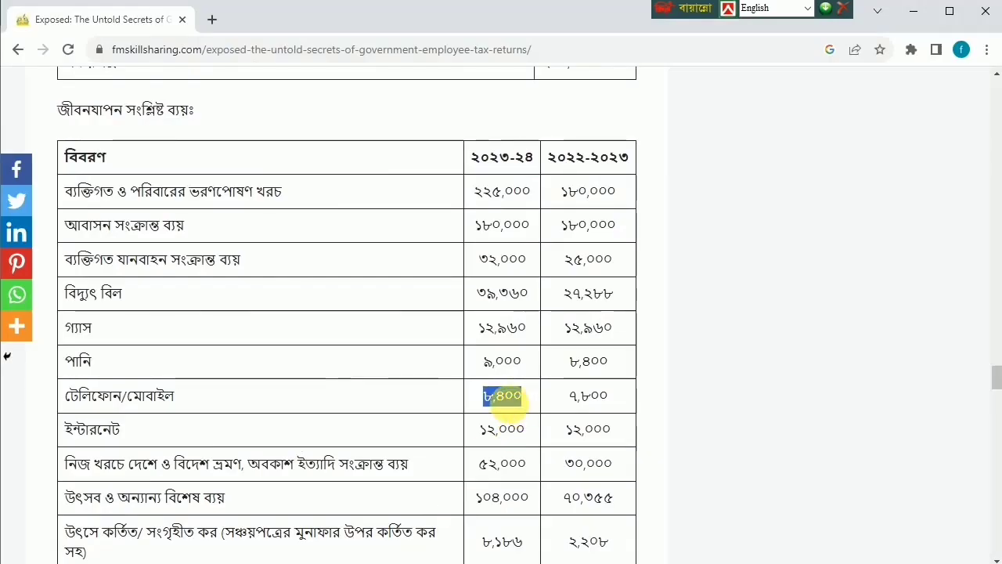
{"action": "double_click", "coordinate": [491, 430]}
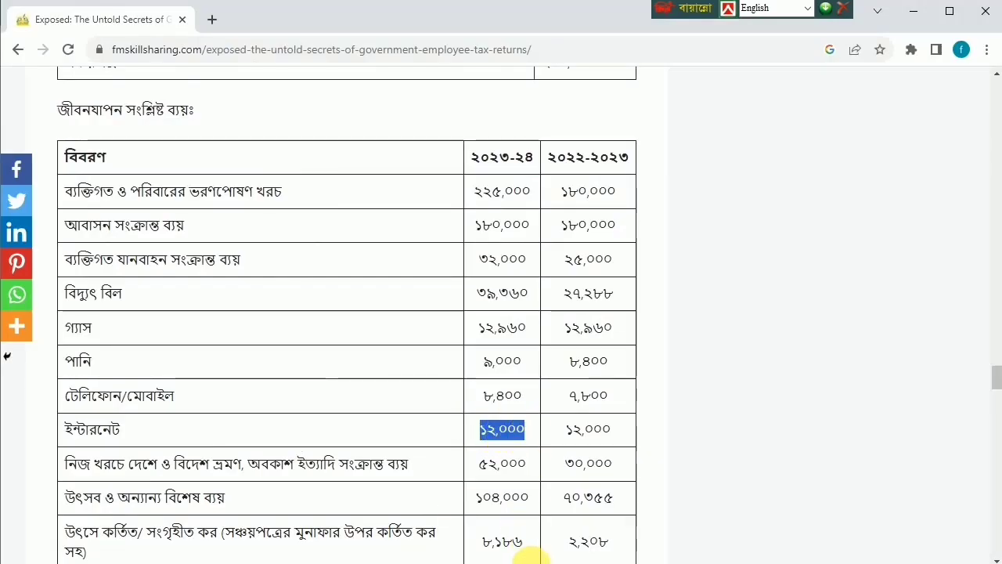
{"action": "key", "text": "alt+Tab"}
{"action": "left_click", "coordinate": [528, 400]}
{"action": "type", "text": "12,000"}
{"action": "key", "text": "Return"}
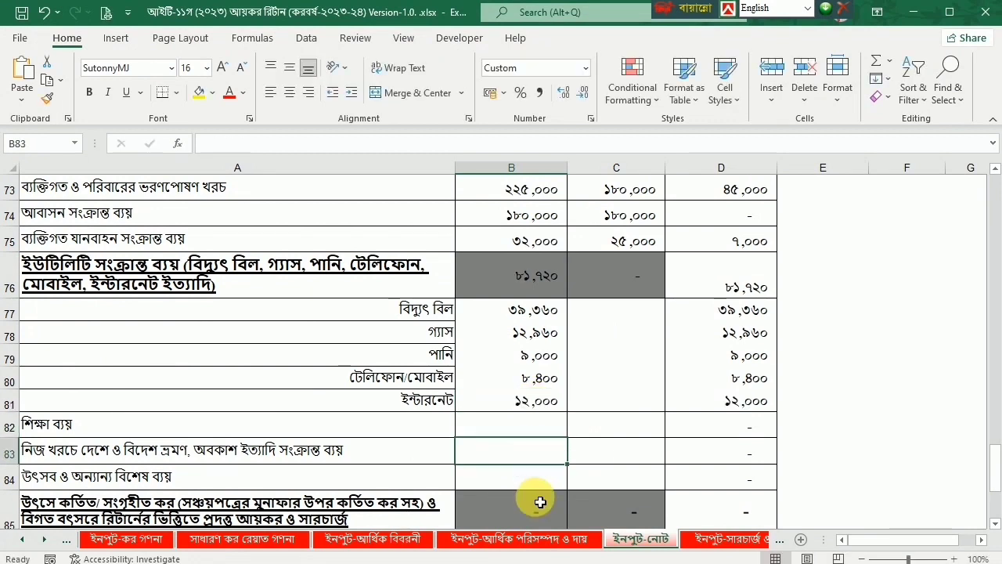
Step: Copy the article's 2022-2023 electricity bill, ২৭,২৮৮, into the previous-year বিদ্যুৎ বিল cell C77
{"action": "key", "text": "alt+Tab"}
{"action": "left_click_drag", "start_coordinate": [561, 291], "coordinate": [616, 295]}
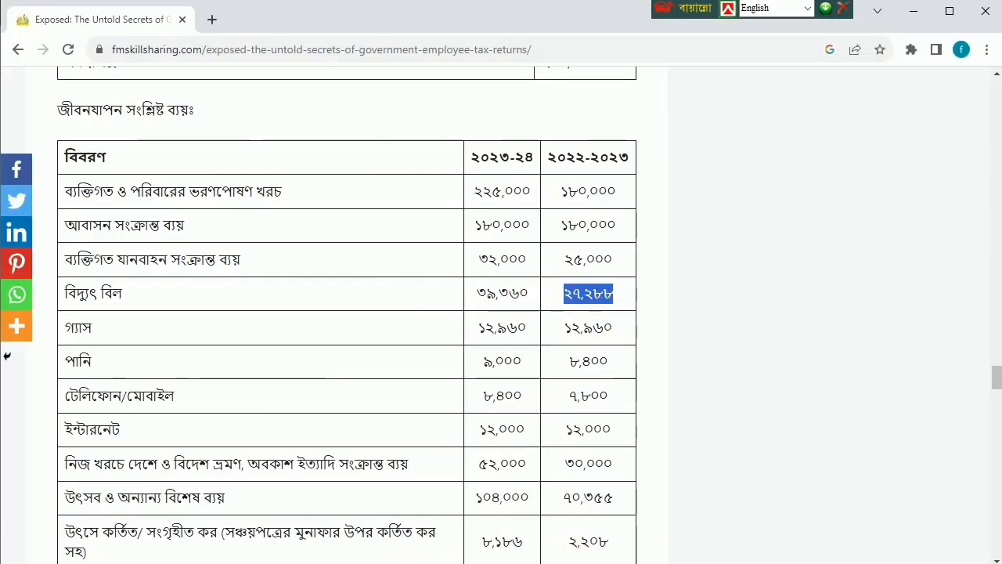
{"action": "key", "text": "alt+Tab"}
{"action": "double_click", "coordinate": [601, 315]}
{"action": "key", "text": "ctrl+v"}
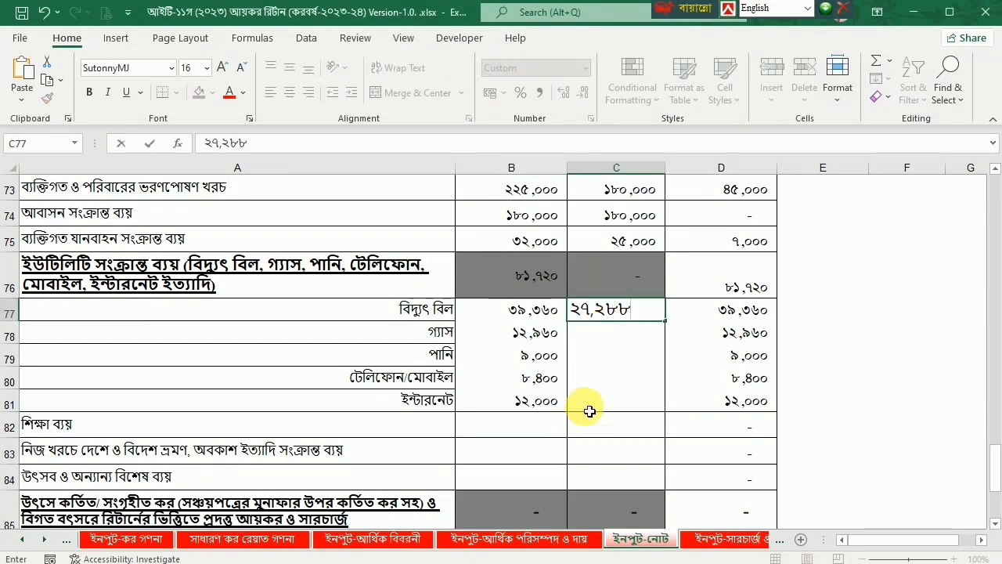
{"action": "left_click", "coordinate": [594, 335]}
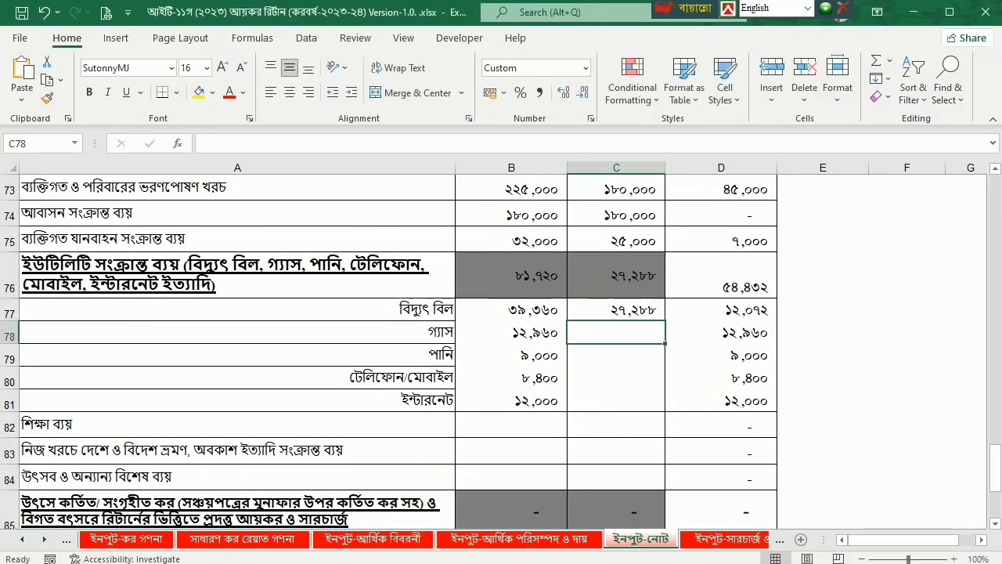
Step: Copy the article's 2022-2023 gas expense, ১২,৯৬০, into the previous-year গ্যাস cell C78
{"action": "key", "text": "alt+Tab"}
{"action": "left_click_drag", "start_coordinate": [566, 328], "coordinate": [625, 328]}
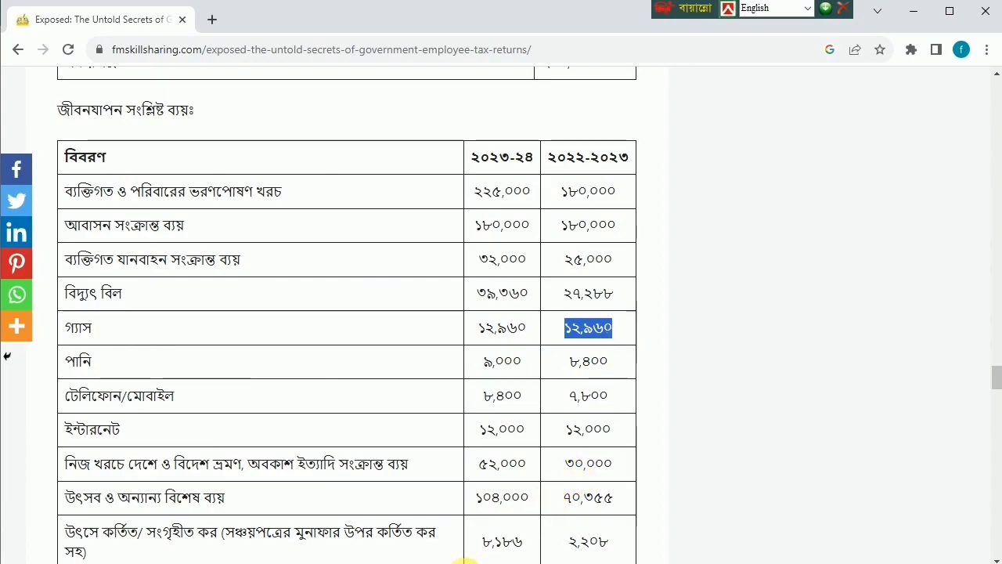
{"action": "key", "text": "ctrl+c"}
{"action": "key", "text": "alt+Tab"}
{"action": "double_click", "coordinate": [601, 333]}
{"action": "key", "text": "ctrl+v"}
{"action": "key", "text": "ctrl+Return"}
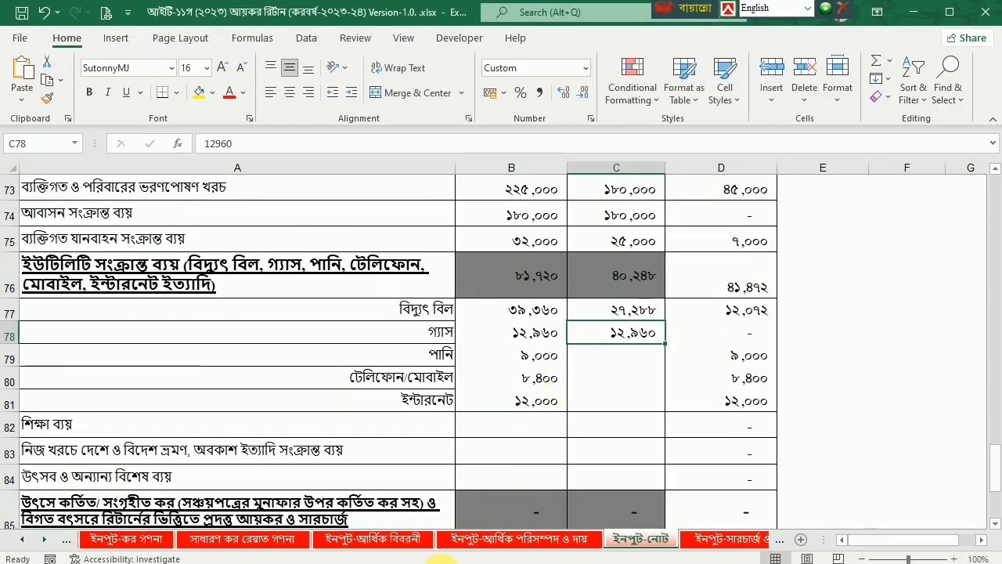
Step: Copy the article's 2022-2023 water expense, ৮,৪০০, into the previous-year পানি cell C79
{"action": "key", "text": "alt+Tab"}
{"action": "left_click_drag", "start_coordinate": [575, 366], "coordinate": [616, 362]}
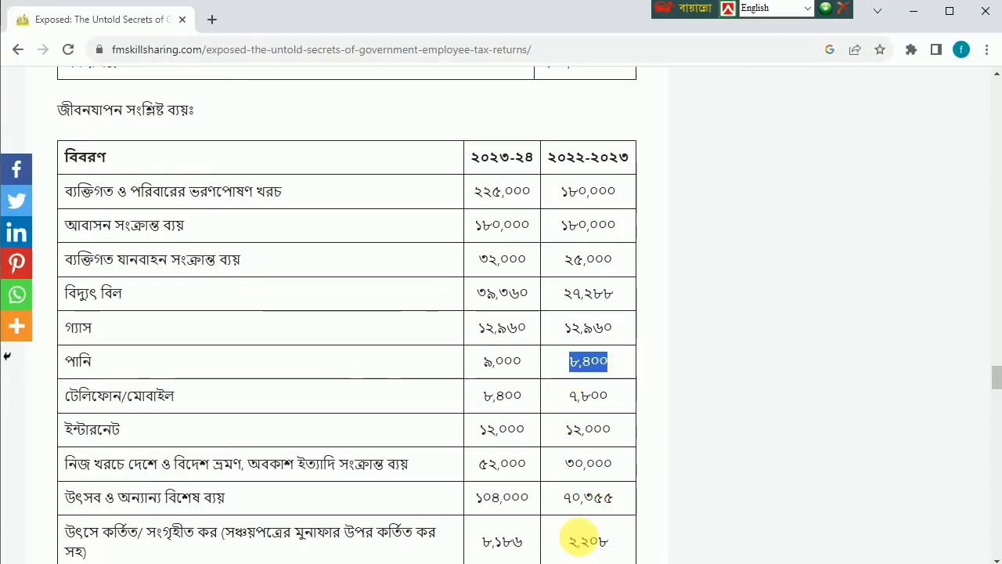
{"action": "key", "text": "ctrl+c"}
{"action": "key", "text": "alt+Tab"}
{"action": "double_click", "coordinate": [602, 356]}
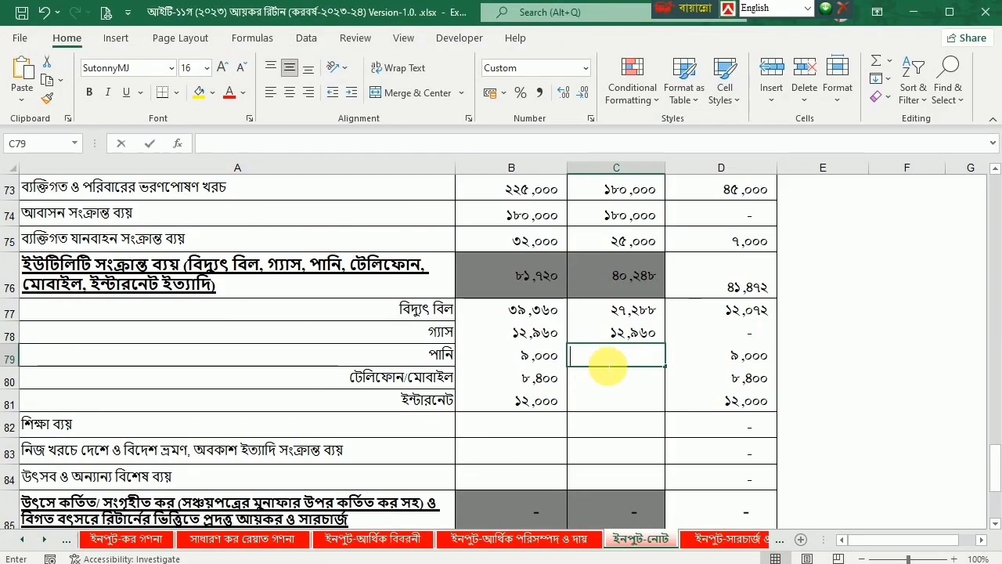
{"action": "key", "text": "ctrl+v"}
{"action": "left_click", "coordinate": [586, 404]}
Step: Copy the article's 2022-2023 telephone/mobile expense, ৭,৮০০, into the previous-year টেলিফোন/মোবাইল cell C80
{"action": "key", "text": "alt+Tab"}
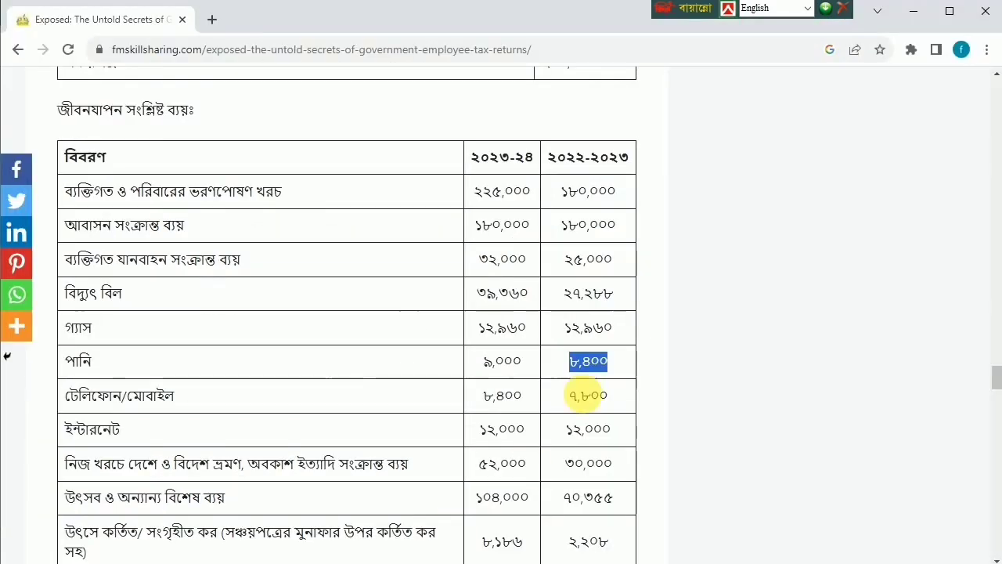
{"action": "left_click_drag", "start_coordinate": [570, 396], "coordinate": [610, 395]}
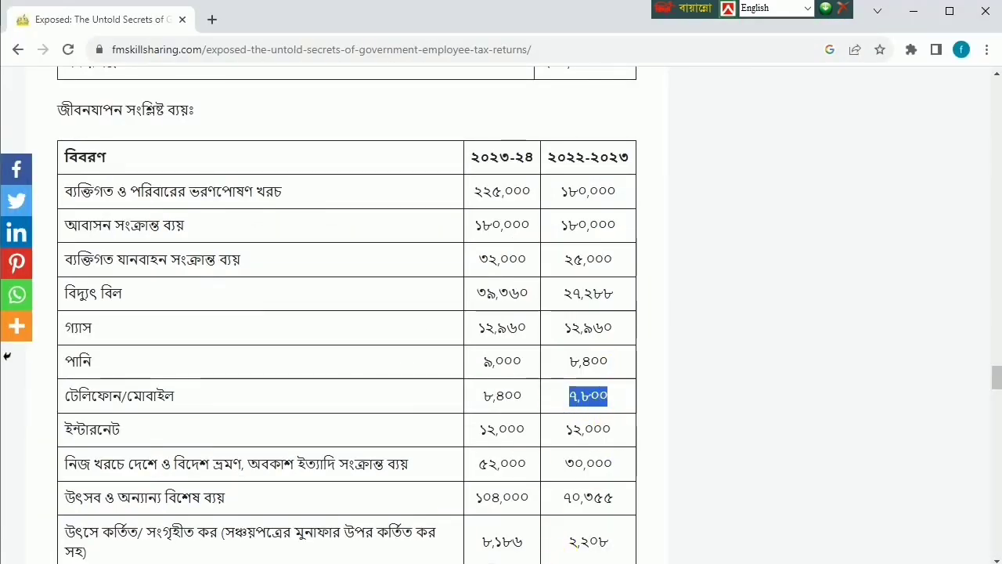
{"action": "key", "text": "ctrl+c"}
{"action": "key", "text": "alt+Tab"}
{"action": "double_click", "coordinate": [613, 378]}
{"action": "key", "text": "ctrl+v"}
{"action": "left_click", "coordinate": [611, 403]}
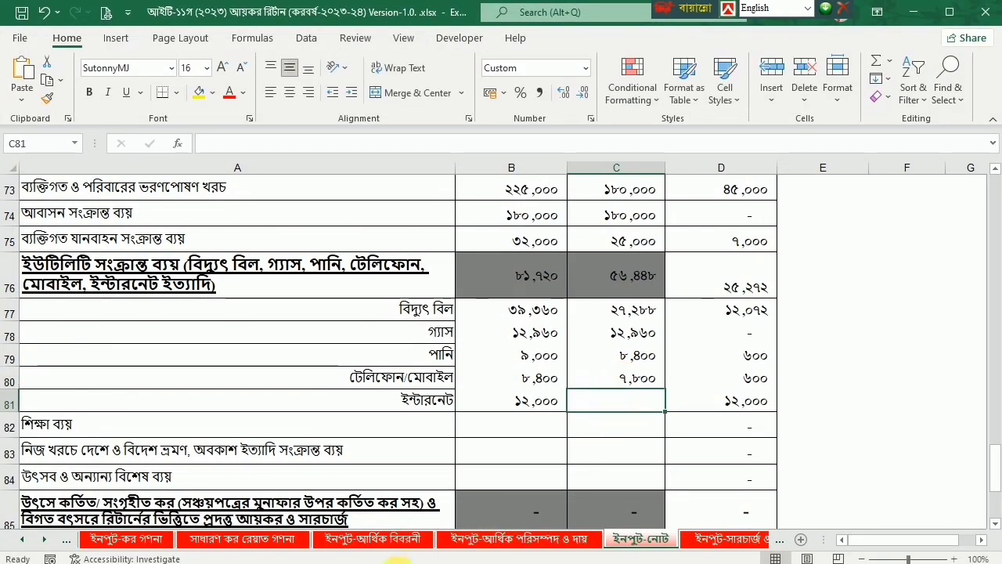
Step: Copy the article's 2022-2023 internet expense, ১২,০০০, into the previous-year ইন্টারনেট cell C81
{"action": "key", "text": "alt+Tab"}
{"action": "mouse_move", "coordinate": [567, 431]}
{"action": "left_mouse_down"}
{"action": "mouse_move", "coordinate": [615, 427]}
{"action": "mouse_move", "coordinate": [577, 436]}
{"action": "left_mouse_up"}
{"action": "key", "text": "ctrl+c"}
{"action": "key", "text": "alt+Tab"}
{"action": "double_click", "coordinate": [617, 410]}
{"action": "key", "text": "ctrl+v"}
{"action": "scroll", "coordinate": [428, 386], "scroll_direction": "down", "scroll_amount": 1}
{"action": "scroll", "coordinate": [427, 386], "scroll_direction": "down", "scroll_amount": 1}
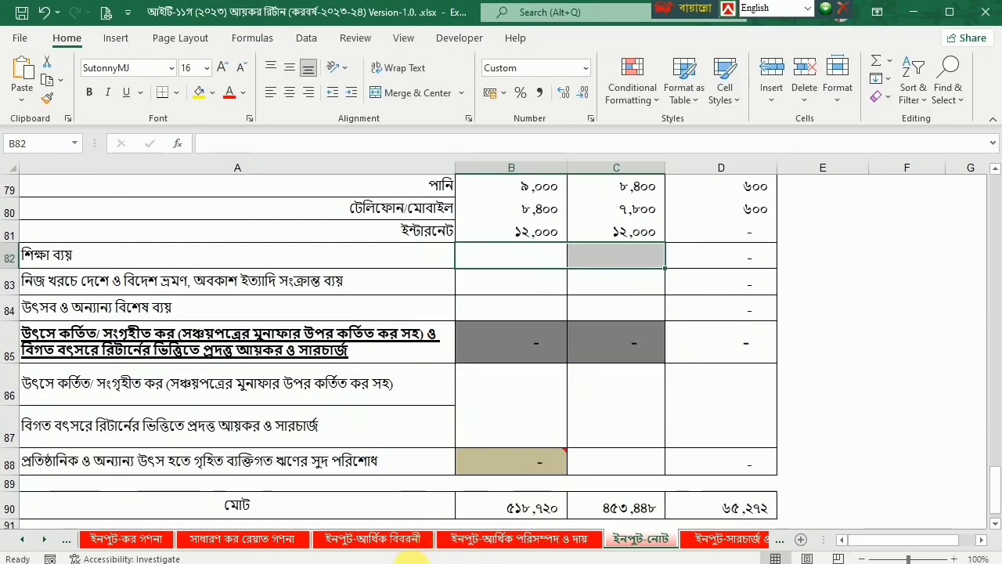
Step: Copy the article's 2023-24 self-funded travel and holiday expense, ৫২,০০০, into the current-year cell B83
{"action": "key", "text": "alt+Tab"}
{"action": "scroll", "coordinate": [552, 406], "scroll_direction": "down", "scroll_amount": 3}
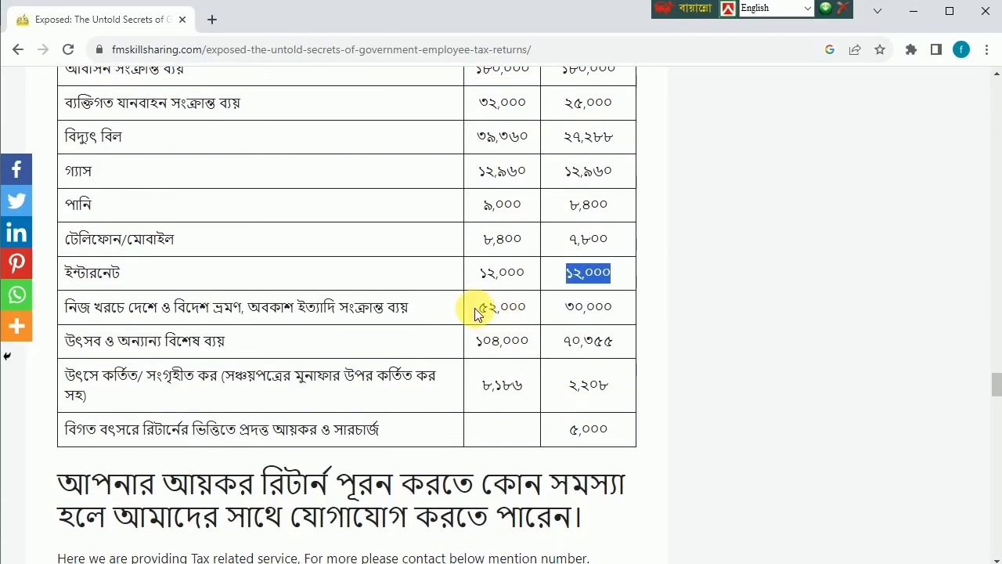
{"action": "left_click_drag", "start_coordinate": [479, 307], "coordinate": [528, 308]}
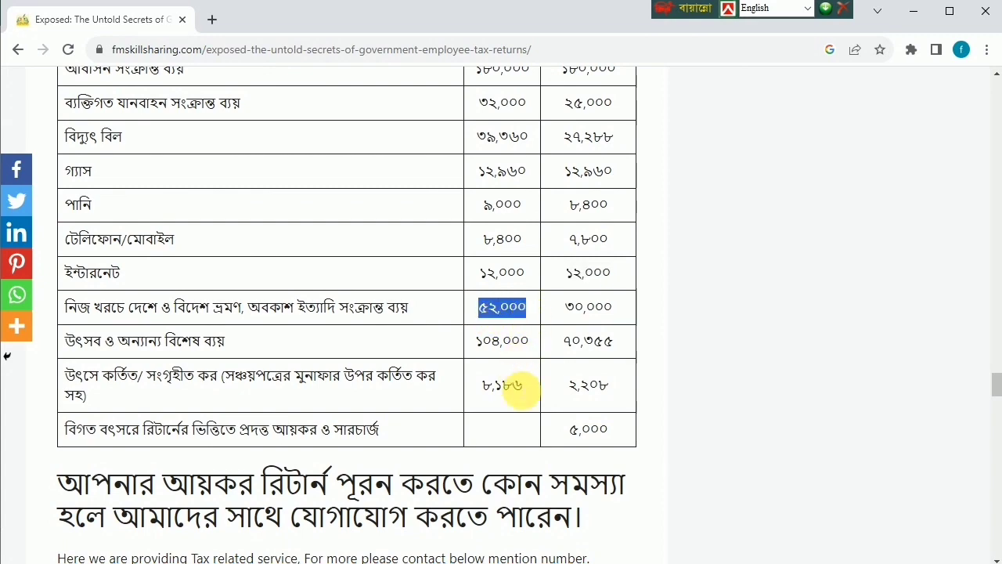
{"action": "key", "text": "alt+Tab"}
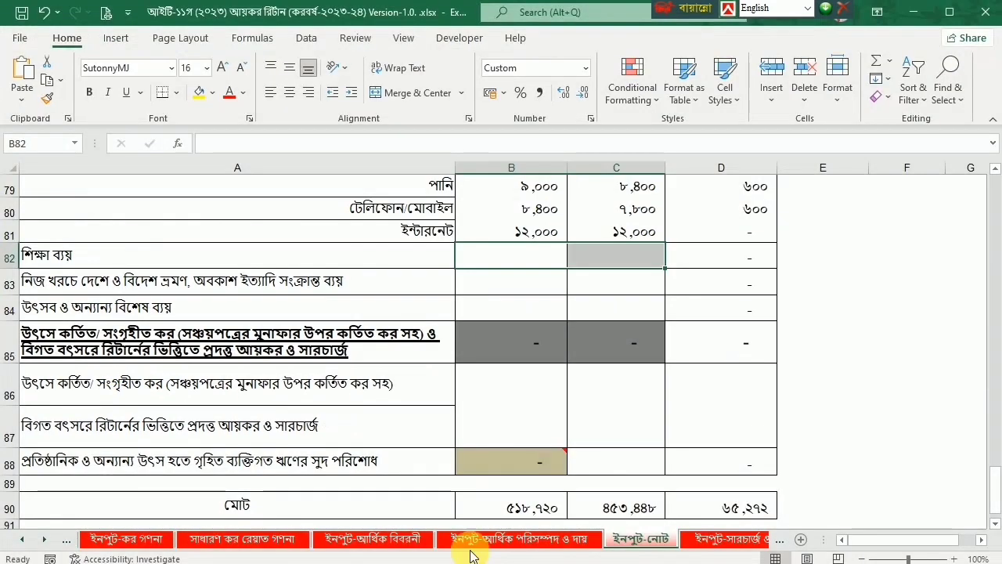
{"action": "left_click", "coordinate": [512, 282]}
{"action": "type", "text": "৫২,০০০"}
{"action": "left_click", "coordinate": [586, 284]}
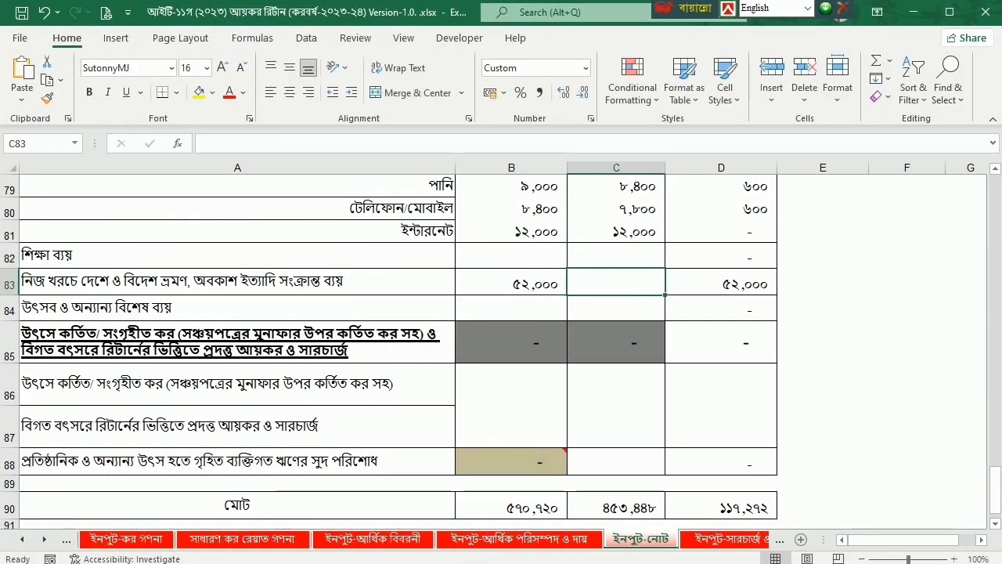
Step: Copy the article's 2023-24 festival and other special expense, ১০৪,০০০, into the current-year cell B84
{"action": "key", "text": "alt+Tab"}
{"action": "left_click_drag", "start_coordinate": [475, 341], "coordinate": [521, 344]}
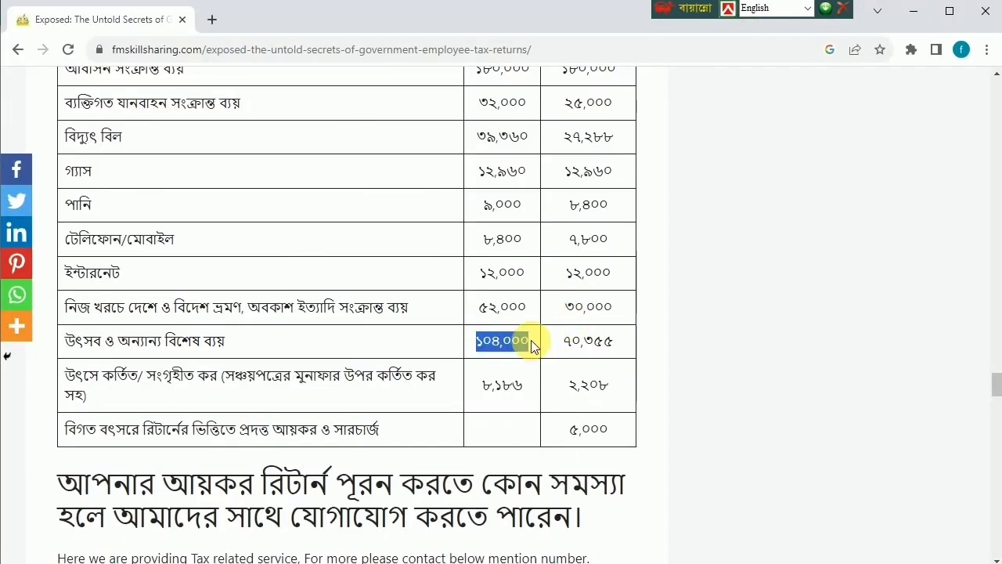
{"action": "key", "text": "alt+Tab"}
{"action": "left_click", "coordinate": [512, 309]}
{"action": "type", "text": "১০৪,০০০"}
{"action": "left_click", "coordinate": [623, 346]}
Step: Copy the article's 2022-2023 self-funded travel and holiday expense, ৩০,০০০, into the previous-year cell C83
{"action": "key", "text": "alt+Tab"}
{"action": "left_click_drag", "start_coordinate": [564, 307], "coordinate": [636, 312]}
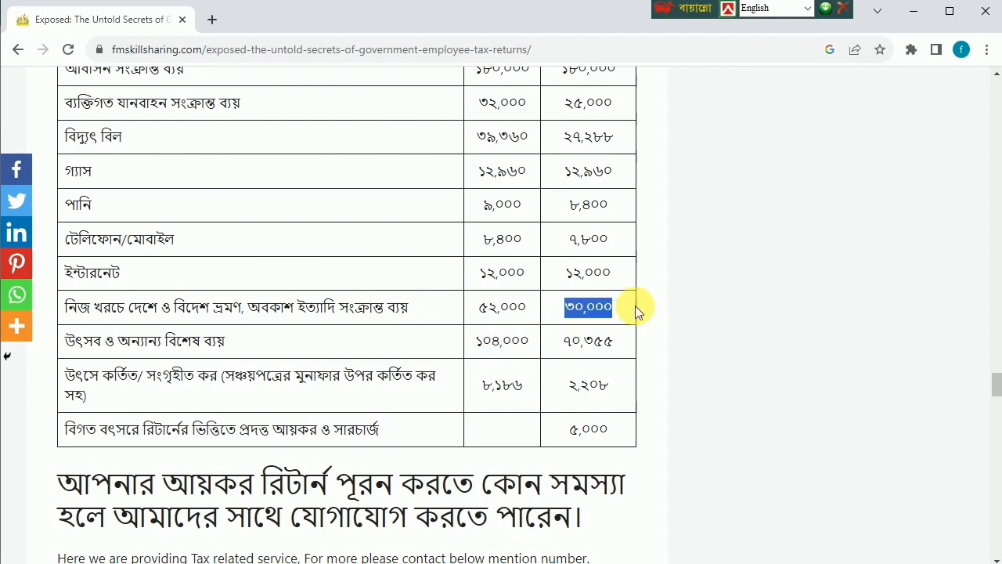
{"action": "key", "text": "alt+Tab"}
{"action": "left_click", "coordinate": [626, 284]}
{"action": "type", "text": "৩০,০০০"}
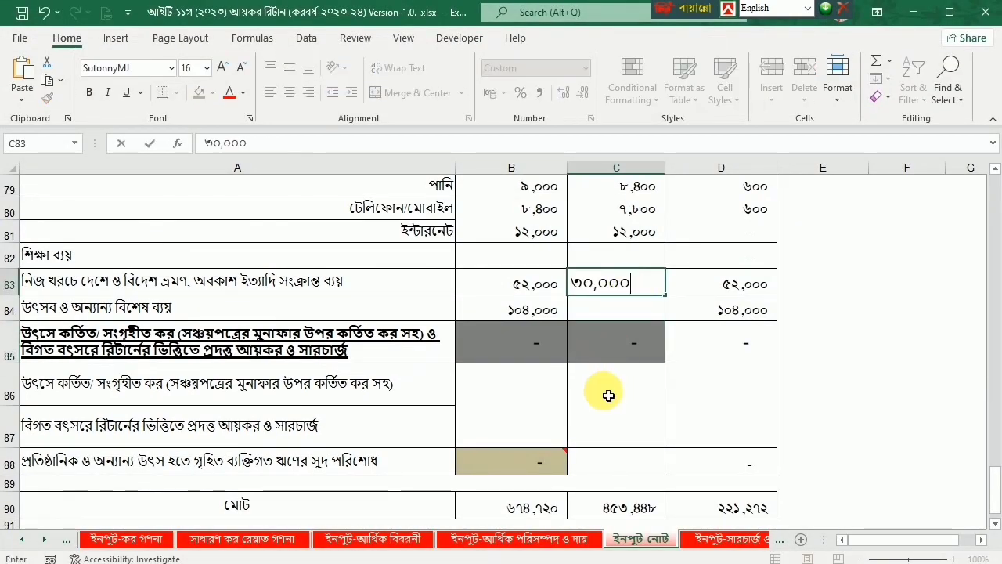
{"action": "left_click", "coordinate": [600, 306]}
Step: Copy the article's 2022-2023 festival and other special expense, ৭০,৩৫৫, into the previous-year cell C84
{"action": "key", "text": "alt+Tab"}
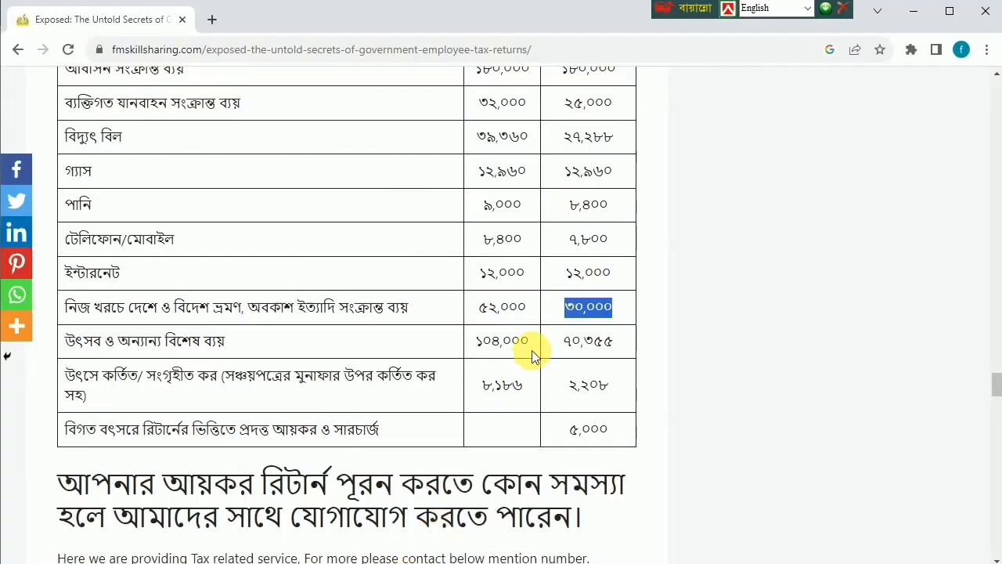
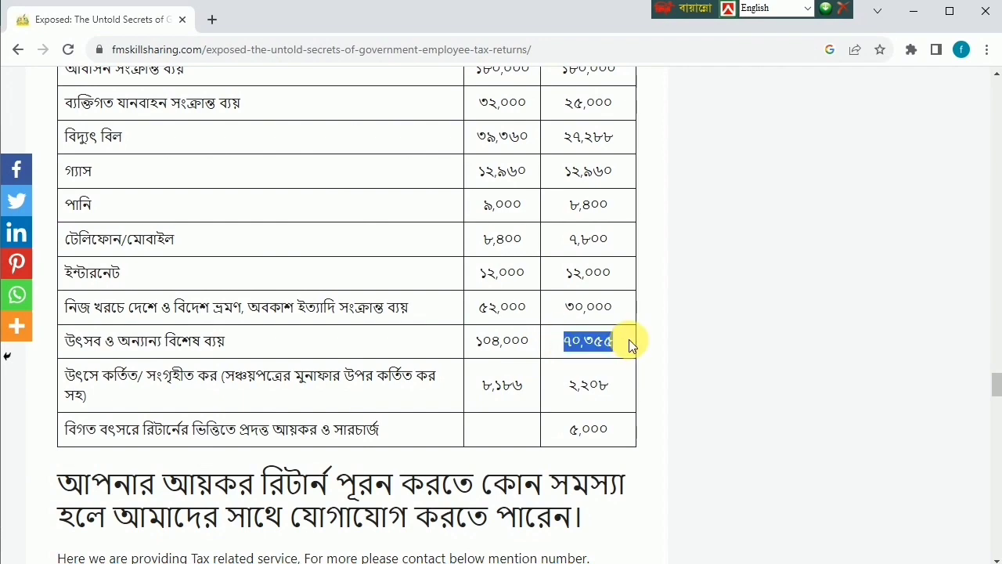
{"action": "key", "text": "alt+Tab"}
{"action": "type", "text": "৭০,৩৫৫"}
{"action": "left_click", "coordinate": [617, 403]}
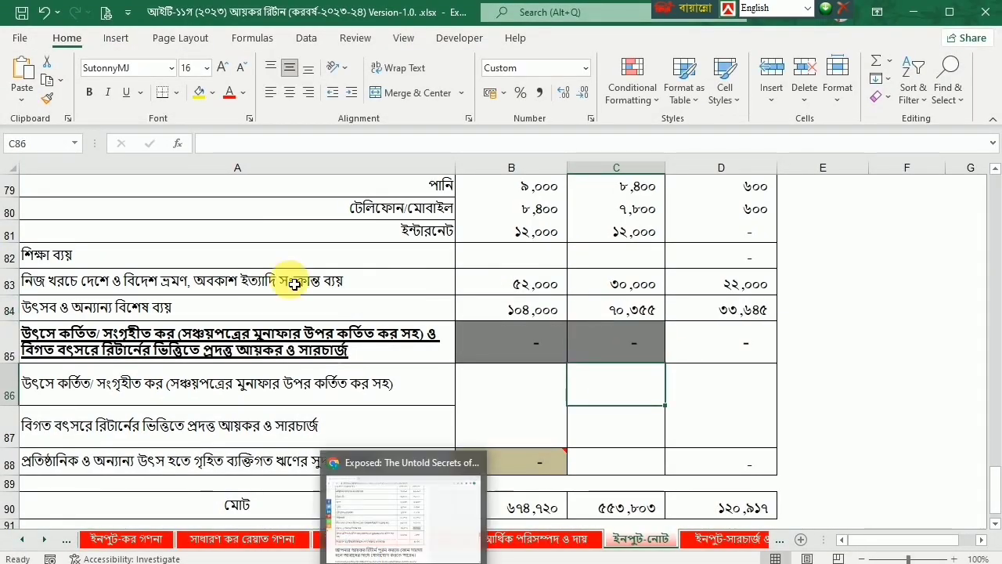
{"action": "scroll", "coordinate": [591, 368], "scroll_direction": "up", "scroll_amount": 4}
{"action": "scroll", "coordinate": [595, 370], "scroll_direction": "down", "scroll_amount": 4}
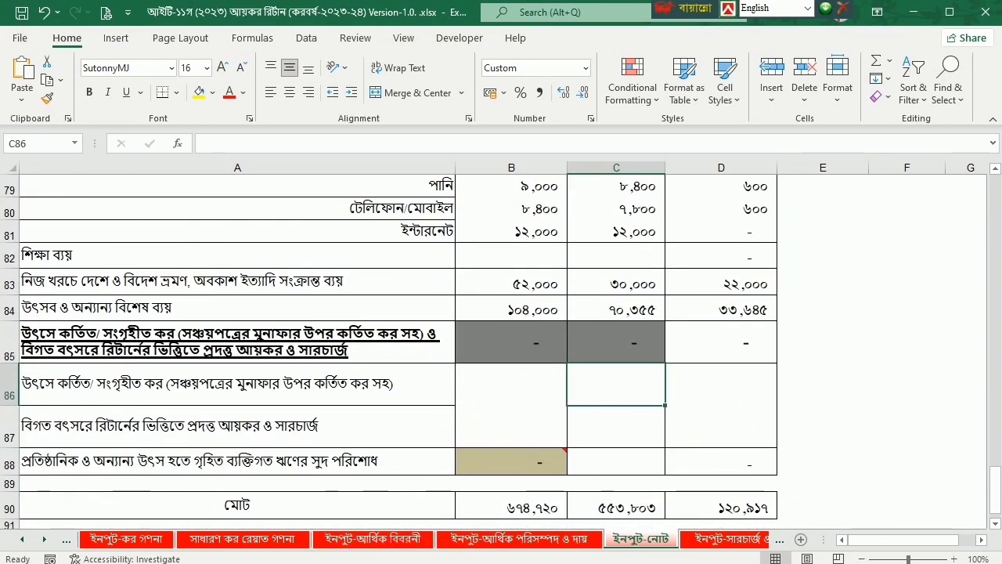
Step: Copy the article's 2023-24 tax deducted at source, ৮,১৮৬, into the current-year cell B86
{"action": "key", "text": "alt+Tab"}
{"action": "double_click", "coordinate": [489, 386]}
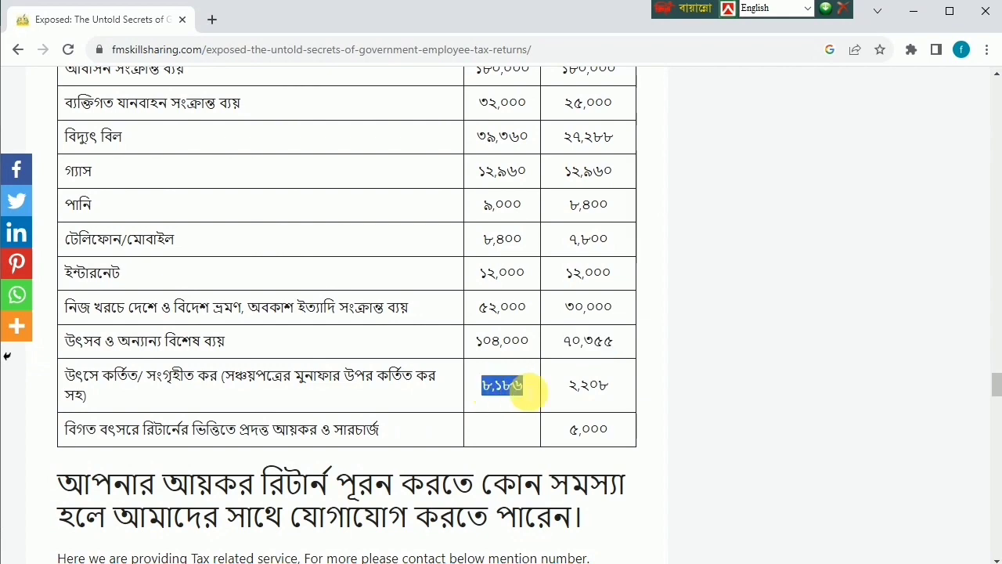
{"action": "key", "text": "alt+Tab"}
{"action": "left_click", "coordinate": [526, 385]}
{"action": "type", "text": "৮,১৮৬"}
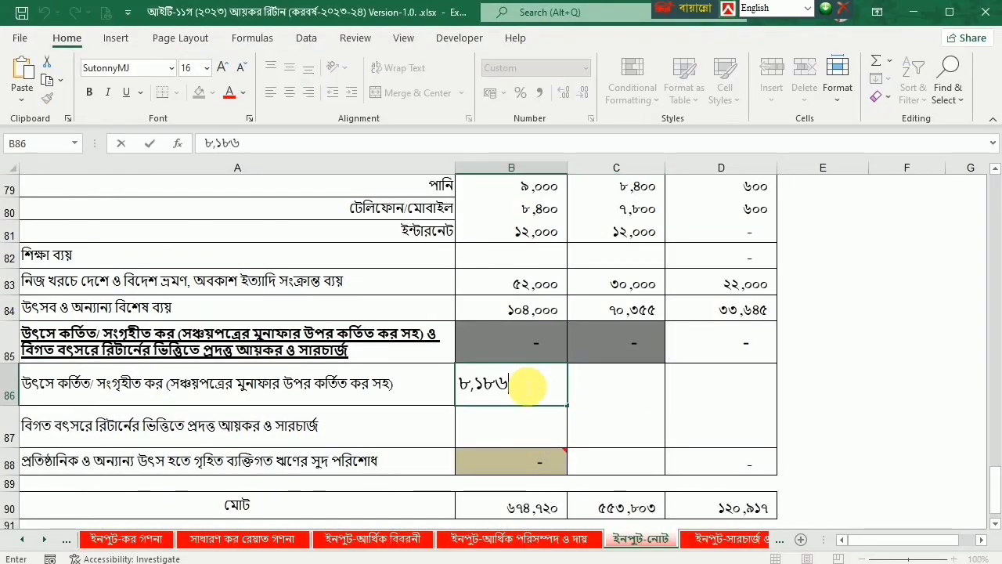
{"action": "key", "text": "Tab"}
Step: Copy the article's 2022-2023 tax deducted at source, ২,২০৮, into the previous-year cell C86
{"action": "key", "text": "alt+Tab"}
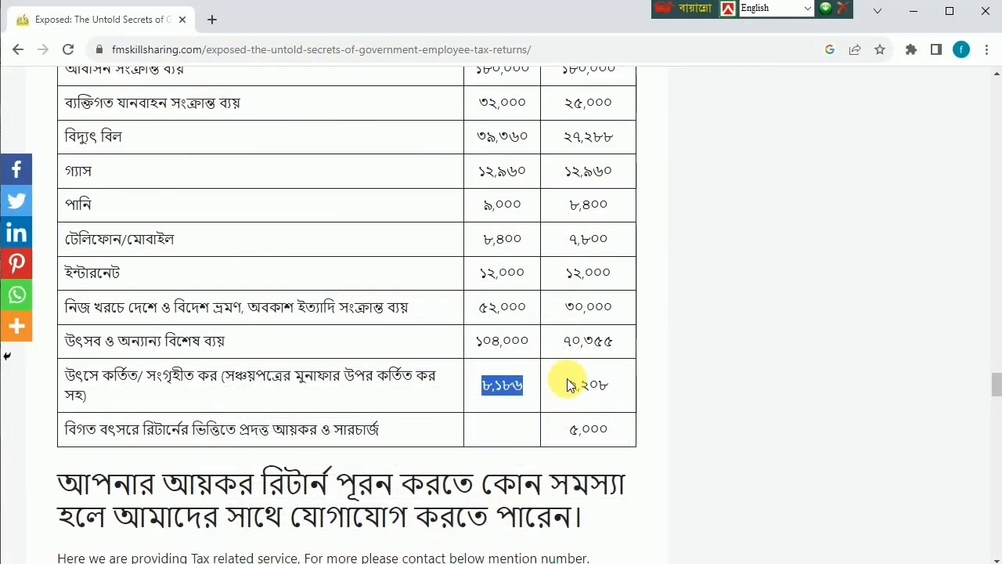
{"action": "left_click_drag", "start_coordinate": [569, 384], "coordinate": [633, 394]}
{"action": "key", "text": "alt+Tab"}
{"action": "left_click", "coordinate": [622, 380]}
{"action": "type", "text": "২,২০৮"}
{"action": "left_click", "coordinate": [621, 436]}
Step: Copy the article's 2022-2023 income tax and surcharge paid with the return, ৫,০০০, into the previous-year cell C87
{"action": "key", "text": "alt+Tab"}
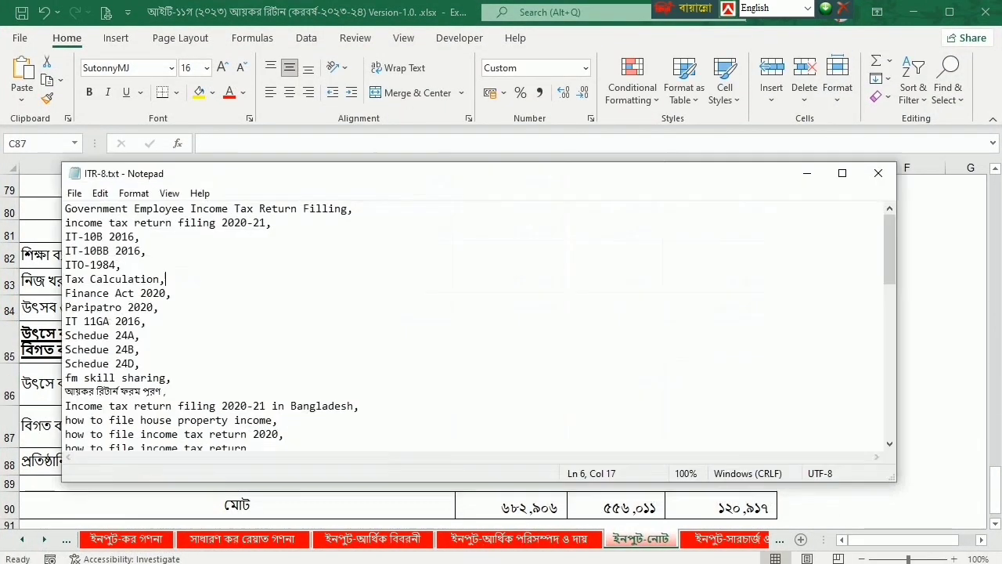
{"action": "key", "text": "alt+Tab"}
{"action": "key", "text": "alt+Tab"}
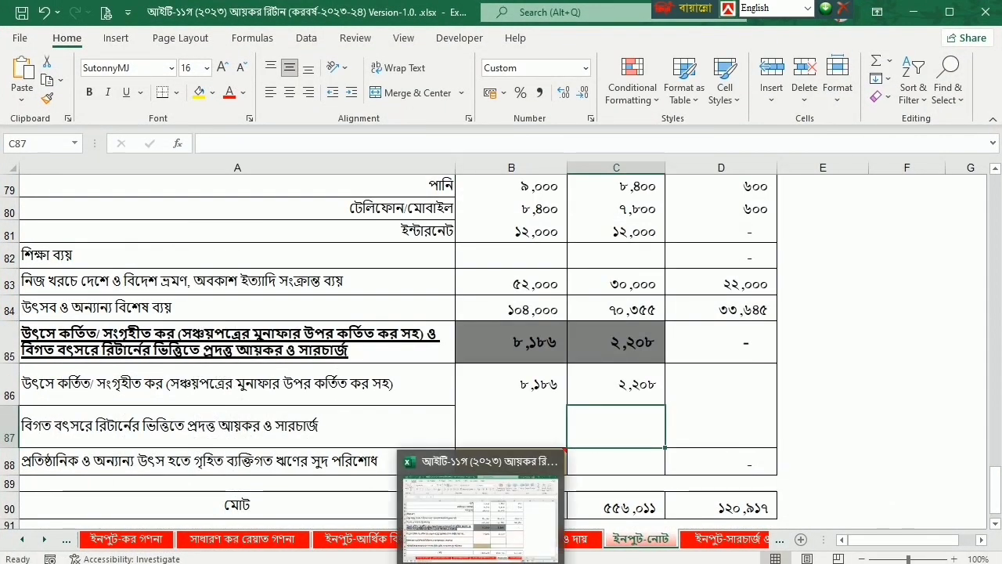
{"action": "left_click_drag", "start_coordinate": [578, 439], "coordinate": [622, 431]}
{"action": "key", "text": "ctrl+c"}
{"action": "key", "text": "alt+Tab"}
{"action": "key", "text": "ctrl+v"}
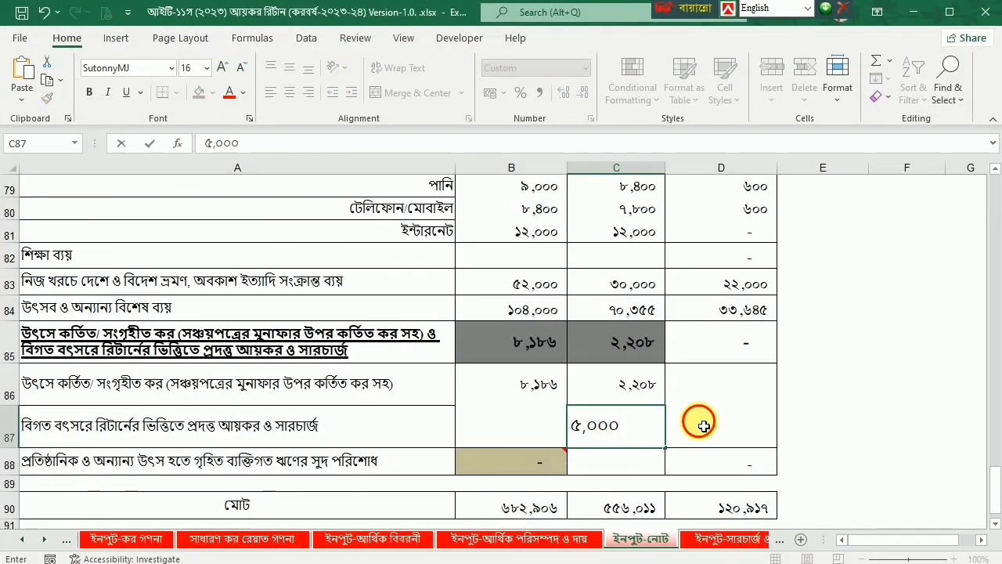
{"action": "left_click", "coordinate": [701, 421]}
Step: Replace the current-year source tax in B86 with a formula linking to cell H627 of the ইনপুট-কর গণনা sheet
{"action": "left_click", "coordinate": [535, 394]}
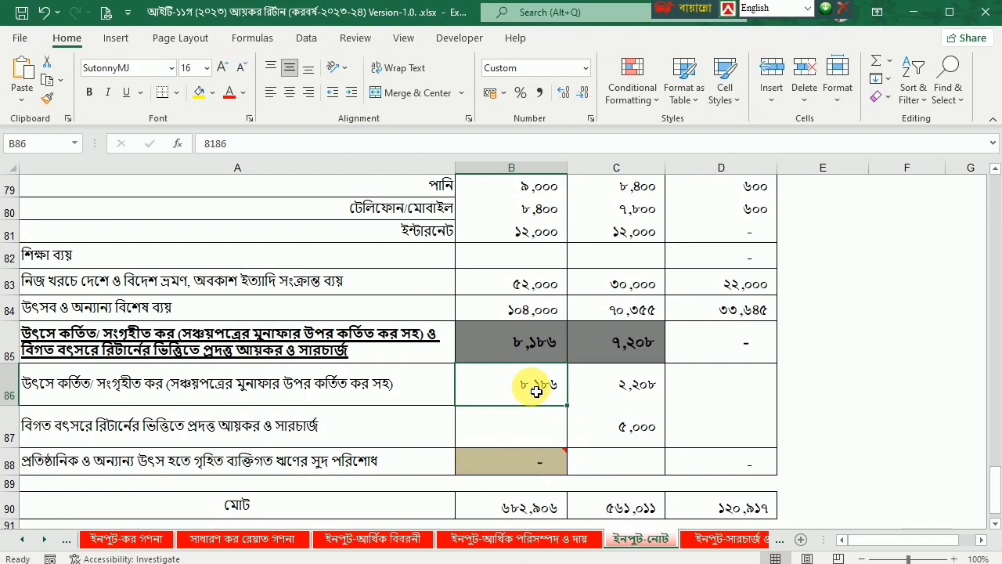
{"action": "type", "text": "="}
{"action": "left_click", "coordinate": [32, 542]}
{"action": "left_click", "coordinate": [31, 542]}
{"action": "left_click", "coordinate": [365, 538]}
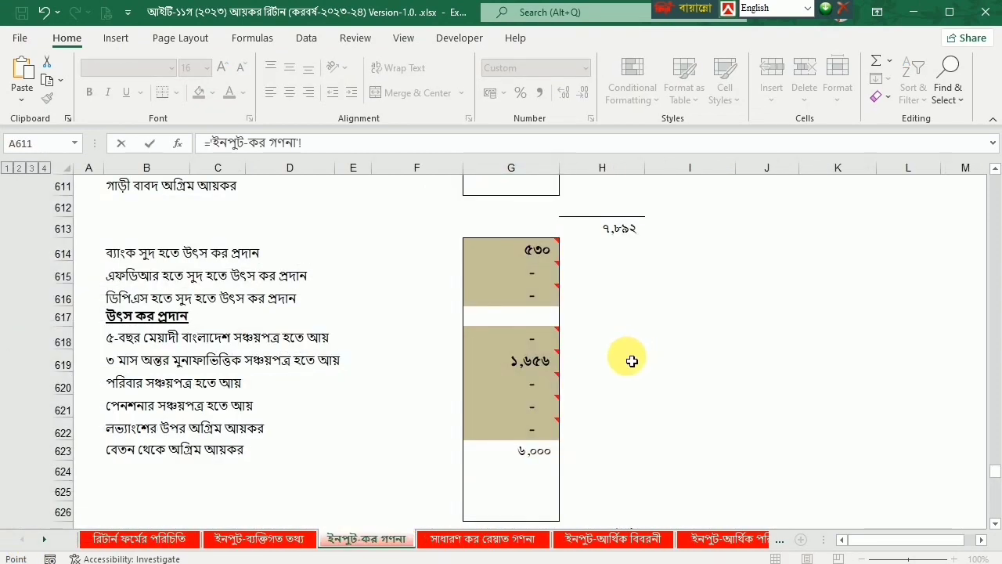
{"action": "scroll", "coordinate": [633, 359], "scroll_direction": "down", "scroll_amount": 1}
{"action": "scroll", "coordinate": [633, 358], "scroll_direction": "up", "scroll_amount": 3}
{"action": "scroll", "coordinate": [633, 360], "scroll_direction": "up", "scroll_amount": 2}
{"action": "scroll", "coordinate": [633, 360], "scroll_direction": "down", "scroll_amount": 9}
{"action": "scroll", "coordinate": [632, 361], "scroll_direction": "up", "scroll_amount": 3}
{"action": "left_click", "coordinate": [627, 400]}
{"action": "key", "text": "Return"}
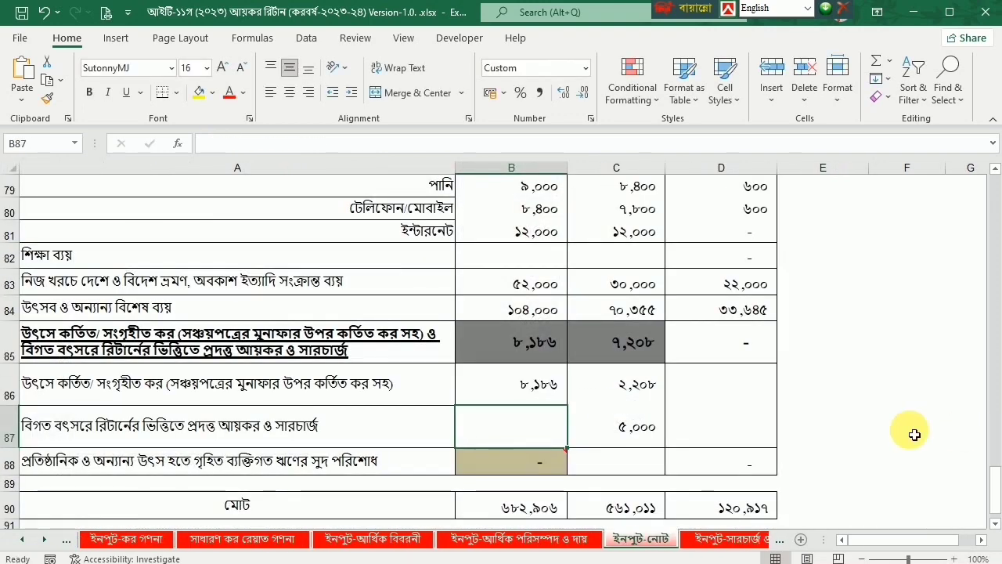
{"action": "left_click", "coordinate": [538, 361]}
{"action": "left_click", "coordinate": [518, 396]}
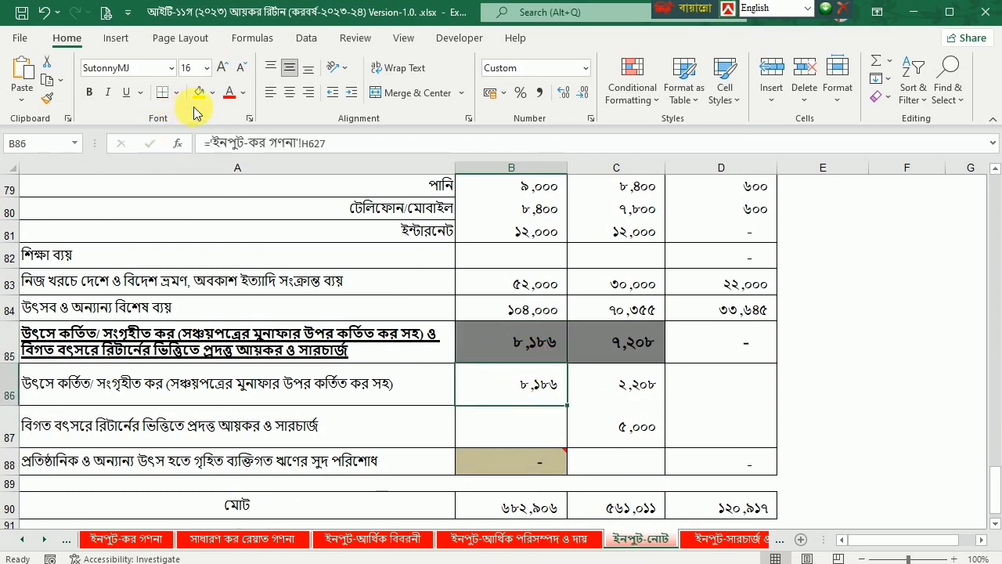
Step: Shade the linked current-year source tax cell B86 with the same dark grey fill as the row 85 totals
{"action": "left_click", "coordinate": [214, 93]}
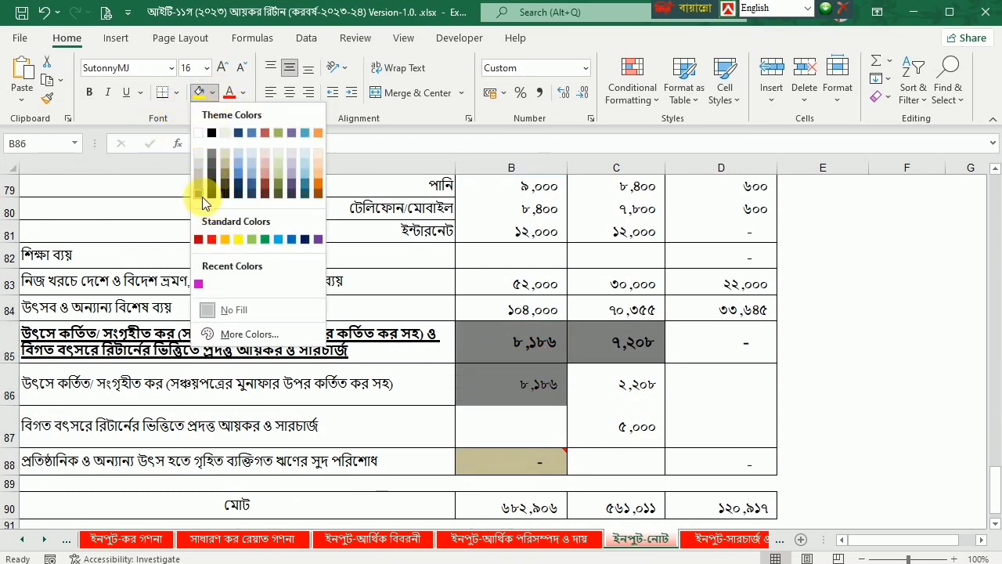
{"action": "left_click", "coordinate": [202, 196]}
{"action": "left_click", "coordinate": [638, 426]}
{"action": "left_click", "coordinate": [550, 401]}
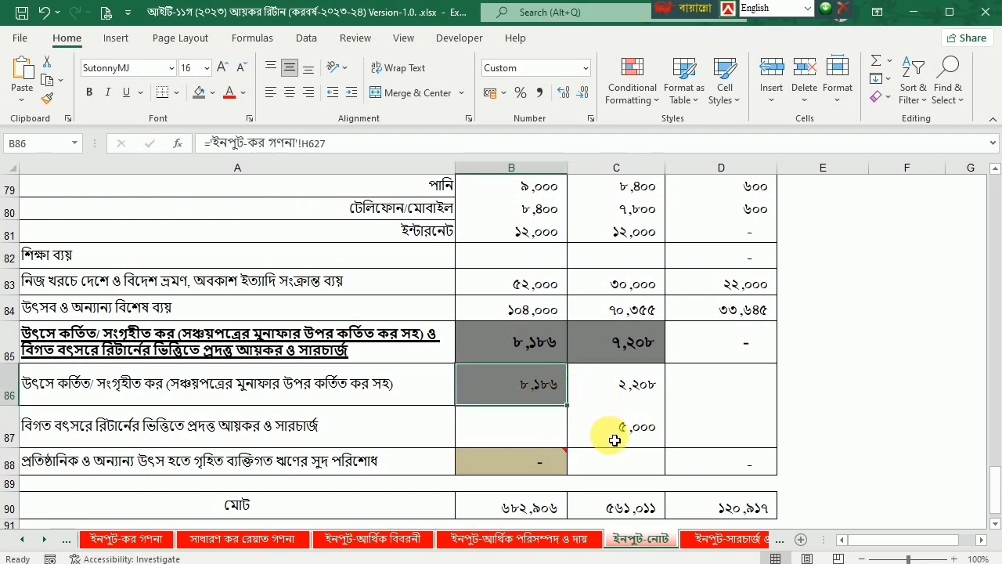
Step: Review the fund shortfall line and the current-year and previous-year cash-in-hand cells on the ইনপুট-নোট sheet
{"action": "scroll", "coordinate": [615, 440], "scroll_direction": "down", "scroll_amount": 1}
{"action": "scroll", "coordinate": [604, 425], "scroll_direction": "up", "scroll_amount": 7}
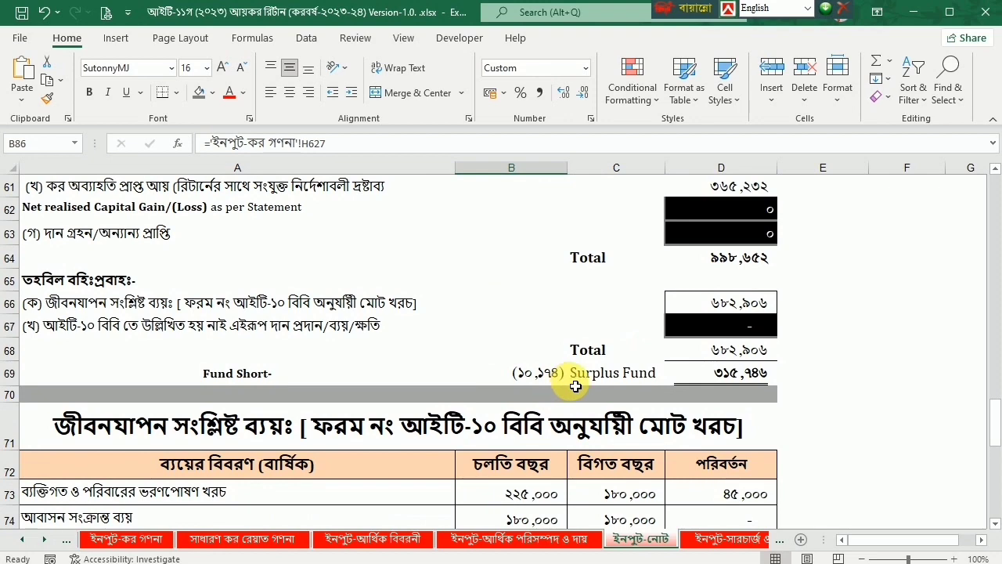
{"action": "scroll", "coordinate": [576, 386], "scroll_direction": "up", "scroll_amount": 7}
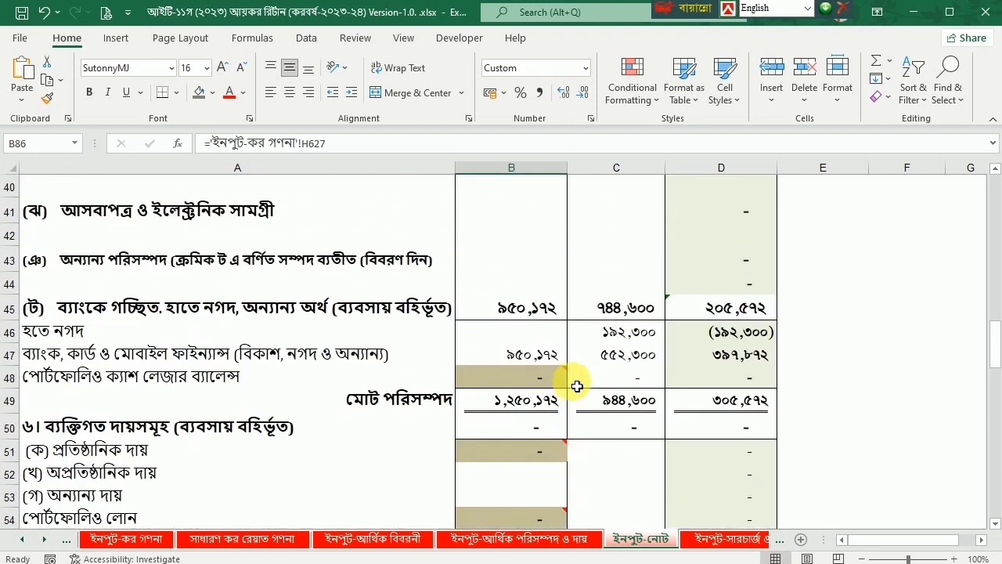
{"action": "scroll", "coordinate": [579, 376], "scroll_direction": "down", "scroll_amount": 2}
{"action": "scroll", "coordinate": [608, 336], "scroll_direction": "up", "scroll_amount": 2}
{"action": "left_click", "coordinate": [608, 332]}
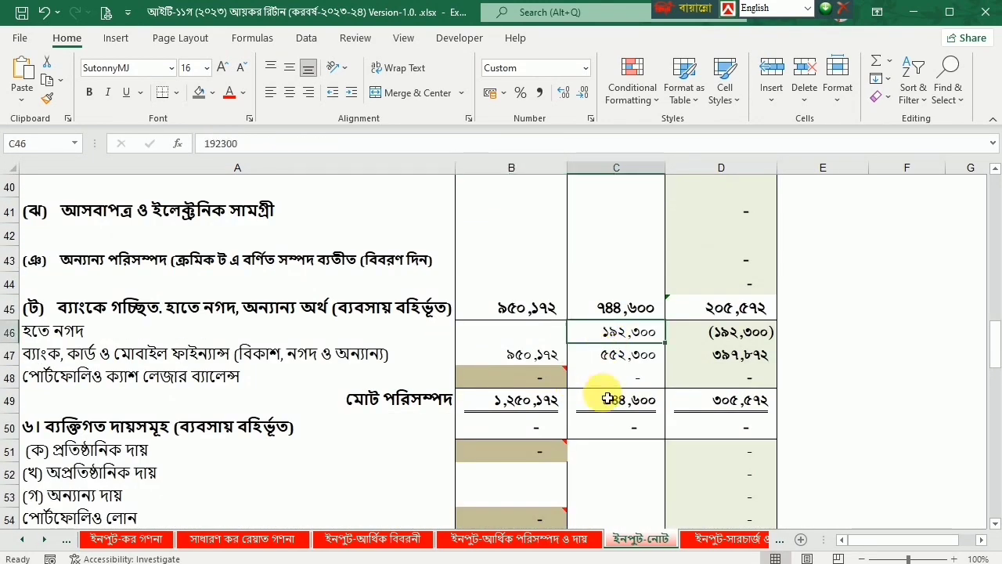
{"action": "scroll", "coordinate": [603, 383], "scroll_direction": "down", "scroll_amount": 4}
{"action": "scroll", "coordinate": [608, 402], "scroll_direction": "down", "scroll_amount": 2}
{"action": "scroll", "coordinate": [603, 384], "scroll_direction": "up", "scroll_amount": 6}
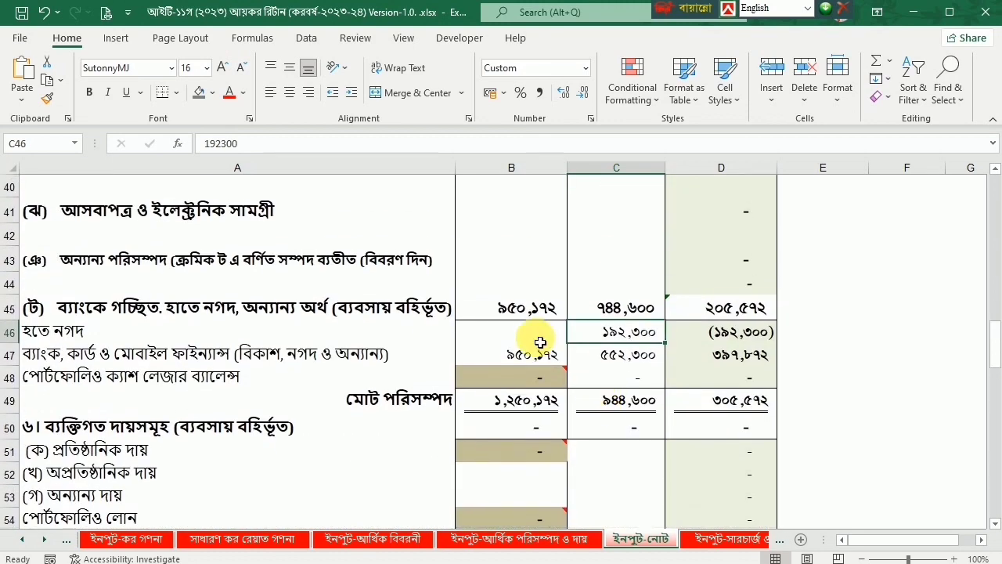
Step: Switch to the web article and check its 2022-2023 cash, bank and savings table for a cash-in-hand figure
{"action": "left_click", "coordinate": [519, 332]}
{"action": "scroll", "coordinate": [575, 381], "scroll_direction": "up", "scroll_amount": 2}
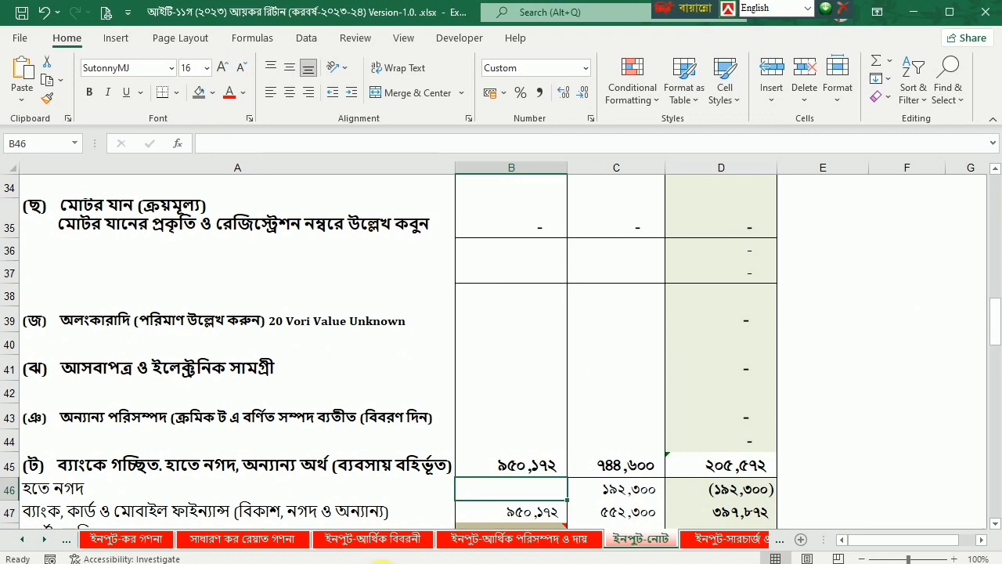
{"action": "key", "text": "alt+Tab"}
{"action": "scroll", "coordinate": [420, 409], "scroll_direction": "up", "scroll_amount": 6}
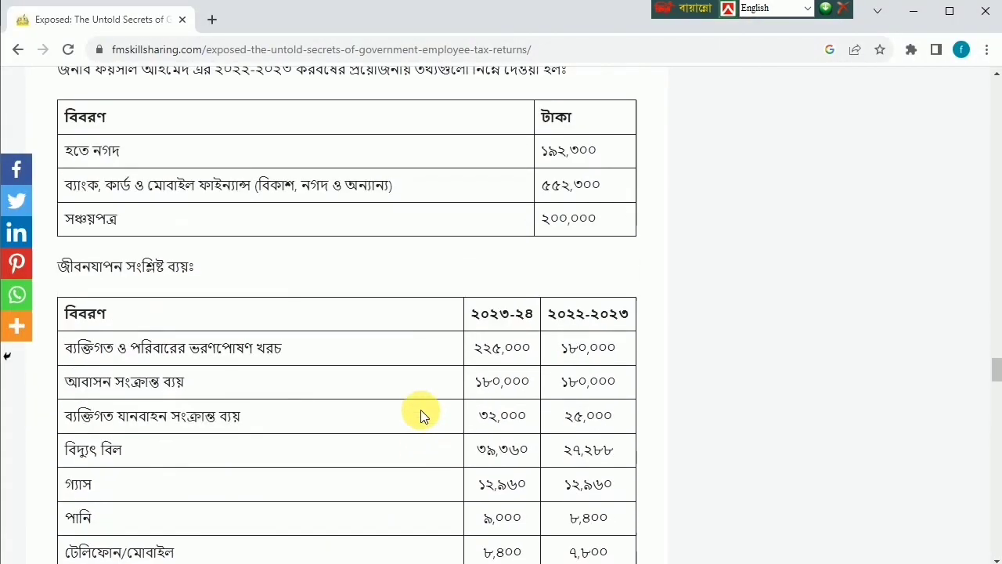
{"action": "scroll", "coordinate": [420, 415], "scroll_direction": "down", "scroll_amount": 2}
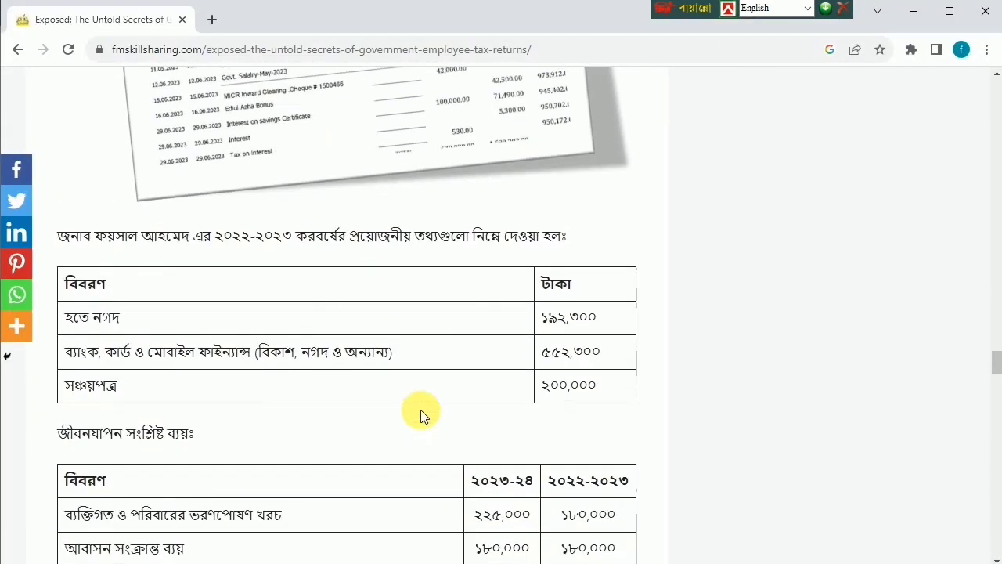
{"action": "scroll", "coordinate": [421, 415], "scroll_direction": "down", "scroll_amount": 7}
{"action": "scroll", "coordinate": [420, 415], "scroll_direction": "up", "scroll_amount": 6}
{"action": "scroll", "coordinate": [420, 415], "scroll_direction": "down", "scroll_amount": 6}
{"action": "scroll", "coordinate": [421, 415], "scroll_direction": "up", "scroll_amount": 6}
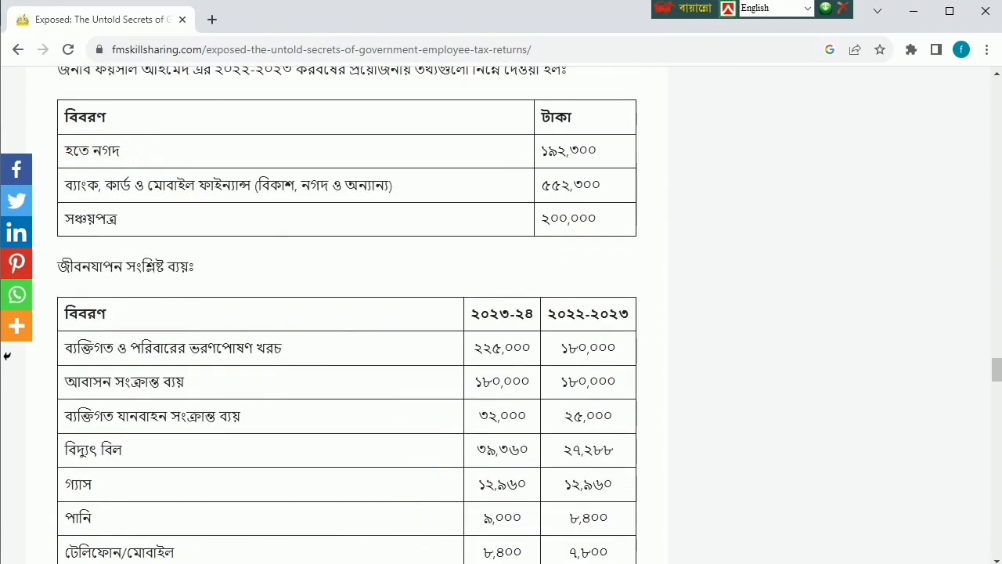
Step: Back in the workbook, enter 10174 as the current-year cash in hand in cell B46 to cover the fund shortfall
{"action": "left_click", "coordinate": [523, 466]}
{"action": "scroll", "coordinate": [522, 465], "scroll_direction": "down", "scroll_amount": 5}
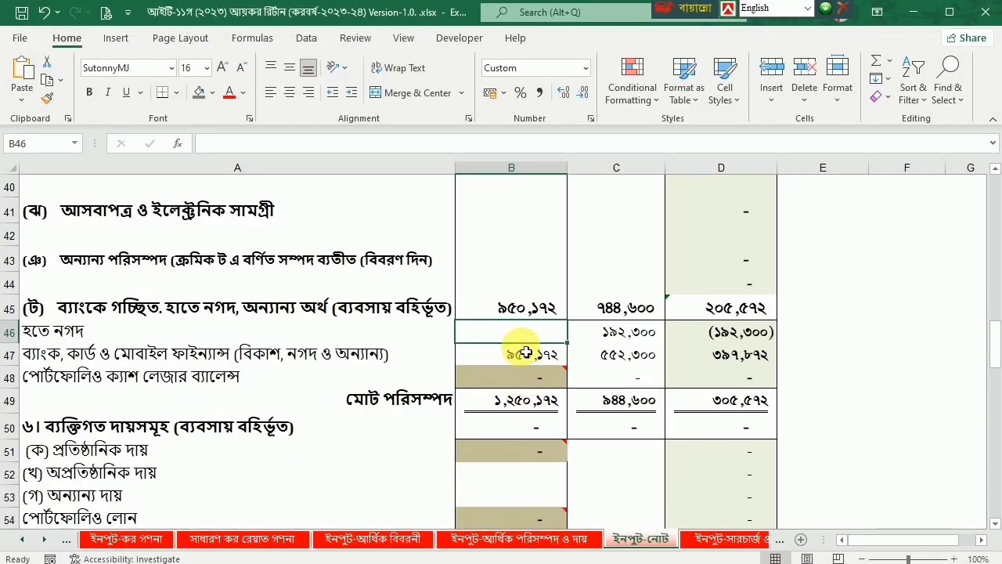
{"action": "scroll", "coordinate": [522, 335], "scroll_direction": "down", "scroll_amount": 2}
{"action": "scroll", "coordinate": [519, 332], "scroll_direction": "up", "scroll_amount": 5}
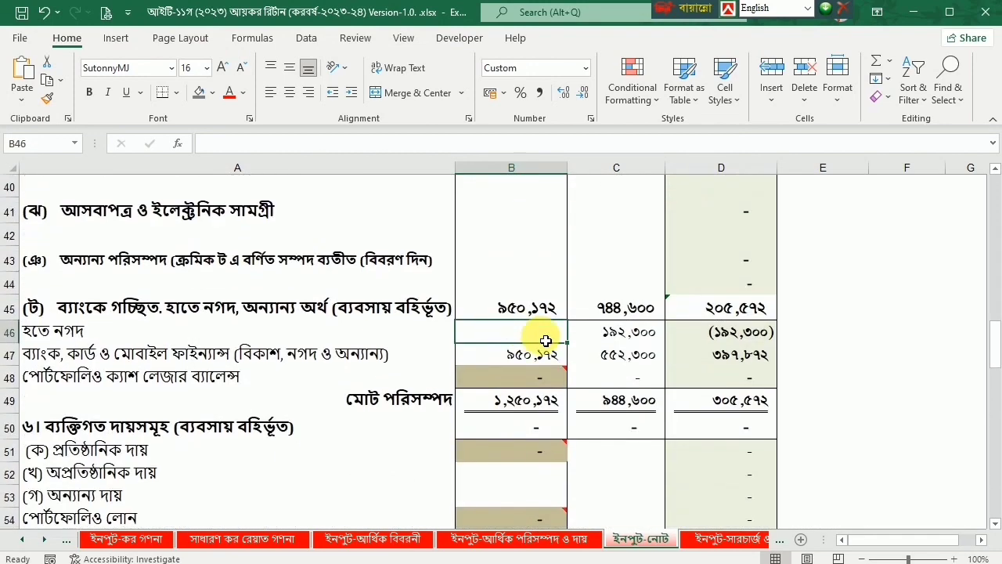
{"action": "type", "text": "10174"}
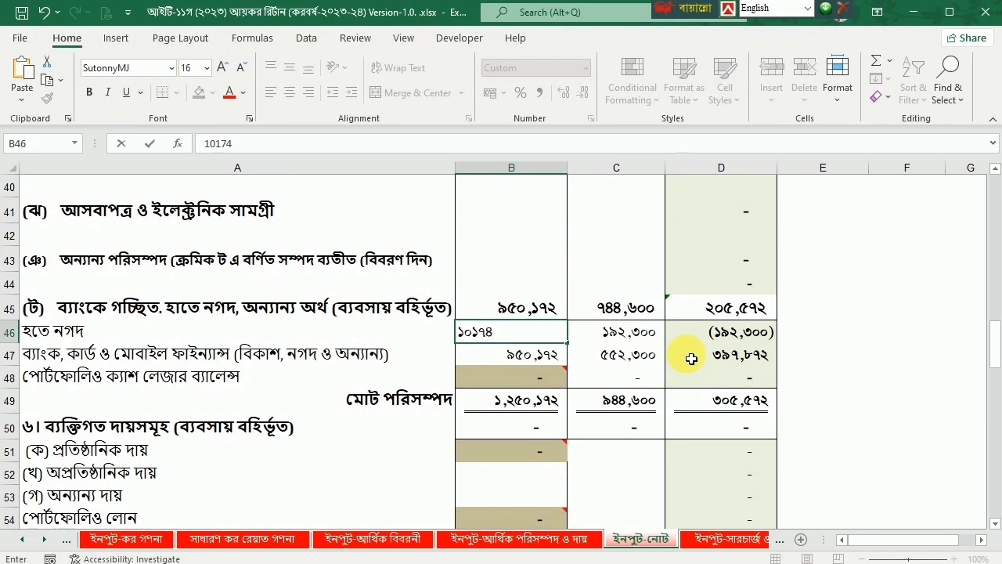
{"action": "key", "text": "Return"}
{"action": "scroll", "coordinate": [521, 352], "scroll_direction": "down", "scroll_amount": 3}
{"action": "scroll", "coordinate": [583, 474], "scroll_direction": "up", "scroll_amount": 3}
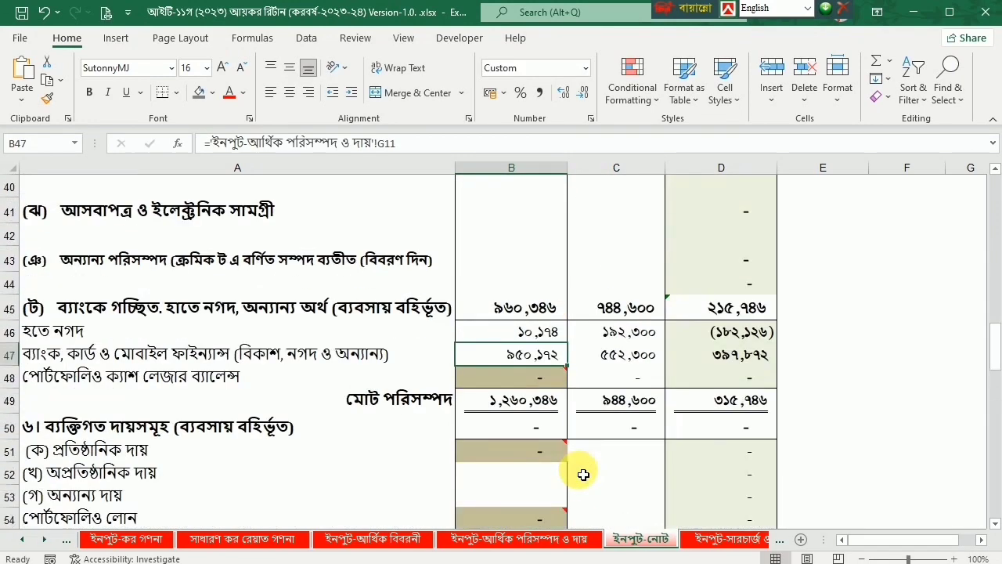
Step: Enter 300000 for furniture and electronic goods in the previous-year cell C41 and copy it to the current-year cell B41
{"action": "scroll", "coordinate": [563, 430], "scroll_direction": "up", "scroll_amount": 1}
{"action": "left_click", "coordinate": [593, 279]}
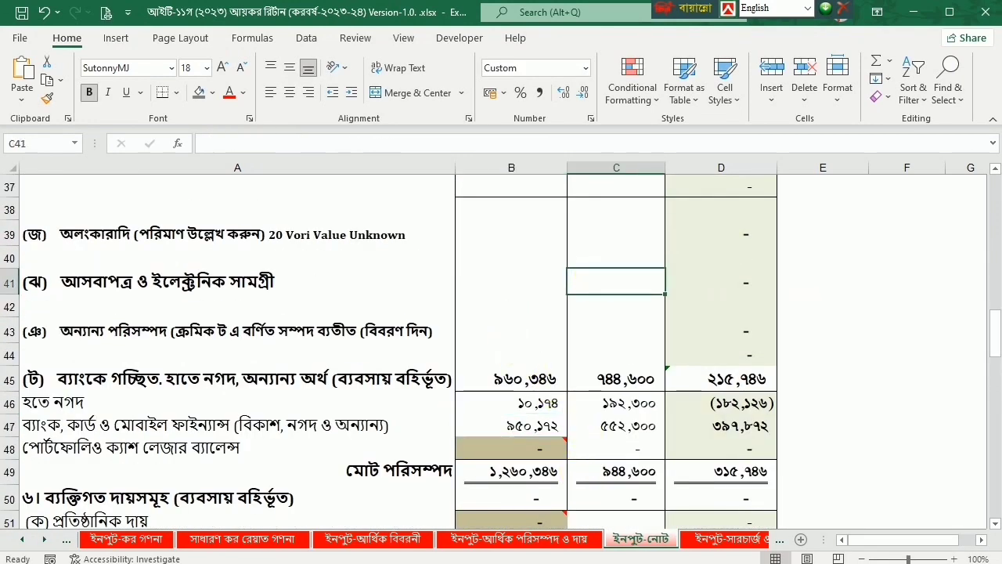
{"action": "type", "text": "300000"}
{"action": "key", "text": "ctrl+Return"}
{"action": "key", "text": "ctrl+c"}
{"action": "key", "text": "Left"}
{"action": "key", "text": "Up"}
{"action": "key", "text": "Up"}
Step: Inspect the ornaments quantity note in A39 and the financial asset rows above it
{"action": "left_click", "coordinate": [266, 241]}
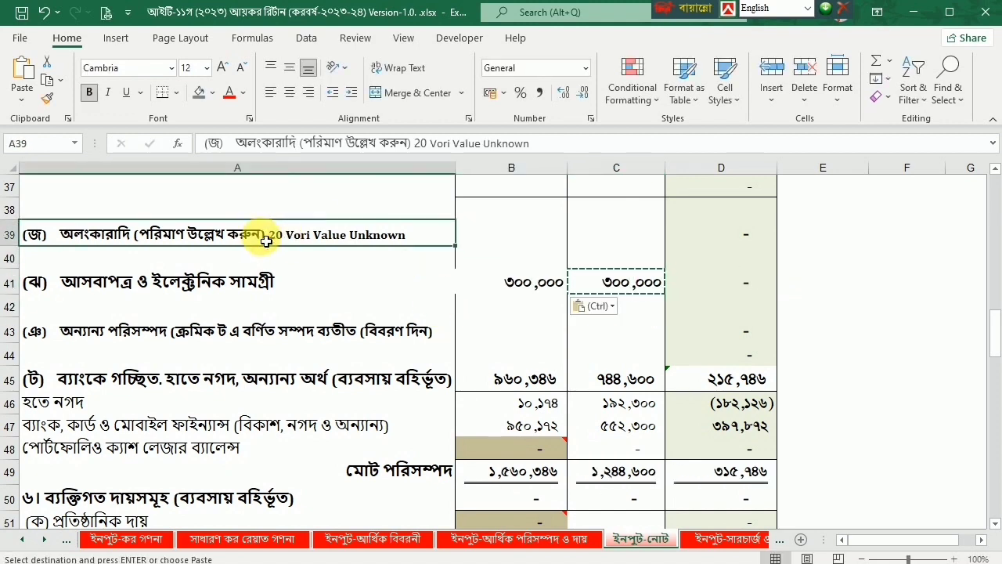
{"action": "left_click_drag", "start_coordinate": [412, 143], "coordinate": [520, 143]}
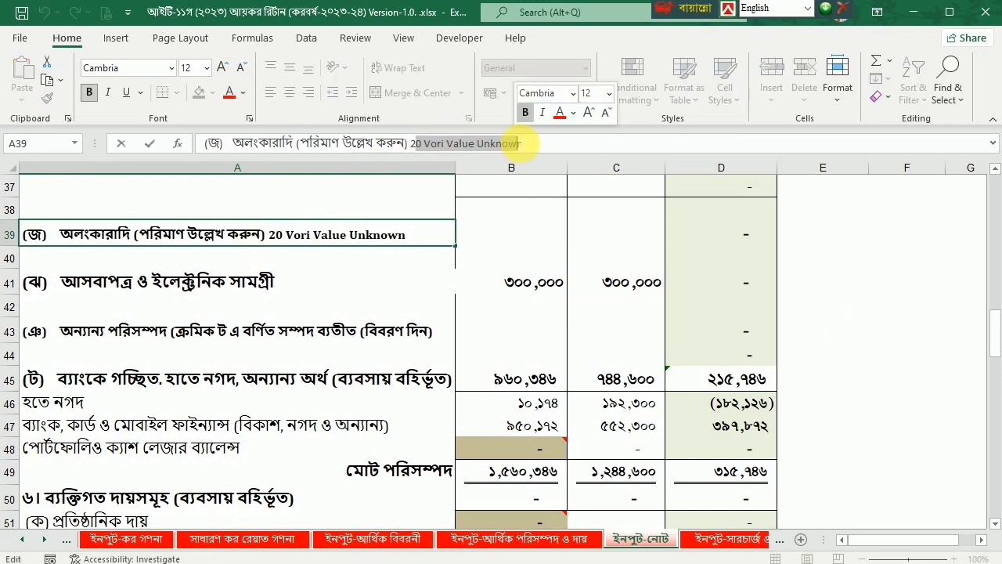
{"action": "key", "text": "Return"}
{"action": "scroll", "coordinate": [486, 348], "scroll_direction": "up", "scroll_amount": 5}
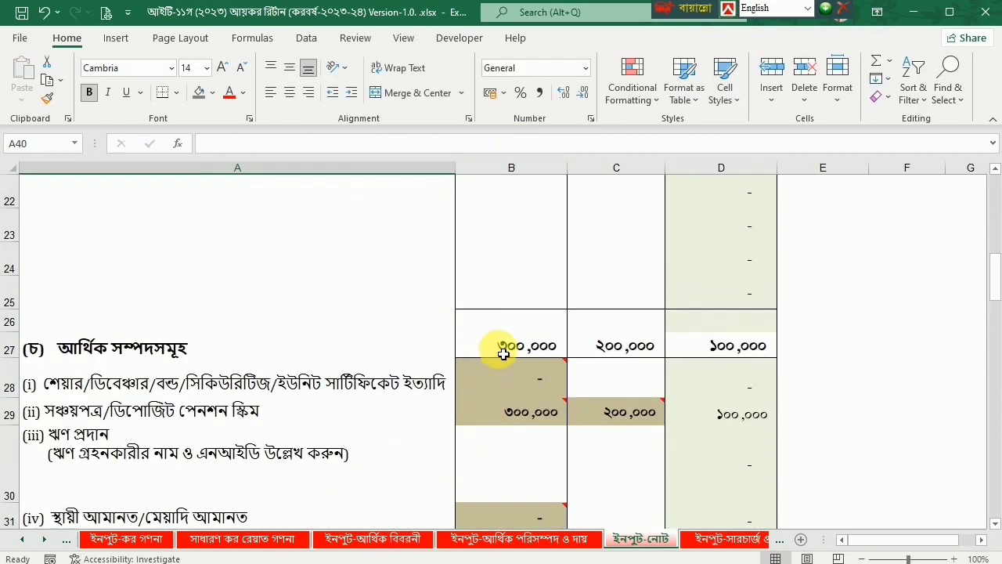
{"action": "scroll", "coordinate": [498, 351], "scroll_direction": "up", "scroll_amount": 7}
Step: Open the তফসিল ১ sheet and review its salary income, exempt income and net taxable income figures
{"action": "left_click", "coordinate": [44, 539]}
{"action": "left_click", "coordinate": [43, 538]}
{"action": "left_click", "coordinate": [43, 539]}
{"action": "left_click", "coordinate": [43, 539]}
{"action": "left_click", "coordinate": [43, 538]}
{"action": "left_click", "coordinate": [400, 539]}
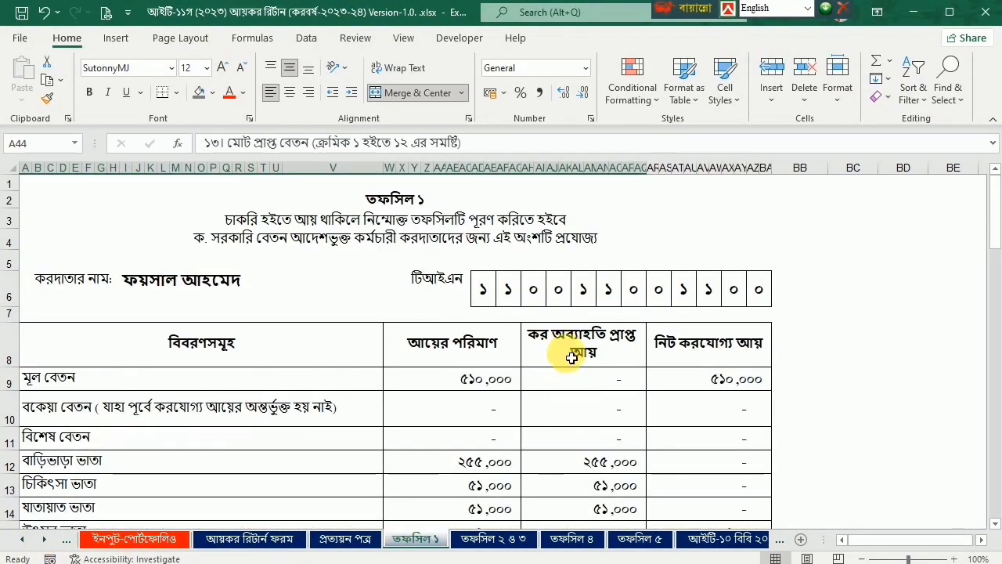
{"action": "scroll", "coordinate": [572, 358], "scroll_direction": "down", "scroll_amount": 7}
{"action": "scroll", "coordinate": [571, 358], "scroll_direction": "up", "scroll_amount": 4}
{"action": "scroll", "coordinate": [571, 357], "scroll_direction": "up", "scroll_amount": 3}
{"action": "scroll", "coordinate": [608, 441], "scroll_direction": "down", "scroll_amount": 6}
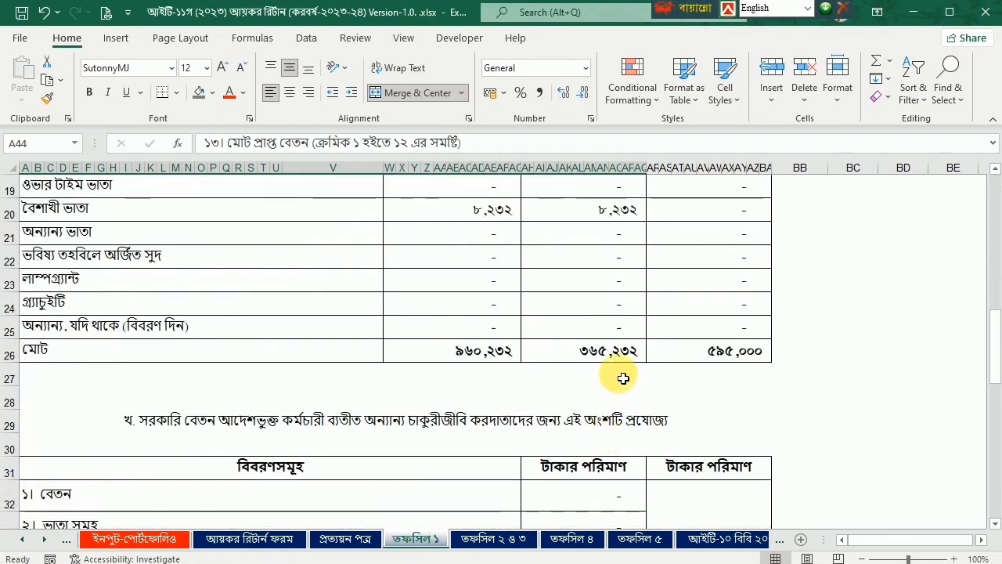
Step: Review the ইনপুট-ব্যক্তিগত তথ্য sheet and the source tax and total income sections of ইনপুট-কর গণনা
{"action": "left_click", "coordinate": [24, 538]}
{"action": "left_click", "coordinate": [24, 539]}
{"action": "left_click", "coordinate": [23, 539]}
{"action": "left_click", "coordinate": [253, 539]}
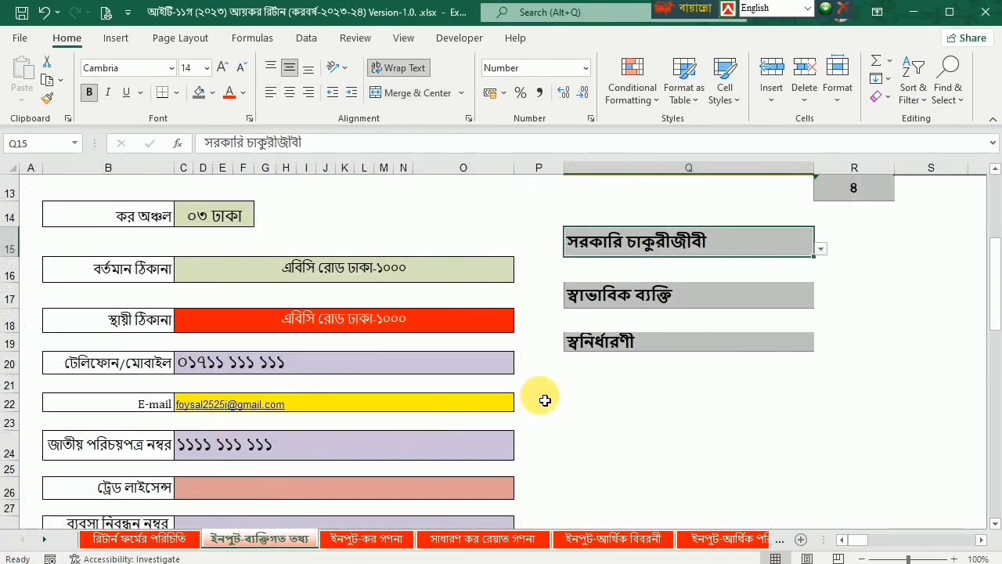
{"action": "left_click", "coordinate": [364, 539]}
{"action": "scroll", "coordinate": [615, 411], "scroll_direction": "down", "scroll_amount": 1}
{"action": "scroll", "coordinate": [615, 408], "scroll_direction": "up", "scroll_amount": 3}
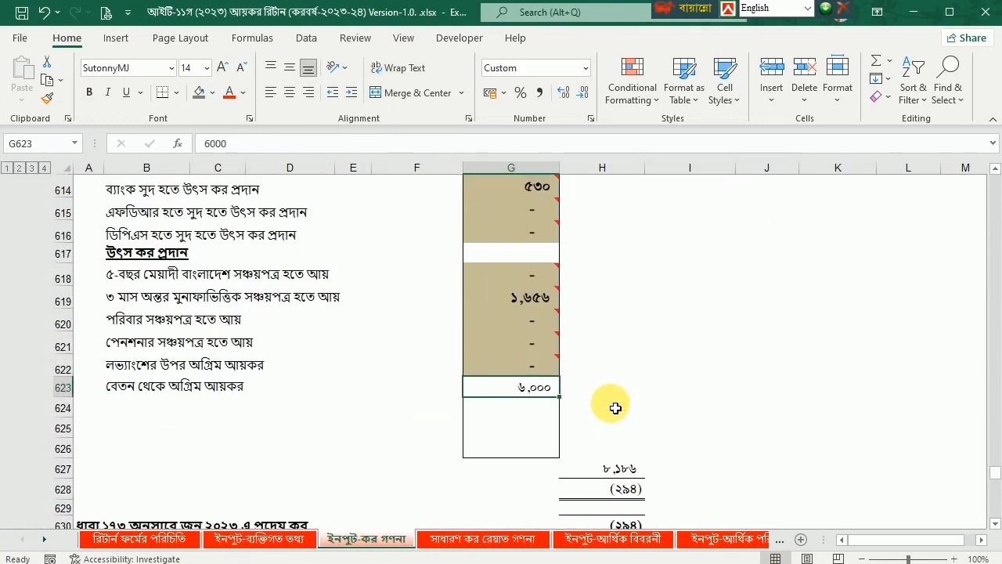
{"action": "scroll", "coordinate": [611, 404], "scroll_direction": "up", "scroll_amount": 20}
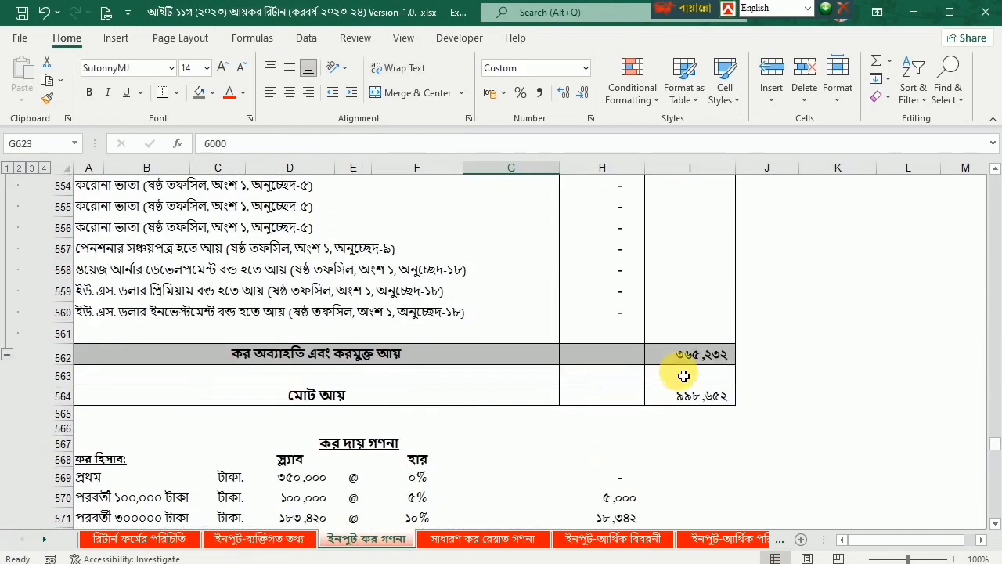
{"action": "left_click", "coordinate": [43, 540]}
{"action": "left_click", "coordinate": [44, 539]}
{"action": "left_click", "coordinate": [44, 540]}
{"action": "left_click", "coordinate": [44, 540]}
{"action": "left_click", "coordinate": [22, 540]}
{"action": "left_click", "coordinate": [22, 540]}
{"action": "left_click", "coordinate": [22, 540]}
{"action": "left_click", "coordinate": [22, 540]}
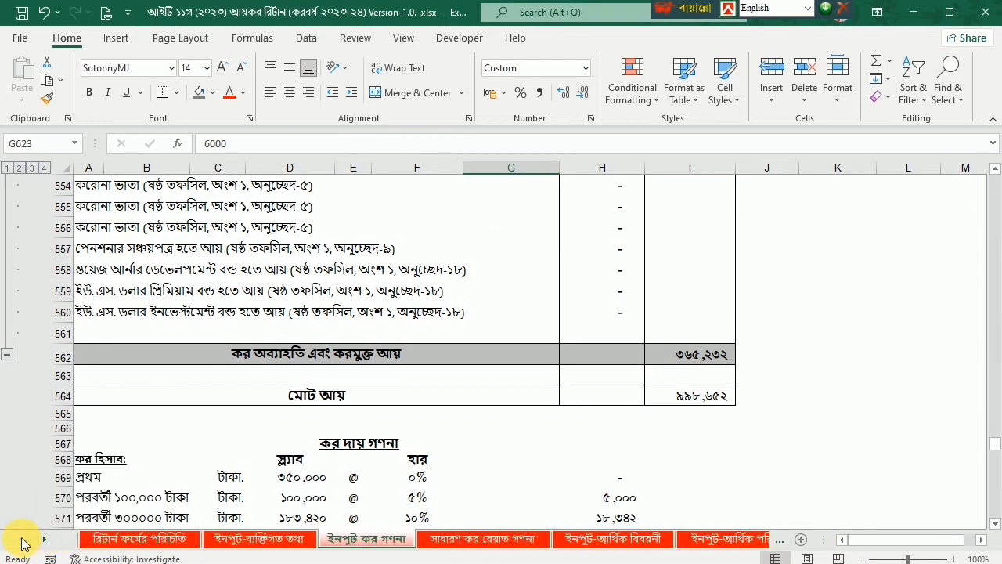
Step: Hide the unused ইনপুট-আর্থিক বিবরনী sheet
{"action": "left_click", "coordinate": [591, 538]}
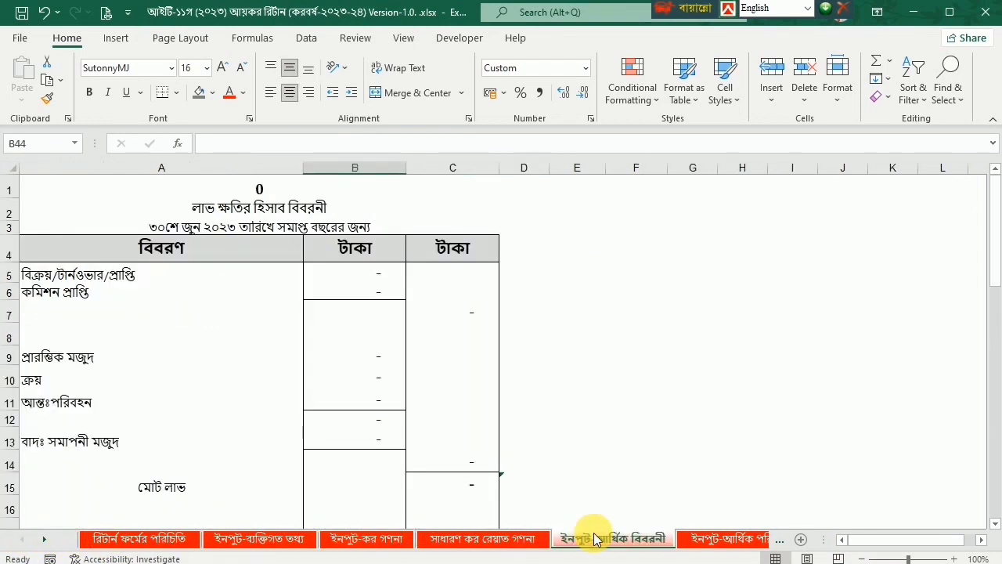
{"action": "right_click", "coordinate": [596, 541]}
{"action": "left_click", "coordinate": [636, 475]}
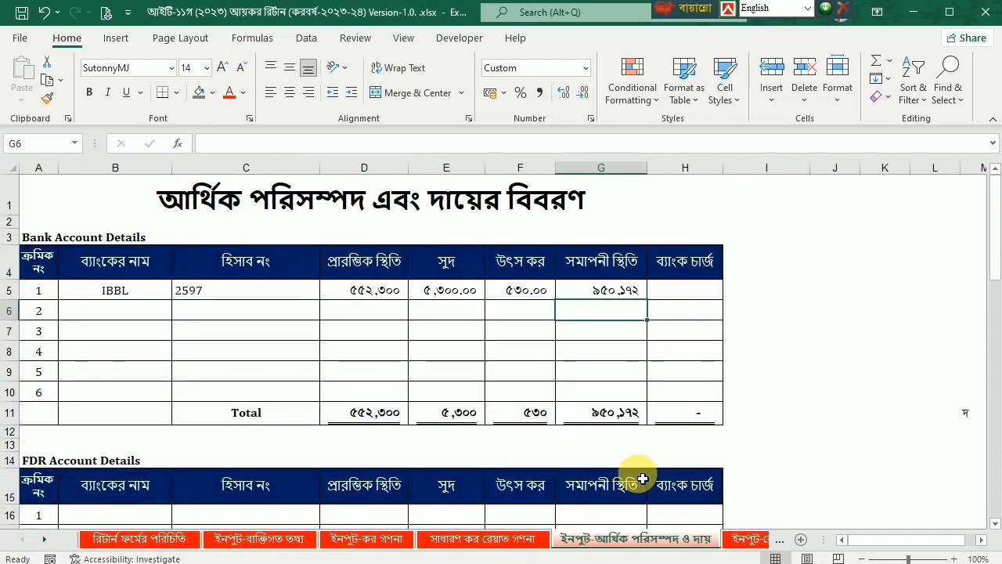
Step: Hide the ইনপুট-সারচার্জ ও পরিঃ সারচার্জ and ইনপুট-পোর্টফোলিও sheets
{"action": "left_click", "coordinate": [750, 541]}
{"action": "left_click", "coordinate": [742, 540]}
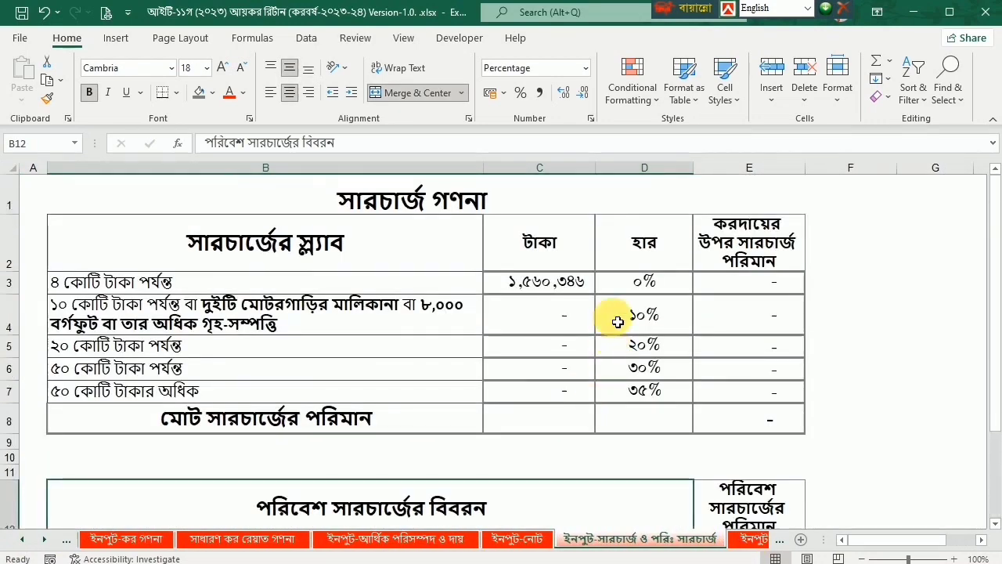
{"action": "right_click", "coordinate": [649, 547]}
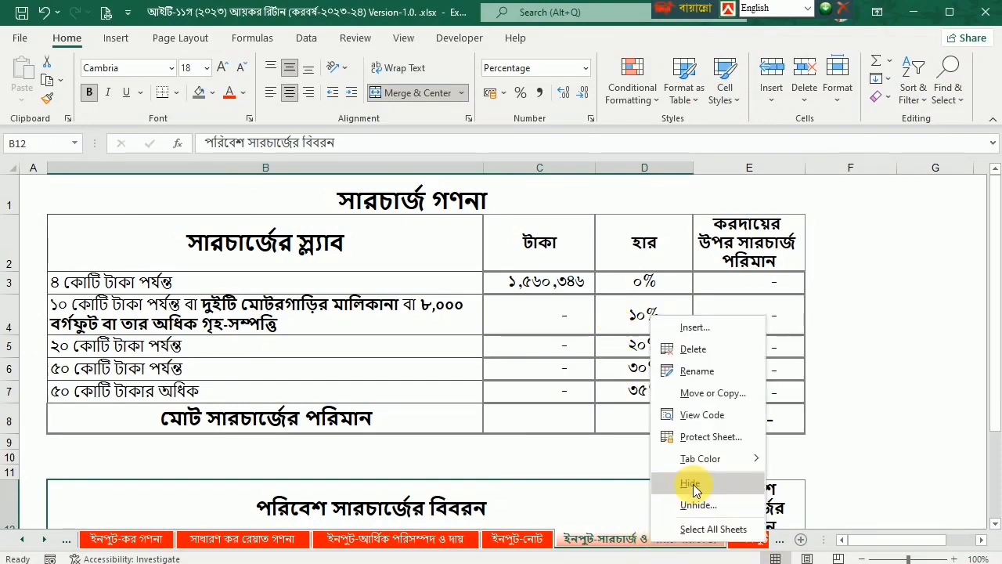
{"action": "left_click", "coordinate": [693, 484]}
{"action": "right_click", "coordinate": [634, 541]}
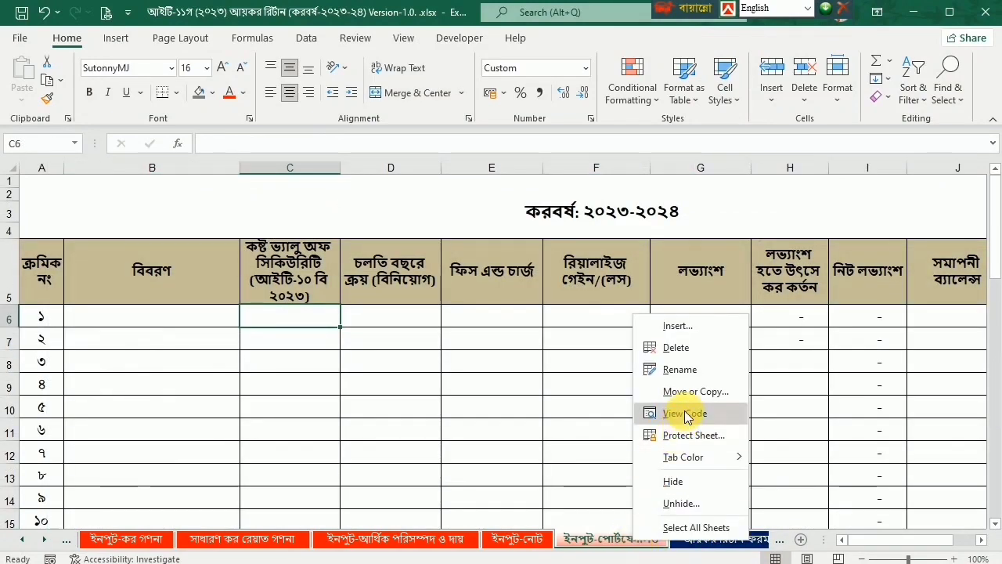
{"action": "left_click", "coordinate": [679, 482]}
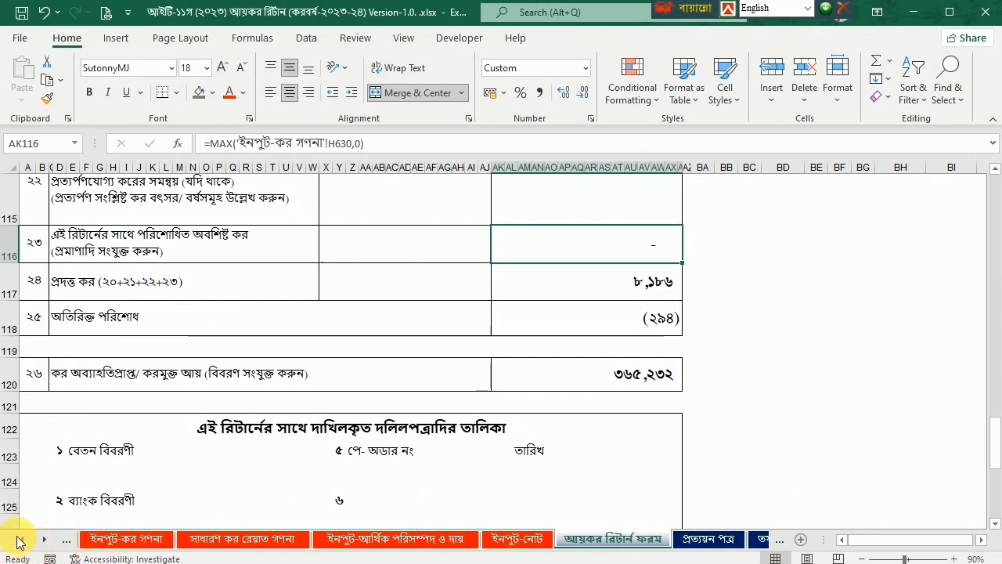
Step: Look through the remaining input sheets, including the personal information and the taxable and exempt income in ইনপুট-কর গণনা
{"action": "left_click", "coordinate": [22, 539]}
{"action": "left_click", "coordinate": [22, 538]}
{"action": "left_click", "coordinate": [94, 539]}
{"action": "scroll", "coordinate": [249, 488], "scroll_direction": "down", "scroll_amount": 2}
{"action": "scroll", "coordinate": [249, 488], "scroll_direction": "up", "scroll_amount": 2}
{"action": "left_click", "coordinate": [310, 539]}
{"action": "scroll", "coordinate": [411, 524], "scroll_direction": "up", "scroll_amount": 4}
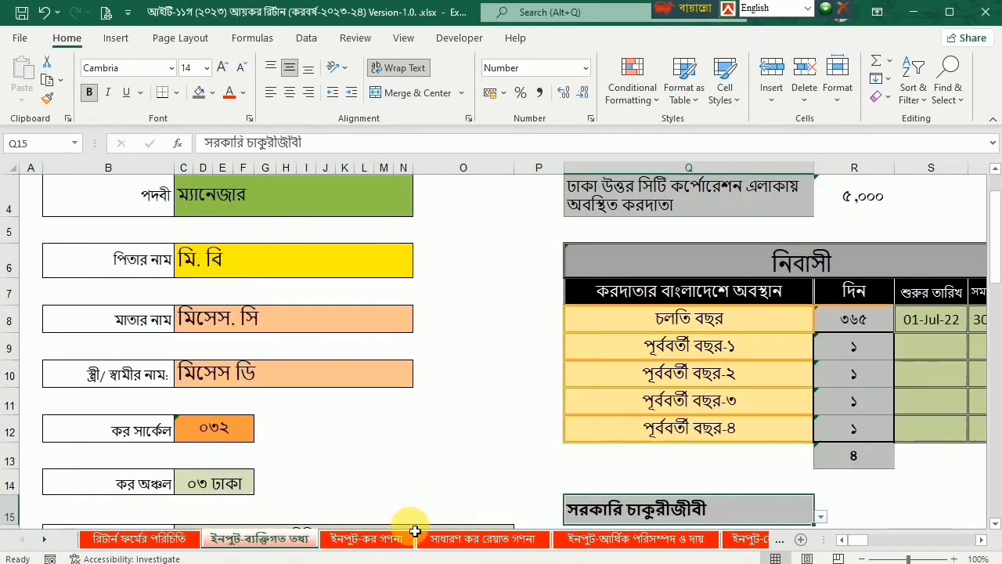
{"action": "left_click", "coordinate": [394, 538]}
{"action": "scroll", "coordinate": [506, 523], "scroll_direction": "up", "scroll_amount": 2}
{"action": "scroll", "coordinate": [506, 524], "scroll_direction": "up", "scroll_amount": 4}
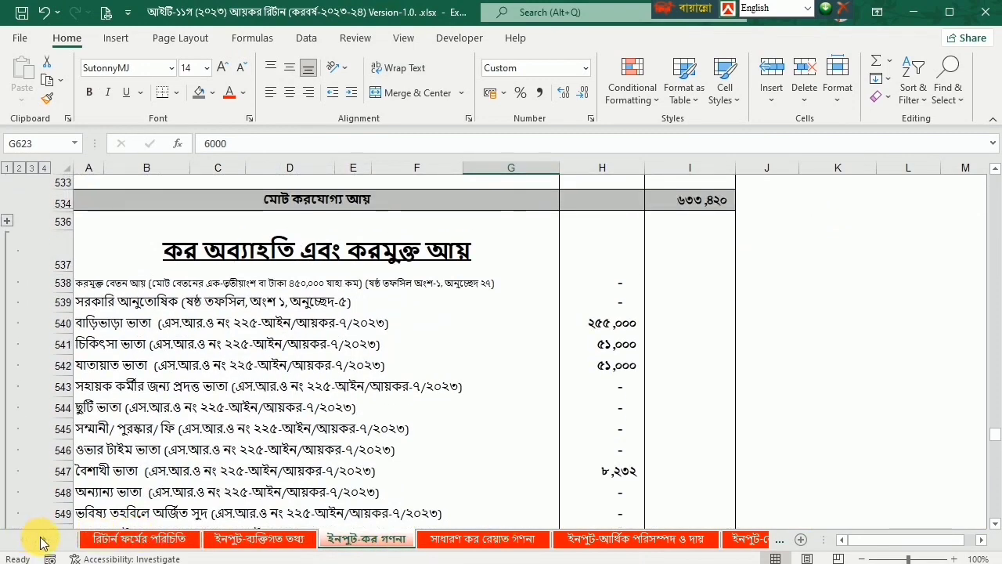
{"action": "scroll", "coordinate": [43, 543], "scroll_direction": "down", "scroll_amount": 4}
Step: Review the output sheets আয়কর রিটার্ন ফরম, প্রত্যয়ন পত্র, তফসিল ১ and তফসিল ২ ও ৩
{"action": "left_click", "coordinate": [385, 537]}
{"action": "scroll", "coordinate": [506, 290], "scroll_direction": "up", "scroll_amount": 20}
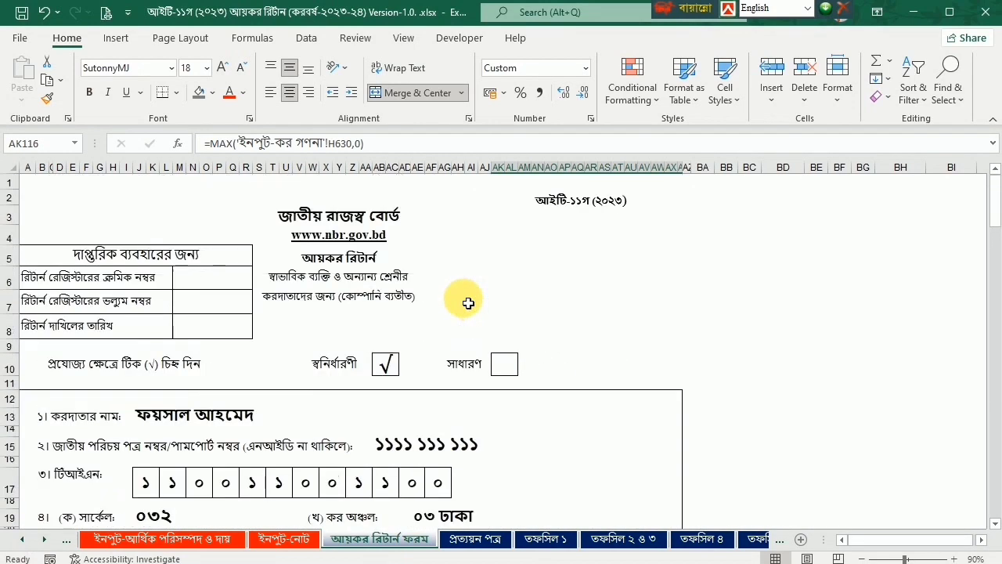
{"action": "left_click", "coordinate": [476, 539]}
{"action": "scroll", "coordinate": [456, 438], "scroll_direction": "up", "scroll_amount": 7}
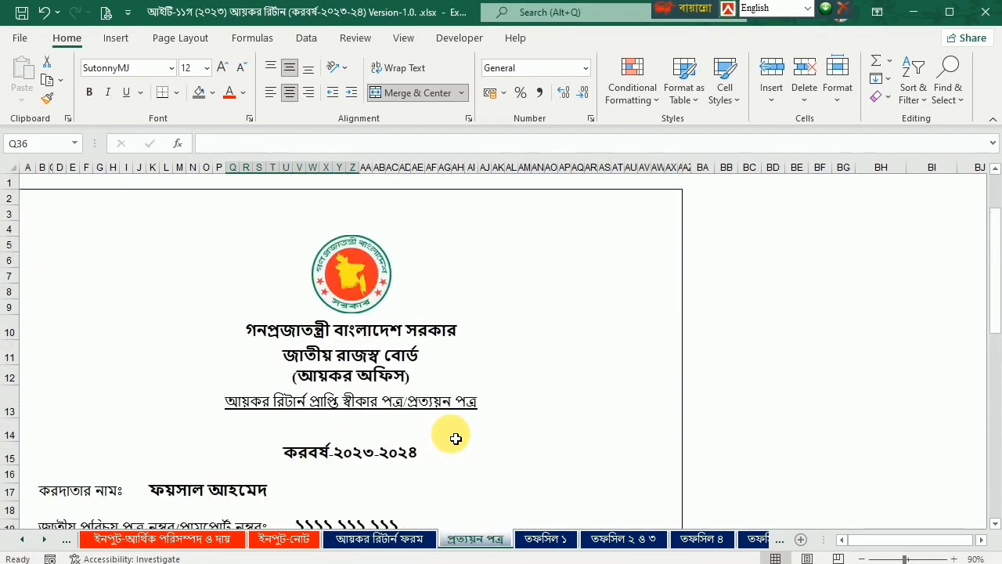
{"action": "left_click", "coordinate": [558, 539]}
{"action": "left_click", "coordinate": [615, 538]}
{"action": "scroll", "coordinate": [609, 486], "scroll_direction": "down", "scroll_amount": 13}
{"action": "scroll", "coordinate": [609, 487], "scroll_direction": "up", "scroll_amount": 6}
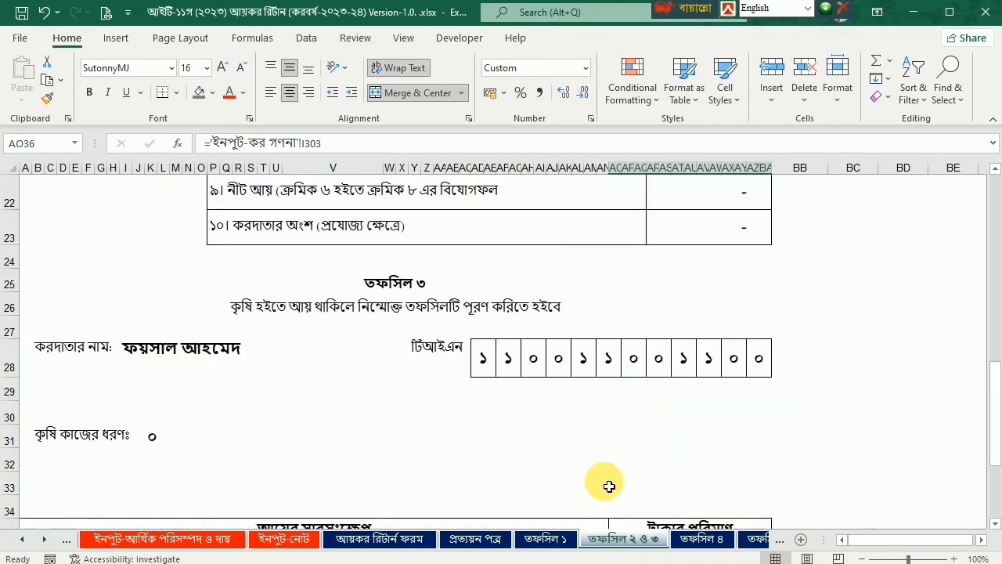
Step: On the তফসিল ৪ sheet, give the business type cell AI7 a white fill and white font colour
{"action": "scroll", "coordinate": [609, 486], "scroll_direction": "up", "scroll_amount": 7}
{"action": "left_click", "coordinate": [702, 538]}
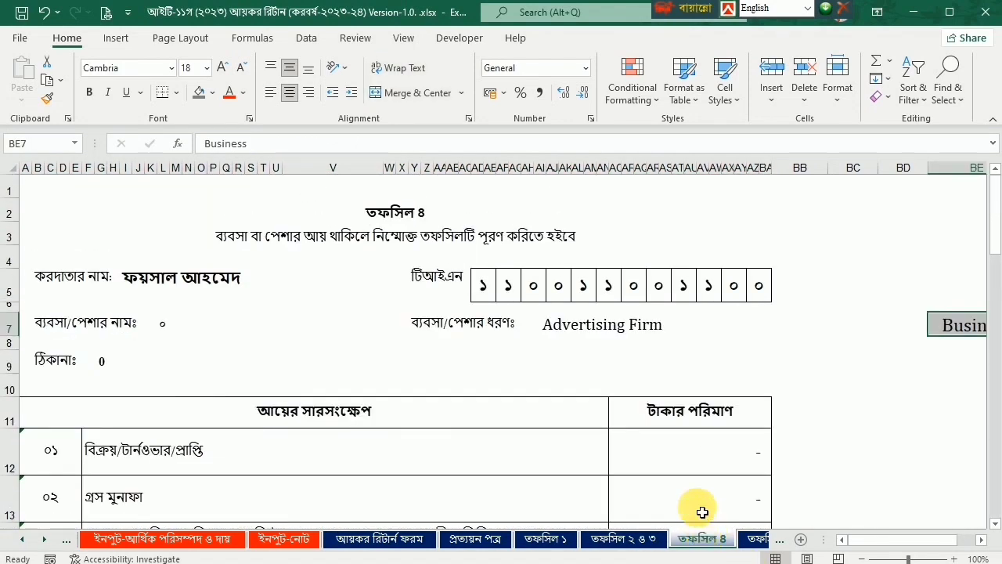
{"action": "left_click", "coordinate": [555, 330]}
{"action": "left_click", "coordinate": [212, 94]}
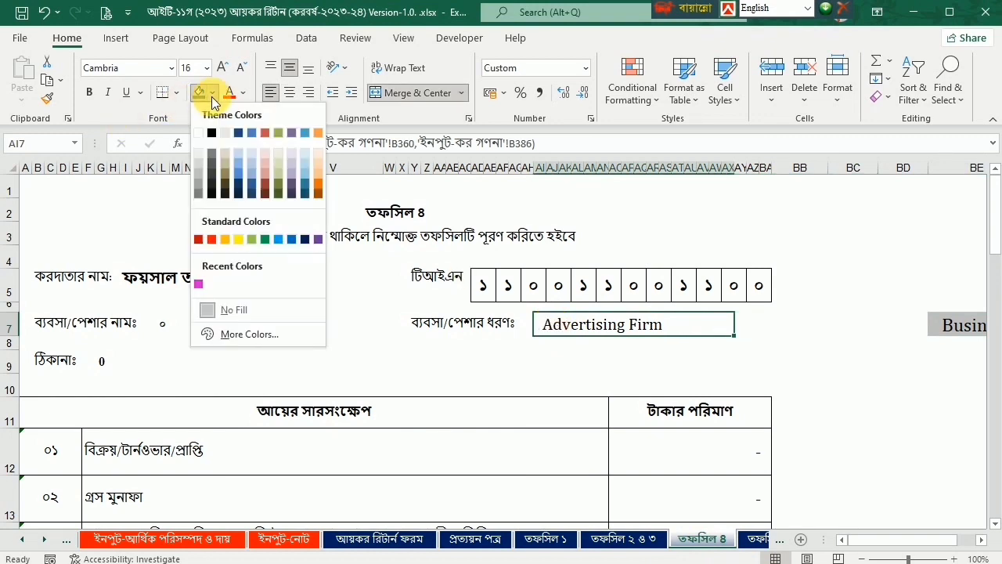
{"action": "key", "text": "Escape"}
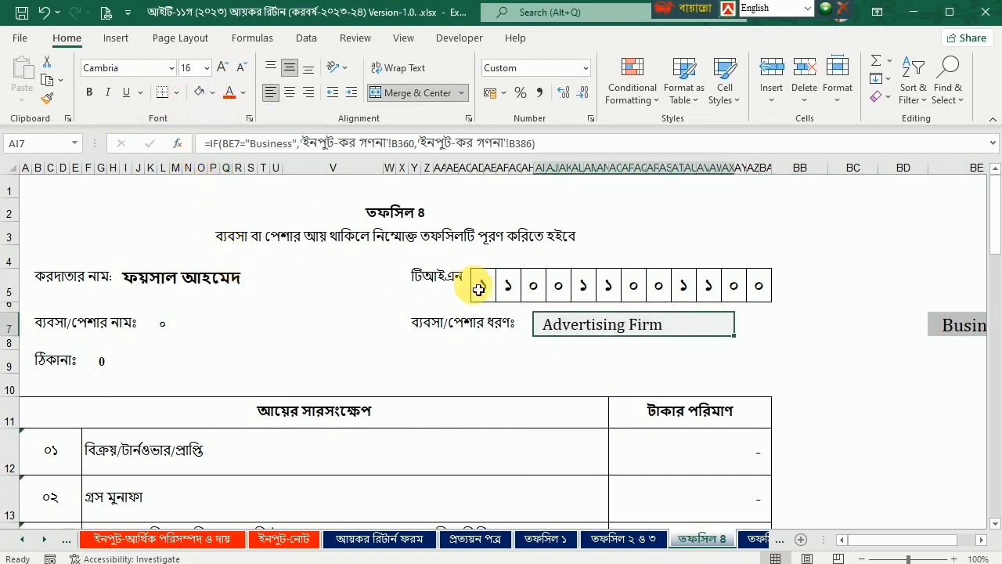
{"action": "left_click", "coordinate": [212, 94]}
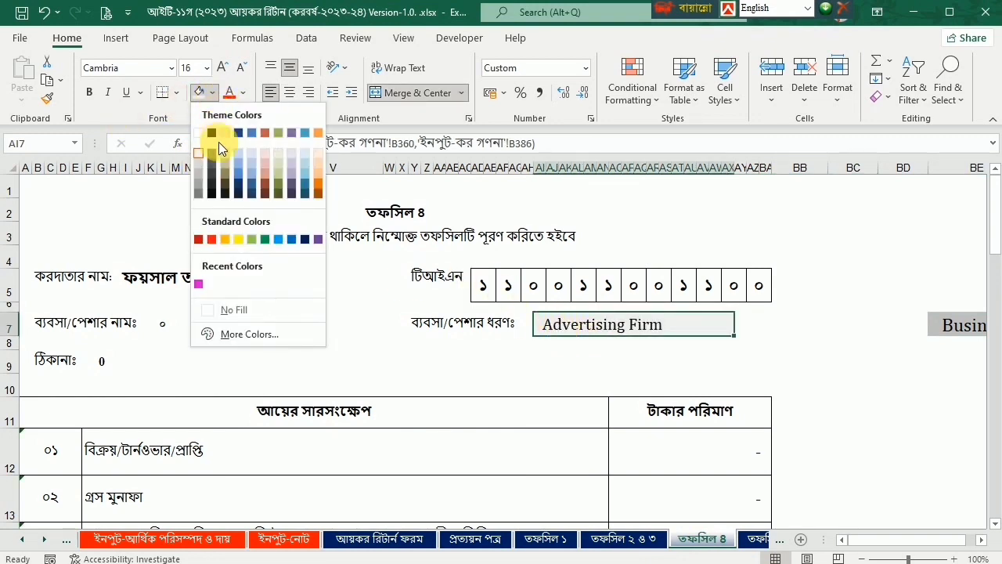
{"action": "left_click", "coordinate": [201, 129]}
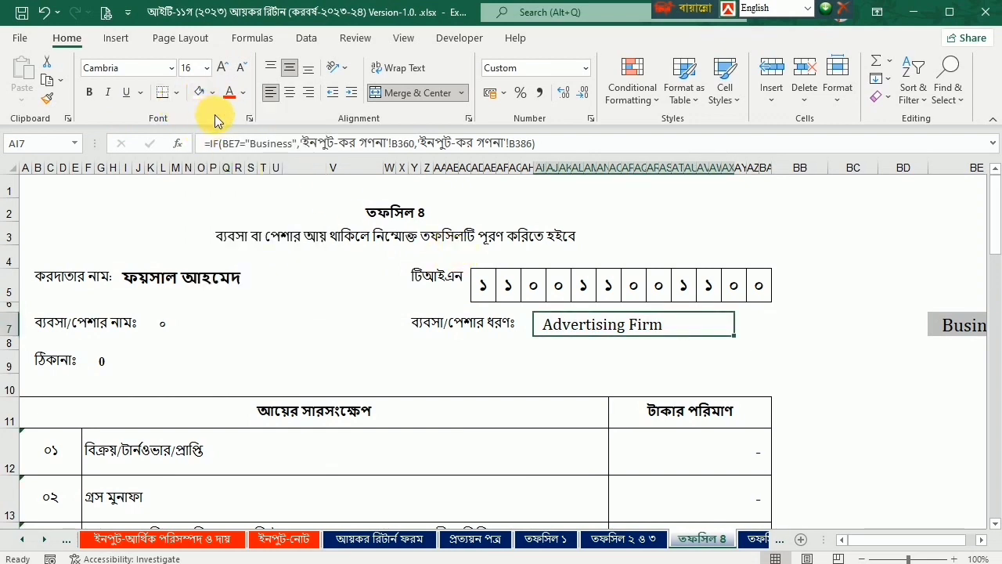
{"action": "left_click", "coordinate": [243, 93]}
{"action": "left_click", "coordinate": [229, 169]}
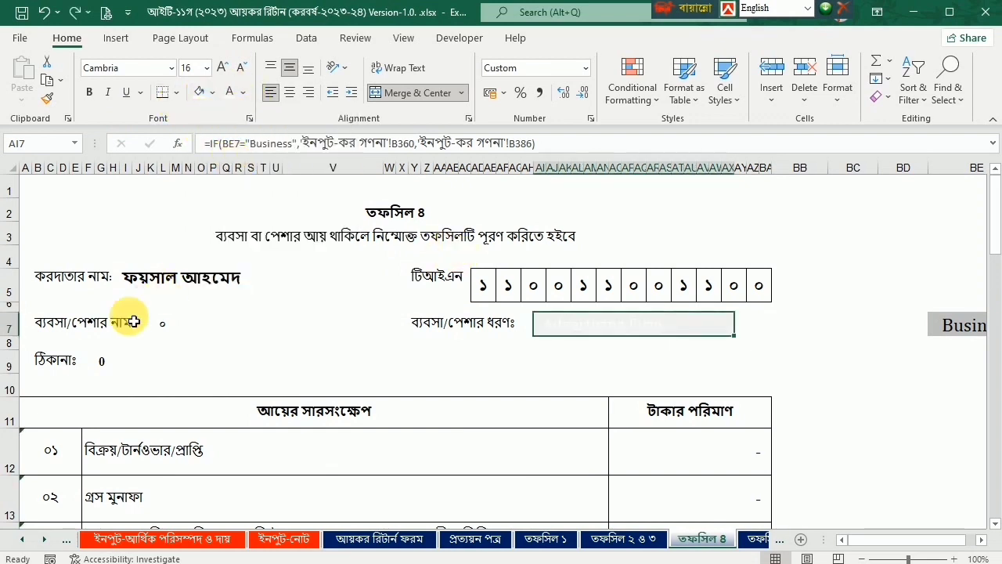
{"action": "left_click", "coordinate": [243, 92]}
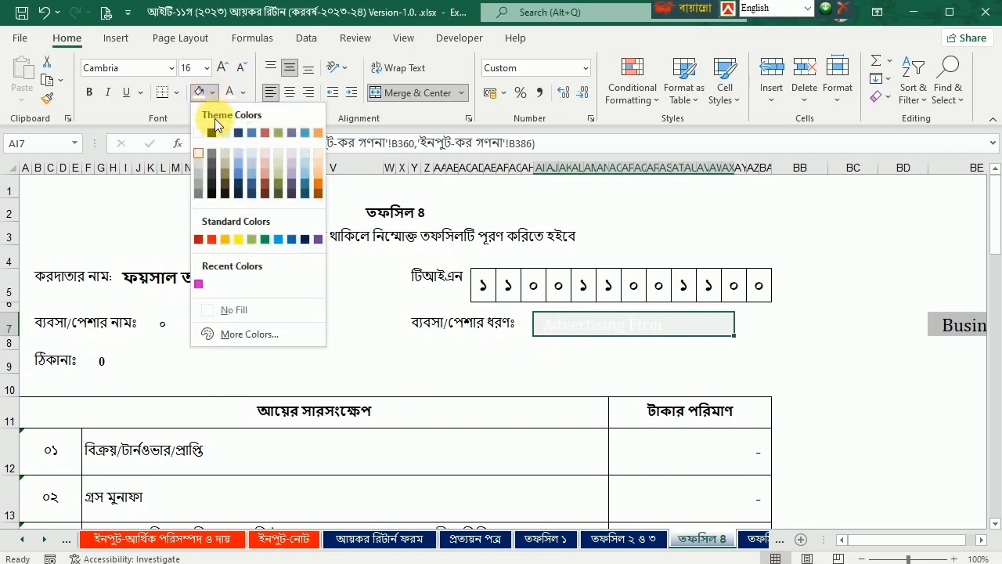
{"action": "left_click", "coordinate": [201, 134]}
Step: Set the font colour of the business name cell L7 and address cell G9 on তফসিল ৪ to white
{"action": "left_click", "coordinate": [166, 327]}
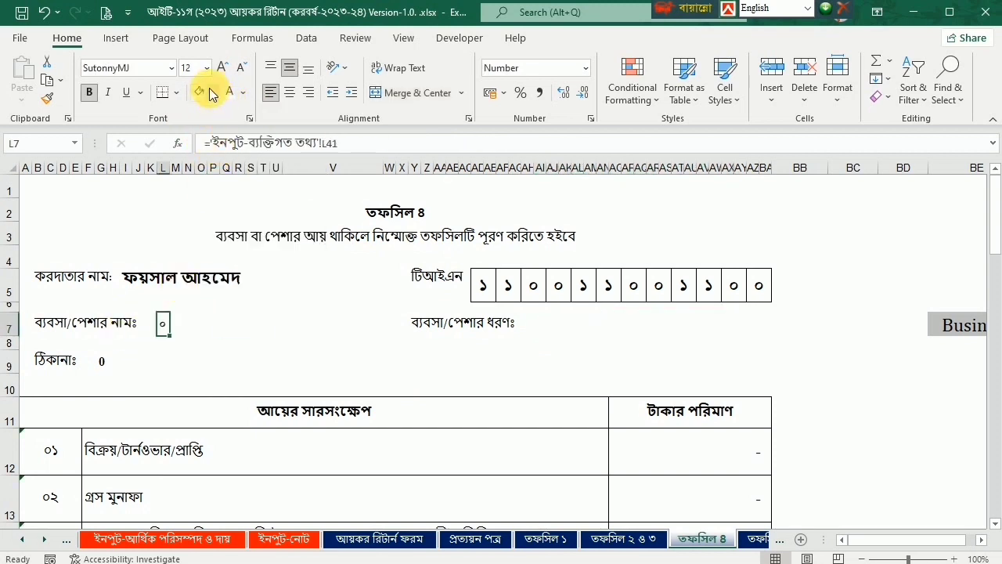
{"action": "left_click", "coordinate": [100, 361]}
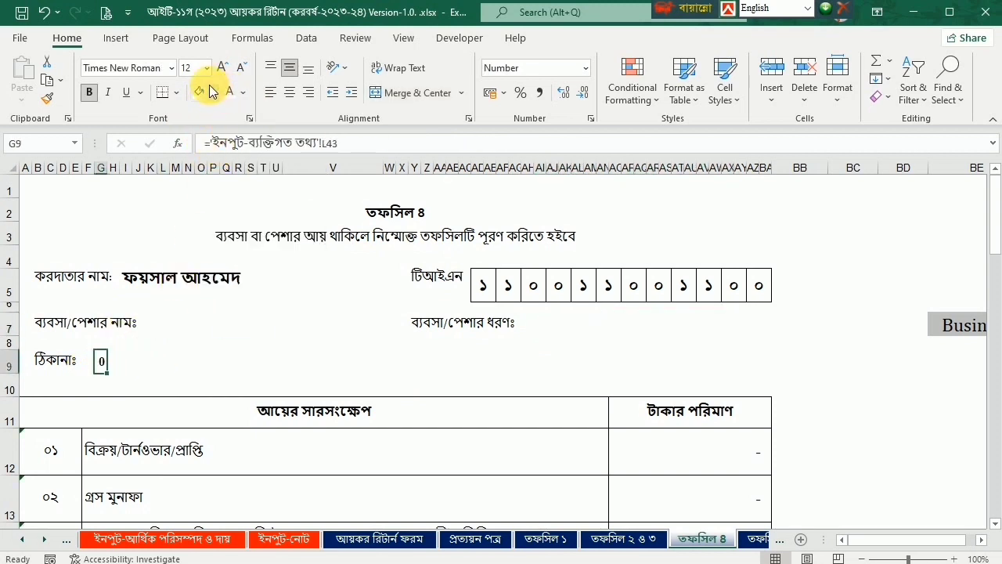
{"action": "left_click", "coordinate": [232, 94]}
{"action": "scroll", "coordinate": [309, 314], "scroll_direction": "down", "scroll_amount": 6}
{"action": "scroll", "coordinate": [308, 313], "scroll_direction": "up", "scroll_amount": 6}
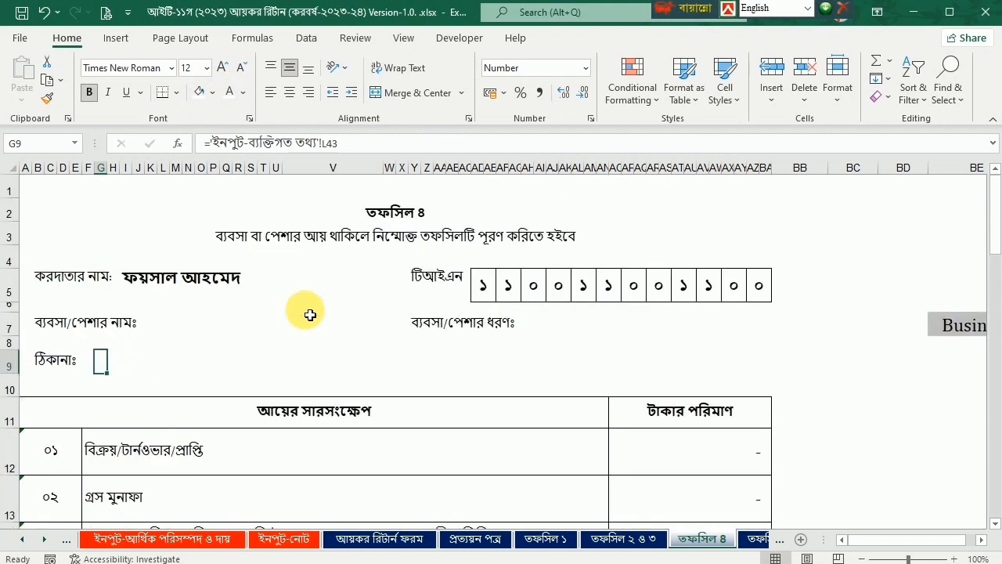
Step: Review the investment tax rebate entries on the তফসিল ৫ sheet
{"action": "left_click", "coordinate": [752, 540]}
{"action": "scroll", "coordinate": [536, 287], "scroll_direction": "up", "scroll_amount": 5}
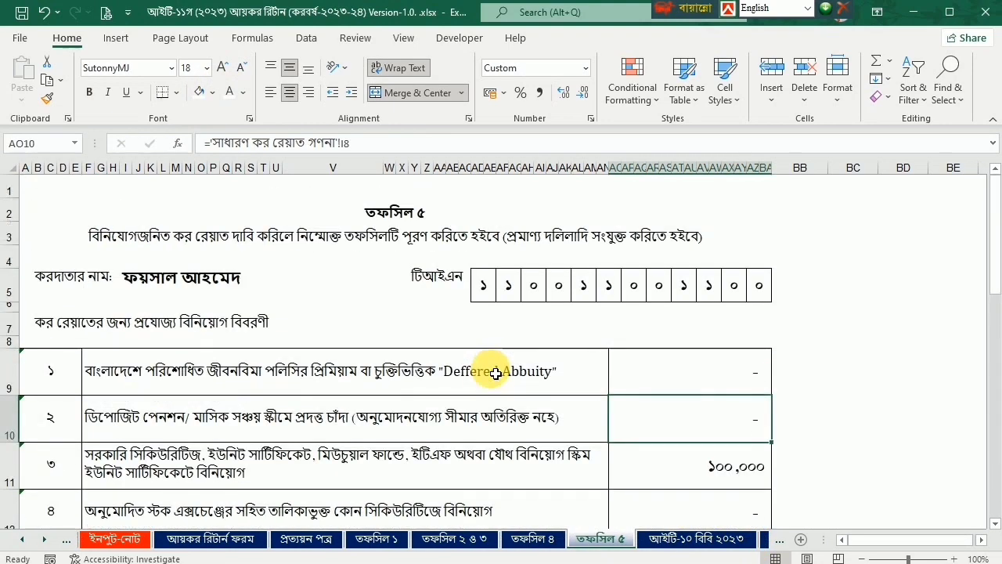
{"action": "scroll", "coordinate": [522, 391], "scroll_direction": "down", "scroll_amount": 5}
{"action": "scroll", "coordinate": [523, 394], "scroll_direction": "up", "scroll_amount": 3}
{"action": "scroll", "coordinate": [524, 396], "scroll_direction": "up", "scroll_amount": 4}
{"action": "scroll", "coordinate": [599, 475], "scroll_direction": "down", "scroll_amount": 7}
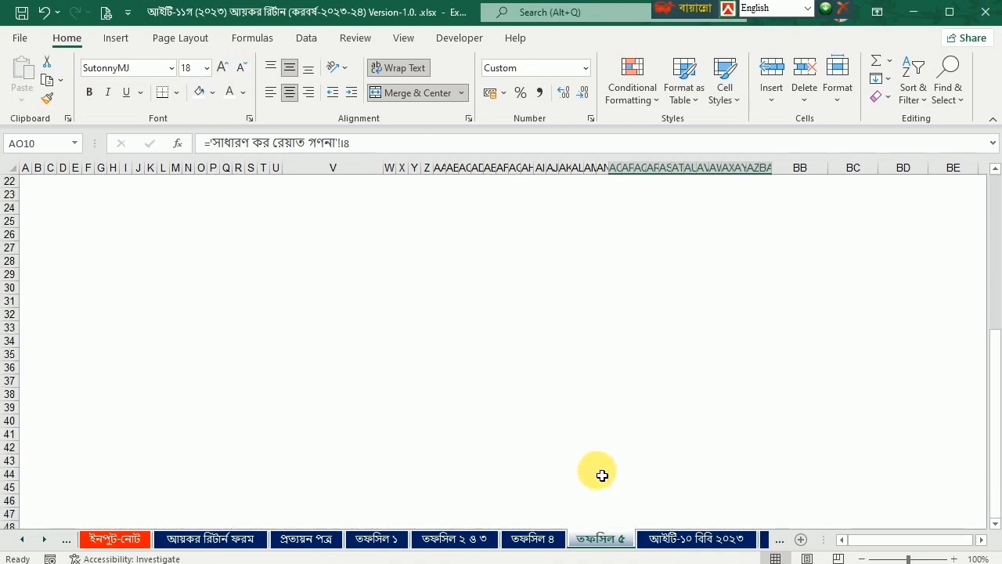
{"action": "scroll", "coordinate": [617, 429], "scroll_direction": "up", "scroll_amount": 1}
{"action": "scroll", "coordinate": [763, 298], "scroll_direction": "up", "scroll_amount": 5}
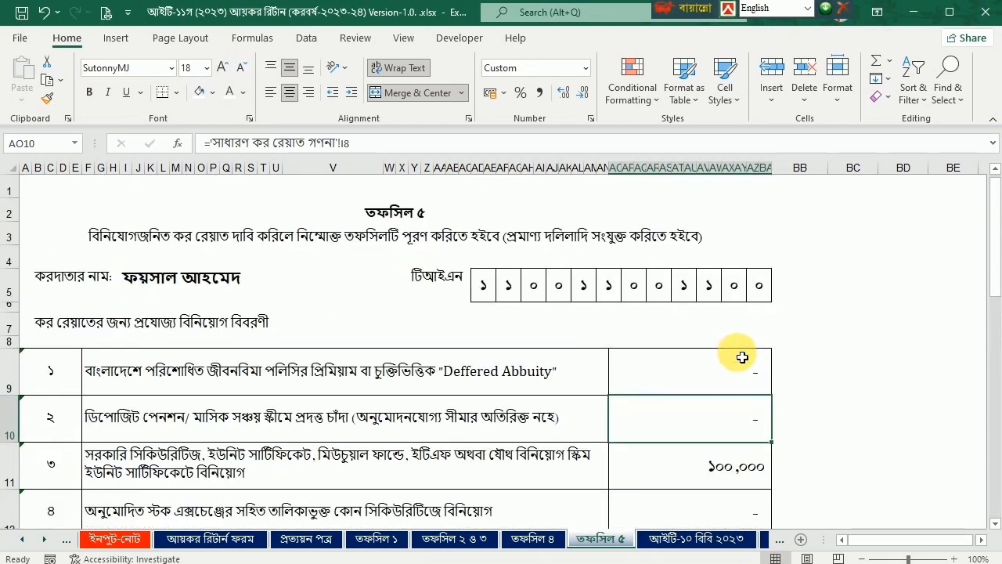
Step: Review the living expense amounts and blank remarks column on the আইটি-১০ বিবি ২০২৩ sheet
{"action": "left_click", "coordinate": [678, 540]}
{"action": "scroll", "coordinate": [580, 290], "scroll_direction": "down", "scroll_amount": 2}
{"action": "left_click_drag", "start_coordinate": [586, 305], "coordinate": [600, 475]}
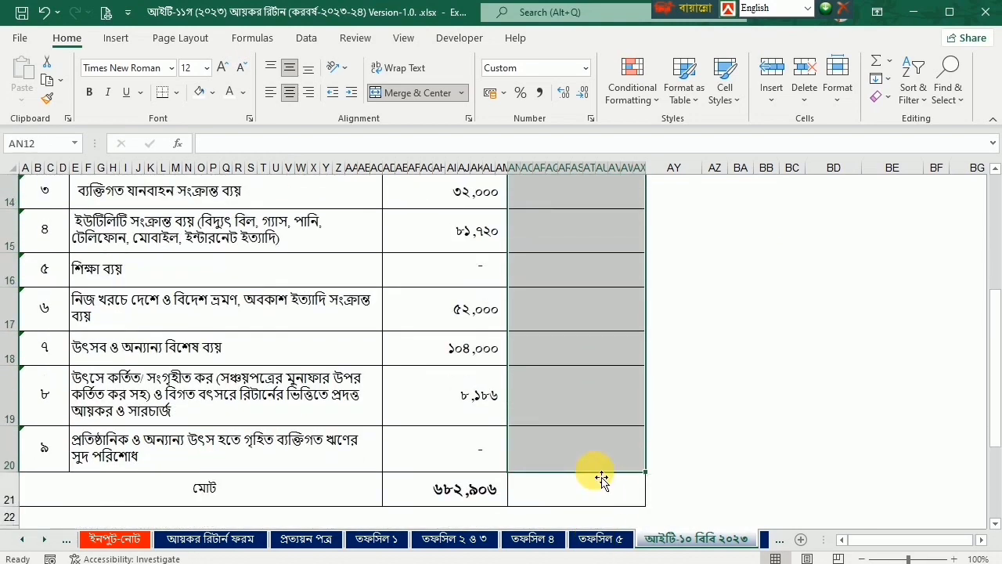
{"action": "scroll", "coordinate": [575, 421], "scroll_direction": "up", "scroll_amount": 4}
{"action": "scroll", "coordinate": [576, 421], "scroll_direction": "down", "scroll_amount": 8}
{"action": "scroll", "coordinate": [574, 418], "scroll_direction": "up", "scroll_amount": 5}
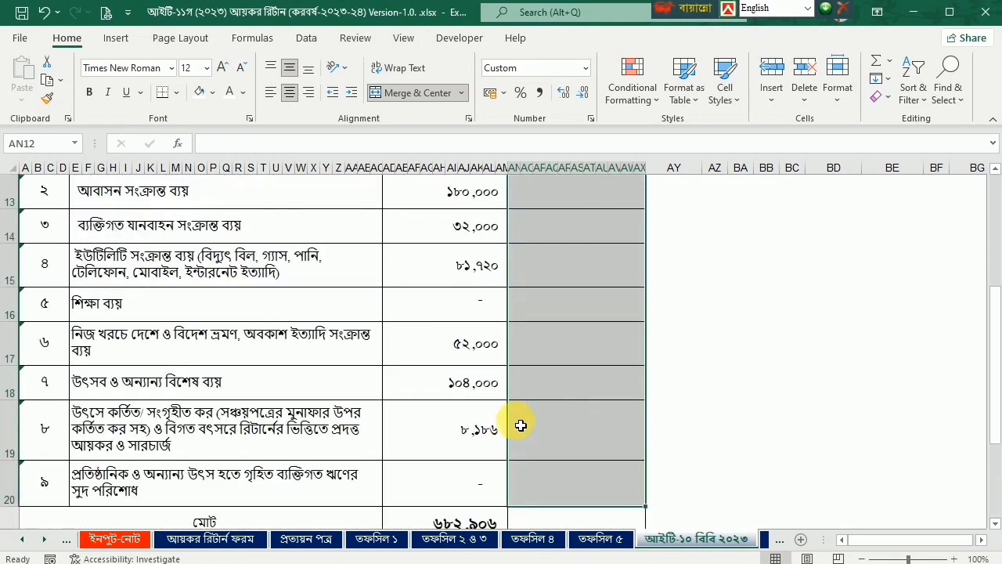
{"action": "scroll", "coordinate": [516, 474], "scroll_direction": "down", "scroll_amount": 1}
{"action": "scroll", "coordinate": [515, 465], "scroll_direction": "up", "scroll_amount": 5}
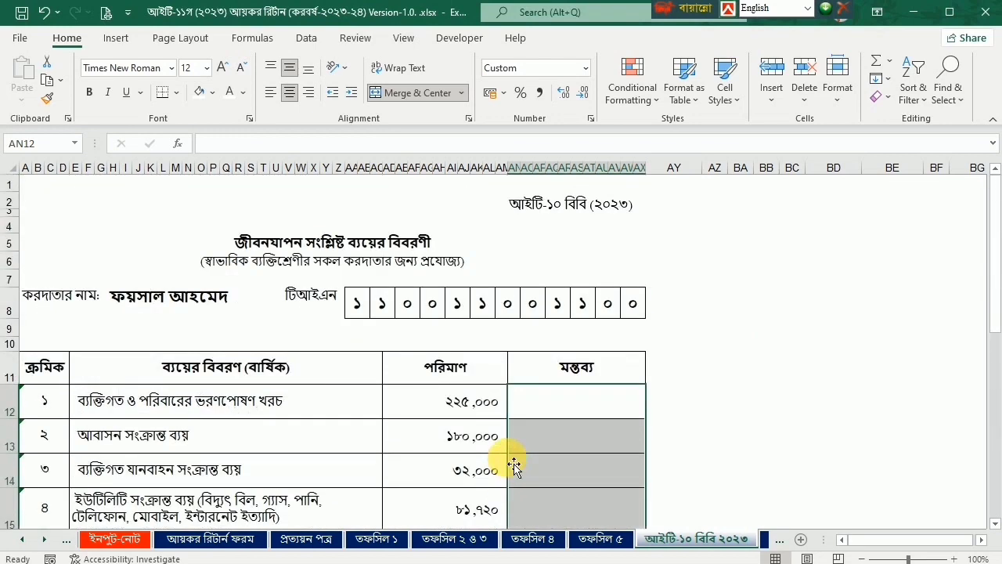
Step: Review the আইটি-১০ বি ২০২৩ statement and compare the total assets in item ৭ with those in item ৯
{"action": "left_click", "coordinate": [765, 540]}
{"action": "scroll", "coordinate": [447, 335], "scroll_direction": "up", "scroll_amount": 6}
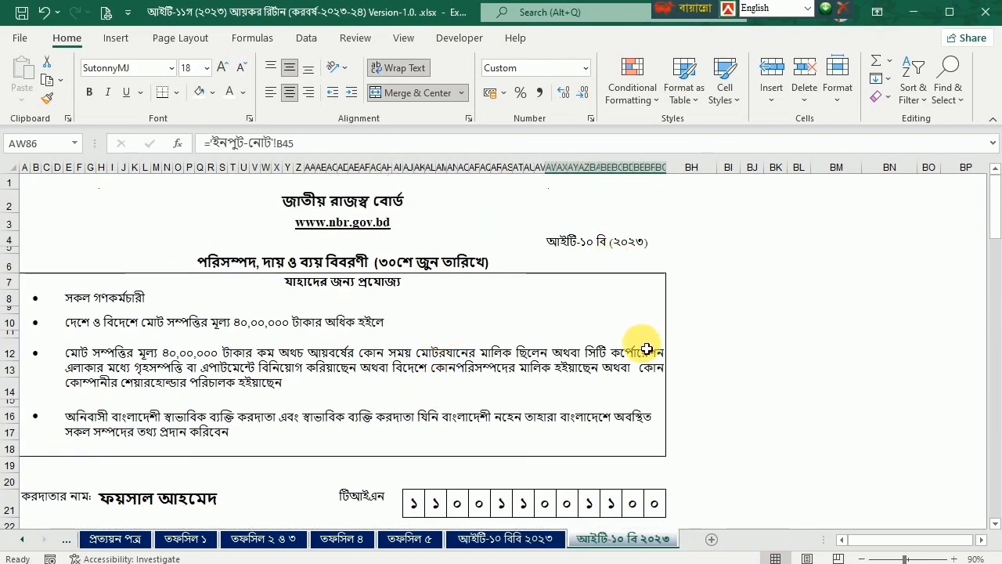
{"action": "scroll", "coordinate": [646, 349], "scroll_direction": "down", "scroll_amount": 10}
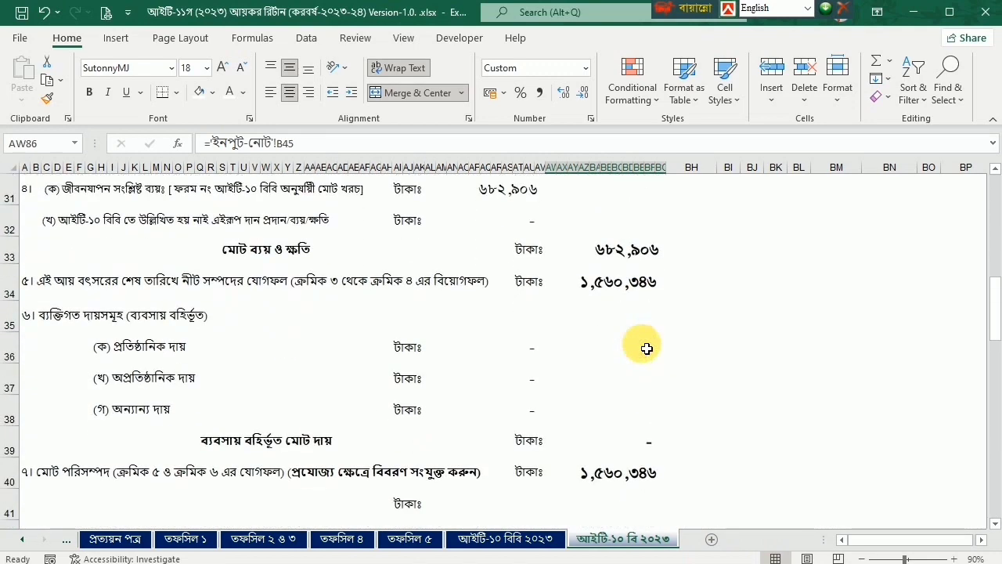
{"action": "scroll", "coordinate": [647, 349], "scroll_direction": "down", "scroll_amount": 2}
{"action": "left_click", "coordinate": [589, 287]}
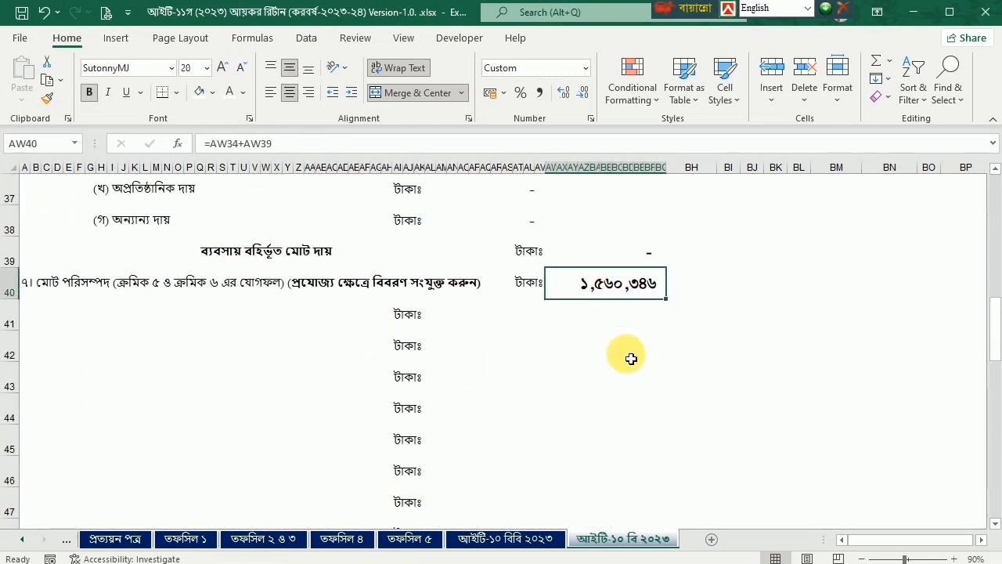
{"action": "scroll", "coordinate": [629, 360], "scroll_direction": "down", "scroll_amount": 12}
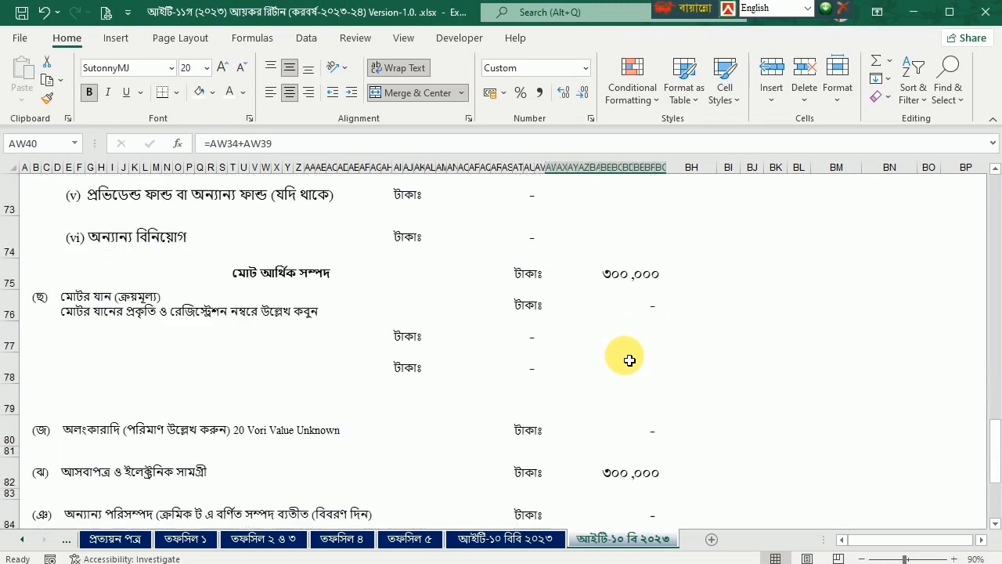
{"action": "scroll", "coordinate": [628, 360], "scroll_direction": "down", "scroll_amount": 4}
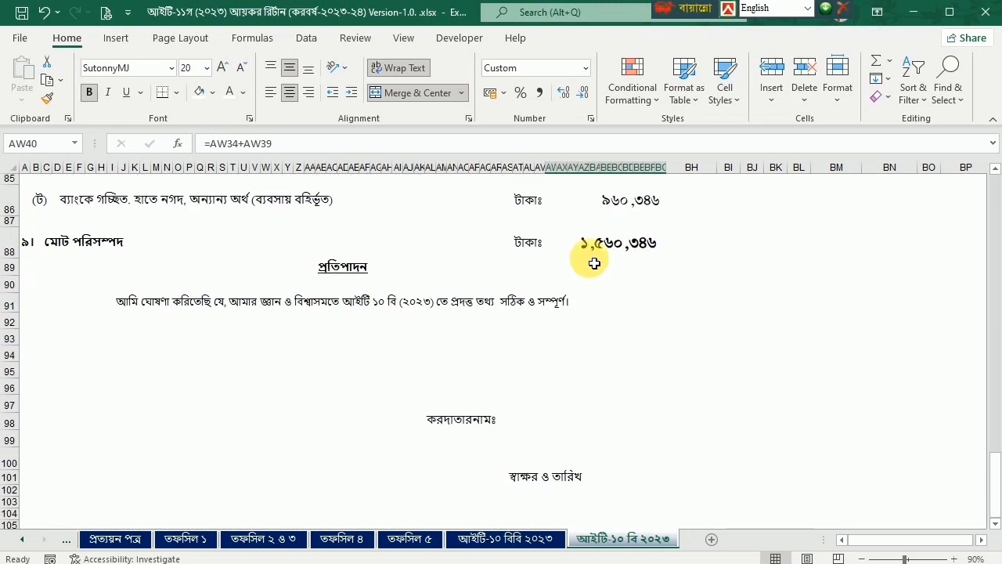
{"action": "scroll", "coordinate": [602, 271], "scroll_direction": "up", "scroll_amount": 16}
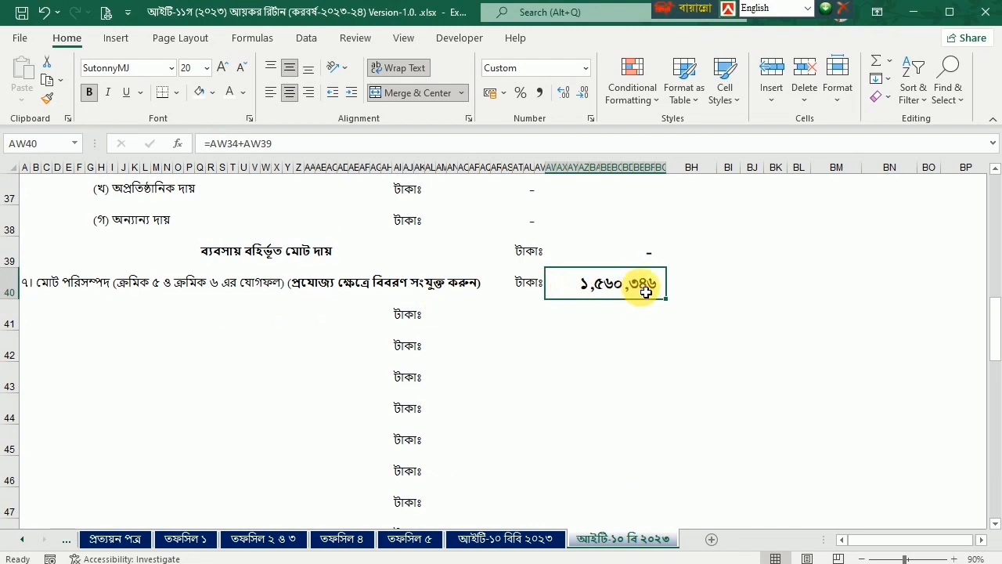
{"action": "scroll", "coordinate": [646, 292], "scroll_direction": "down", "scroll_amount": 3}
{"action": "scroll", "coordinate": [644, 291], "scroll_direction": "up", "scroll_amount": 3}
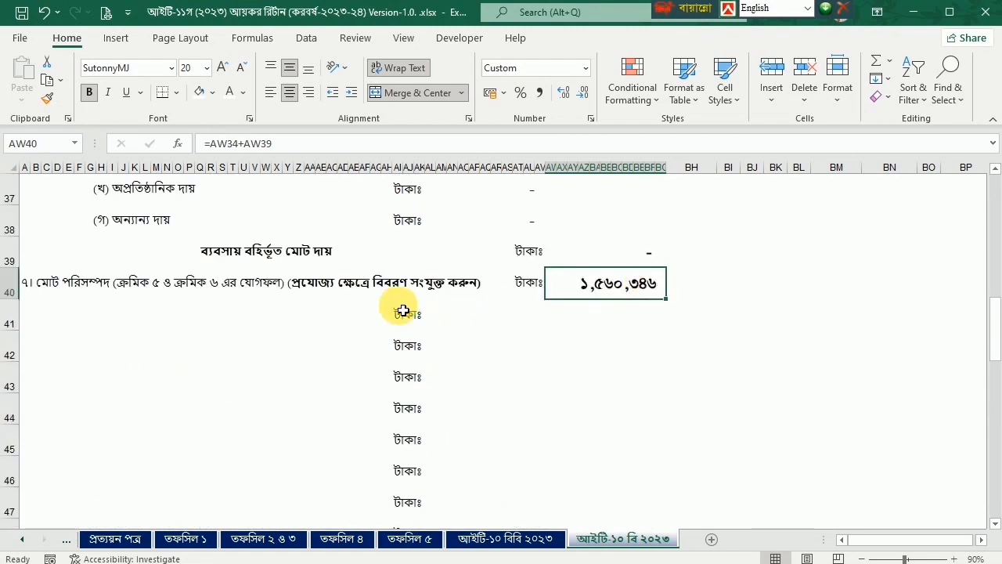
Step: Check the blank description lines below item ৭ on আইটি-১০ বি ২০২৩, from row 41 to row 47
{"action": "left_click", "coordinate": [360, 315]}
{"action": "left_click", "coordinate": [59, 315]}
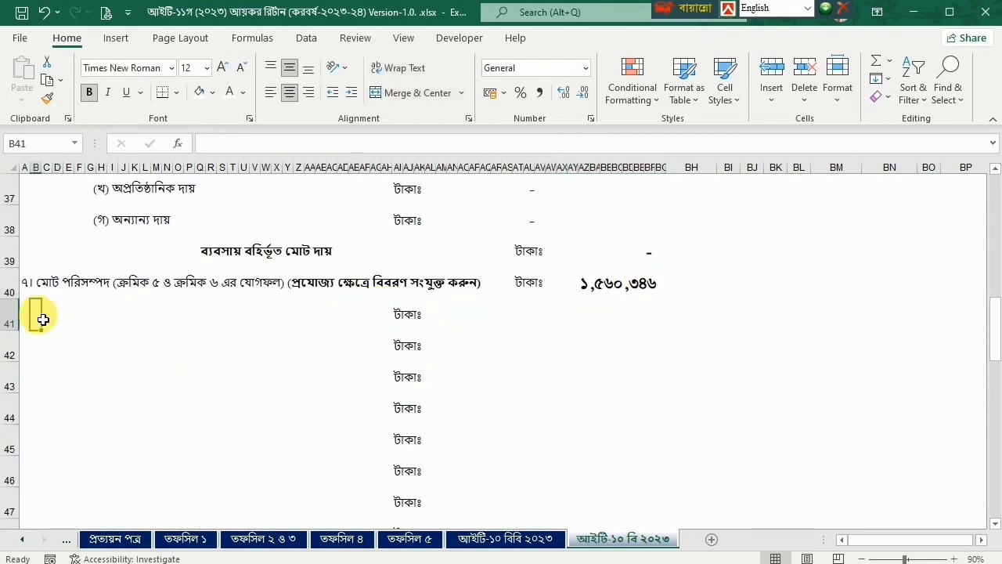
{"action": "left_click", "coordinate": [602, 513]}
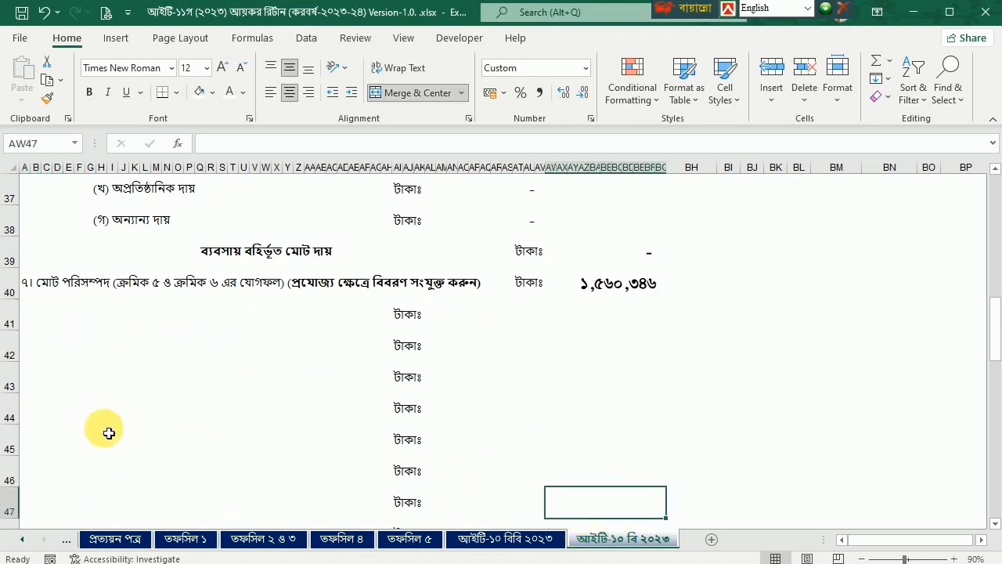
{"action": "left_click", "coordinate": [24, 314]}
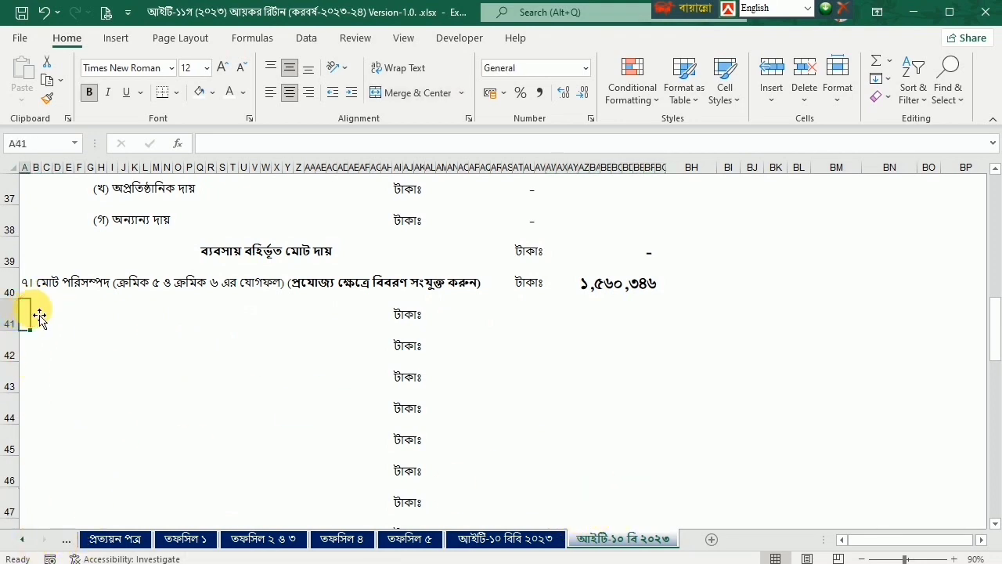
{"action": "left_click", "coordinate": [79, 314]}
{"action": "left_click", "coordinate": [255, 315]}
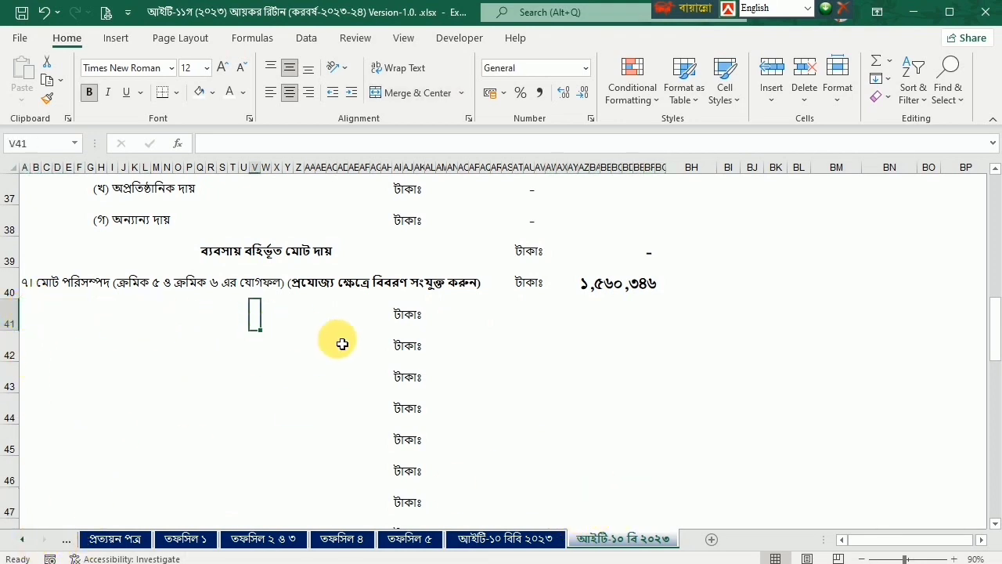
Step: Examine the non-agricultural property, agricultural property and financial asset sections on the ইনপুট-নোট sheet
{"action": "left_click", "coordinate": [22, 540]}
{"action": "left_click", "coordinate": [23, 540]}
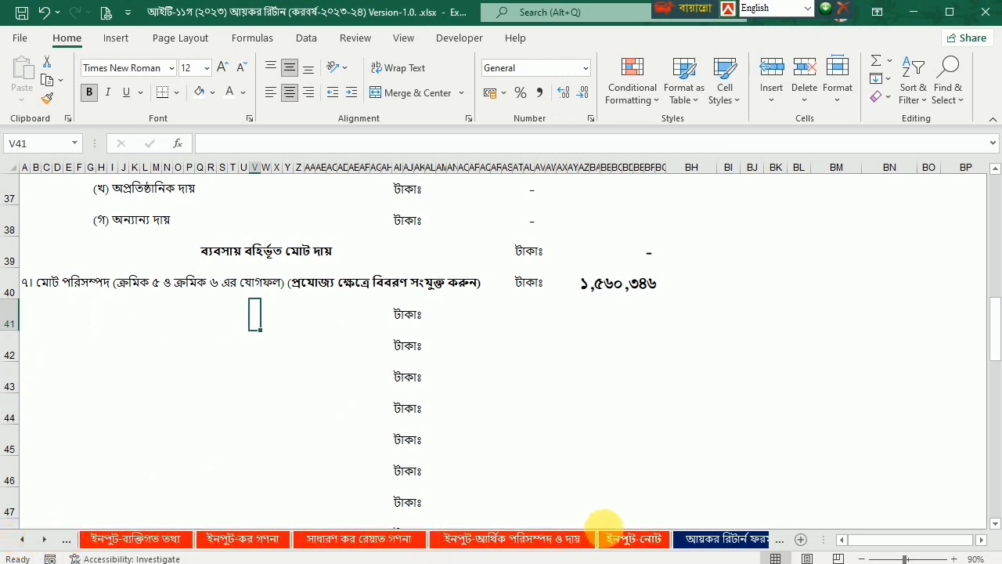
{"action": "left_click", "coordinate": [627, 539]}
{"action": "scroll", "coordinate": [74, 353], "scroll_direction": "down", "scroll_amount": 6}
{"action": "left_click", "coordinate": [49, 313]}
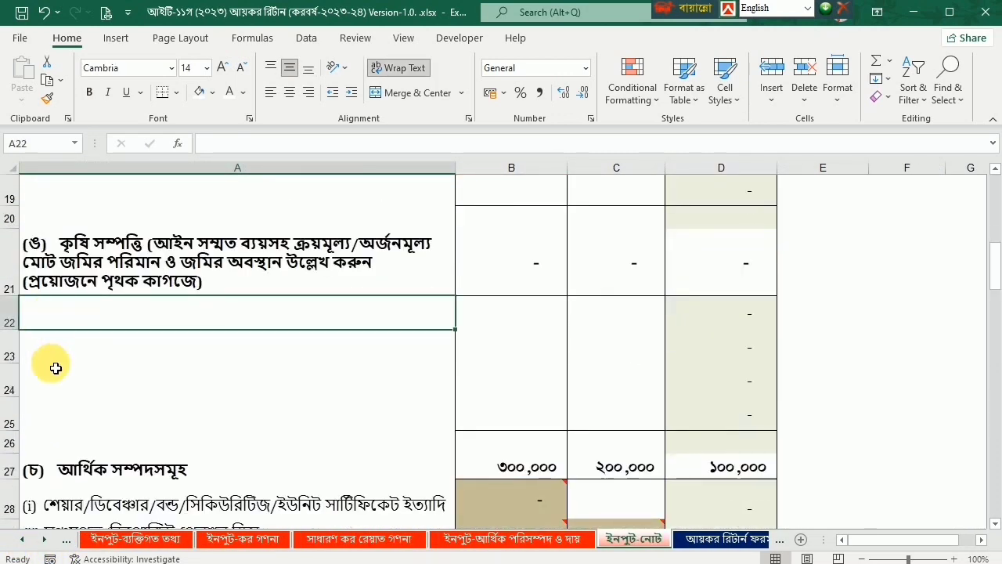
{"action": "scroll", "coordinate": [186, 340], "scroll_direction": "up", "scroll_amount": 2}
{"action": "left_click", "coordinate": [40, 292]}
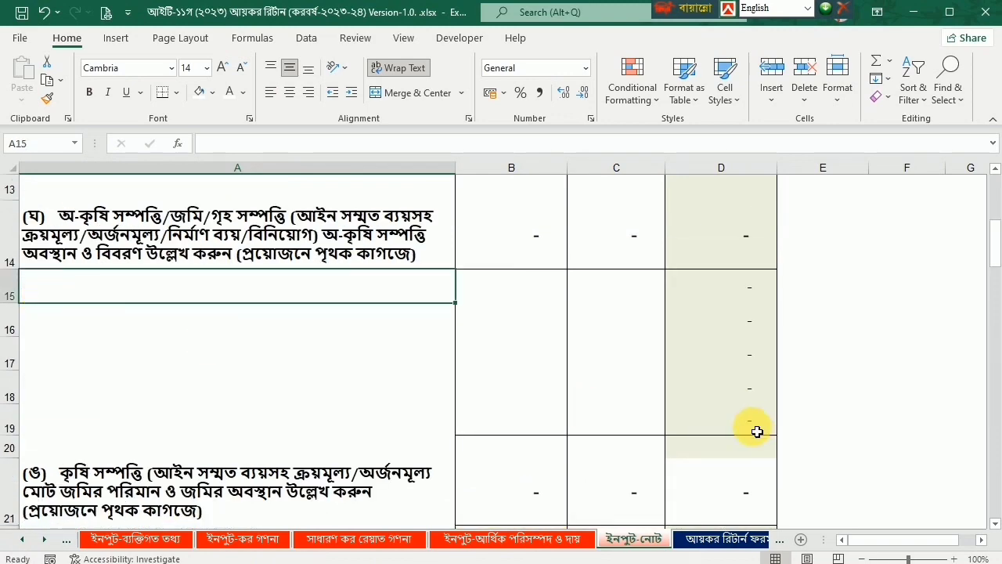
{"action": "scroll", "coordinate": [635, 468], "scroll_direction": "down", "scroll_amount": 2}
{"action": "scroll", "coordinate": [328, 386], "scroll_direction": "down", "scroll_amount": 2}
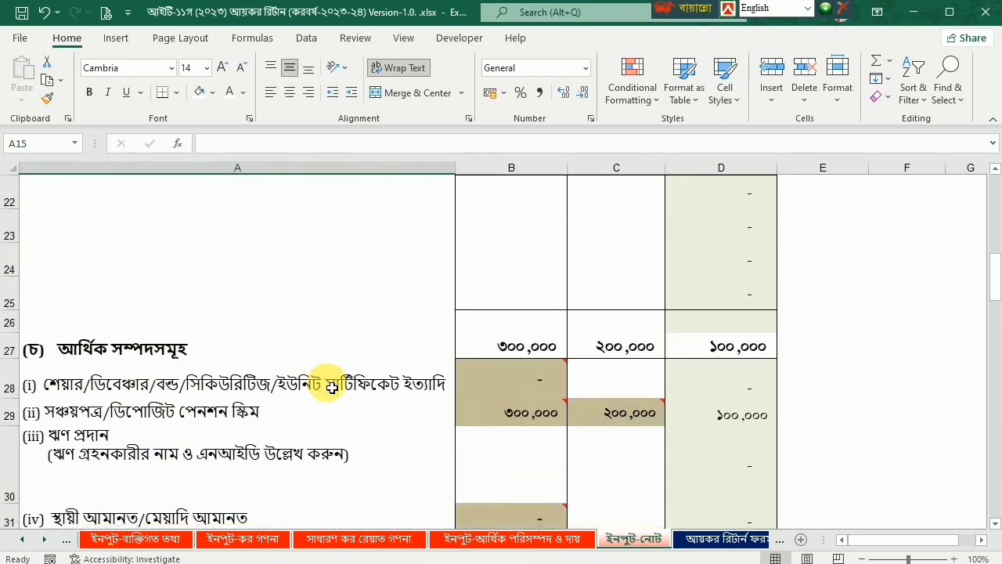
Step: Return to the আইটি-১০ বি ২০২৩ sheet and view the beginning of the asset and liability statement
{"action": "left_click", "coordinate": [733, 541]}
{"action": "left_click", "coordinate": [747, 538]}
{"action": "left_click", "coordinate": [750, 539]}
{"action": "left_click", "coordinate": [750, 539]}
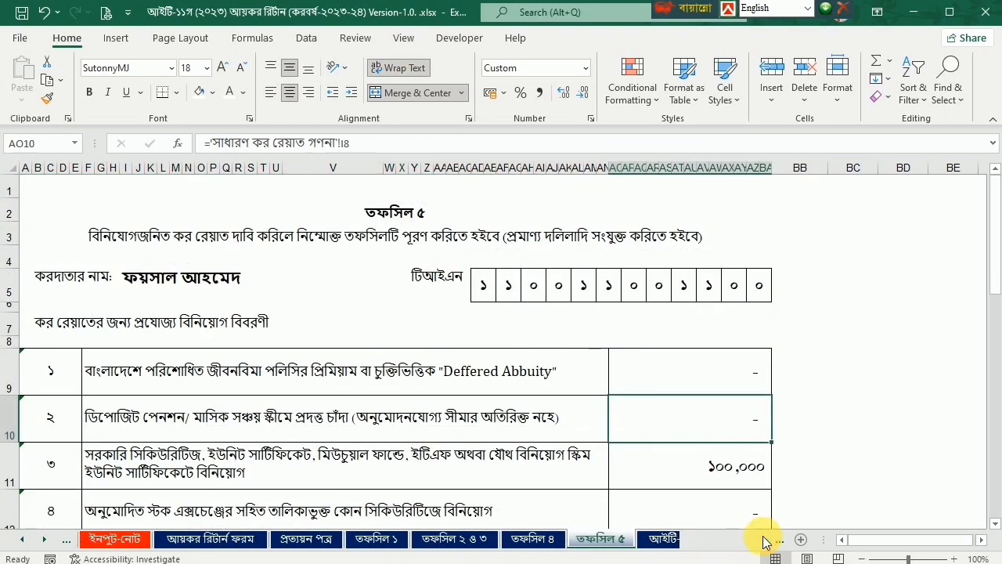
{"action": "left_click", "coordinate": [763, 542]}
{"action": "scroll", "coordinate": [448, 414], "scroll_direction": "up", "scroll_amount": 12}
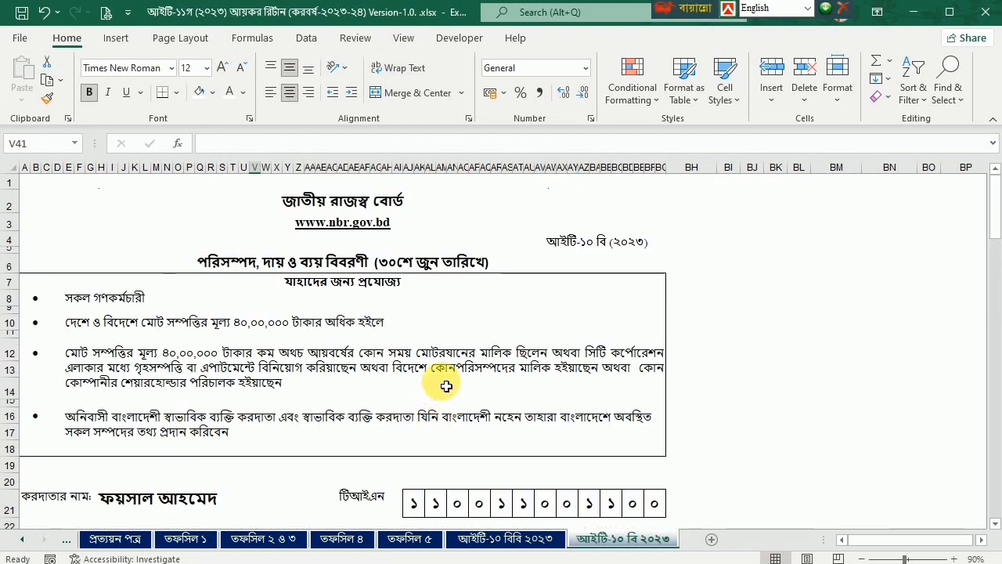
Step: Enter সঞ্চয়পত্র প্রত্যয়নপত্র as item ৩ of the submitted-documents list on the আয়কর রিটার্ন ফরম sheet
{"action": "left_click", "coordinate": [56, 543]}
{"action": "scroll", "coordinate": [415, 436], "scroll_direction": "down", "scroll_amount": 18}
{"action": "scroll", "coordinate": [423, 439], "scroll_direction": "down", "scroll_amount": 20}
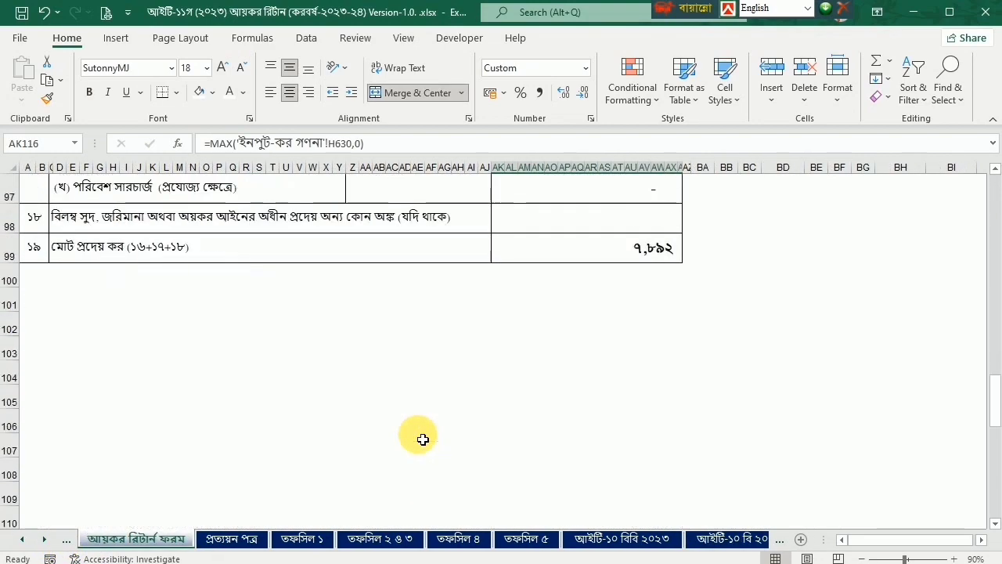
{"action": "scroll", "coordinate": [430, 410], "scroll_direction": "up", "scroll_amount": 2}
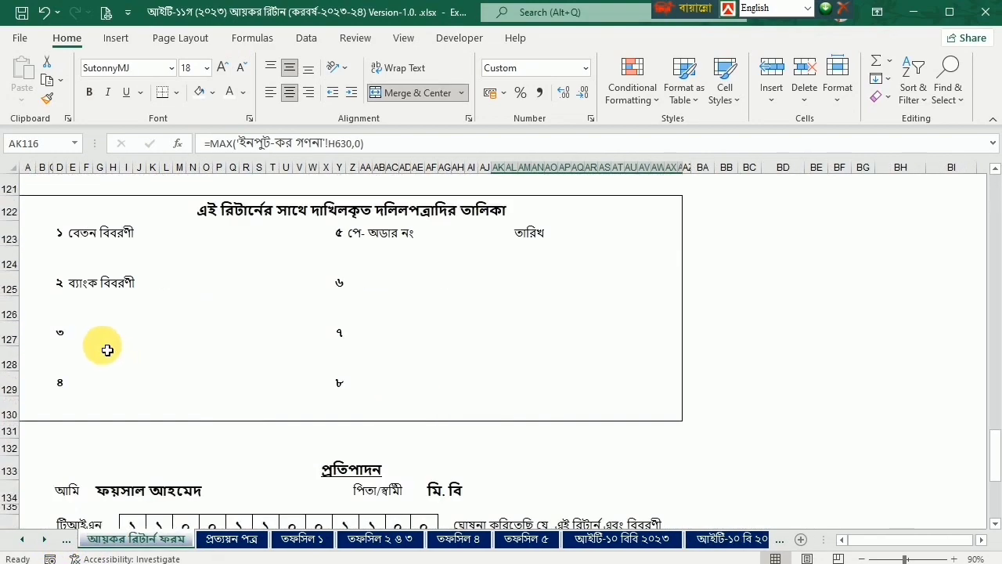
{"action": "left_click", "coordinate": [82, 335]}
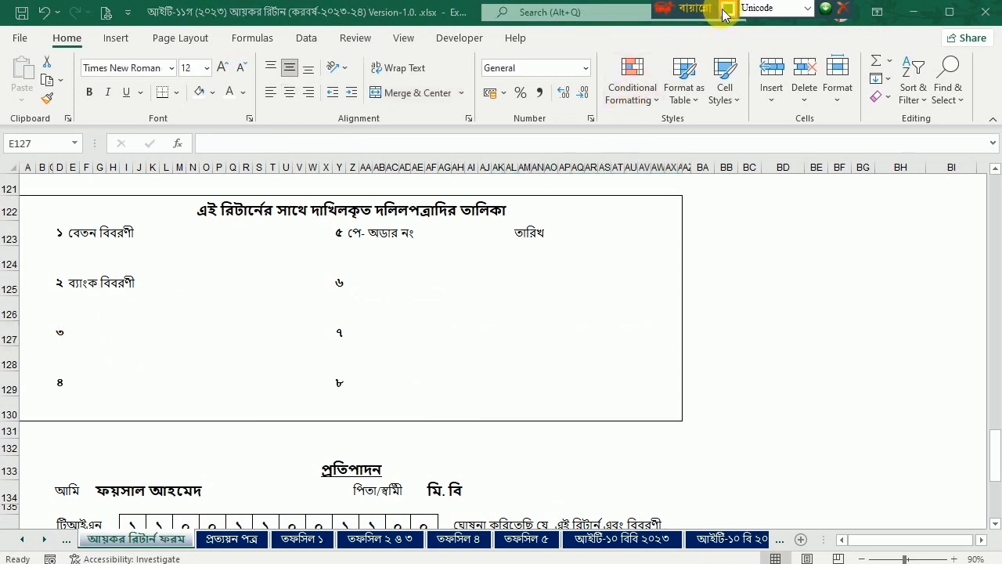
{"action": "type", "text": "সঞ্চয়পত্র প্রত্যয়নপত্র"}
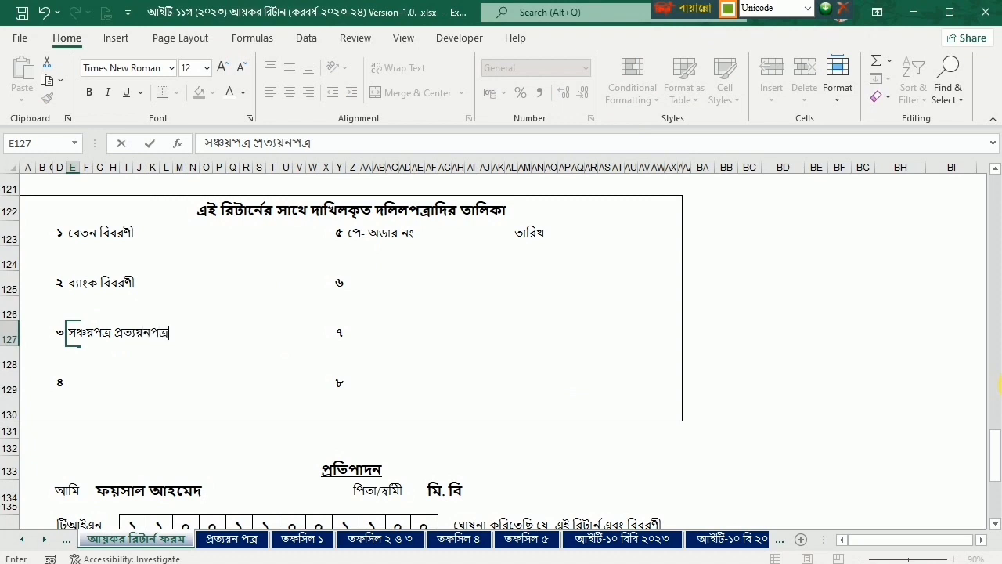
{"action": "key", "text": "Return"}
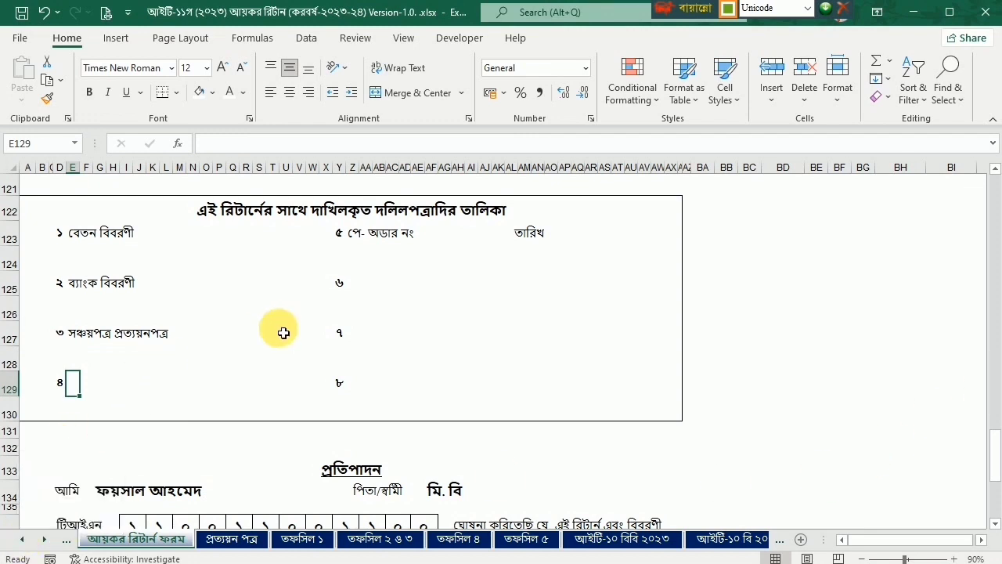
Step: Enter উৎসে কর কর্তন সনদ as item ৪ of the submitted-documents list
{"action": "type", "text": "ৎসে কর"}
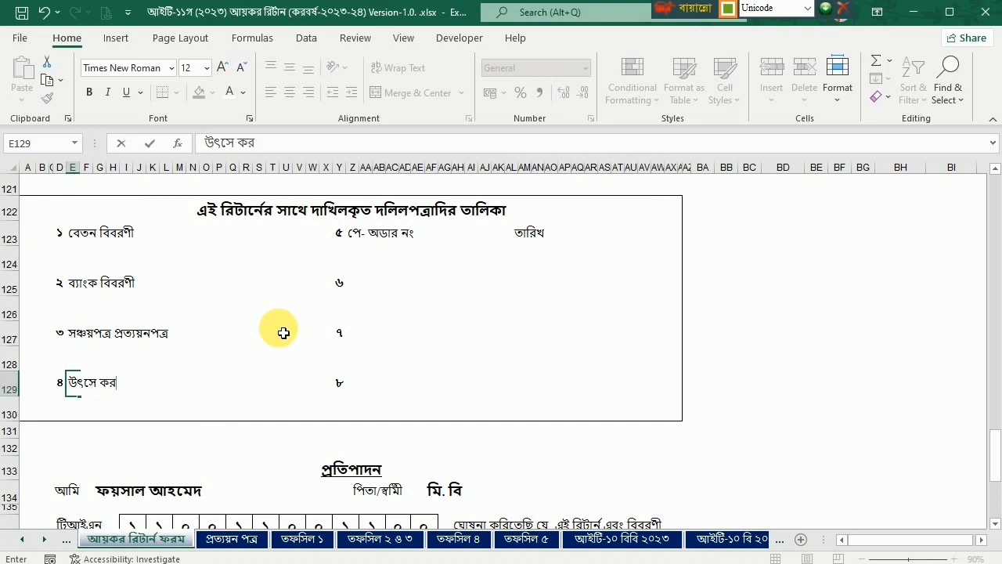
{"action": "type", "text": "্"}
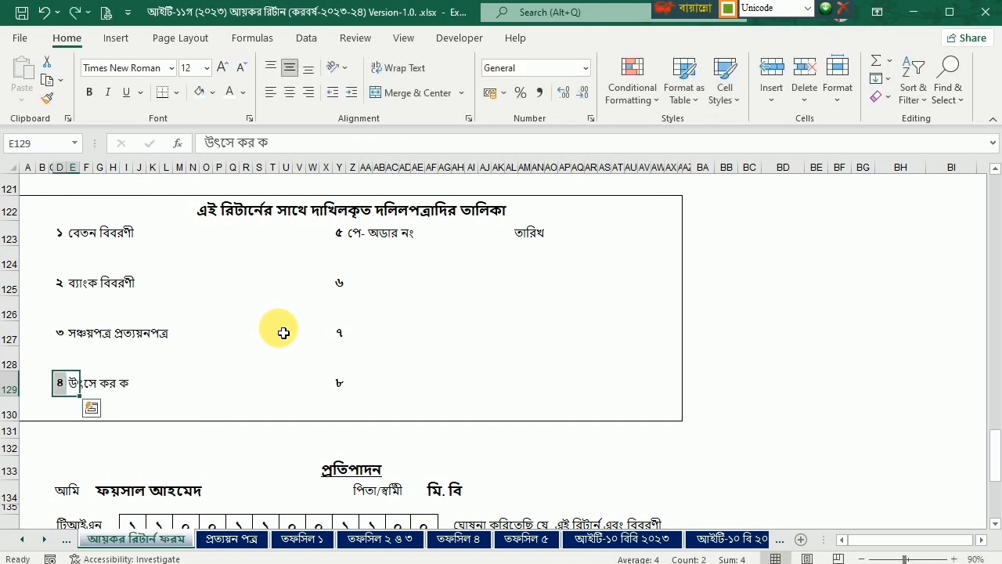
{"action": "key", "text": "F2"}
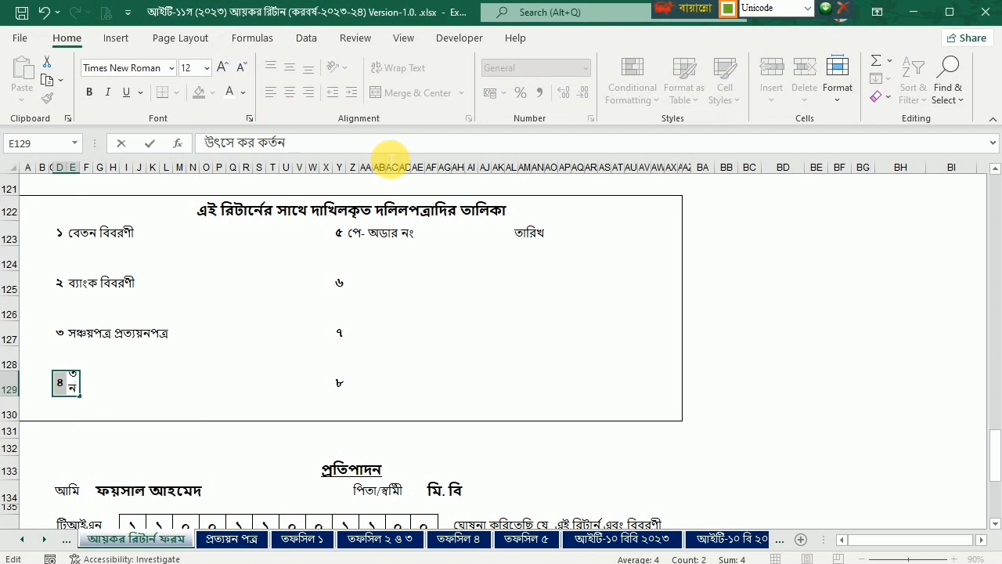
{"action": "key", "text": "ctrl+v"}
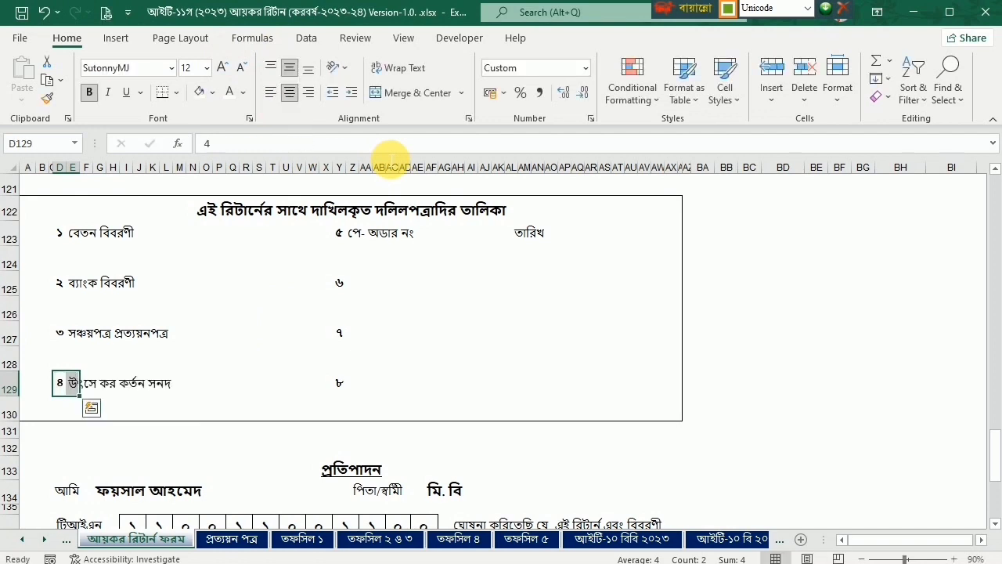
Step: Check the pay-order number and date fields of item ৫, and return to the beginning of the return form
{"action": "left_click", "coordinate": [429, 233]}
{"action": "left_click", "coordinate": [583, 234]}
{"action": "scroll", "coordinate": [405, 314], "scroll_direction": "up", "scroll_amount": 5}
{"action": "scroll", "coordinate": [568, 300], "scroll_direction": "down", "scroll_amount": 2}
{"action": "scroll", "coordinate": [571, 298], "scroll_direction": "up", "scroll_amount": 20}
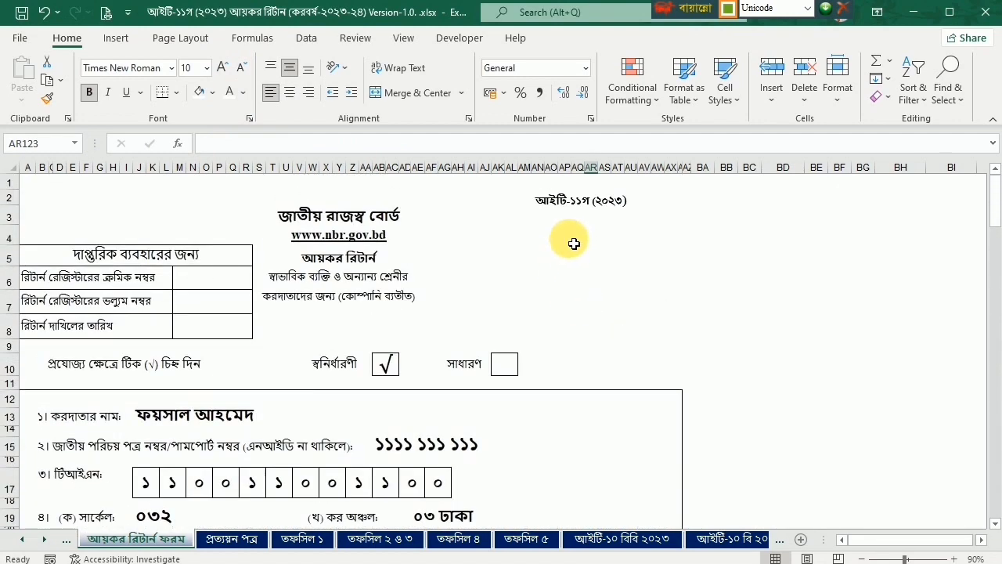
Step: Look through the তফসিল sheets, the ইনপুট-নোট sheet and the সাধারণ কর রেয়াত গণনা investment calculation
{"action": "left_click", "coordinate": [231, 539]}
{"action": "left_click", "coordinate": [302, 538]}
{"action": "left_click", "coordinate": [380, 539]}
{"action": "left_click", "coordinate": [22, 539]}
{"action": "left_click", "coordinate": [22, 539]}
{"action": "left_click", "coordinate": [22, 539]}
{"action": "left_click", "coordinate": [22, 539]}
{"action": "left_click", "coordinate": [22, 538]}
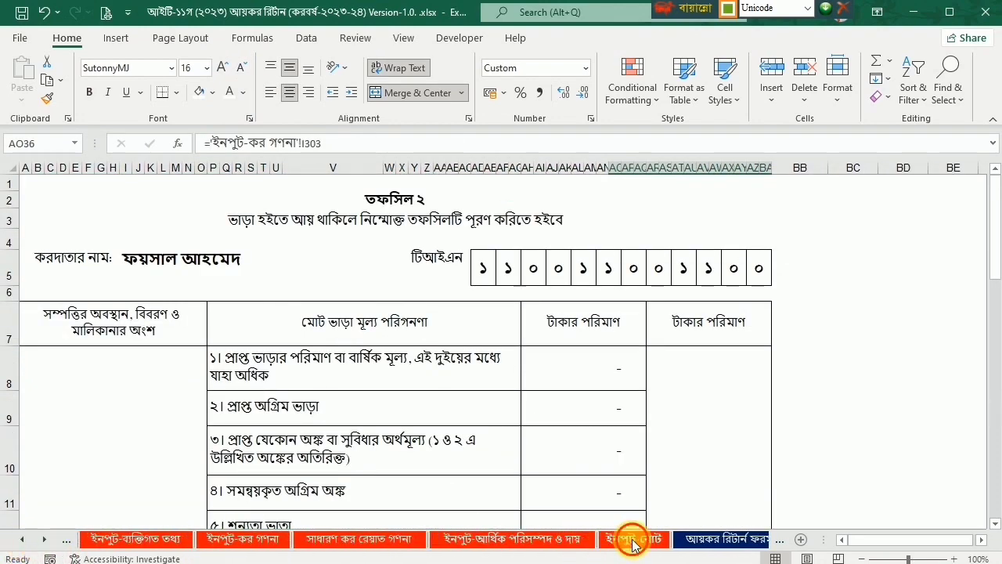
{"action": "left_click", "coordinate": [631, 538]}
{"action": "scroll", "coordinate": [606, 523], "scroll_direction": "down", "scroll_amount": 20}
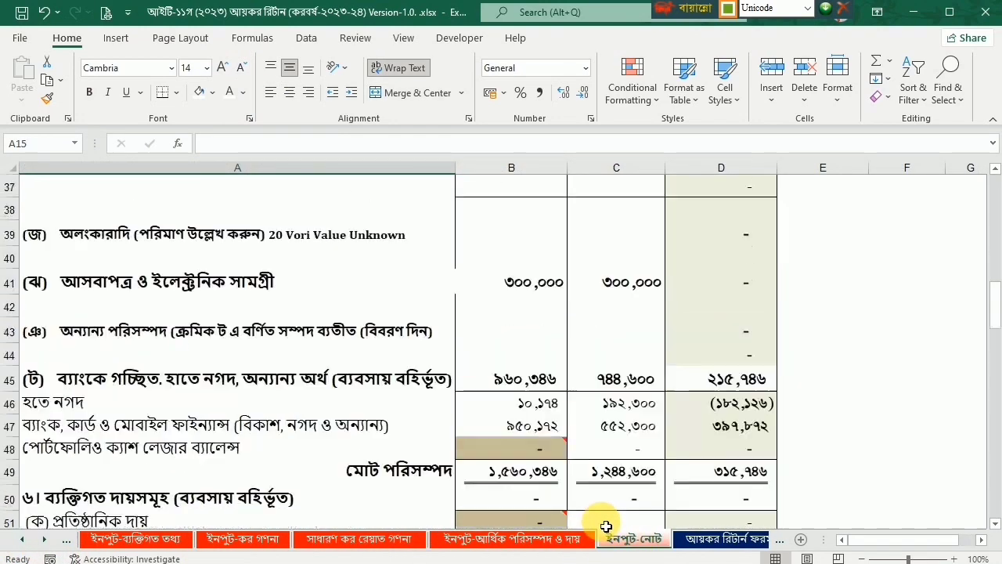
{"action": "scroll", "coordinate": [610, 523], "scroll_direction": "up", "scroll_amount": 20}
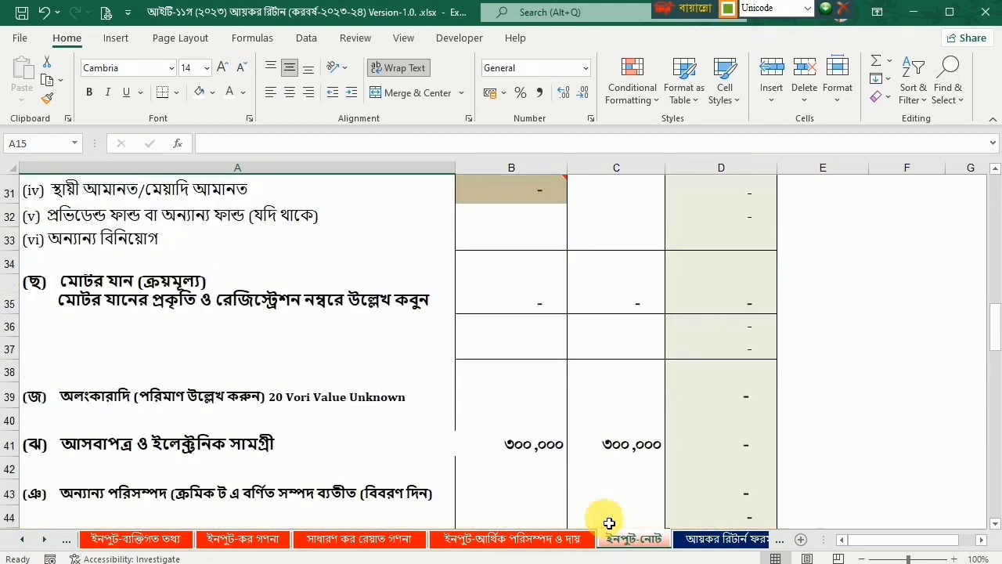
{"action": "left_click", "coordinate": [374, 541]}
{"action": "scroll", "coordinate": [388, 513], "scroll_direction": "up", "scroll_amount": 9}
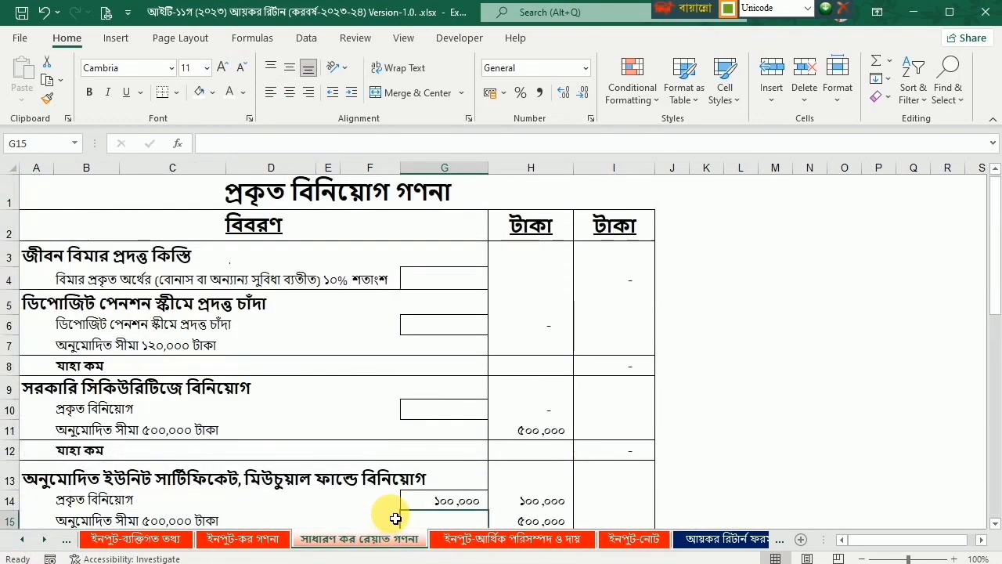
Step: Hide the unused rows starting at FDR Account Details in row 14 on the ইনপুট-আর্থিক পরিসম্পদ ও দায় sheet
{"action": "left_click", "coordinate": [547, 542]}
{"action": "scroll", "coordinate": [39, 325], "scroll_direction": "down", "scroll_amount": 3}
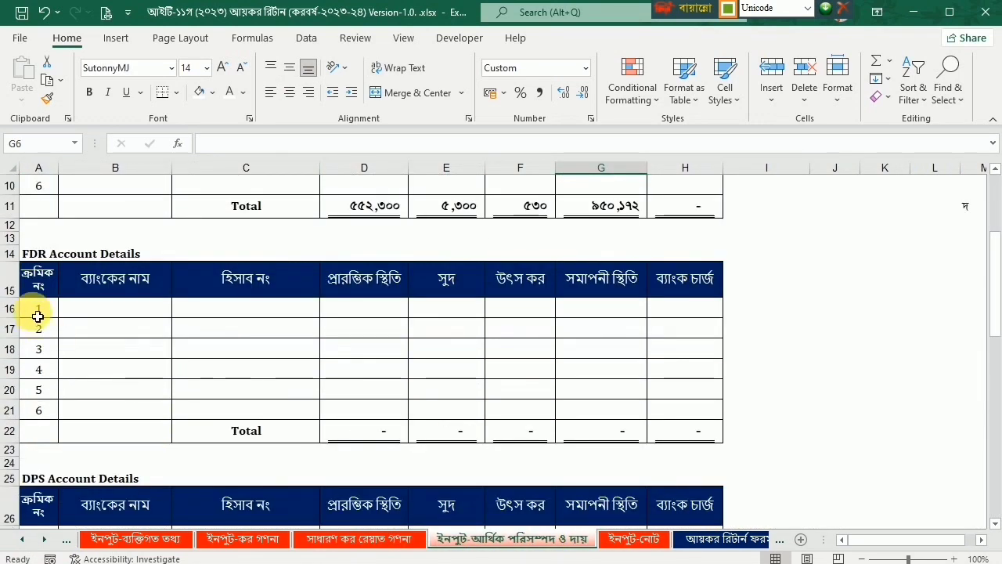
{"action": "left_click_drag", "start_coordinate": [16, 262], "coordinate": [5, 380]}
{"action": "right_click", "coordinate": [11, 335]}
{"action": "left_click", "coordinate": [39, 313]}
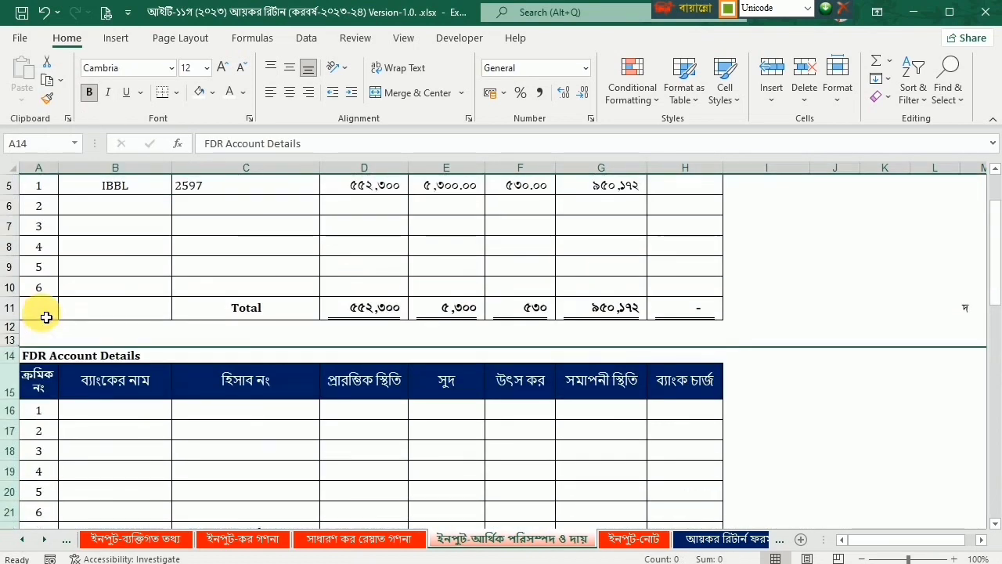
Step: Hide the unused Bank Loan Account Details table, rows 47 to 58, on the same sheet
{"action": "scroll", "coordinate": [208, 408], "scroll_direction": "down", "scroll_amount": 6}
{"action": "left_click_drag", "start_coordinate": [11, 294], "coordinate": [17, 491]}
{"action": "right_click", "coordinate": [16, 413]}
{"action": "left_click", "coordinate": [49, 377]}
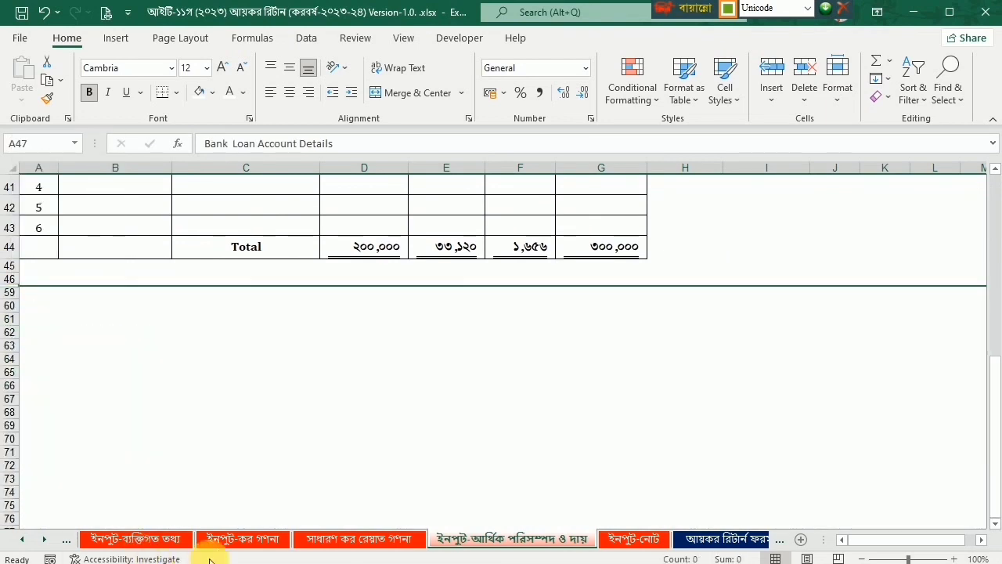
Step: Hide rows 538 and 539 in the tax-exempt income section of the ইনপুট-কর গণনা sheet
{"action": "left_click", "coordinate": [232, 539]}
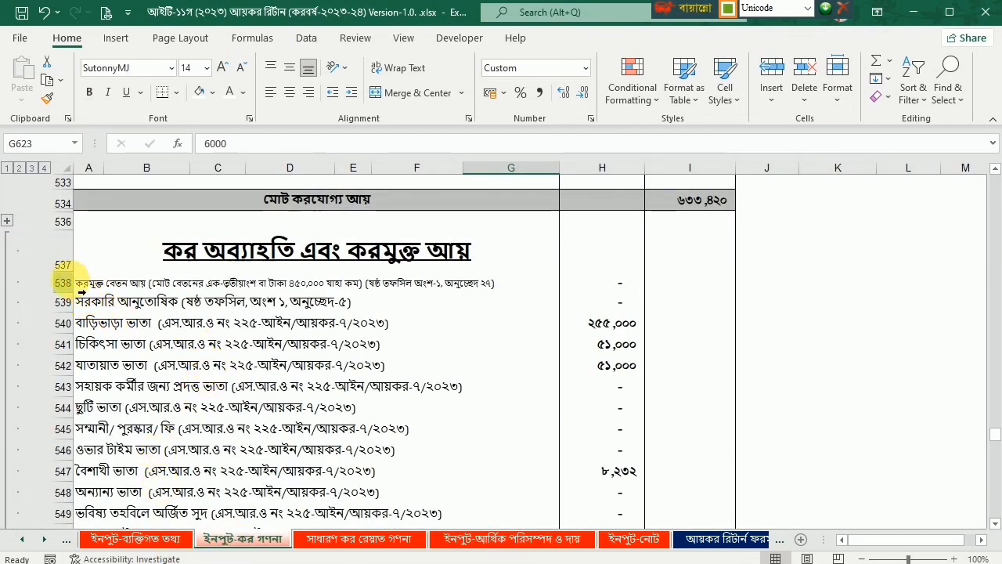
{"action": "left_click_drag", "start_coordinate": [63, 282], "coordinate": [63, 301]}
{"action": "right_click", "coordinate": [63, 302]}
{"action": "left_click", "coordinate": [102, 266]}
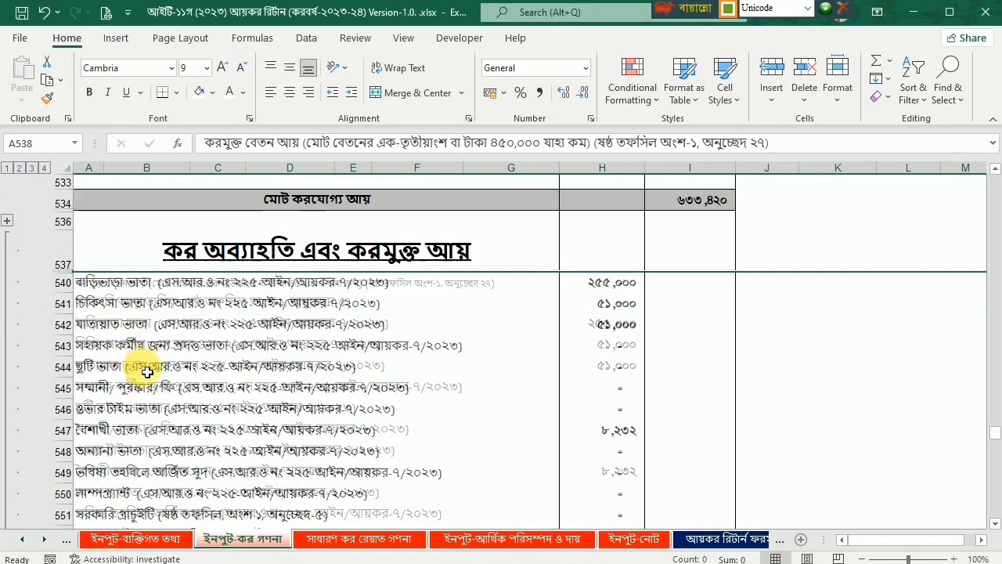
Step: Hide the empty exempt-allowance rows 543 to 546, between যাতায়াত ভাতা and বৈশাখী ভাতা
{"action": "scroll", "coordinate": [147, 372], "scroll_direction": "down", "scroll_amount": 1}
{"action": "left_click", "coordinate": [63, 267]}
{"action": "left_click", "coordinate": [63, 288]}
{"action": "left_click_drag", "start_coordinate": [63, 309], "coordinate": [66, 370]}
{"action": "right_click", "coordinate": [67, 337]}
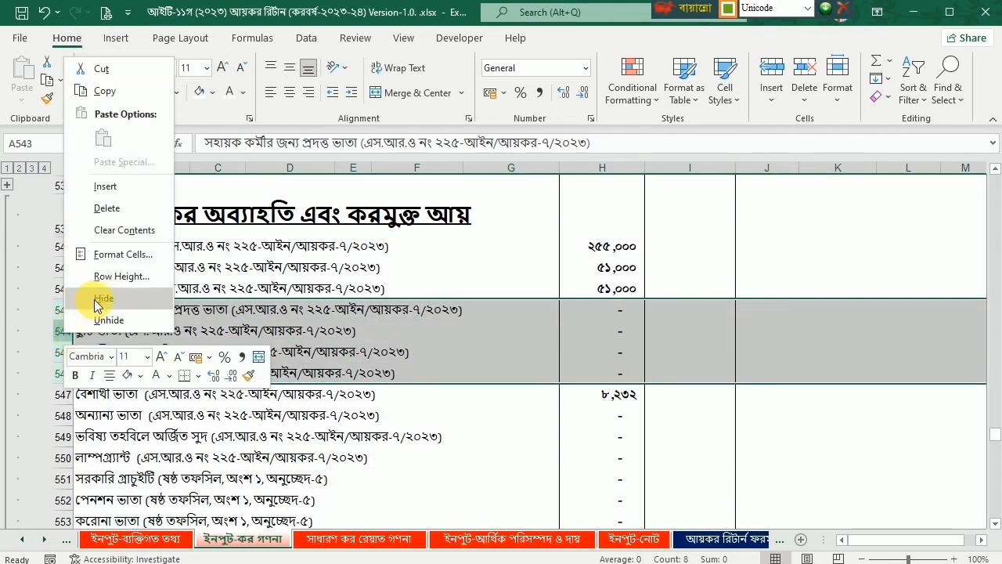
{"action": "left_click", "coordinate": [98, 305]}
Step: Hide the empty exempt-income rows 548 to 560, below বৈশাখী ভাতা
{"action": "scroll", "coordinate": [103, 288], "scroll_direction": "down", "scroll_amount": 1}
{"action": "left_click_drag", "start_coordinate": [63, 266], "coordinate": [6, 474]}
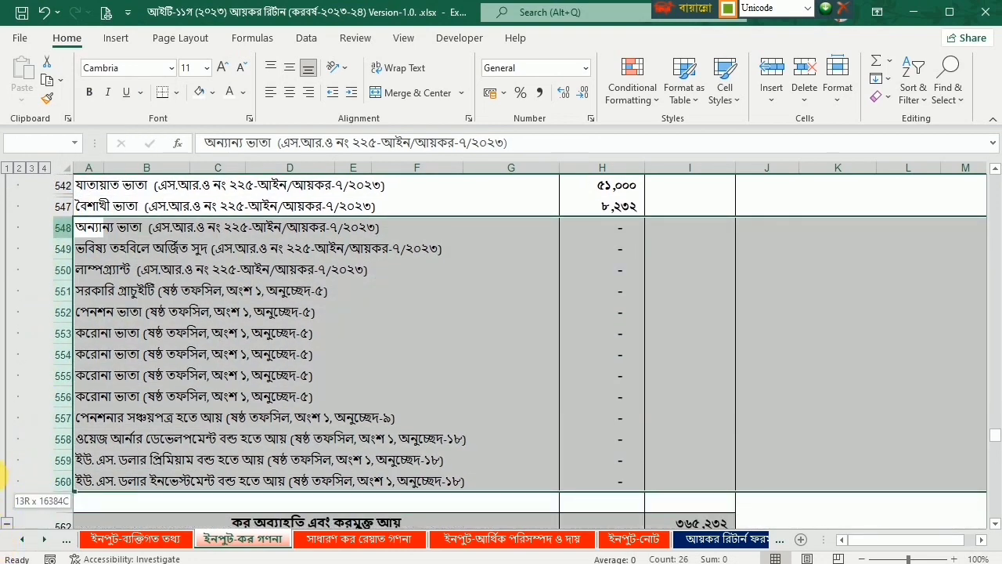
{"action": "right_click", "coordinate": [77, 412]}
{"action": "left_click", "coordinate": [112, 365]}
Step: Hide the zero-income summary rows 489 to 532, from other sources through foreign income
{"action": "scroll", "coordinate": [532, 368], "scroll_direction": "up", "scroll_amount": 5}
{"action": "scroll", "coordinate": [537, 373], "scroll_direction": "up", "scroll_amount": 1}
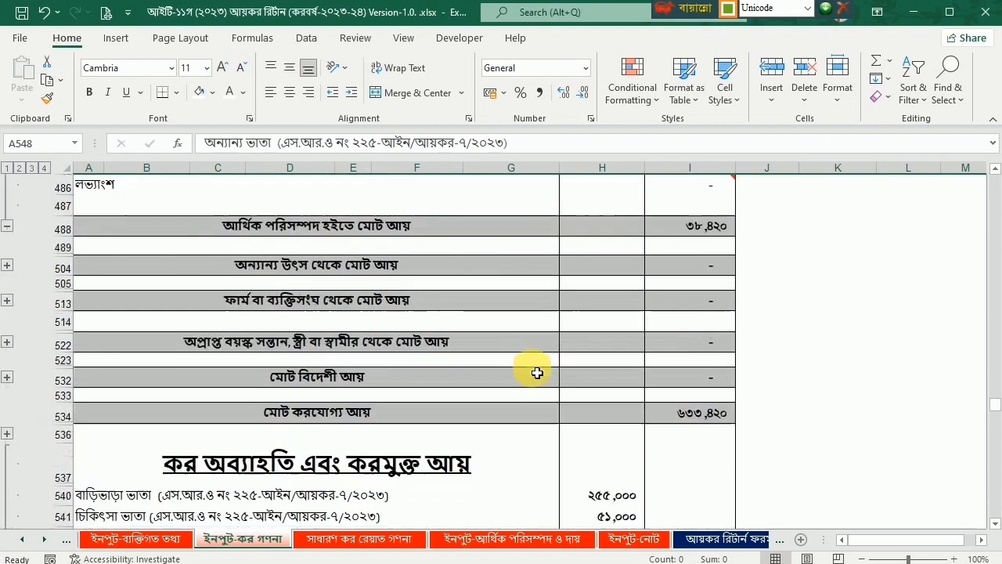
{"action": "left_click_drag", "start_coordinate": [63, 417], "coordinate": [49, 259]}
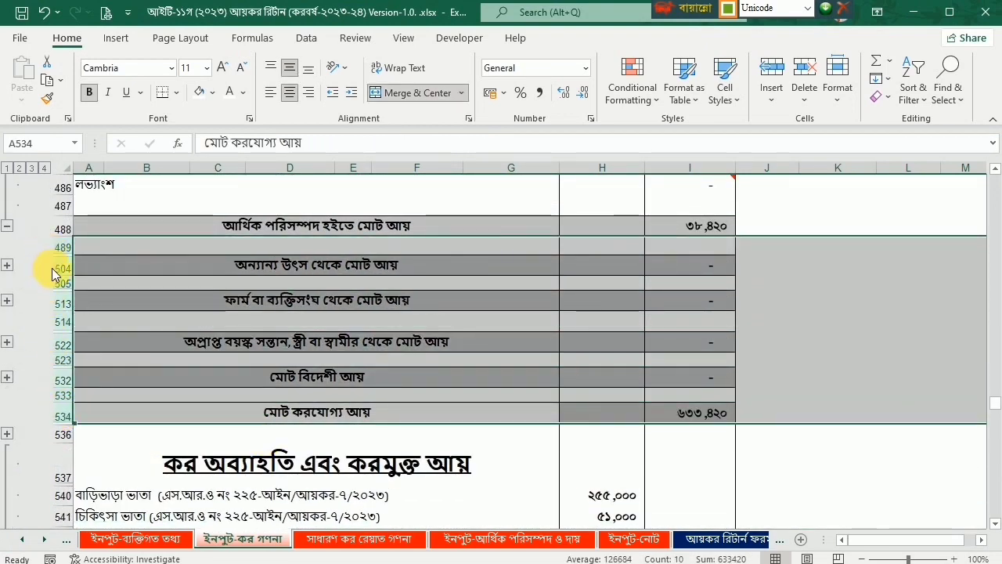
{"action": "key", "text": "Up"}
{"action": "key", "text": "Up"}
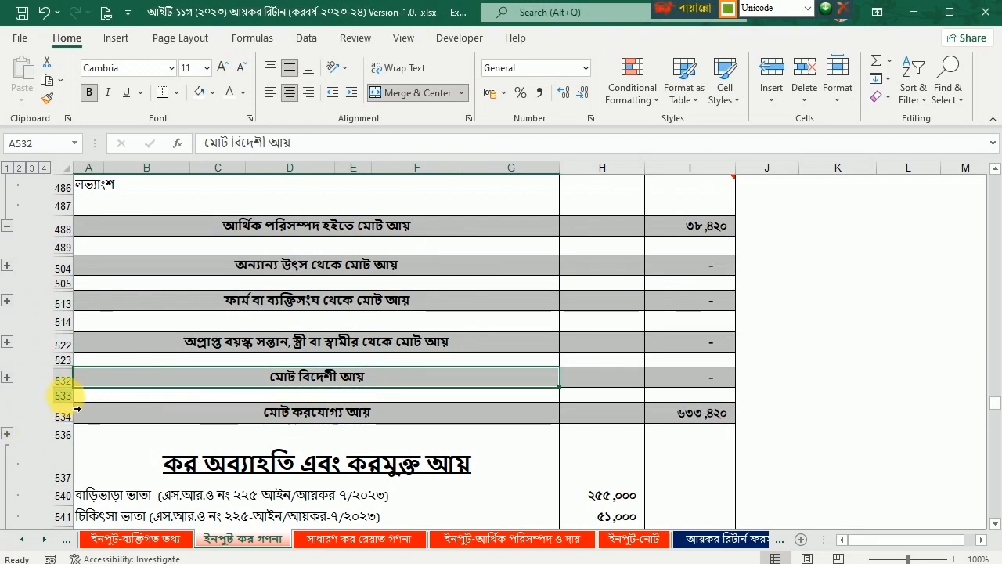
{"action": "left_click_drag", "start_coordinate": [65, 380], "coordinate": [61, 252]}
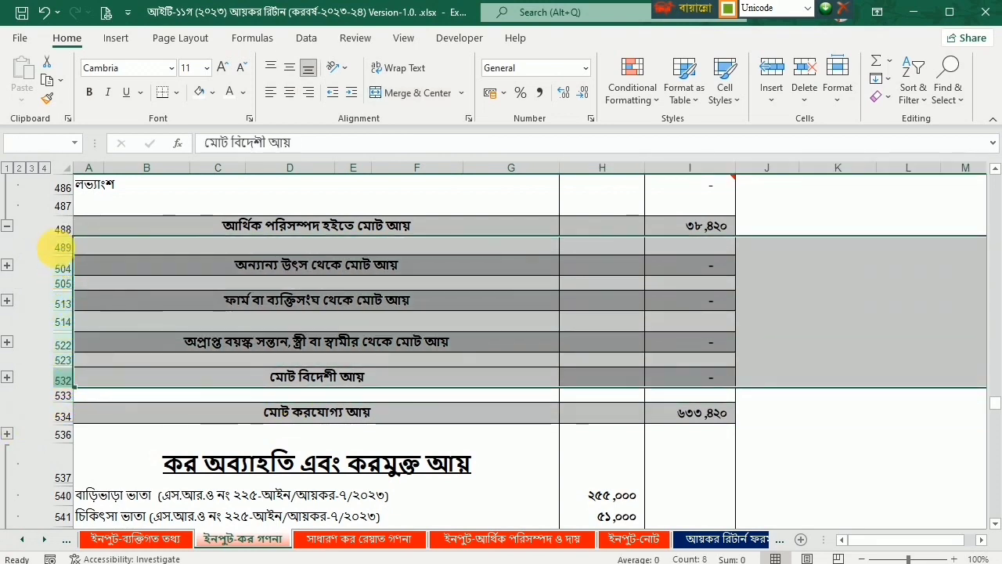
{"action": "right_click", "coordinate": [63, 253]}
{"action": "left_click", "coordinate": [101, 503]}
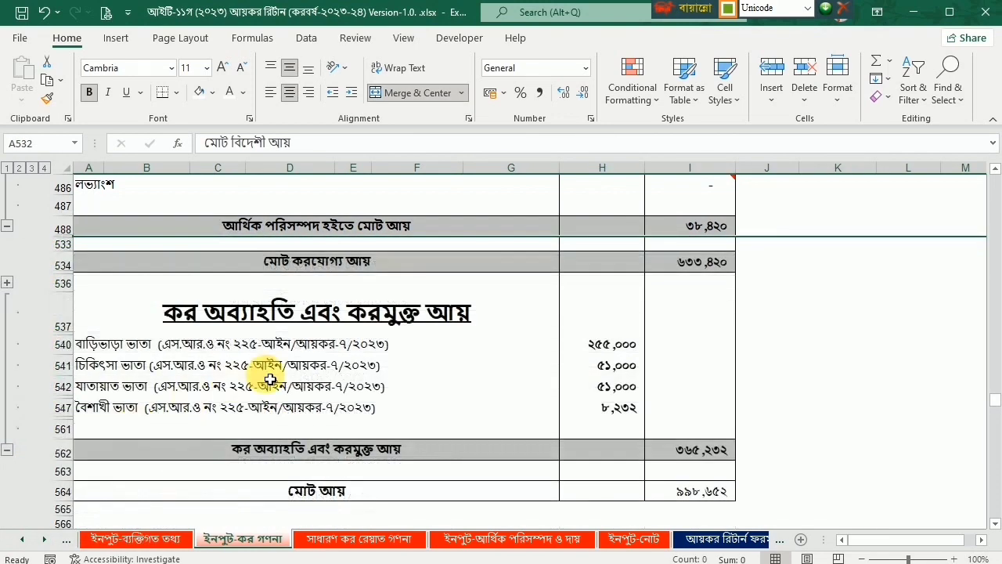
Step: Hide rows 455 and 456, the unused ৫-বছর মেয়াদী বাংলাদেশ সঞ্চয়পত্র income line in the financial asset section
{"action": "scroll", "coordinate": [302, 369], "scroll_direction": "up", "scroll_amount": 10}
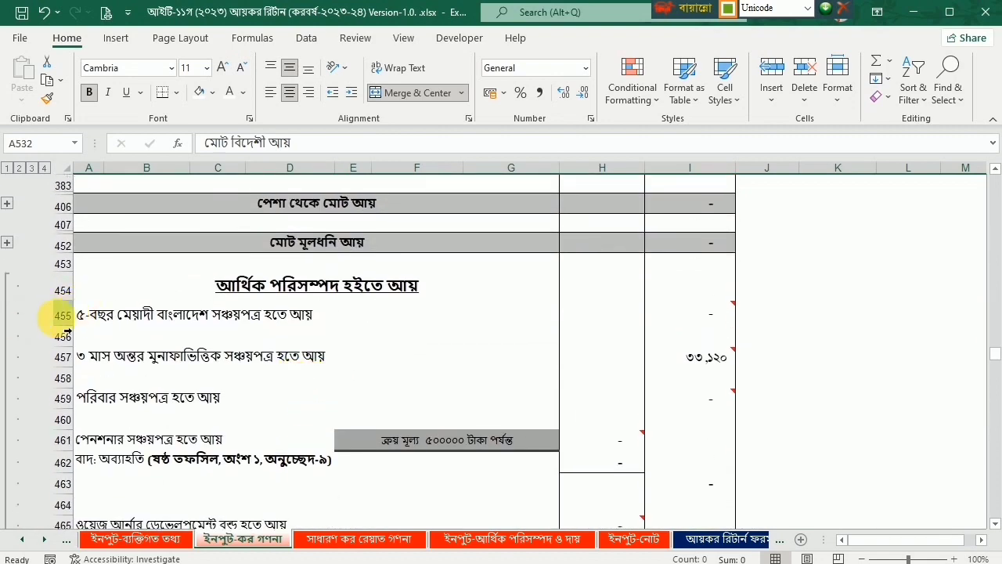
{"action": "left_click_drag", "start_coordinate": [62, 316], "coordinate": [63, 335]}
{"action": "right_click", "coordinate": [62, 319]}
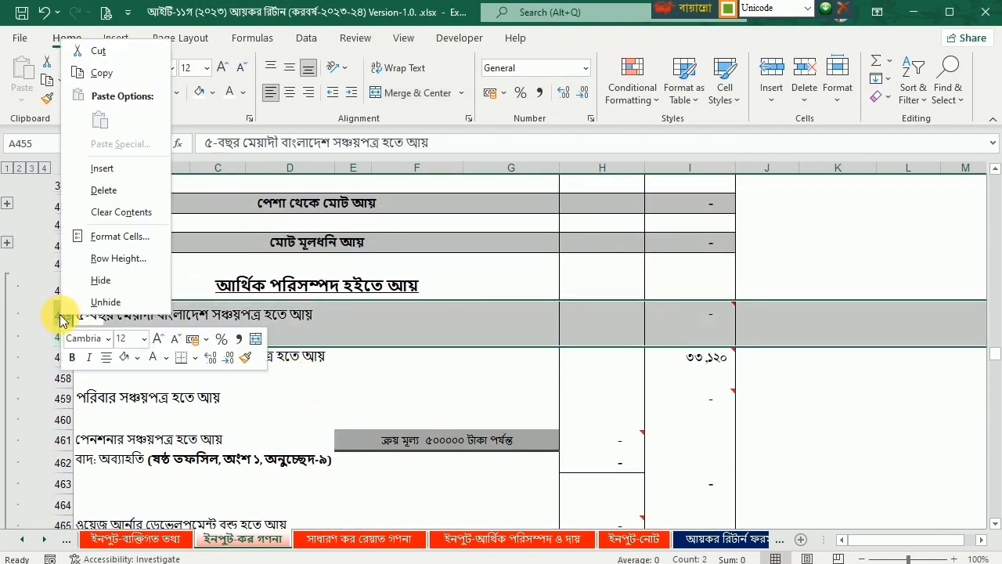
{"action": "left_click", "coordinate": [107, 285]}
Step: Hide the unused savings certificate and bond income rows 459 to 478, along with blank row 458
{"action": "mouse_move", "coordinate": [63, 335]}
{"action": "left_mouse_down"}
{"action": "mouse_move", "coordinate": [71, 416]}
{"action": "mouse_move", "coordinate": [31, 559]}
{"action": "mouse_move", "coordinate": [48, 326]}
{"action": "left_mouse_up"}
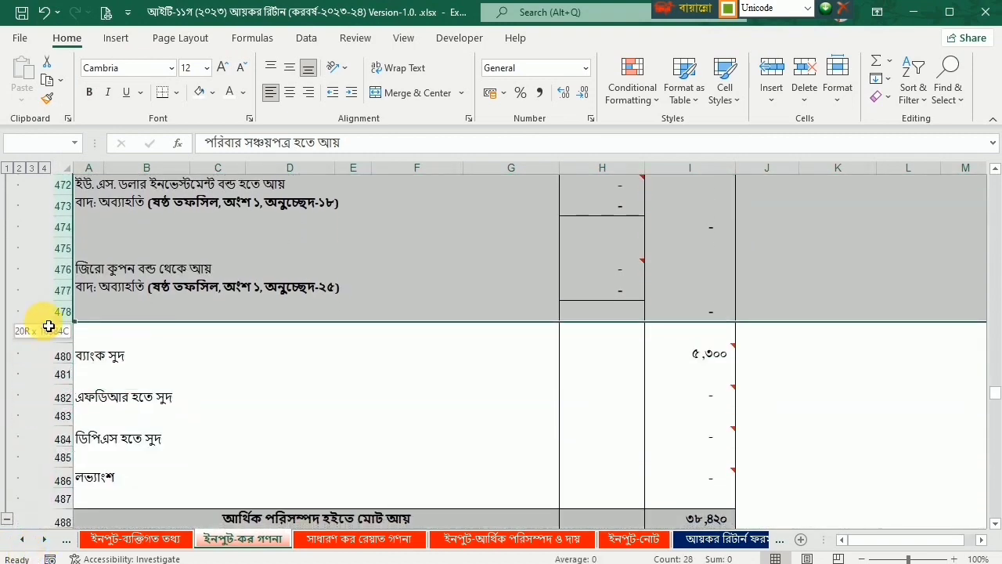
{"action": "right_click", "coordinate": [63, 269]}
{"action": "left_click", "coordinate": [87, 508]}
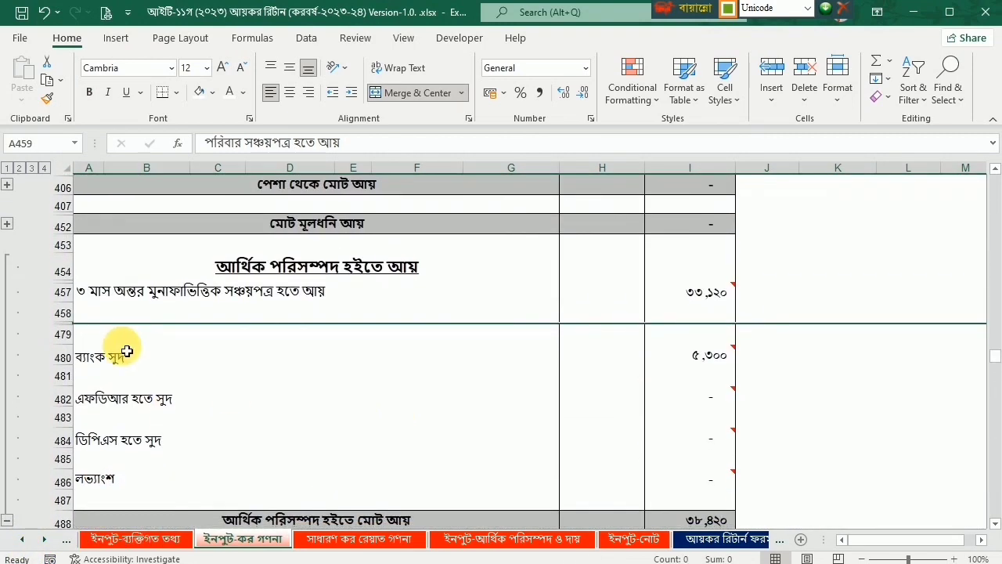
{"action": "right_click", "coordinate": [62, 314]}
{"action": "left_click", "coordinate": [93, 282]}
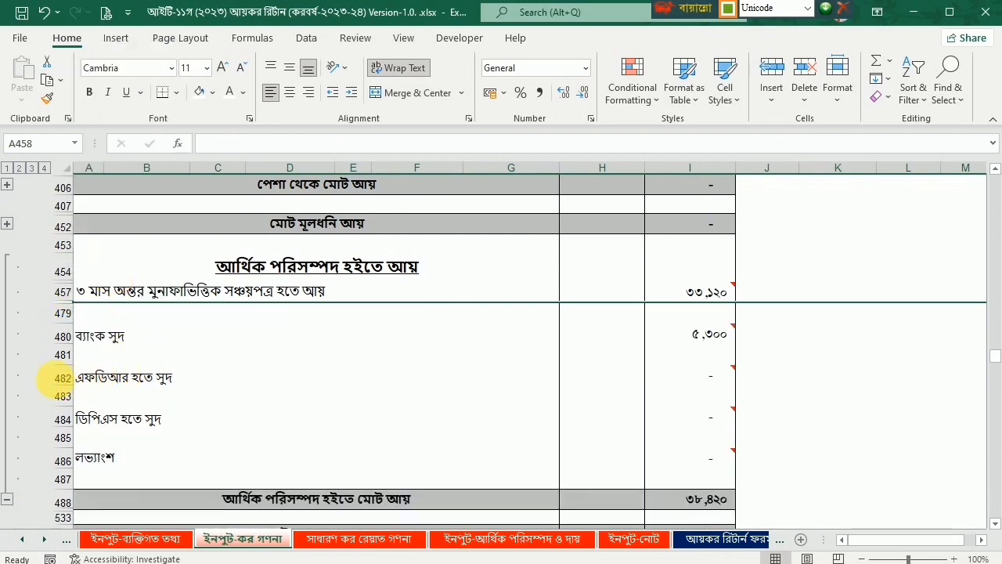
Step: Hide the empty FDR interest, DPS interest and dividend rows, 482 to 486
{"action": "left_click_drag", "start_coordinate": [66, 384], "coordinate": [67, 456]}
{"action": "right_click", "coordinate": [67, 423]}
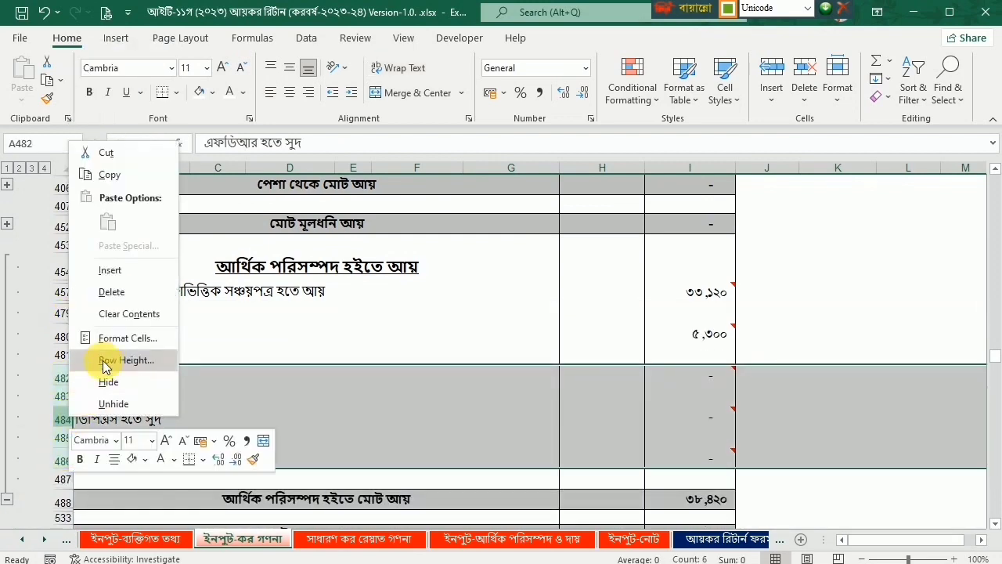
{"action": "left_click", "coordinate": [106, 378]}
Step: Hide the unused income summary rows between row 97 and মোট মূলধনি আয়, up to row 407
{"action": "scroll", "coordinate": [515, 369], "scroll_direction": "up", "scroll_amount": 3}
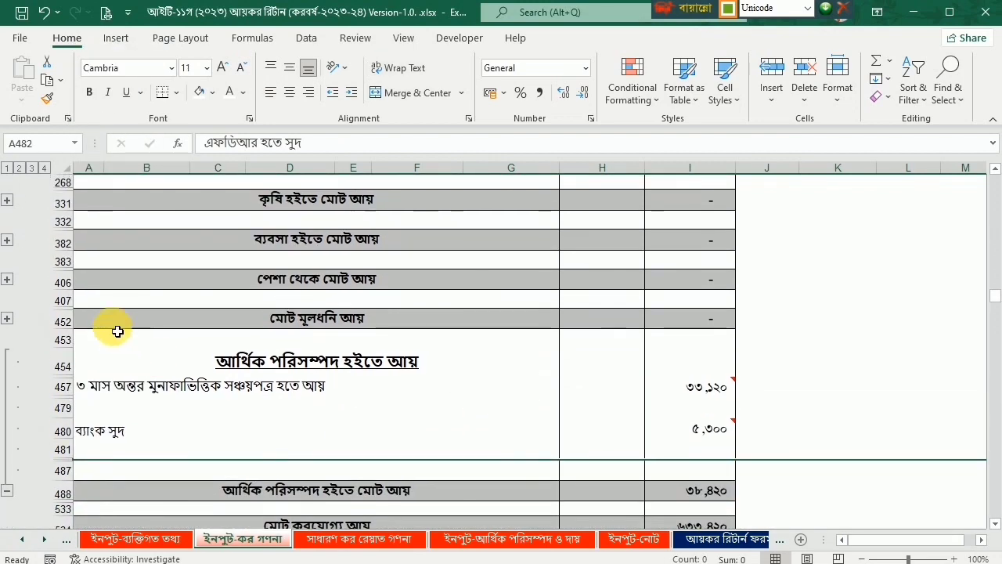
{"action": "left_click_drag", "start_coordinate": [66, 305], "coordinate": [29, 304]}
{"action": "right_click", "coordinate": [103, 314]}
{"action": "left_click", "coordinate": [42, 264]}
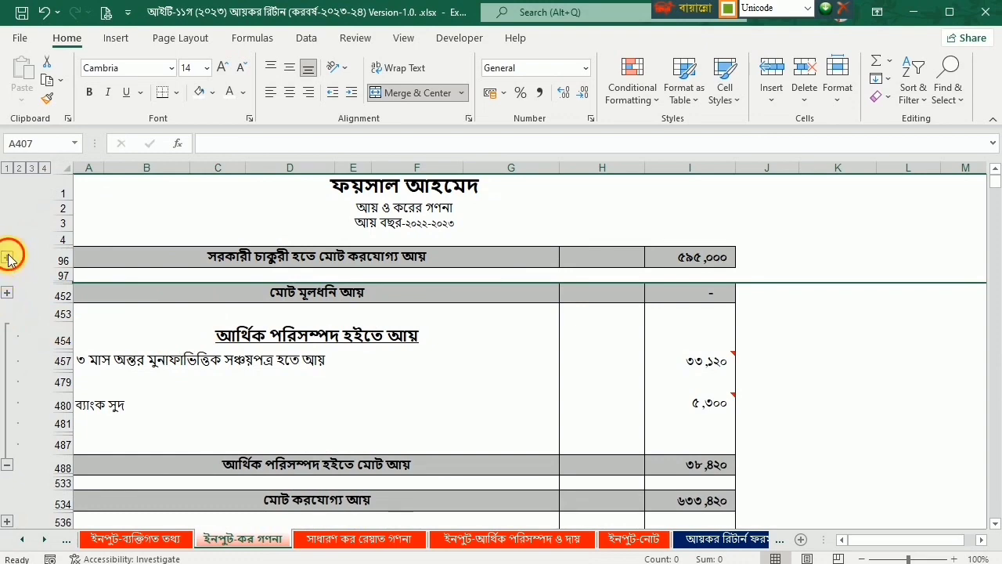
Step: Expand the collapsed government salary income details above row 96 and look through the allowance rows
{"action": "left_click", "coordinate": [6, 257]}
{"action": "scroll", "coordinate": [196, 286], "scroll_direction": "up", "scroll_amount": 20}
{"action": "scroll", "coordinate": [200, 298], "scroll_direction": "down", "scroll_amount": 4}
{"action": "scroll", "coordinate": [203, 298], "scroll_direction": "down", "scroll_amount": 2}
{"action": "scroll", "coordinate": [247, 251], "scroll_direction": "up", "scroll_amount": 3}
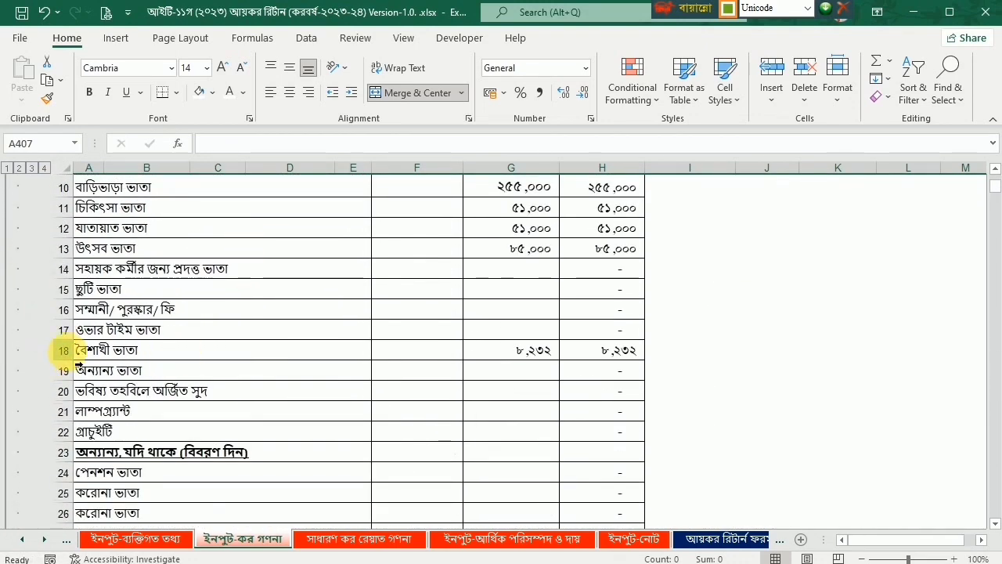
Step: Hide the empty allowance rows 19 to 28 below বৈশাখী ভাতা in the government salary table
{"action": "left_click", "coordinate": [63, 350]}
{"action": "left_click_drag", "start_coordinate": [63, 371], "coordinate": [37, 476]}
{"action": "right_click", "coordinate": [63, 348]}
{"action": "left_click", "coordinate": [107, 309]}
Step: Hide the empty salary rows 8 and 9 and the empty allowance rows 14 to 17 in the same table
{"action": "scroll", "coordinate": [26, 287], "scroll_direction": "up", "scroll_amount": 3}
{"action": "left_click_drag", "start_coordinate": [63, 250], "coordinate": [63, 271]}
{"action": "right_click", "coordinate": [62, 267]}
{"action": "left_click", "coordinate": [86, 505]}
{"action": "left_click_drag", "start_coordinate": [56, 334], "coordinate": [63, 397]}
{"action": "right_click", "coordinate": [63, 356]}
{"action": "left_click", "coordinate": [45, 317]}
Step: Hide the empty বকেয়া বেতন and বিশেষ বেতন rows, 36 to 39, in the মোট আয় section
{"action": "scroll", "coordinate": [264, 419], "scroll_direction": "down", "scroll_amount": 3}
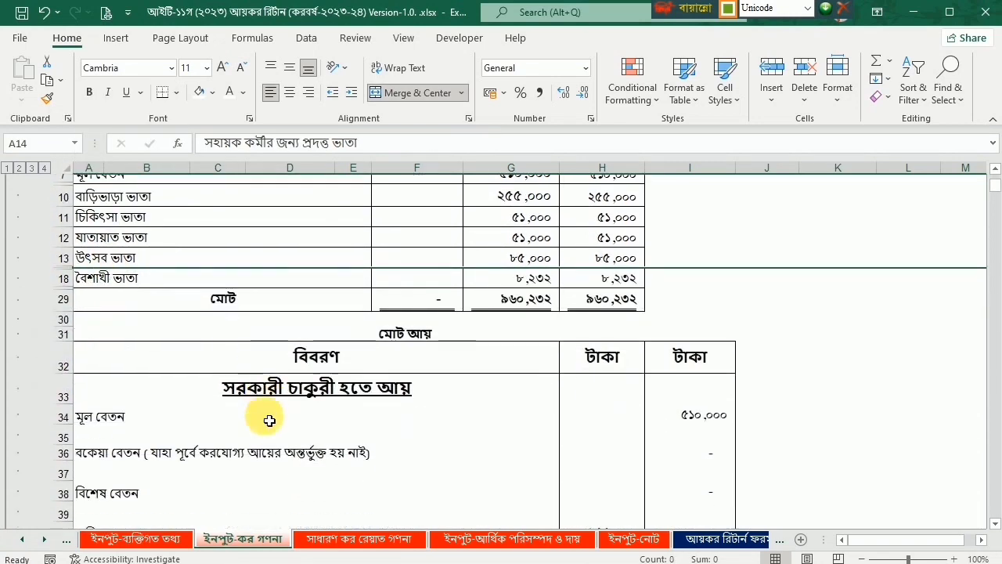
{"action": "left_click_drag", "start_coordinate": [63, 339], "coordinate": [63, 399]}
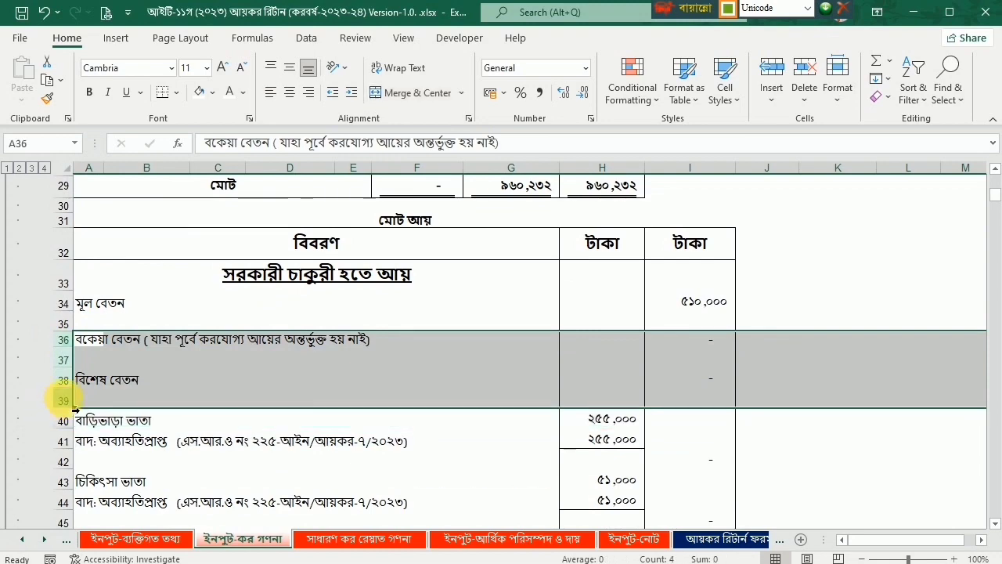
{"action": "right_click", "coordinate": [67, 395]}
{"action": "left_click", "coordinate": [102, 357]}
Step: Hide the empty rows 51 to 62, from সহায়ক কর্মীর জন্য প্রদত্ত ভাতা through ওভার টাইম ভাতা
{"action": "scroll", "coordinate": [101, 366], "scroll_direction": "down", "scroll_amount": 3}
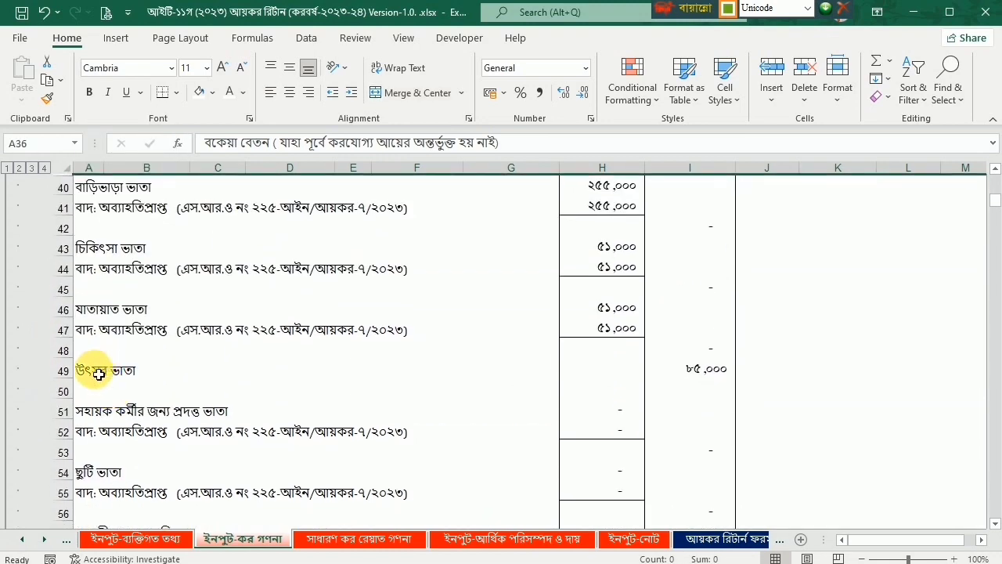
{"action": "left_click_drag", "start_coordinate": [69, 417], "coordinate": [45, 444]}
{"action": "right_click", "coordinate": [76, 362]}
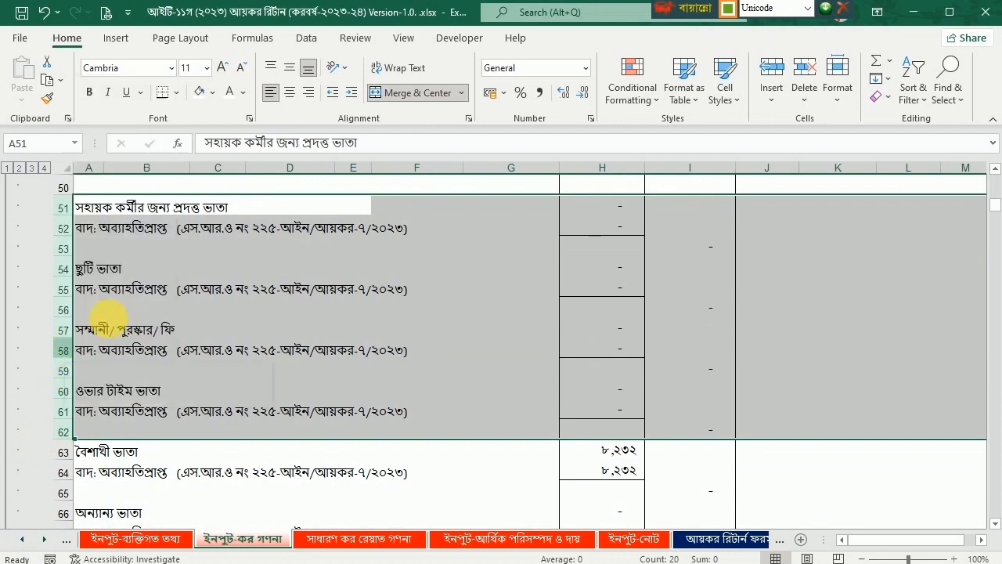
{"action": "left_click", "coordinate": [107, 321]}
Step: Hide the empty rows 66 to 94, from অন্যান্য ভাতা through করোনা ভাতা, above the government salary total
{"action": "scroll", "coordinate": [201, 407], "scroll_direction": "down", "scroll_amount": 1}
{"action": "scroll", "coordinate": [141, 345], "scroll_direction": "up", "scroll_amount": 1}
{"action": "left_click_drag", "start_coordinate": [64, 268], "coordinate": [12, 270]}
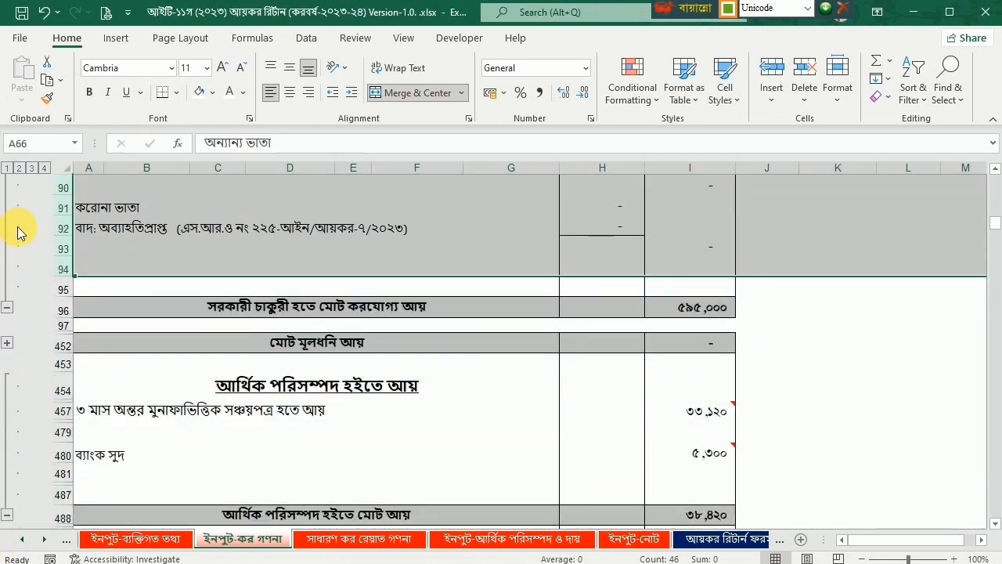
{"action": "right_click", "coordinate": [68, 226]}
{"action": "left_click", "coordinate": [68, 462]}
Step: Review the condensed tax computation sheet from the salary table through exempt income, minimum tax and advance tax paid
{"action": "scroll", "coordinate": [670, 392], "scroll_direction": "up", "scroll_amount": 5}
{"action": "scroll", "coordinate": [674, 365], "scroll_direction": "up", "scroll_amount": 3}
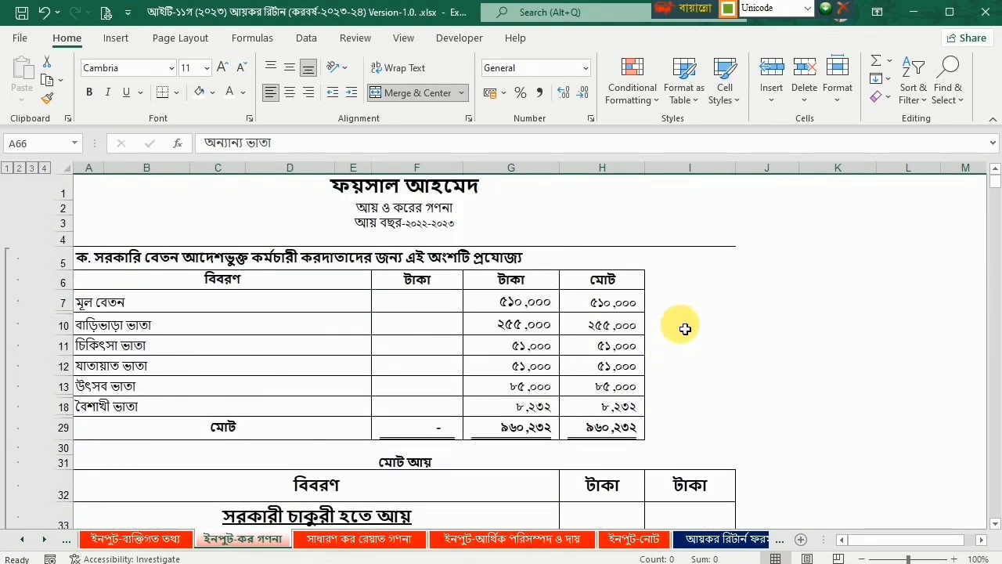
{"action": "scroll", "coordinate": [691, 334], "scroll_direction": "down", "scroll_amount": 20}
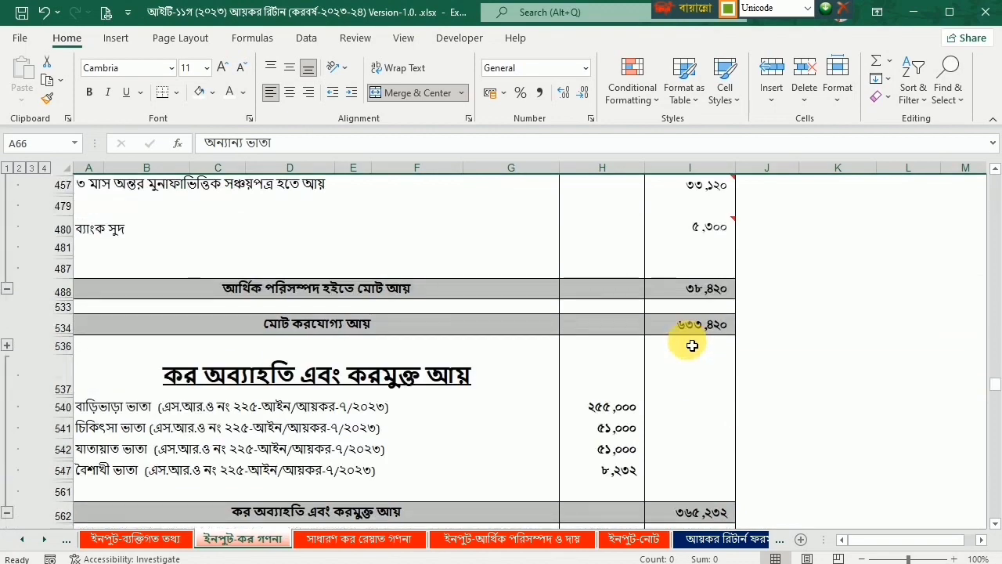
{"action": "scroll", "coordinate": [692, 346], "scroll_direction": "down", "scroll_amount": 10}
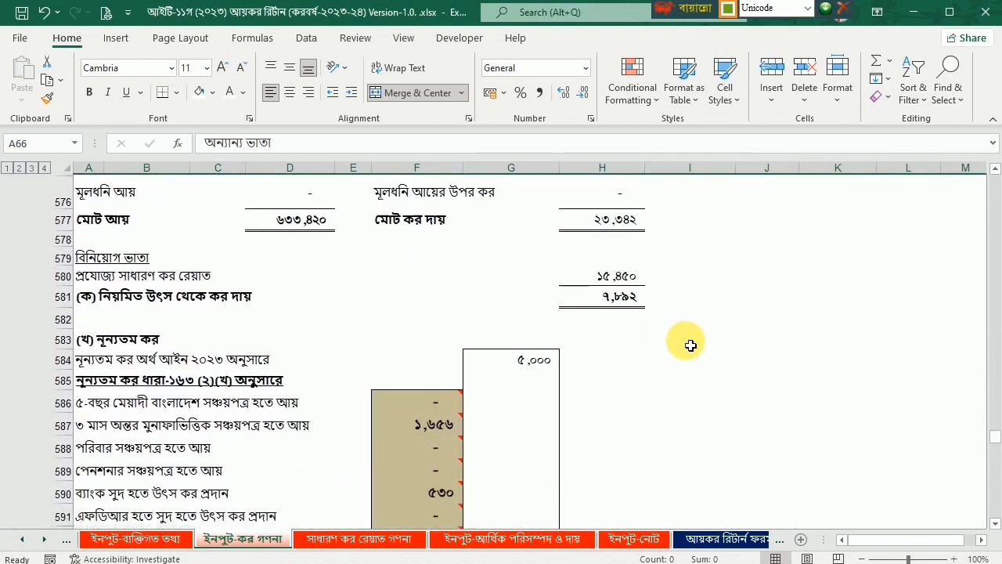
{"action": "scroll", "coordinate": [687, 346], "scroll_direction": "down", "scroll_amount": 2}
{"action": "scroll", "coordinate": [684, 343], "scroll_direction": "up", "scroll_amount": 1}
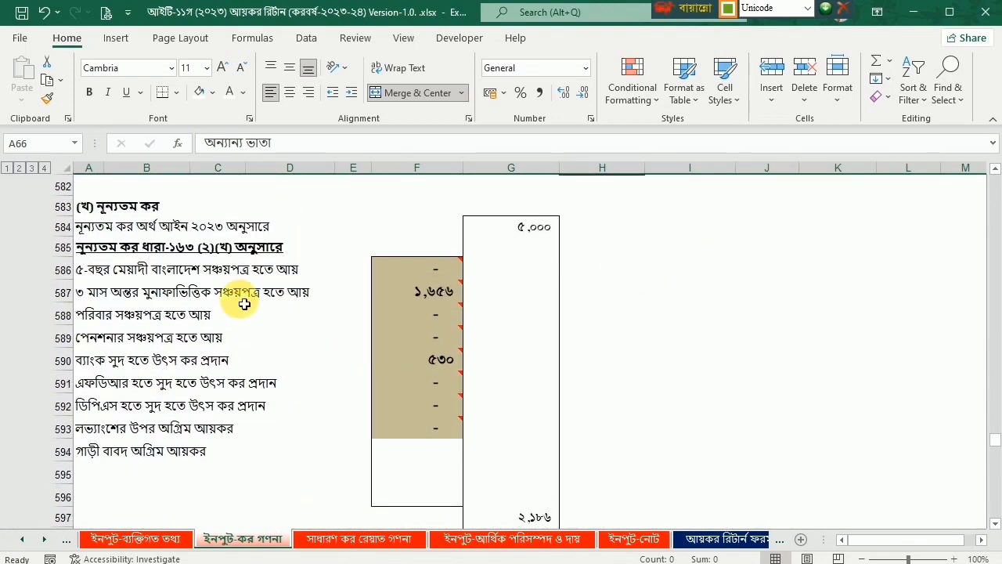
{"action": "scroll", "coordinate": [244, 304], "scroll_direction": "down", "scroll_amount": 10}
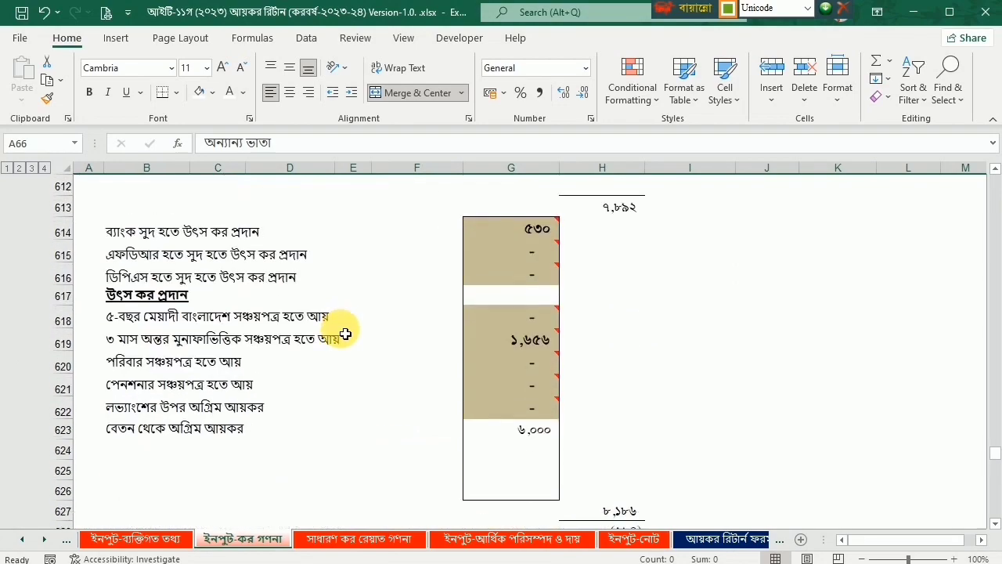
{"action": "scroll", "coordinate": [345, 333], "scroll_direction": "down", "scroll_amount": 3}
Step: Switch to the tax return article in the browser and highlight the tax service contact list below the expense table
{"action": "key", "text": "alt+Tab"}
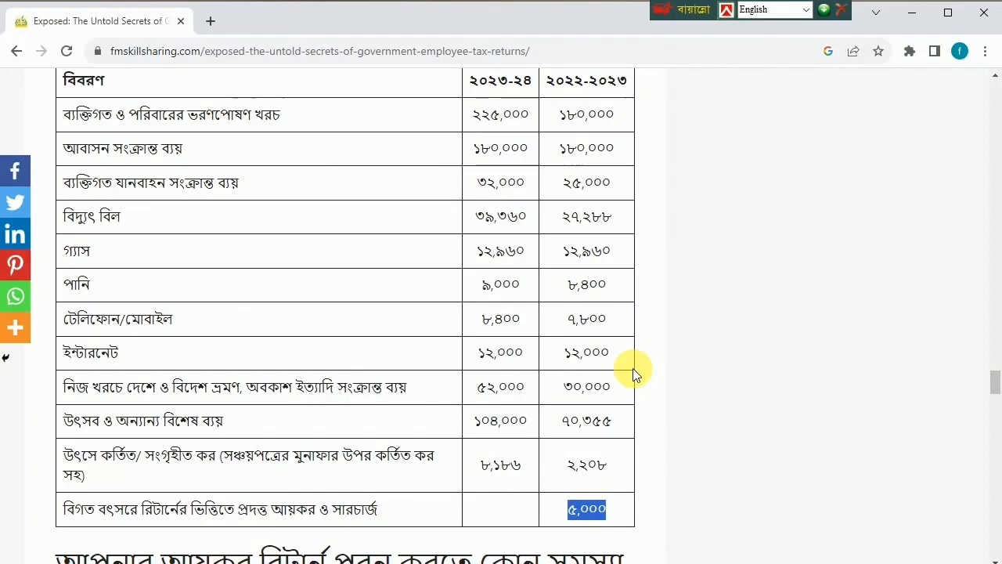
{"action": "scroll", "coordinate": [479, 292], "scroll_direction": "down", "scroll_amount": 3}
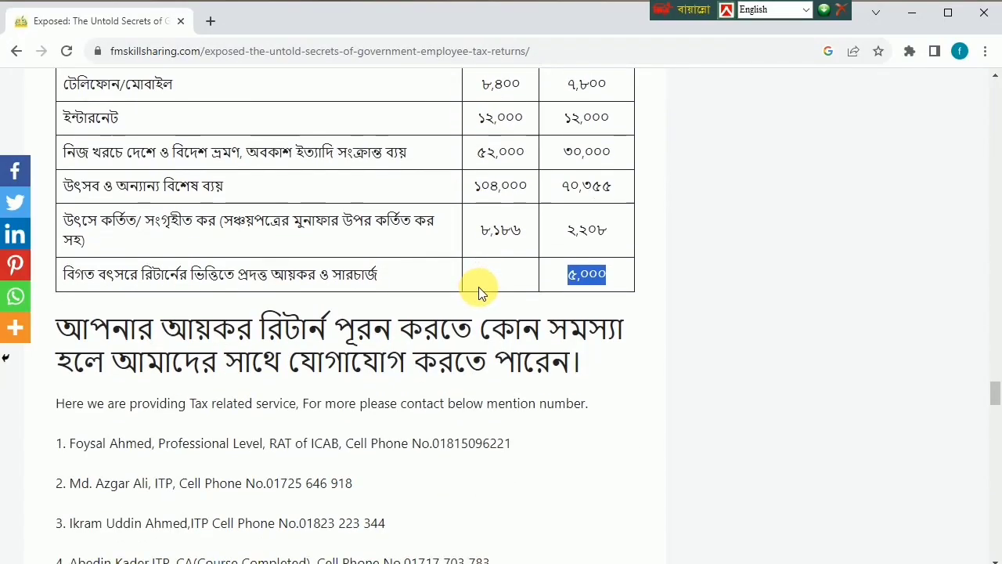
{"action": "scroll", "coordinate": [483, 288], "scroll_direction": "down", "scroll_amount": 2}
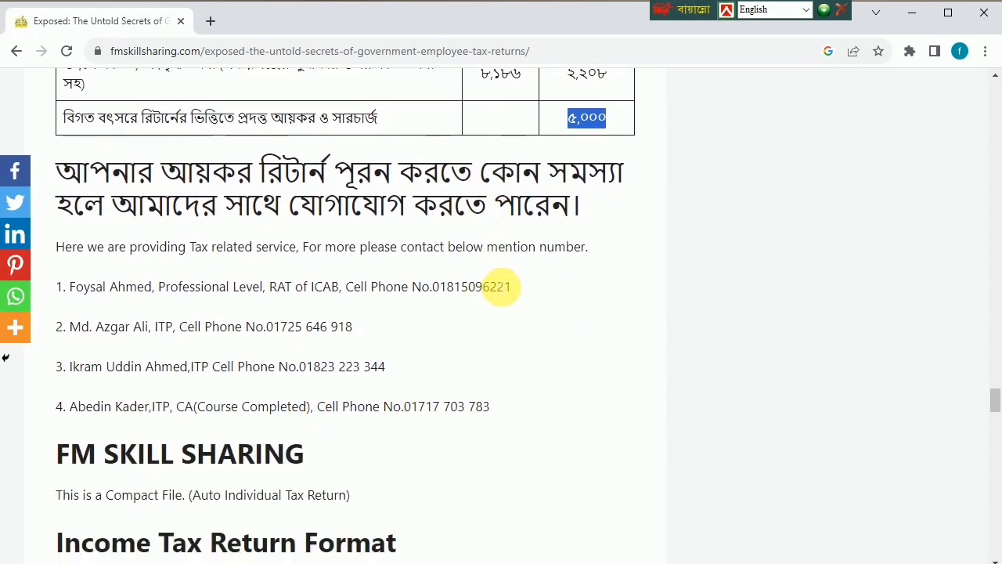
{"action": "left_click_drag", "start_coordinate": [70, 290], "coordinate": [522, 393]}
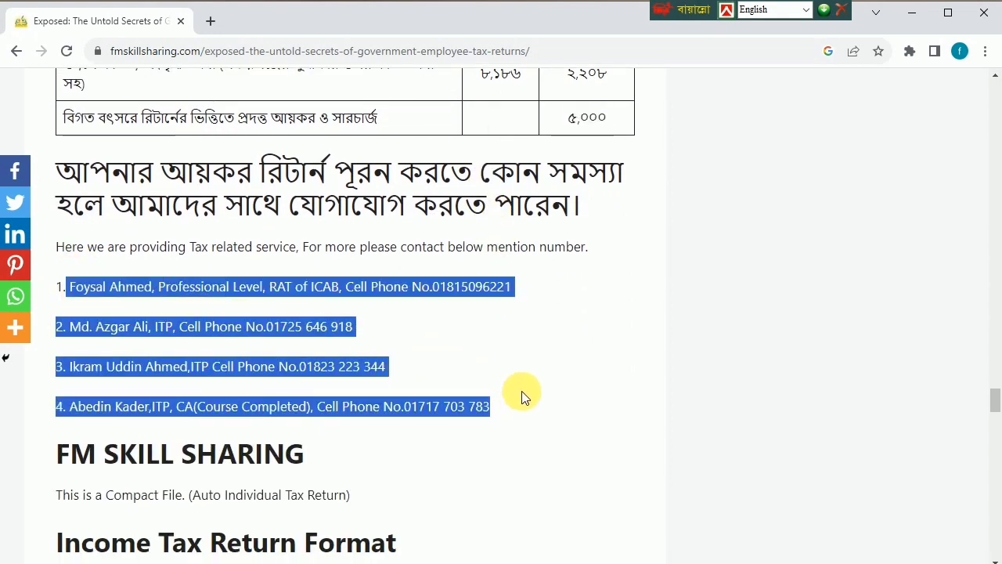
{"action": "left_click", "coordinate": [638, 350]}
Step: Look through the article's file list and prices, from Income Tax Return Format through TDS & VDS Calculator to Other File
{"action": "scroll", "coordinate": [611, 322], "scroll_direction": "down", "scroll_amount": 4}
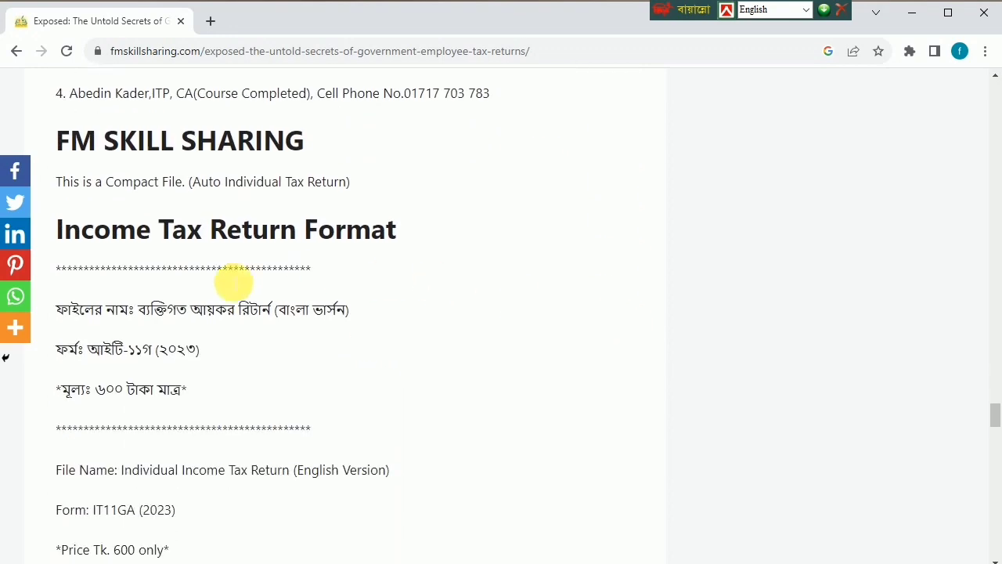
{"action": "scroll", "coordinate": [172, 280], "scroll_direction": "down", "scroll_amount": 3}
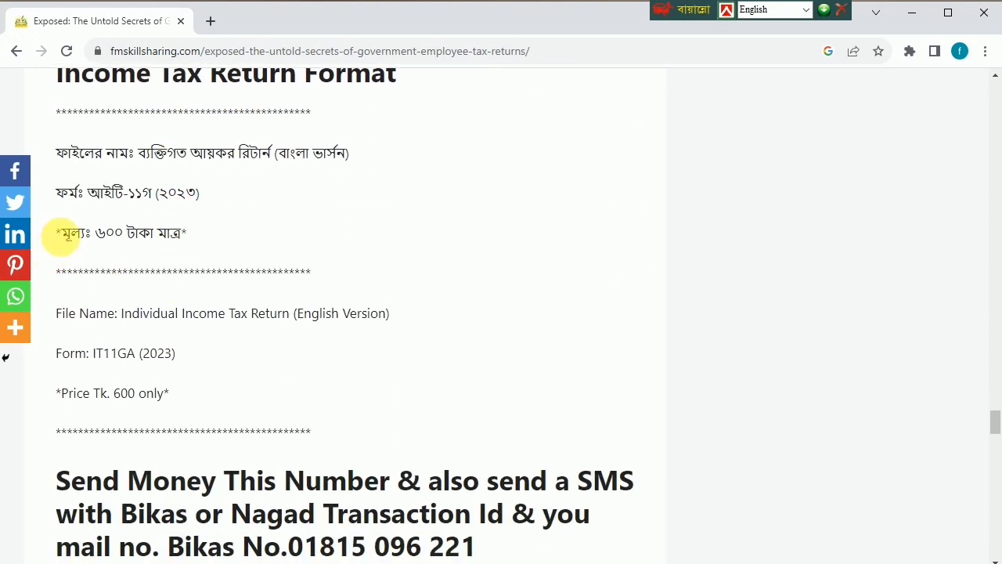
{"action": "scroll", "coordinate": [385, 242], "scroll_direction": "up", "scroll_amount": 2}
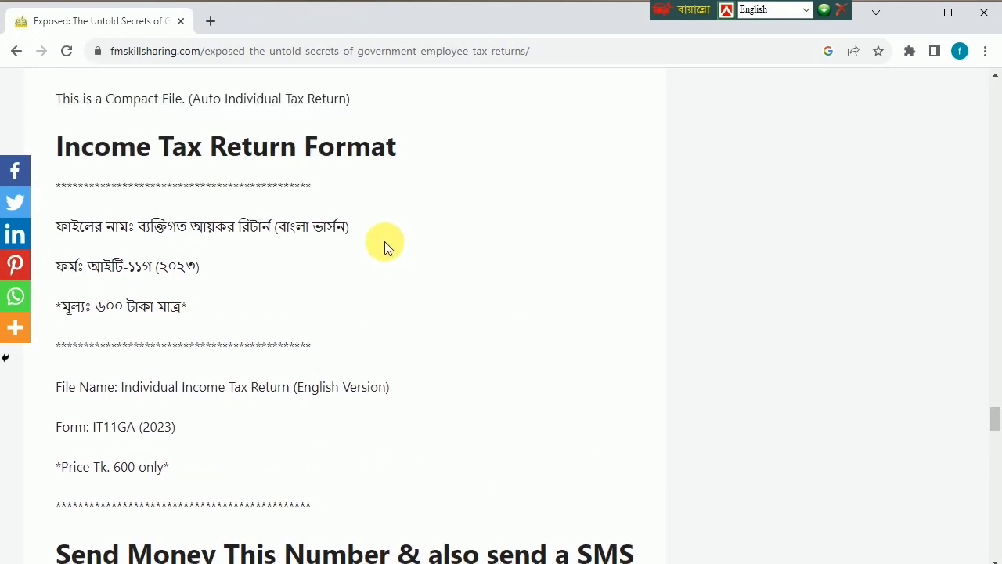
{"action": "scroll", "coordinate": [384, 243], "scroll_direction": "down", "scroll_amount": 5}
{"action": "scroll", "coordinate": [390, 250], "scroll_direction": "down", "scroll_amount": 3}
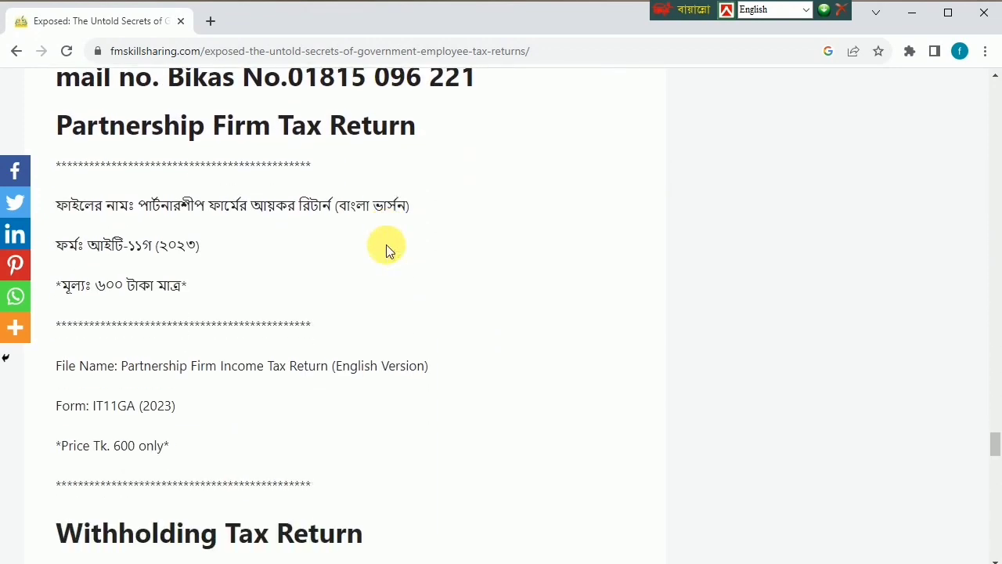
{"action": "scroll", "coordinate": [386, 249], "scroll_direction": "down", "scroll_amount": 1}
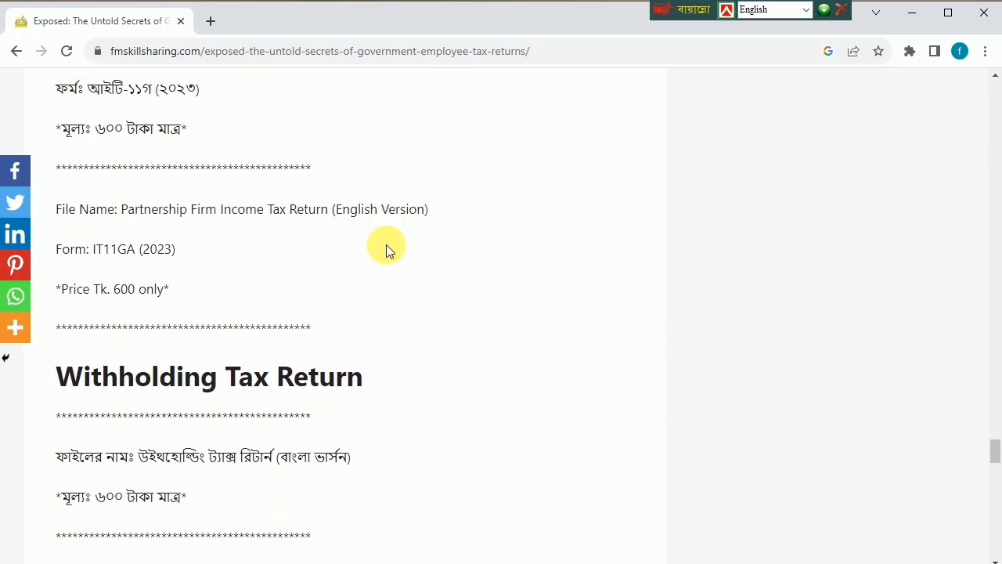
{"action": "scroll", "coordinate": [386, 249], "scroll_direction": "down", "scroll_amount": 1}
{"action": "scroll", "coordinate": [386, 249], "scroll_direction": "down", "scroll_amount": 2}
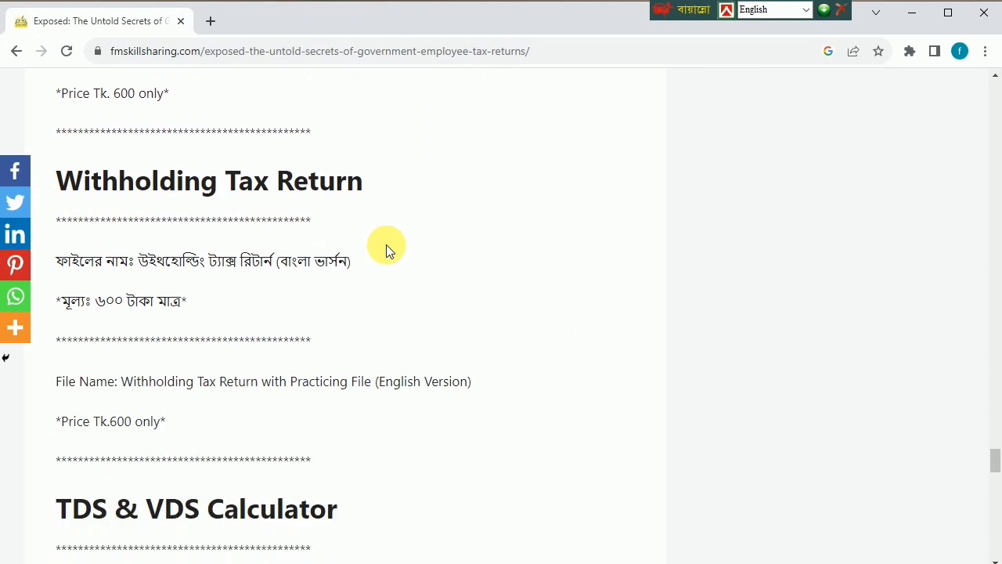
{"action": "scroll", "coordinate": [386, 249], "scroll_direction": "down", "scroll_amount": 2}
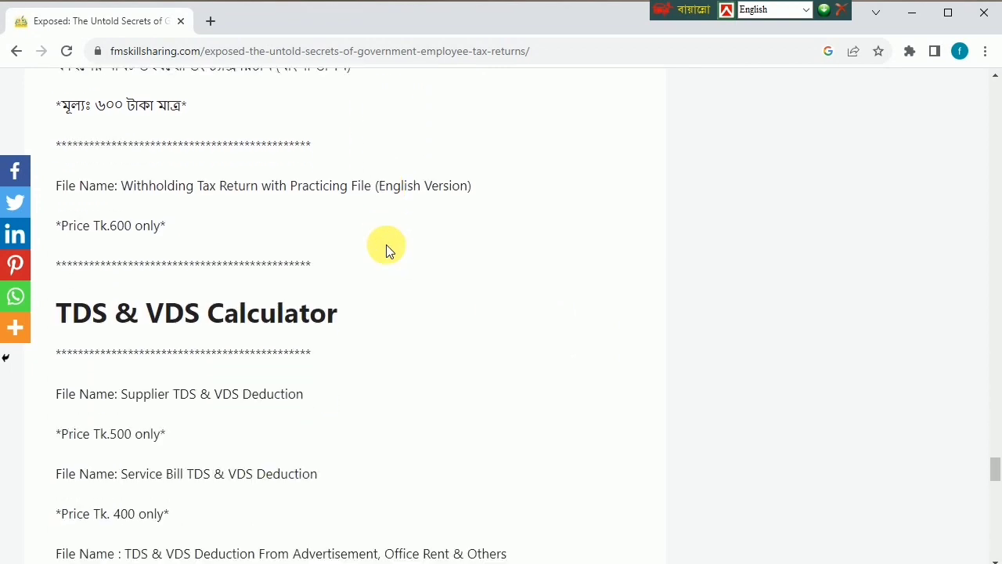
{"action": "scroll", "coordinate": [268, 271], "scroll_direction": "down", "scroll_amount": 2}
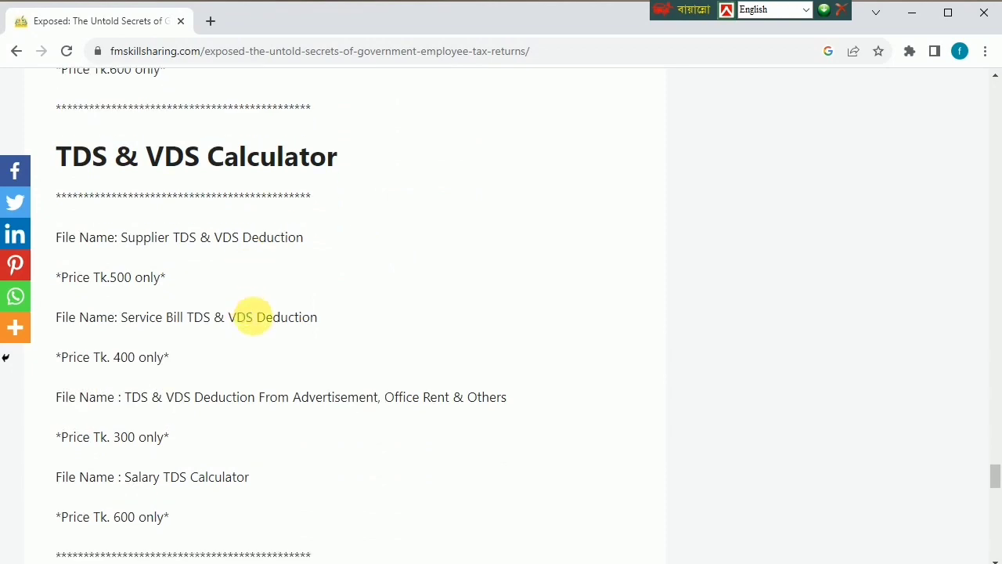
{"action": "scroll", "coordinate": [273, 373], "scroll_direction": "down", "scroll_amount": 9}
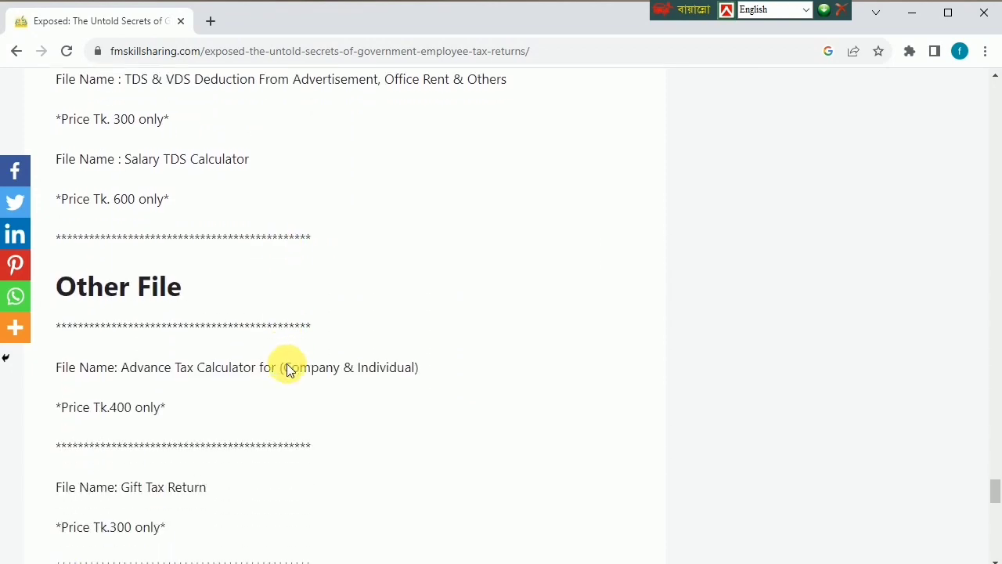
Step: Return to the article's earlier question about the taxable income heads of employees under the government pay order
{"action": "scroll", "coordinate": [485, 387], "scroll_direction": "up", "scroll_amount": 12}
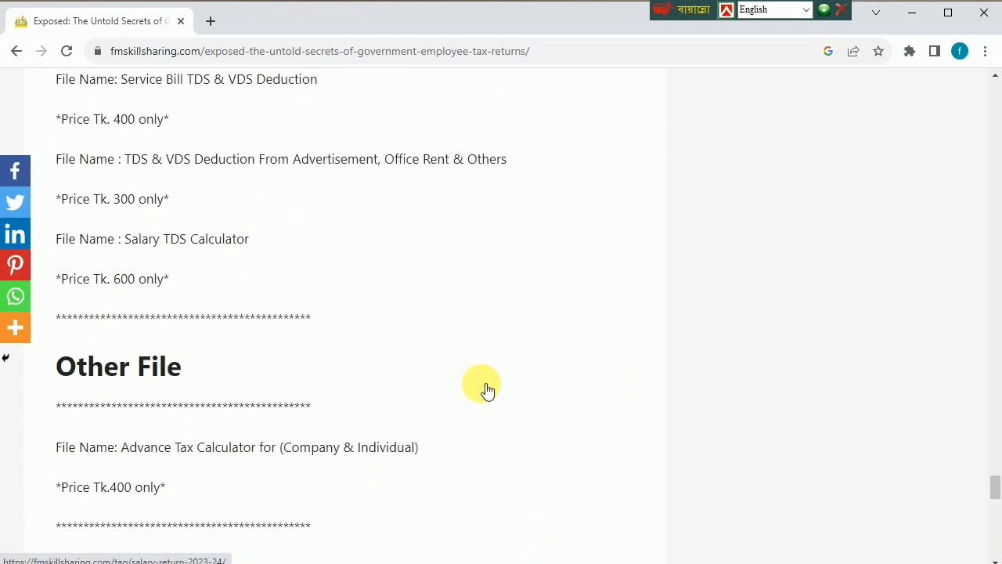
{"action": "scroll", "coordinate": [479, 375], "scroll_direction": "up", "scroll_amount": 12}
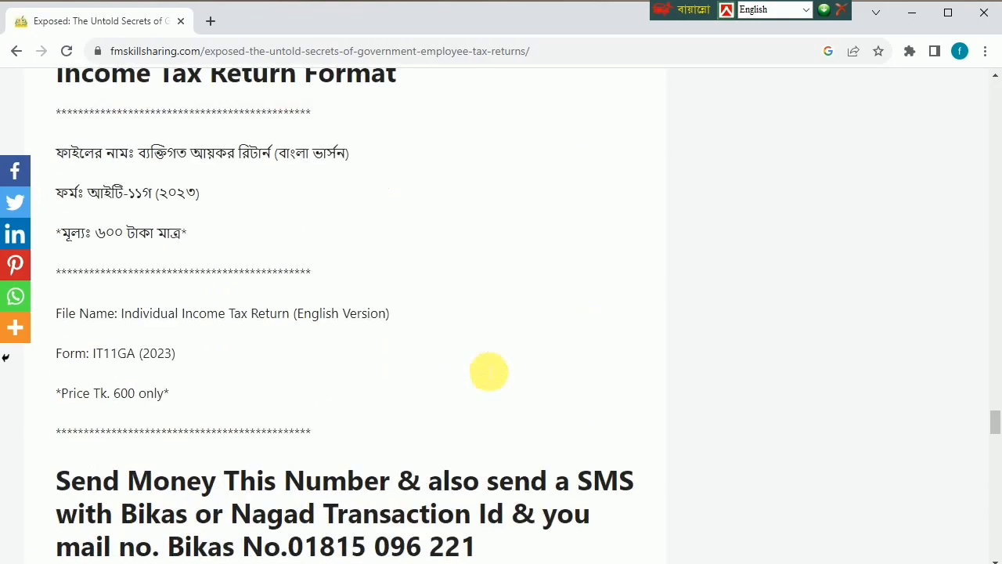
{"action": "scroll", "coordinate": [485, 363], "scroll_direction": "up", "scroll_amount": 12}
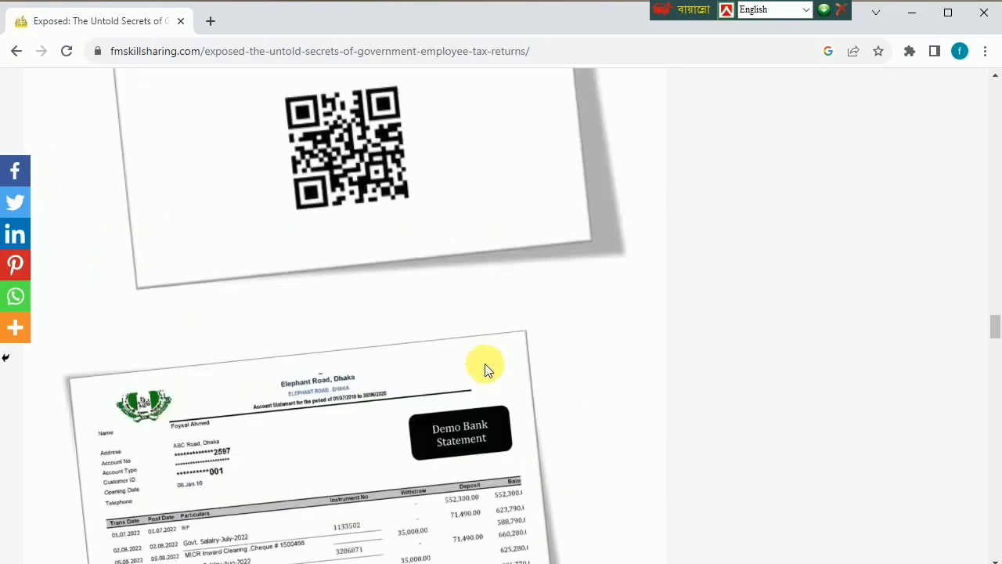
{"action": "scroll", "coordinate": [300, 184], "scroll_direction": "up", "scroll_amount": 15}
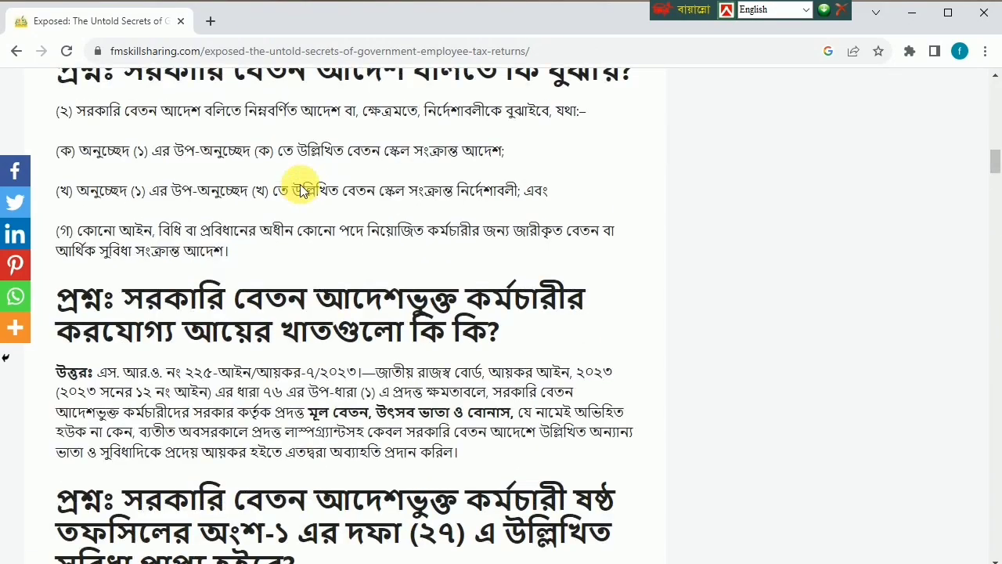